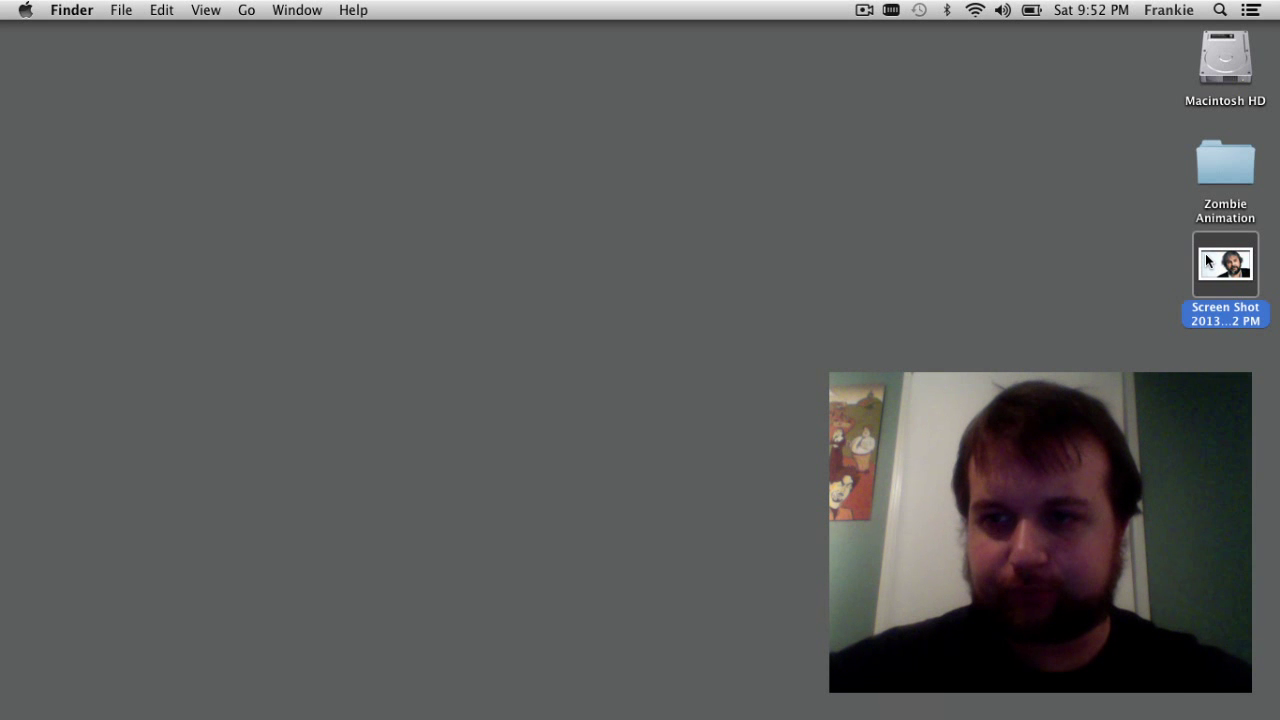
# - Preview the Peter Jackson screenshot from the desktop at full size, then close the preview
pyautogui.press('space')
pyautogui.press('space')
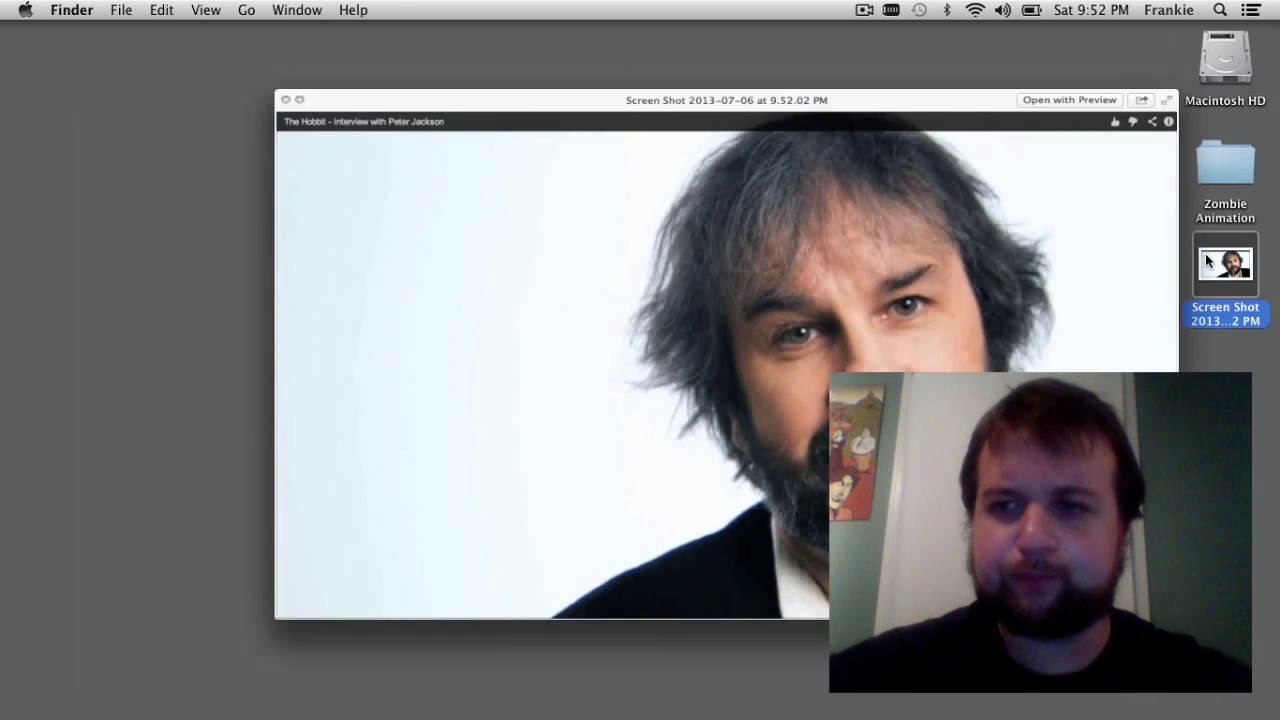
pyautogui.press('space')
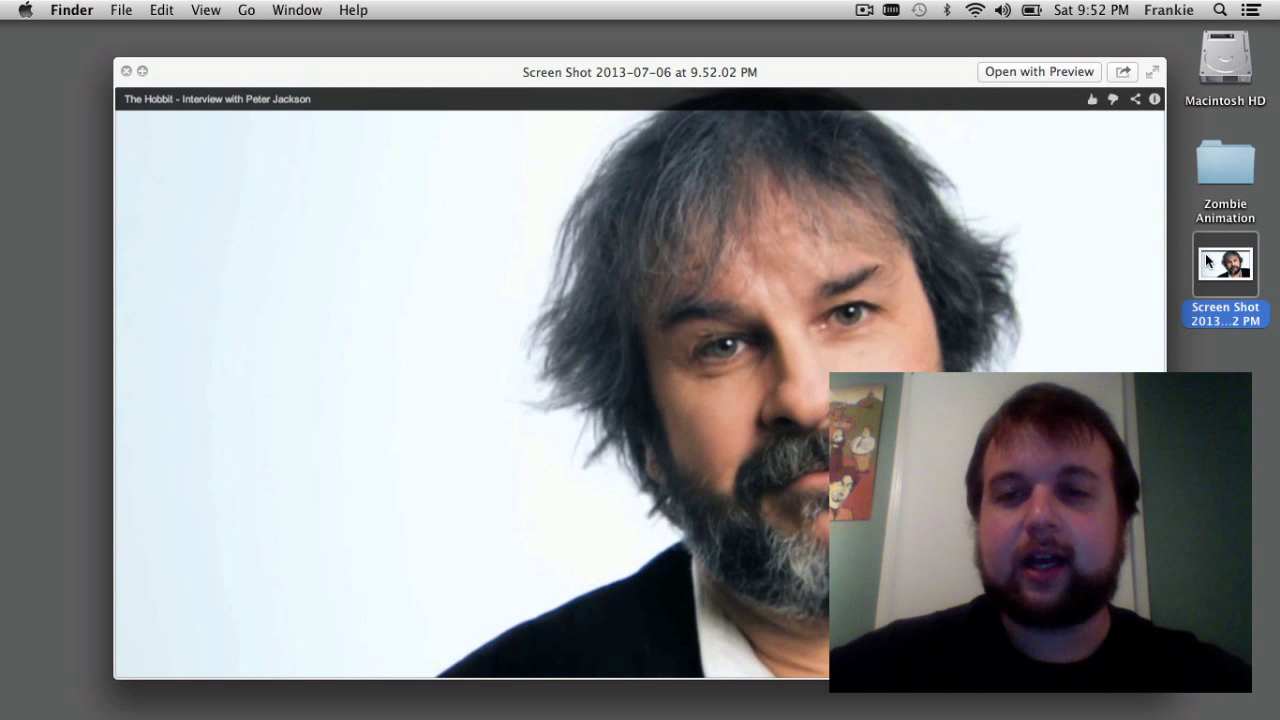
pyautogui.press('space')
# - Switch to the Peter Jackson interview video in Chrome, compare several frames of his face by skipping forward, and minimize the window
pyautogui.moveTo(824, 692)
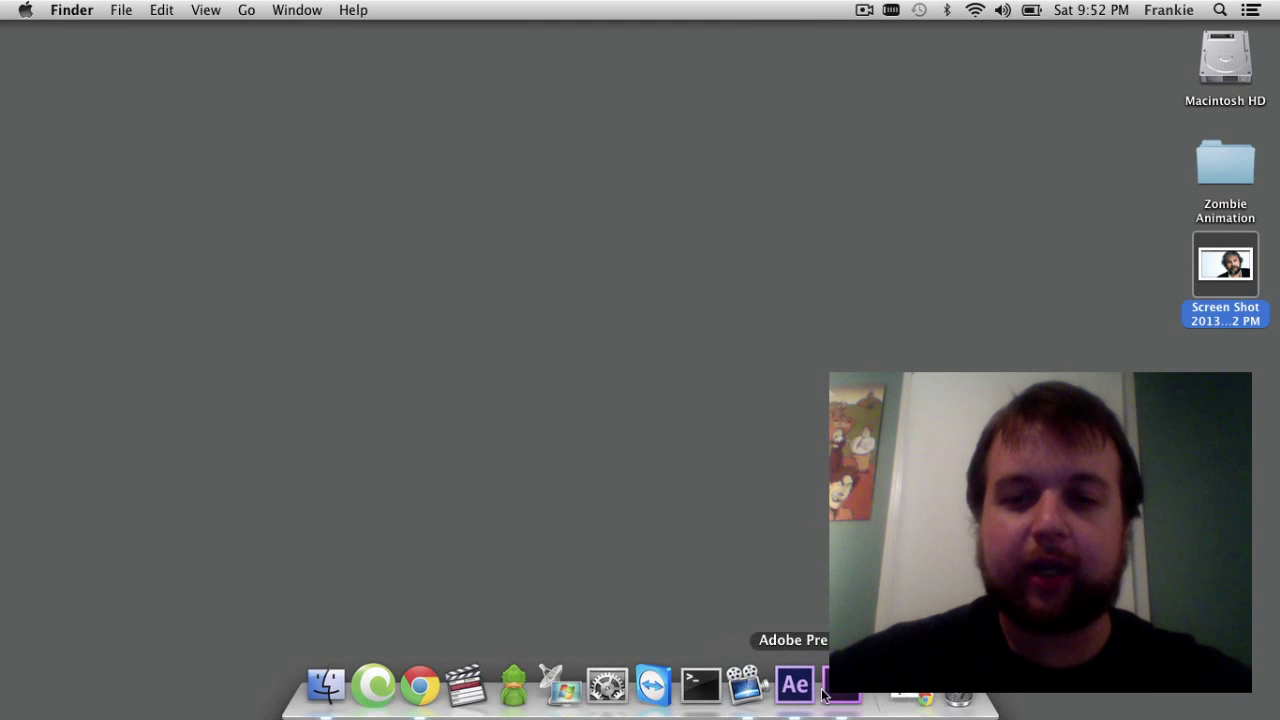
pyautogui.click(915, 700)
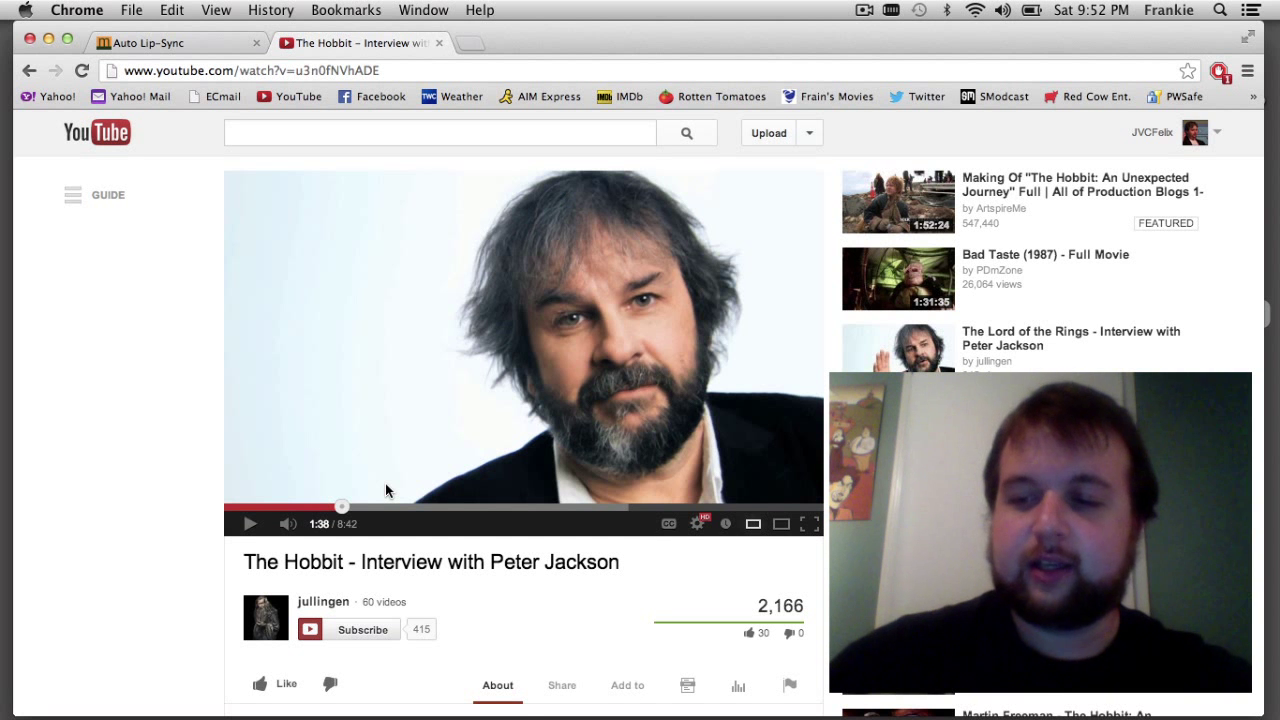
pyautogui.press('Right')
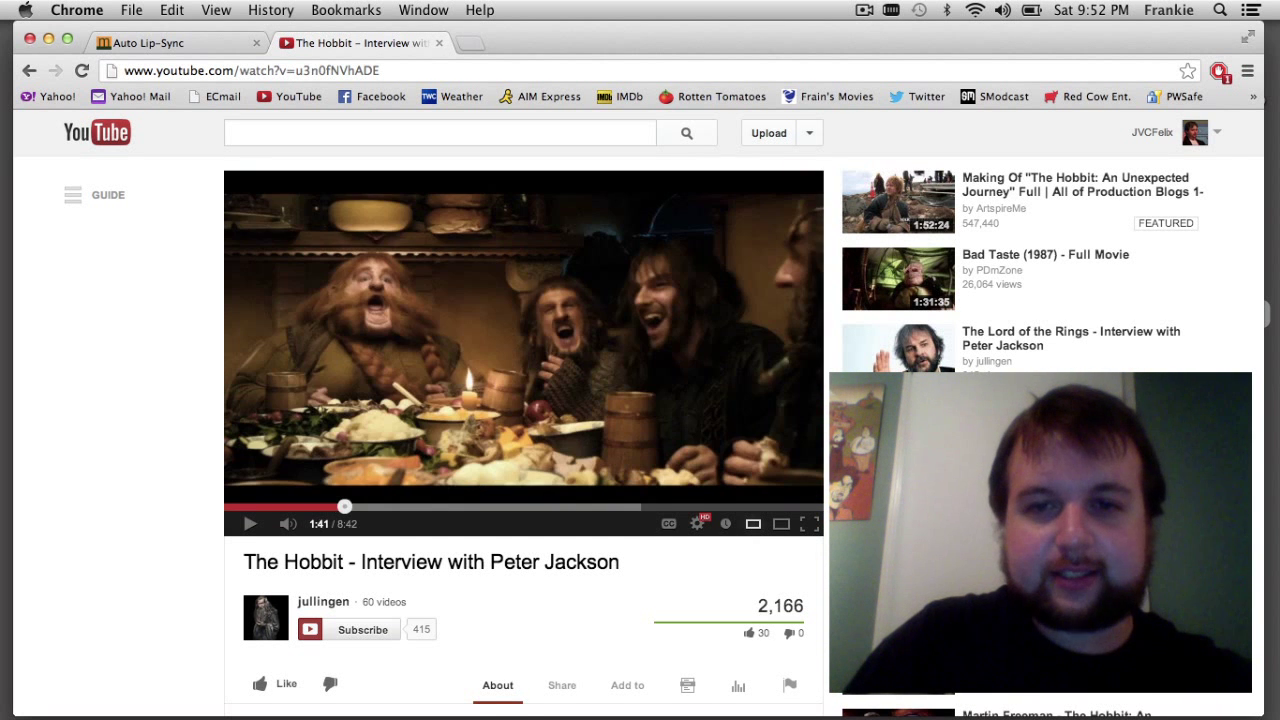
pyautogui.press('Right')
pyautogui.press('Right')
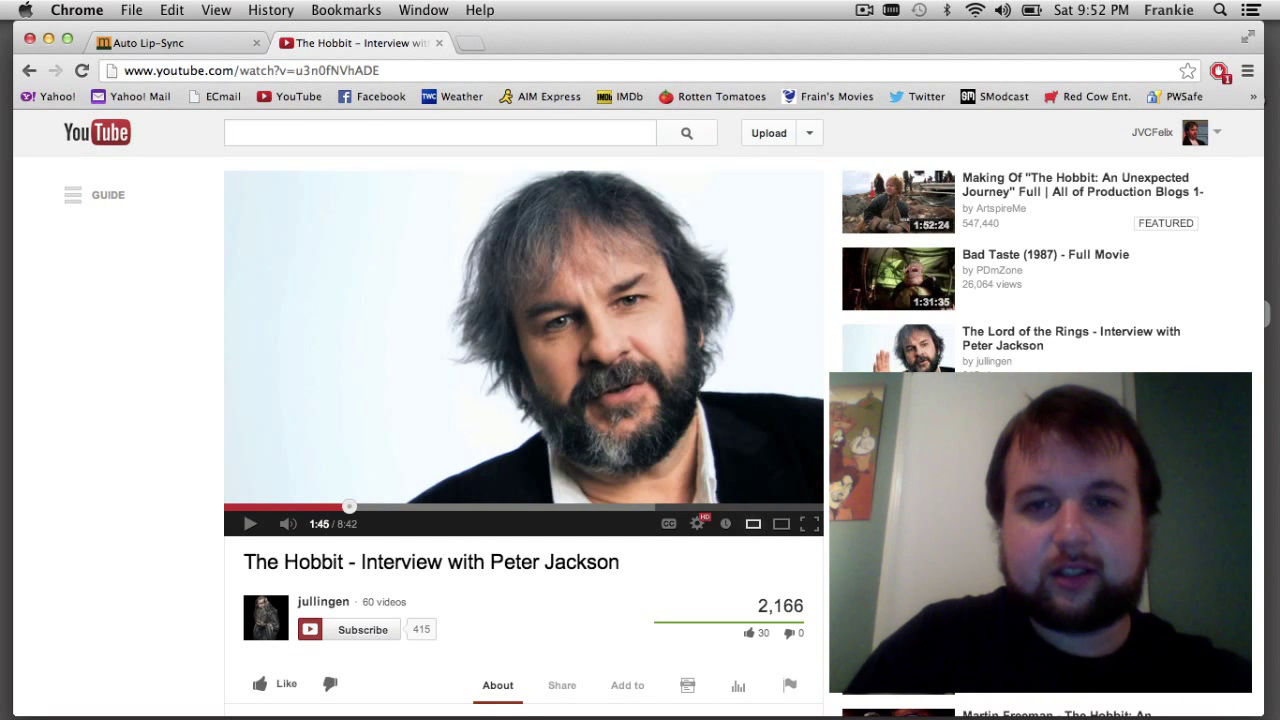
pyautogui.press('Right')
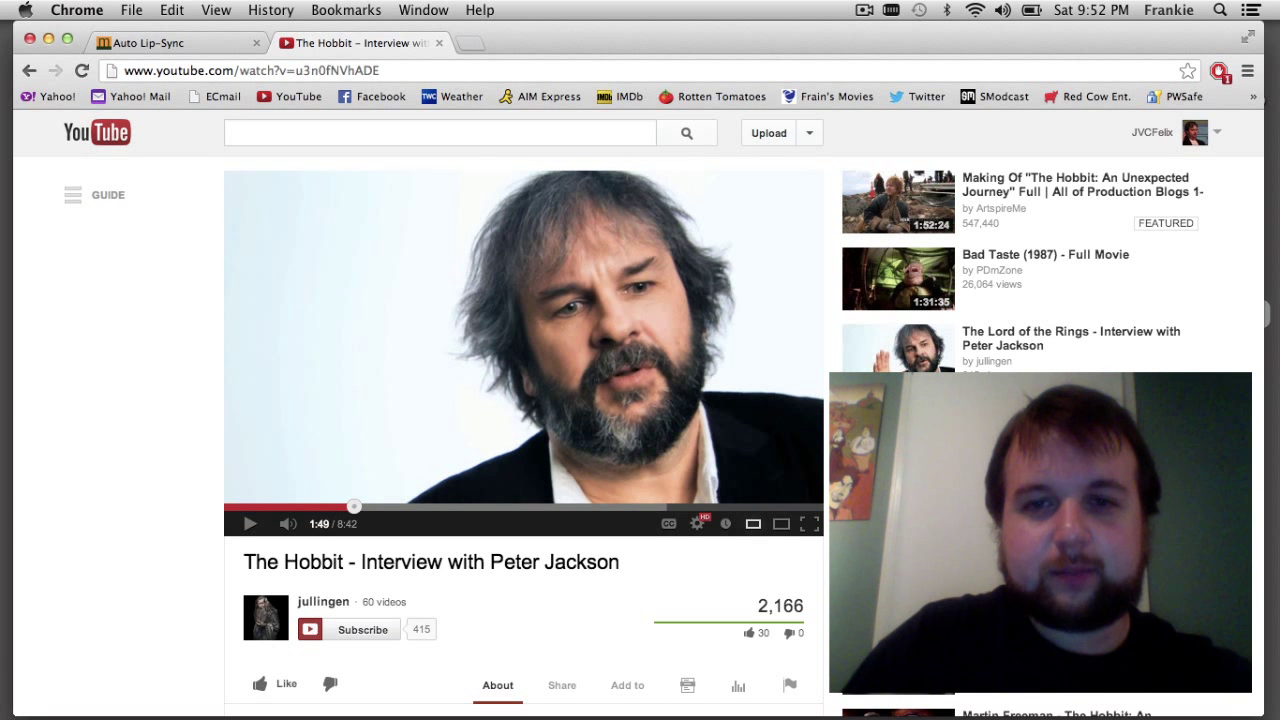
pyautogui.press('Right')
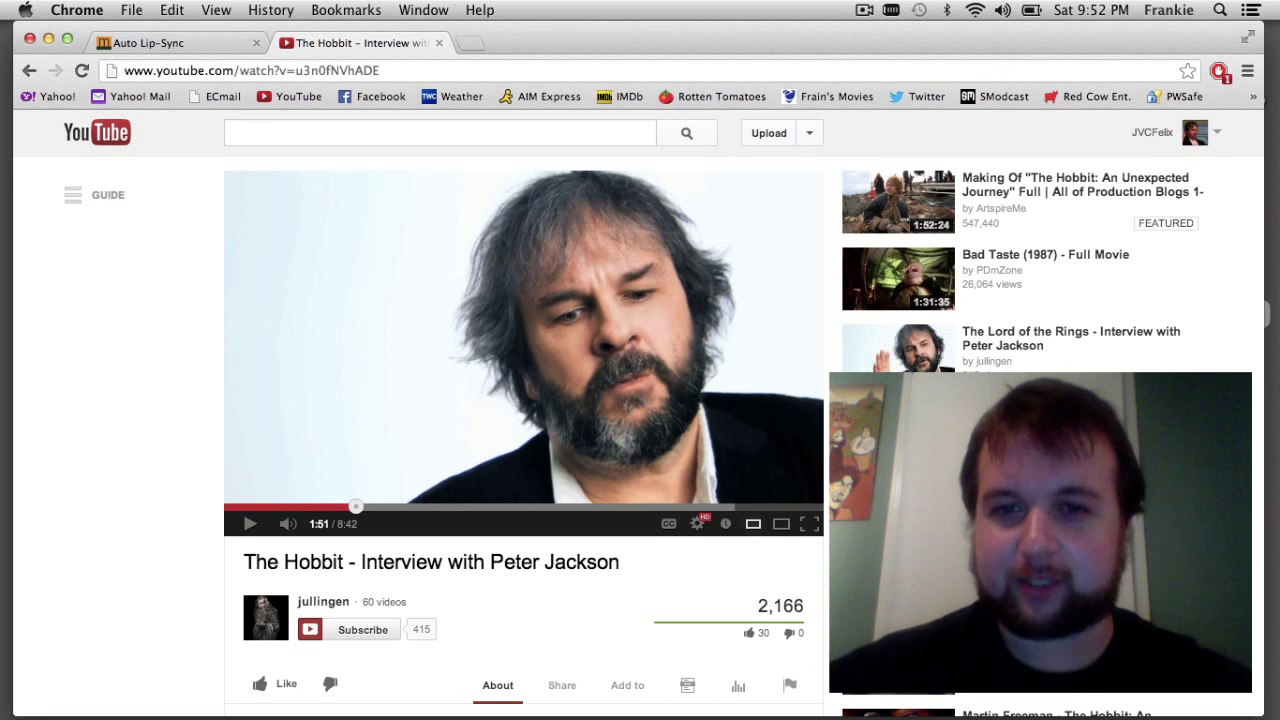
pyautogui.press('Right')
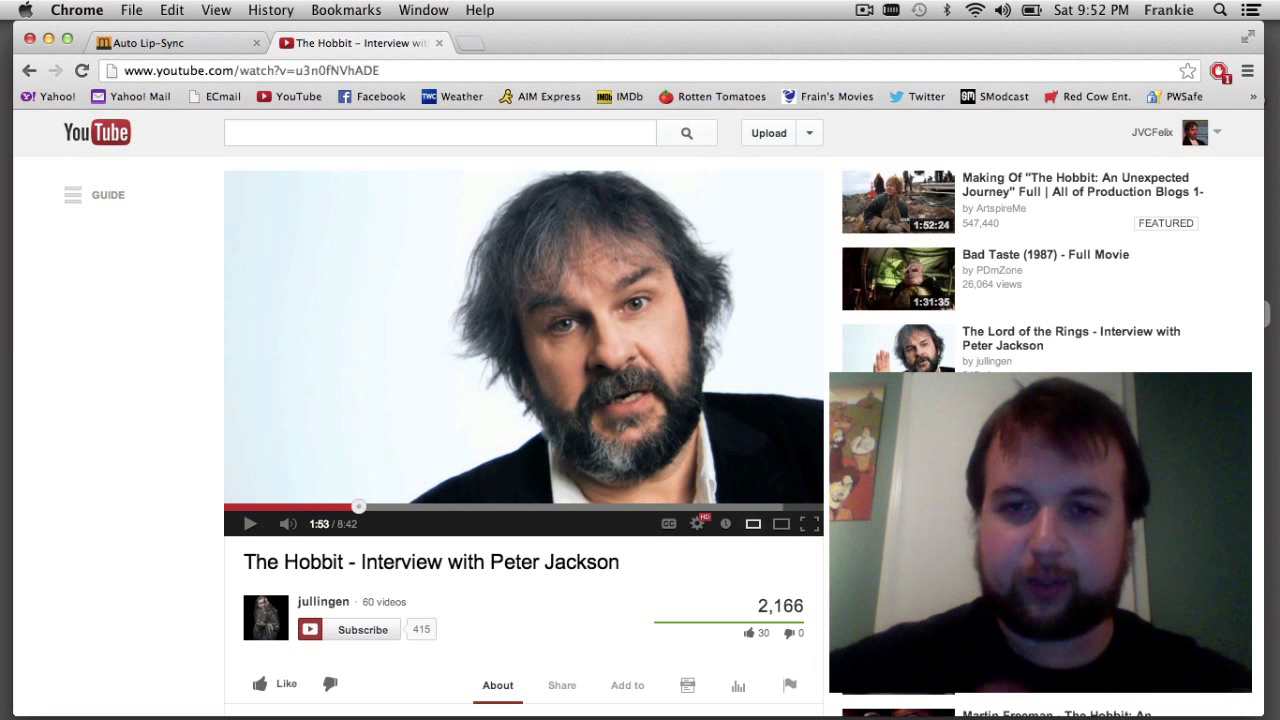
pyautogui.click(47, 40)
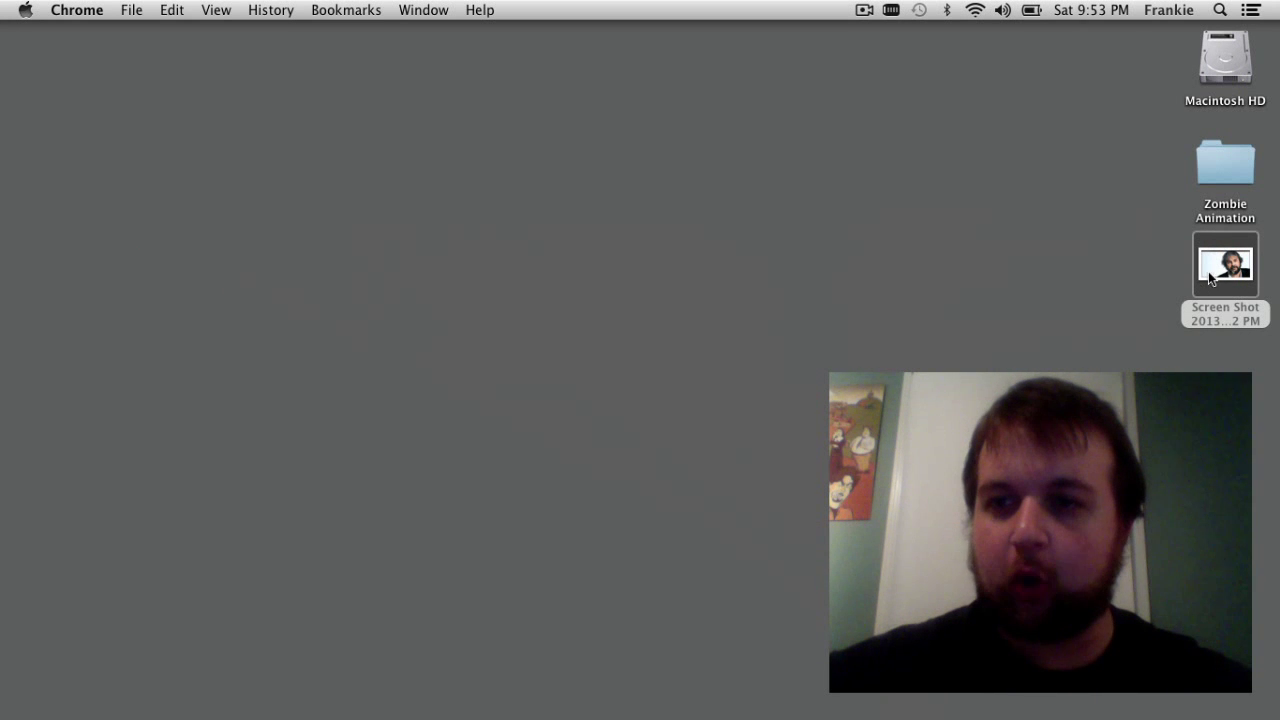
# - Open the Peter Jackson screenshot from the desktop in Photoshop
pyautogui.click(1213, 268)
pyautogui.click(1124, 279)
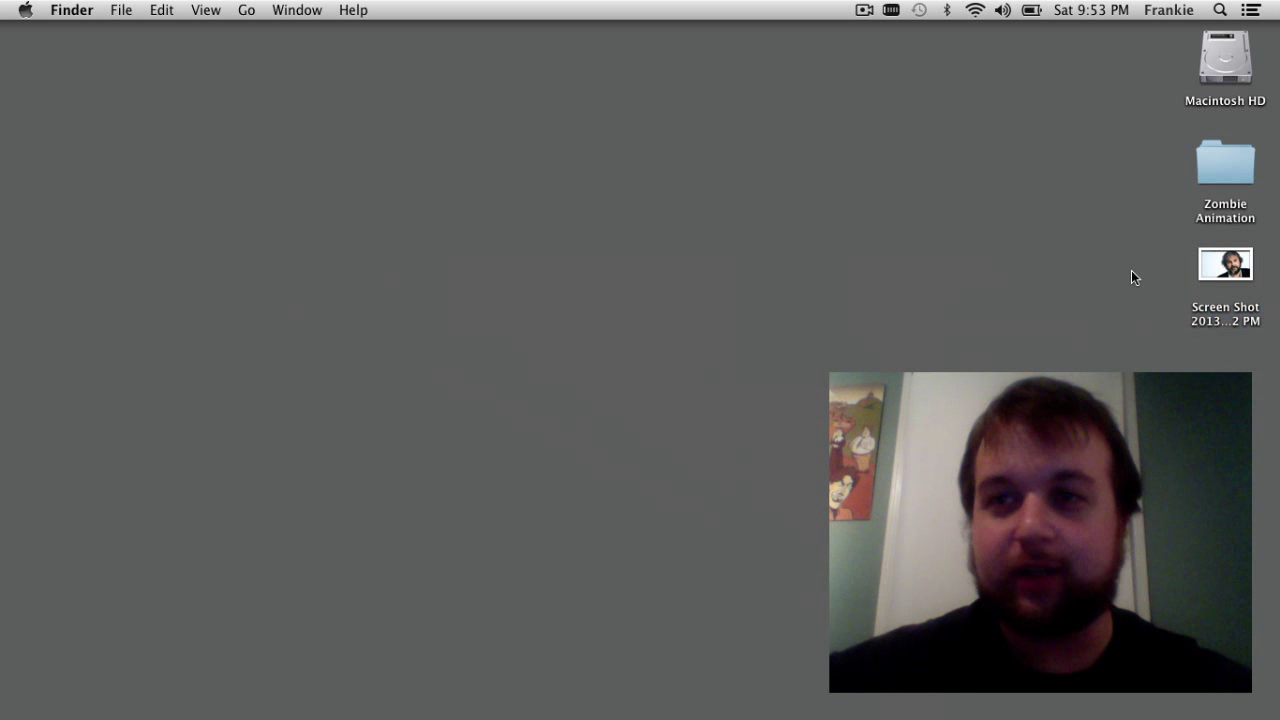
pyautogui.rightClick(1226, 270)
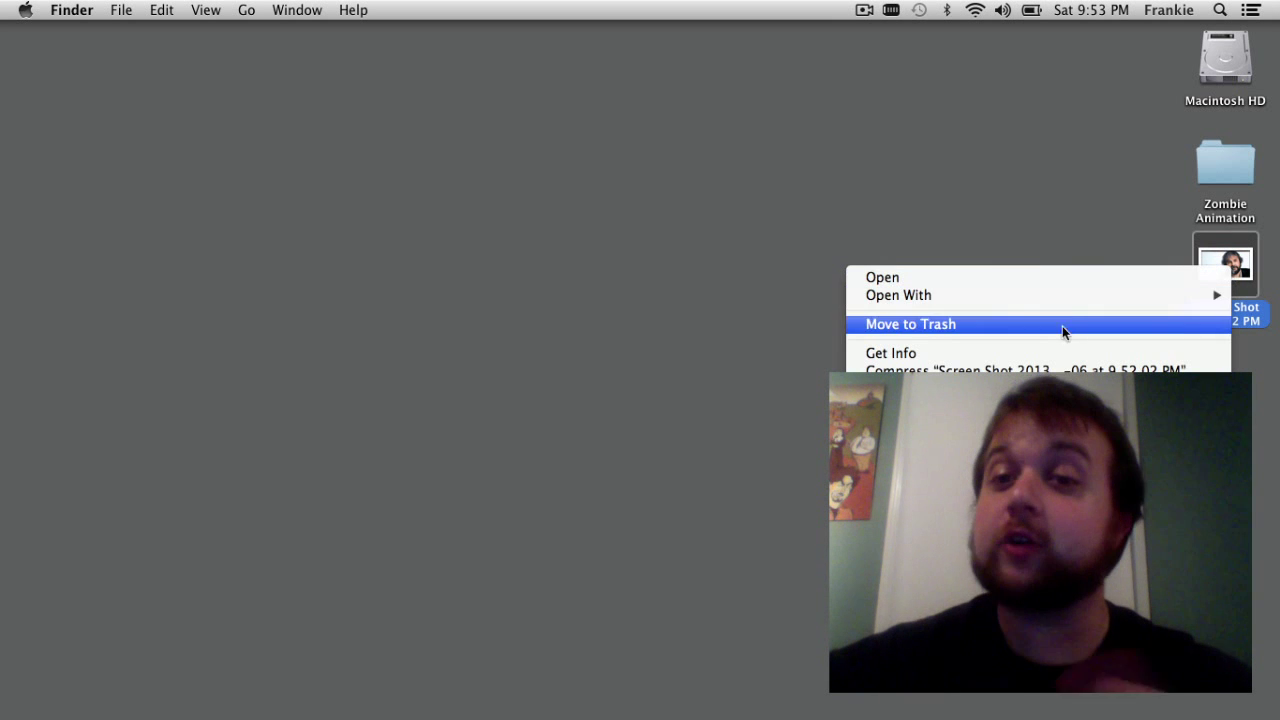
pyautogui.moveTo(1068, 298)
pyautogui.click(797, 387)
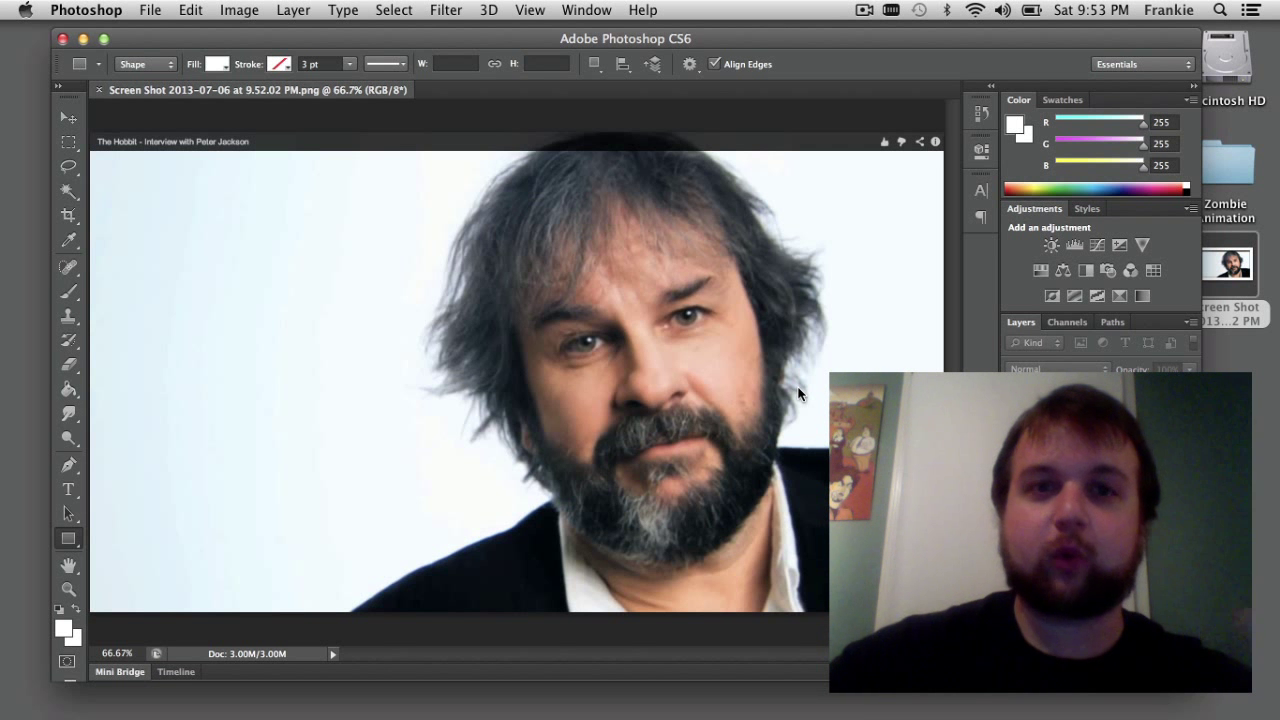
# - Check the pixel dimensions of the opened screenshot
pyautogui.click(247, 9)
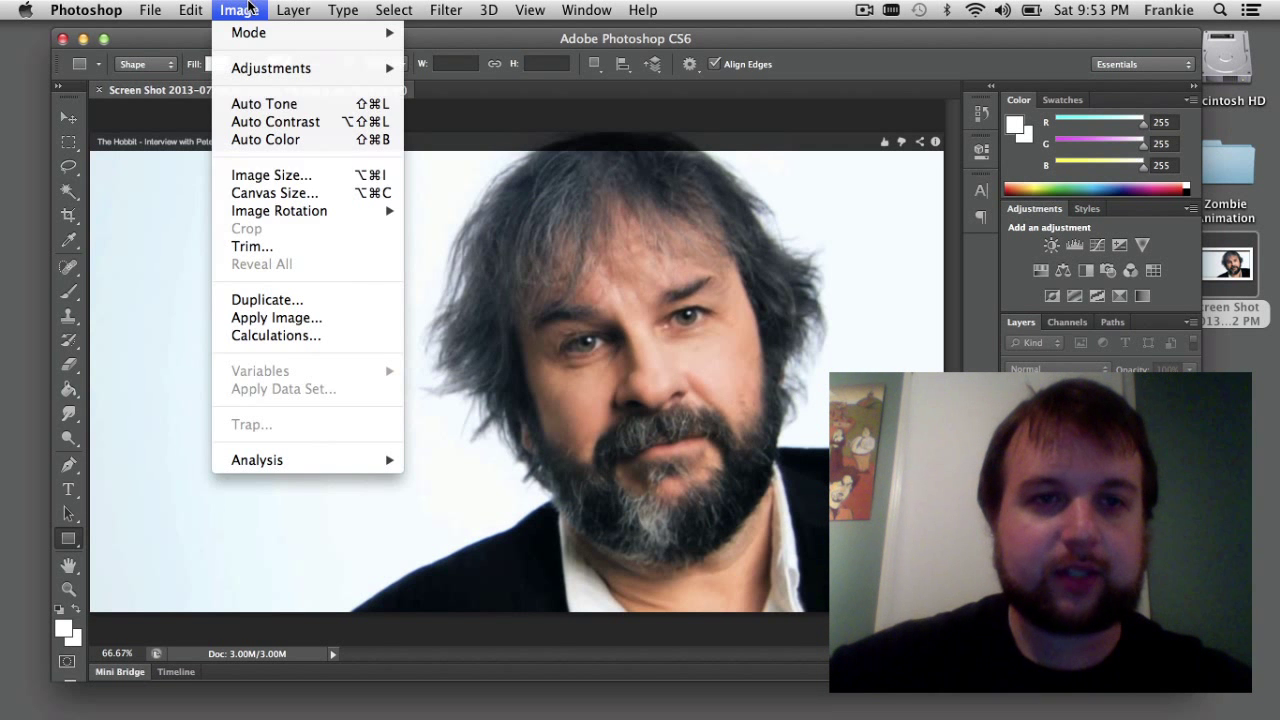
pyautogui.click(283, 177)
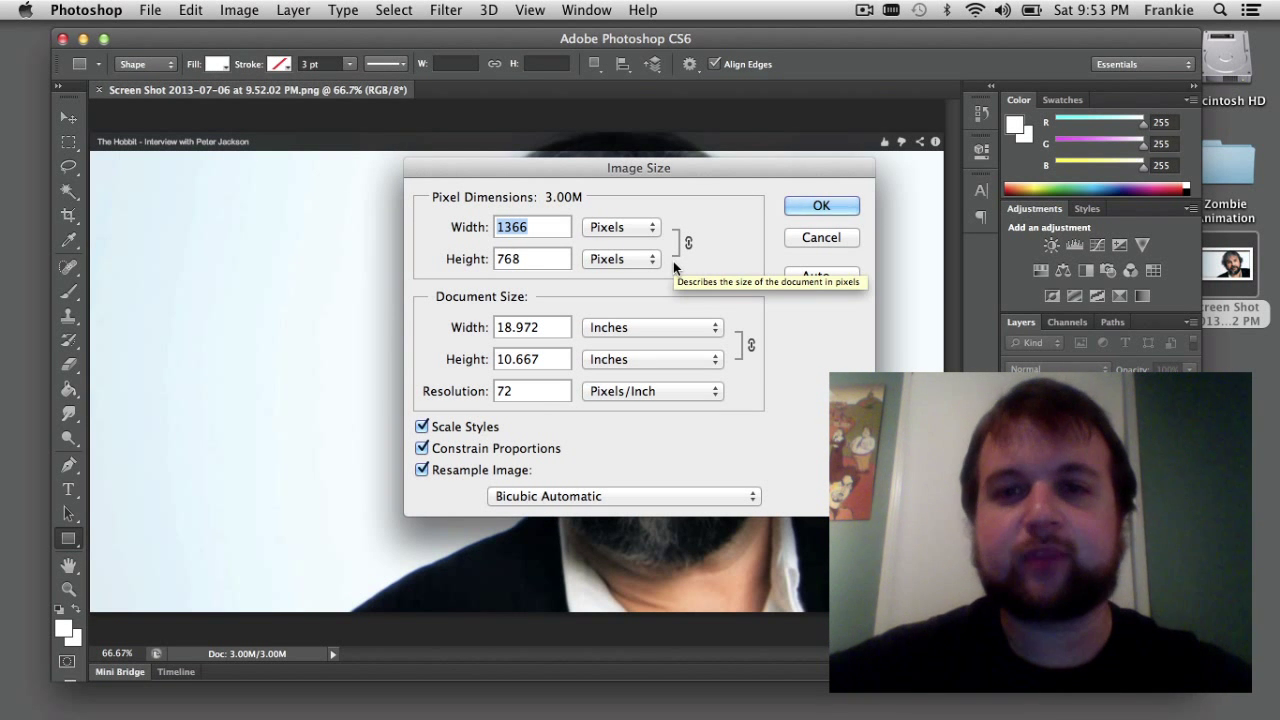
pyautogui.press('Return')
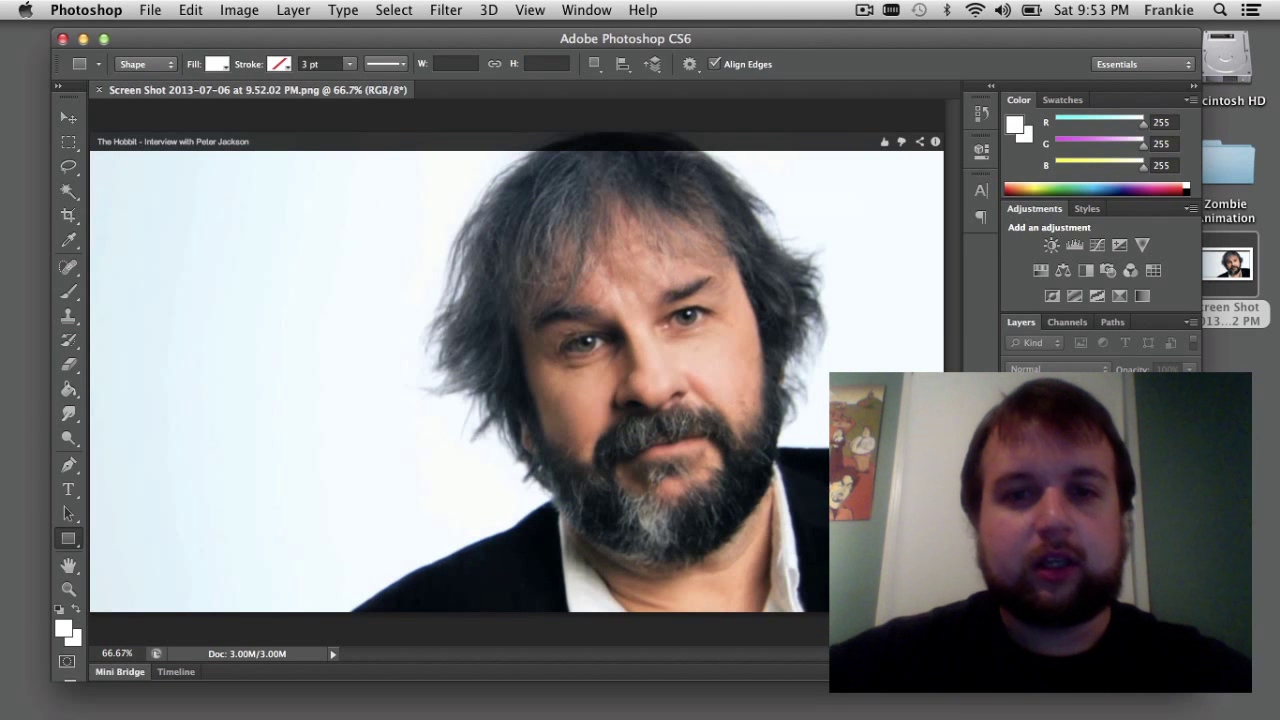
# - Select the entire screenshot image and copy it
pyautogui.click(193, 9)
pyautogui.moveTo(308, 8)
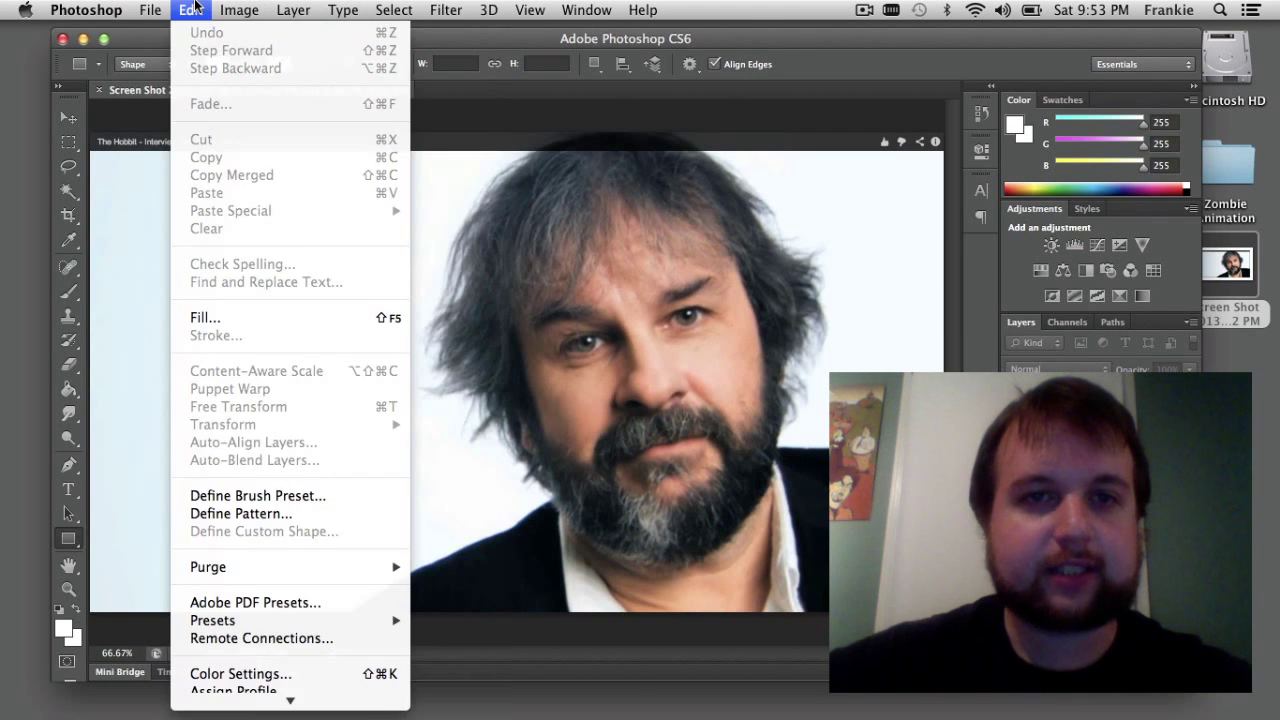
pyautogui.click(193, 9)
pyautogui.press('super+a')
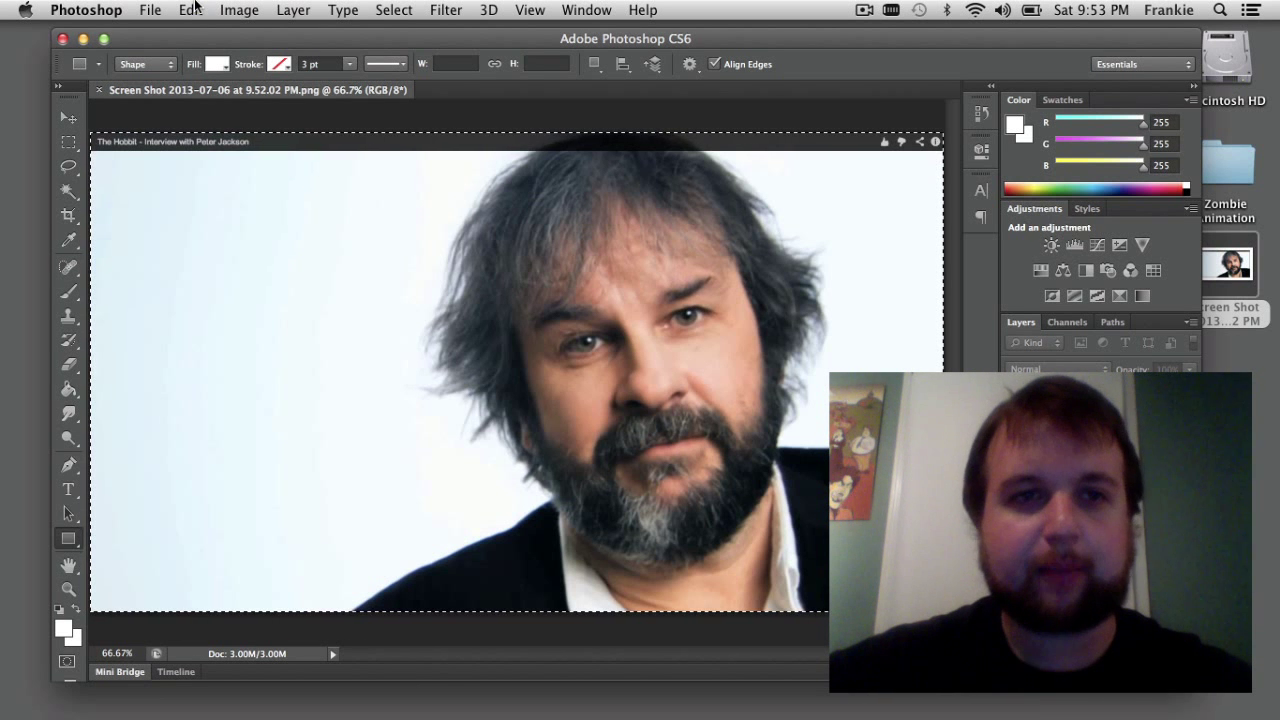
# - Create a new document 1920 pixels wide and 1080 pixels high, and paste the copied screenshot into it
pyautogui.click(148, 9)
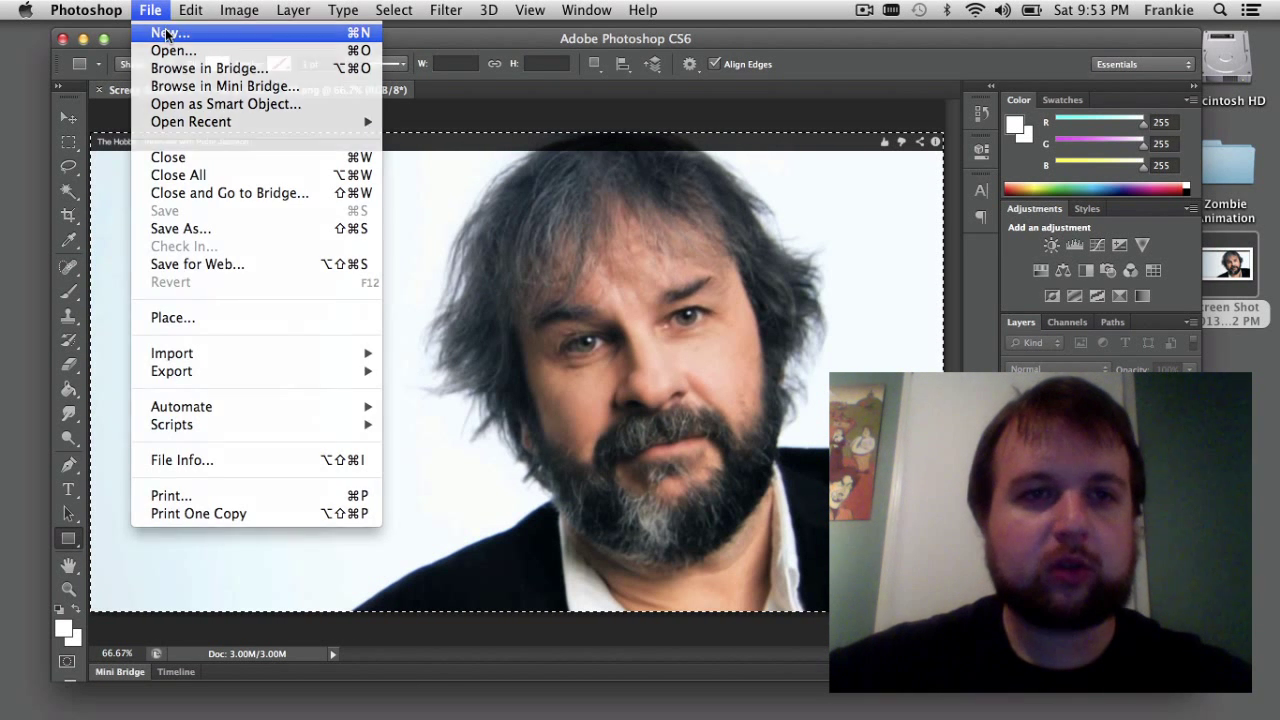
pyautogui.click(168, 32)
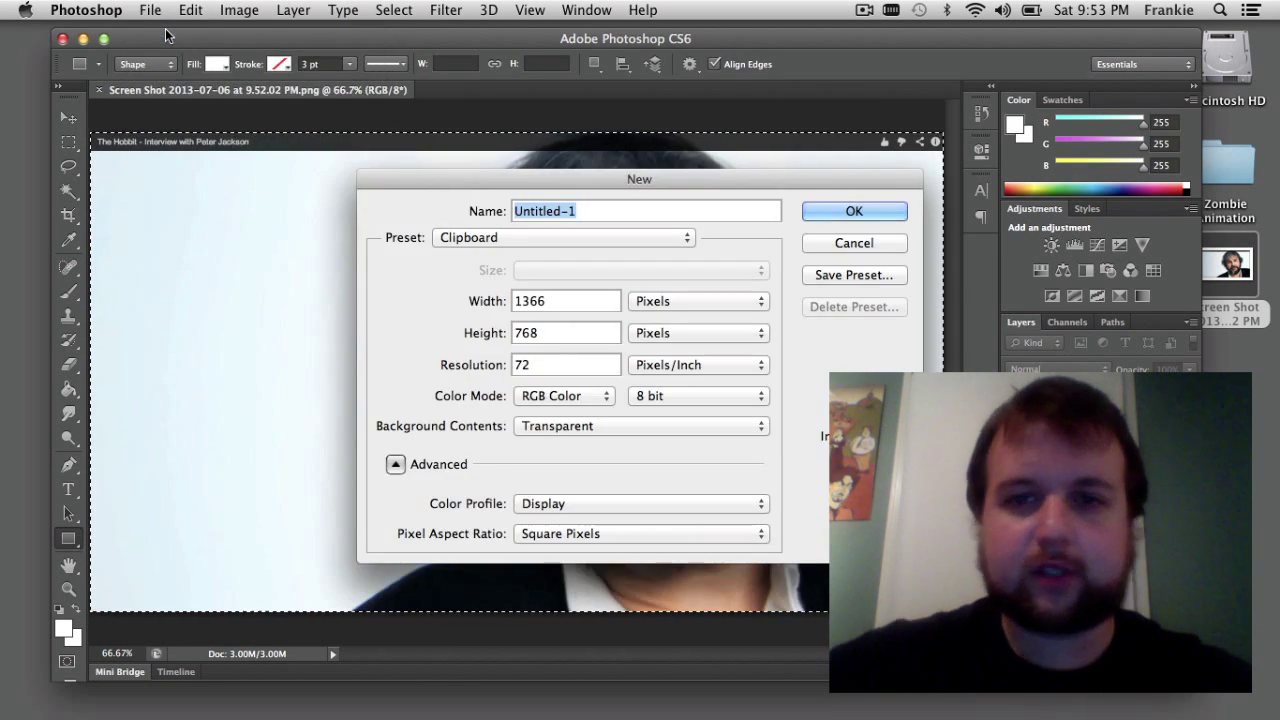
pyautogui.doubleClick(560, 300)
pyautogui.write('1920')
pyautogui.press('Tab')
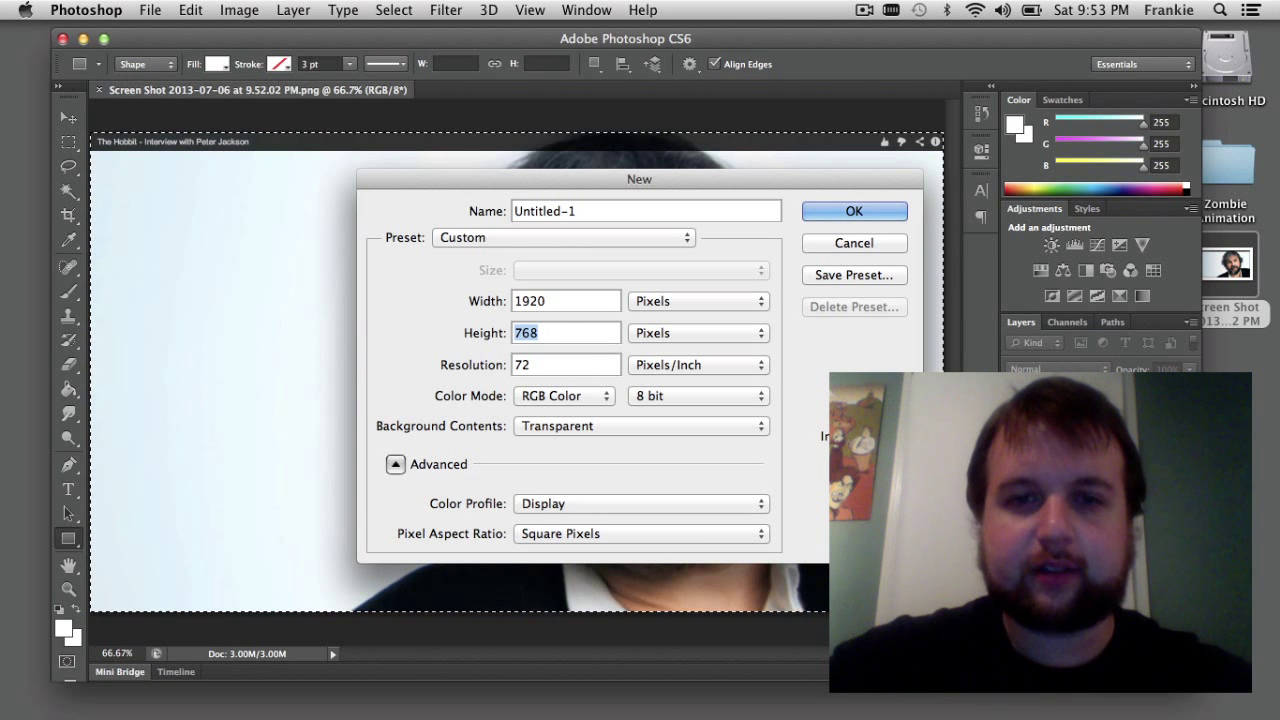
pyautogui.write('1080')
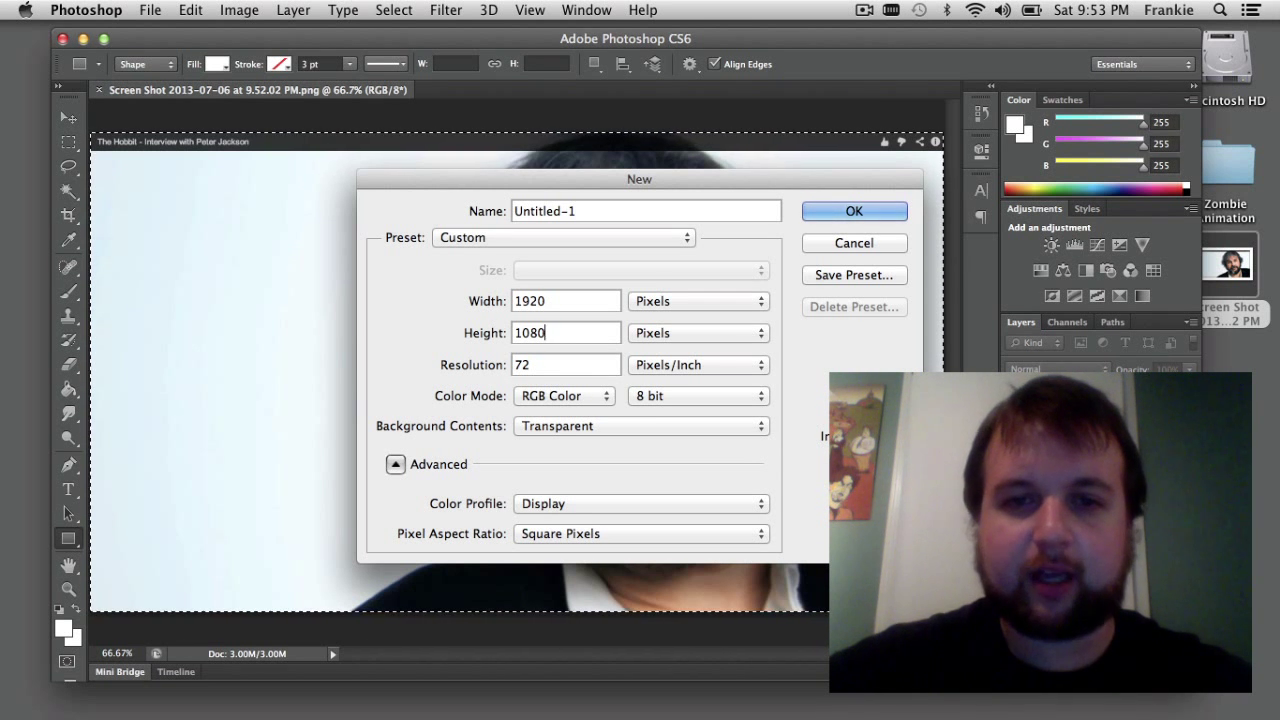
pyautogui.press('Return')
pyautogui.press('super+v')
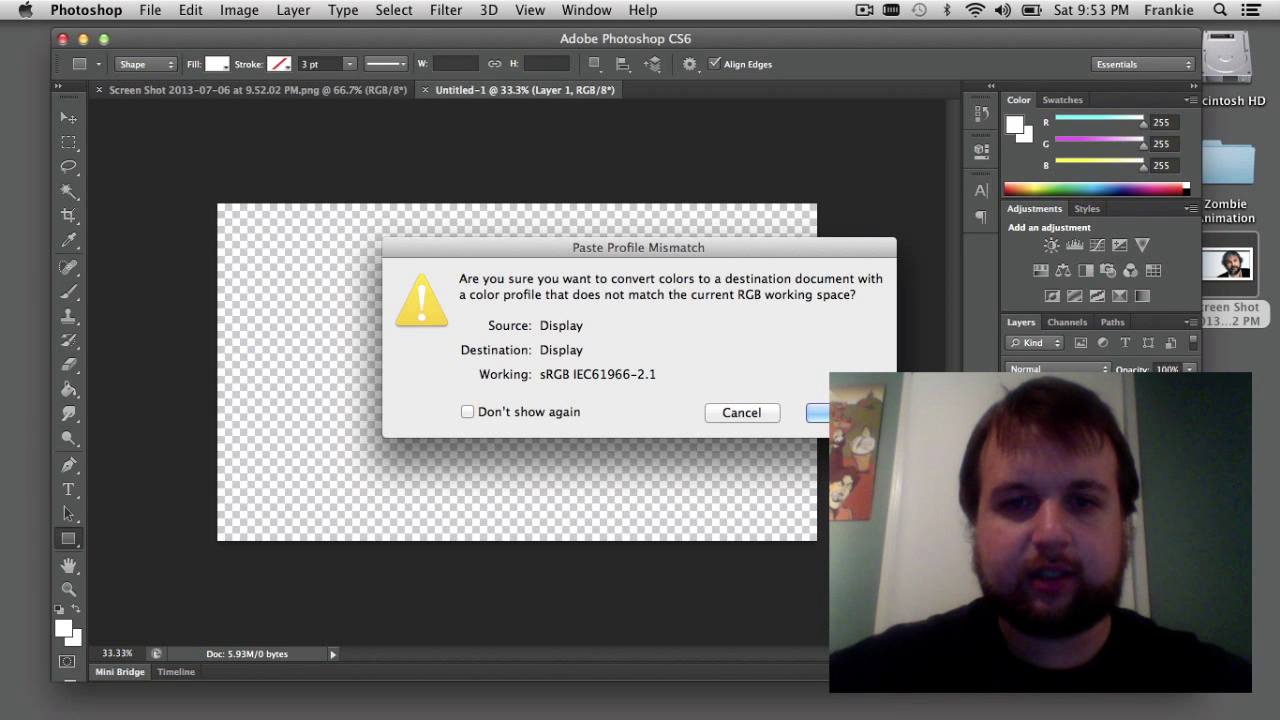
pyautogui.press('Return')
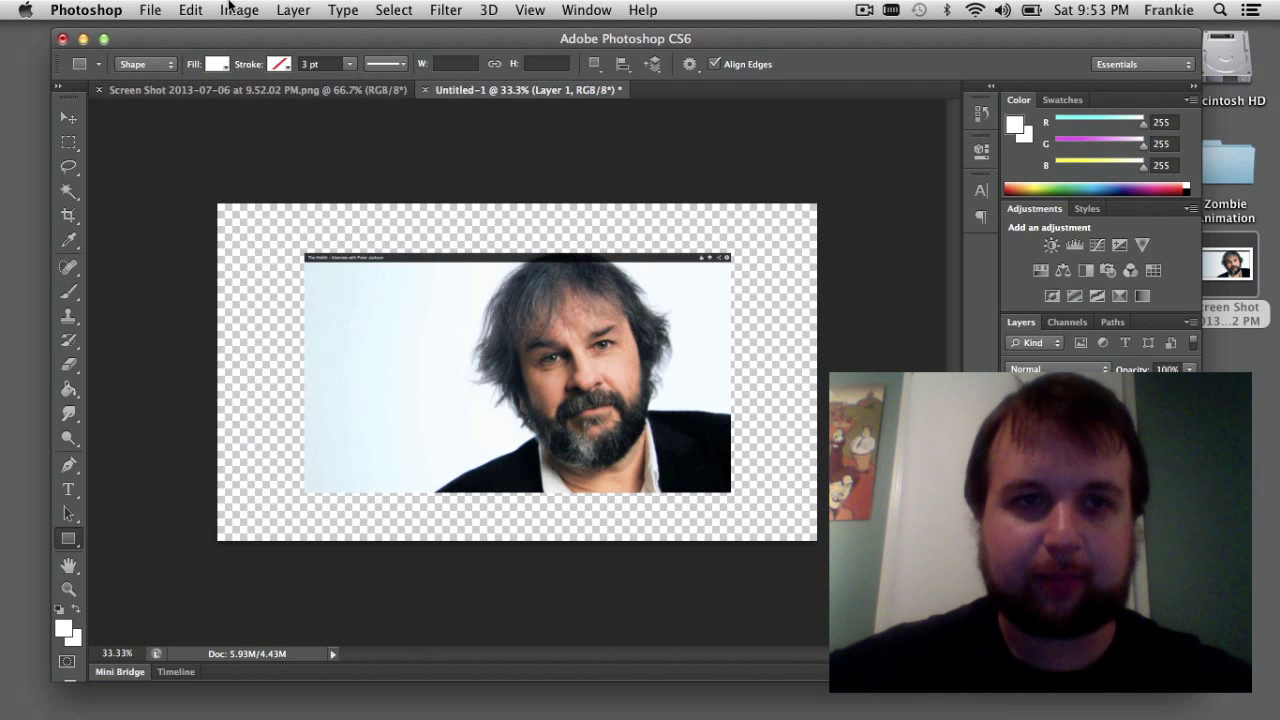
# - Scale the pasted image to about 148% so it fills the canvas with the black title strip outside it, and apply the transformation
pyautogui.click(191, 9)
pyautogui.moveTo(372, 425)
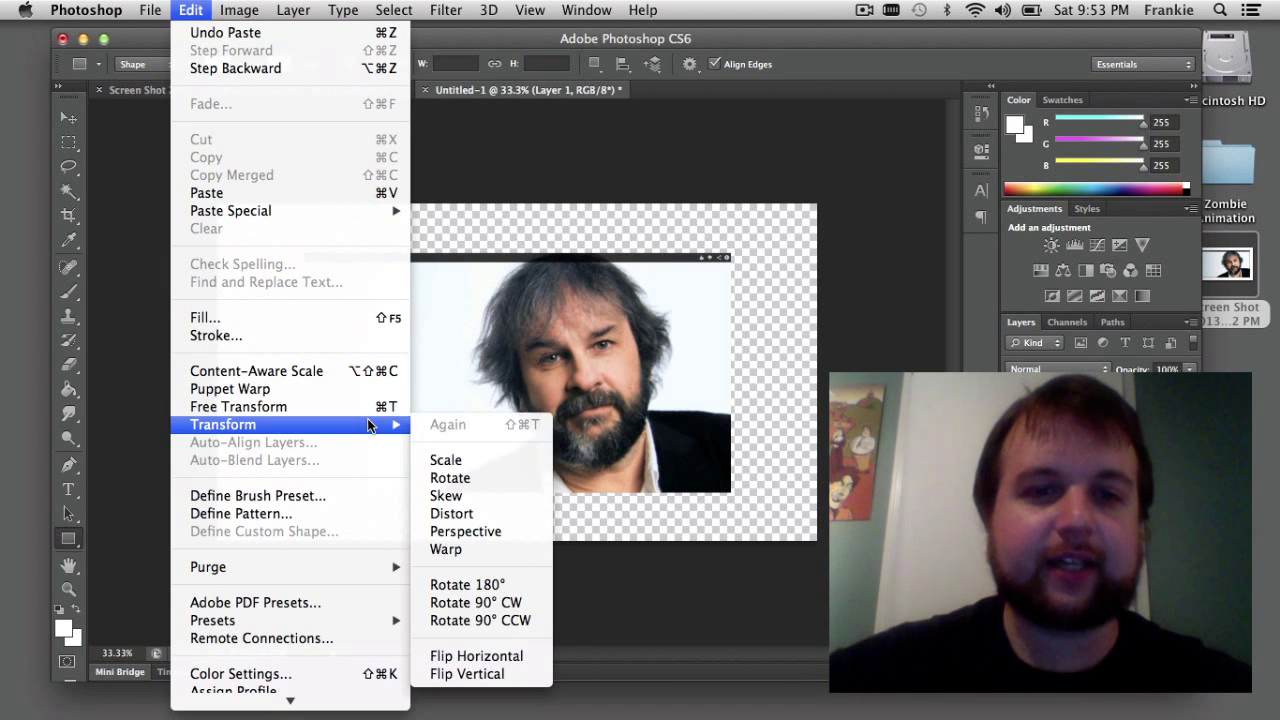
pyautogui.click(470, 461)
pyautogui.moveTo(303, 256); pyautogui.dragTo(189, 203)
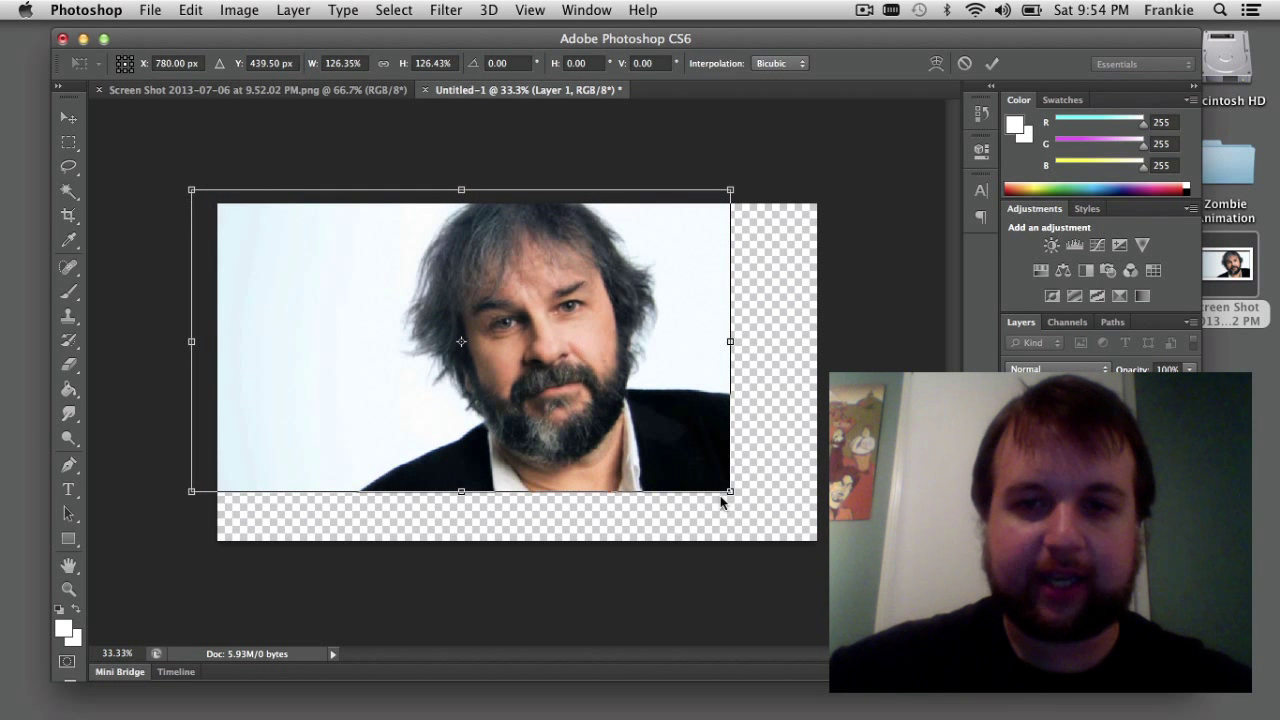
pyautogui.moveTo(730, 491); pyautogui.dragTo(825, 540)
pyautogui.click(61, 146)
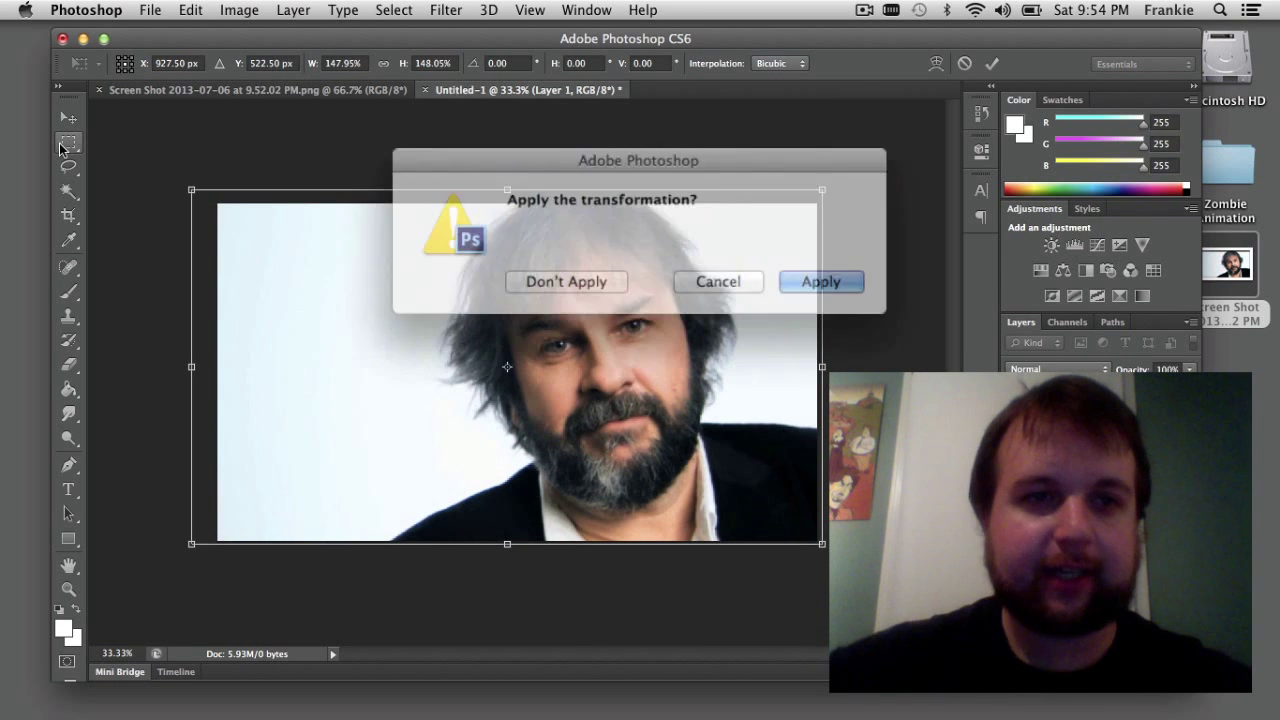
pyautogui.press('Return')
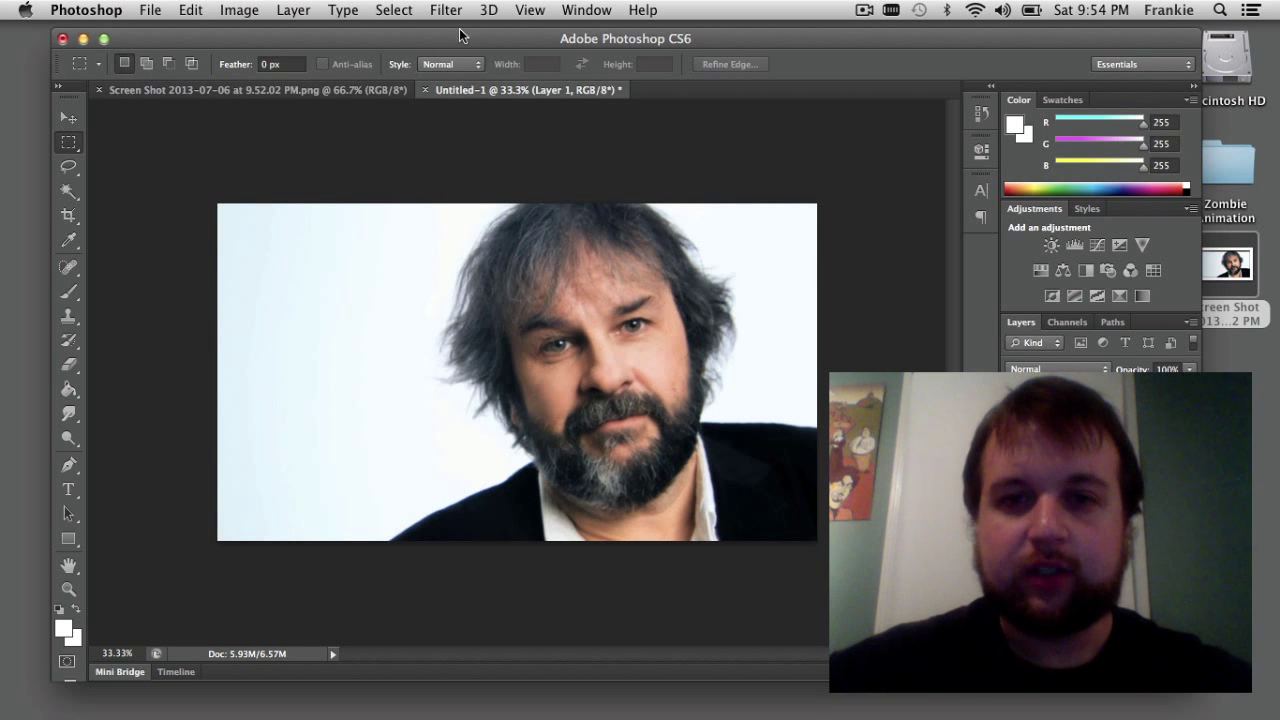
pyautogui.click(151, 8)
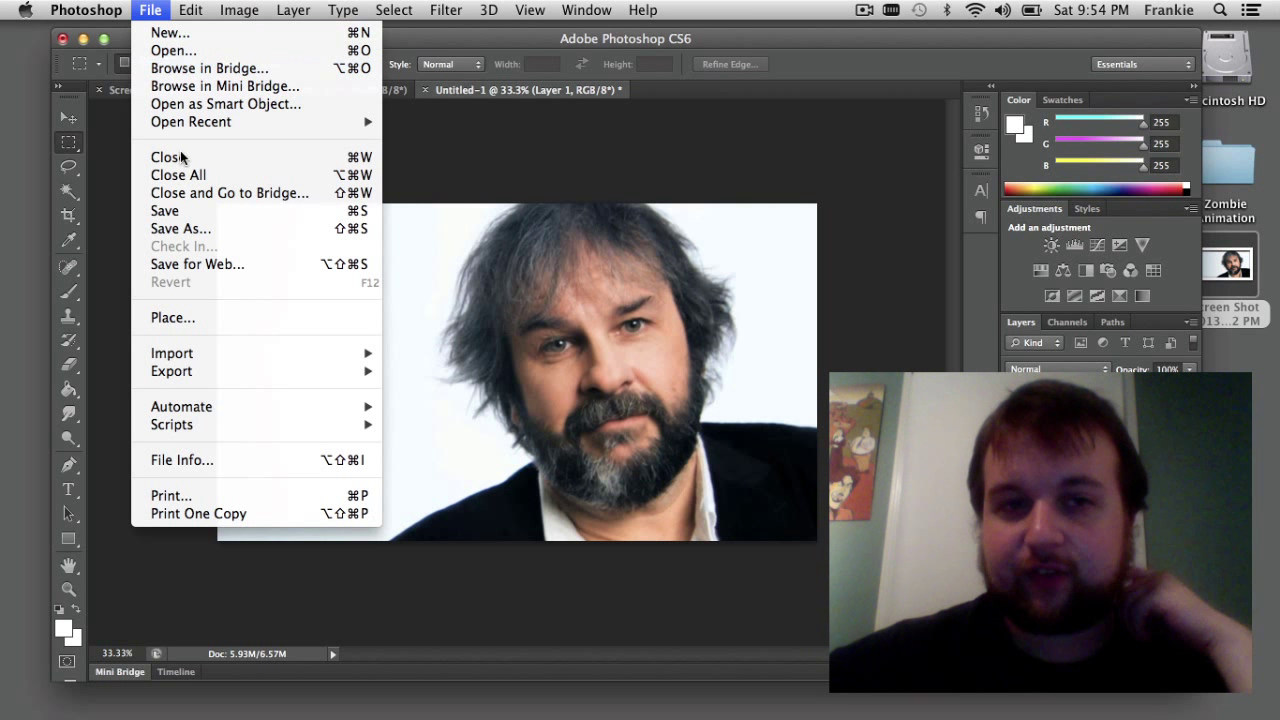
pyautogui.click(540, 98)
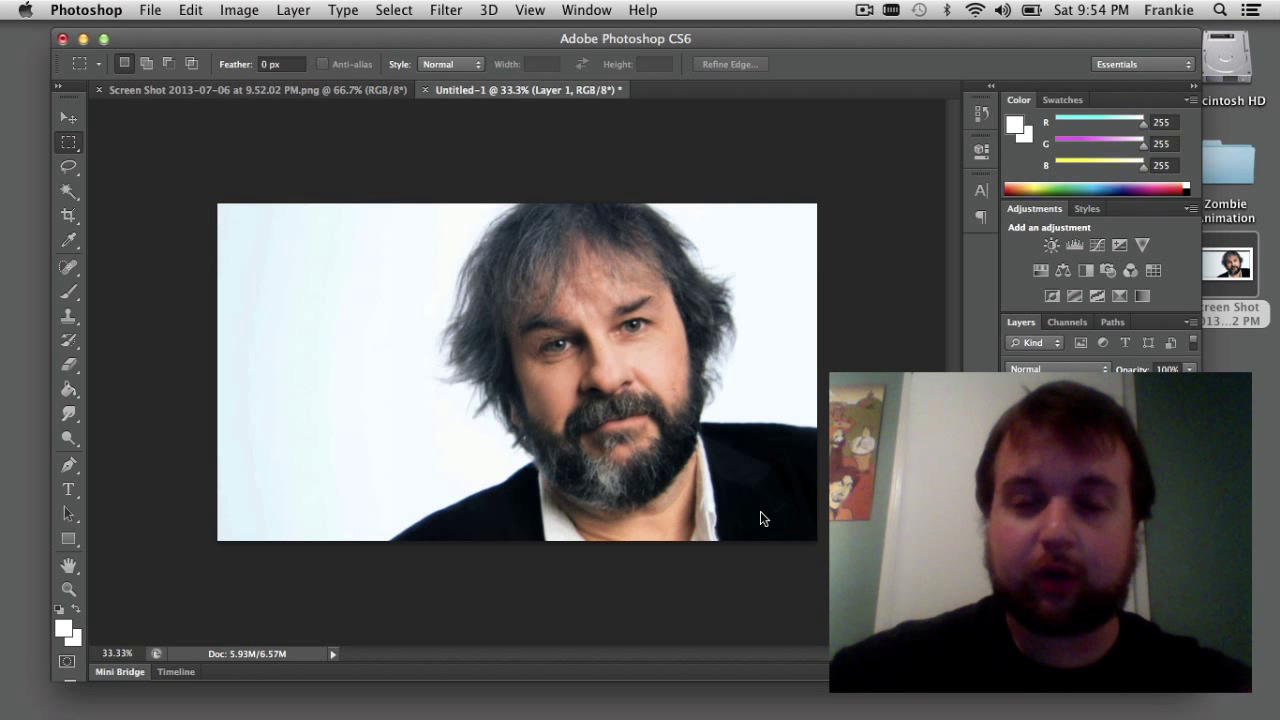
# - Draw a curved trial path of three anchor points with the Pen tool, from the jacket shoulder up across the face
pyautogui.click(70, 466)
pyautogui.moveTo(455, 494); pyautogui.dragTo(520, 383)
pyautogui.moveTo(653, 378); pyautogui.dragTo(695, 412)
pyautogui.moveTo(742, 463); pyautogui.dragTo(754, 471)
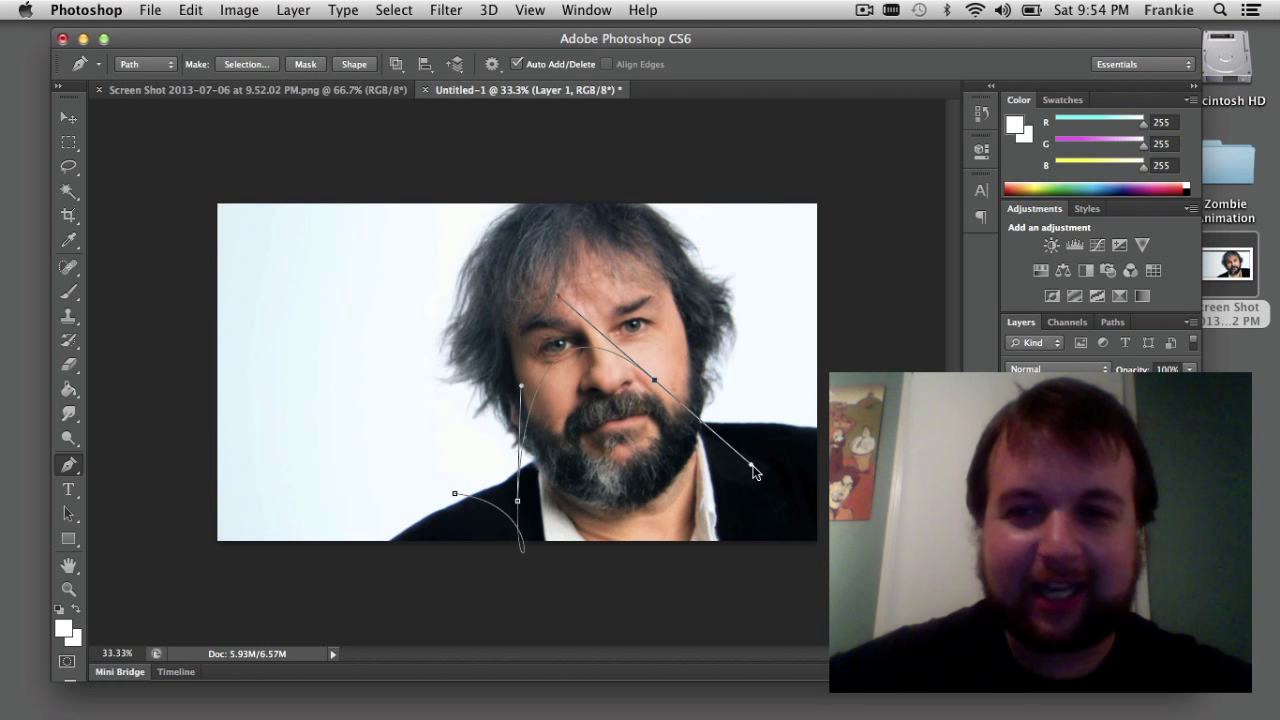
# - Return to the Rectangular Marquee tool and undo all anchor points of the trial pen path
pyautogui.press('super+z')
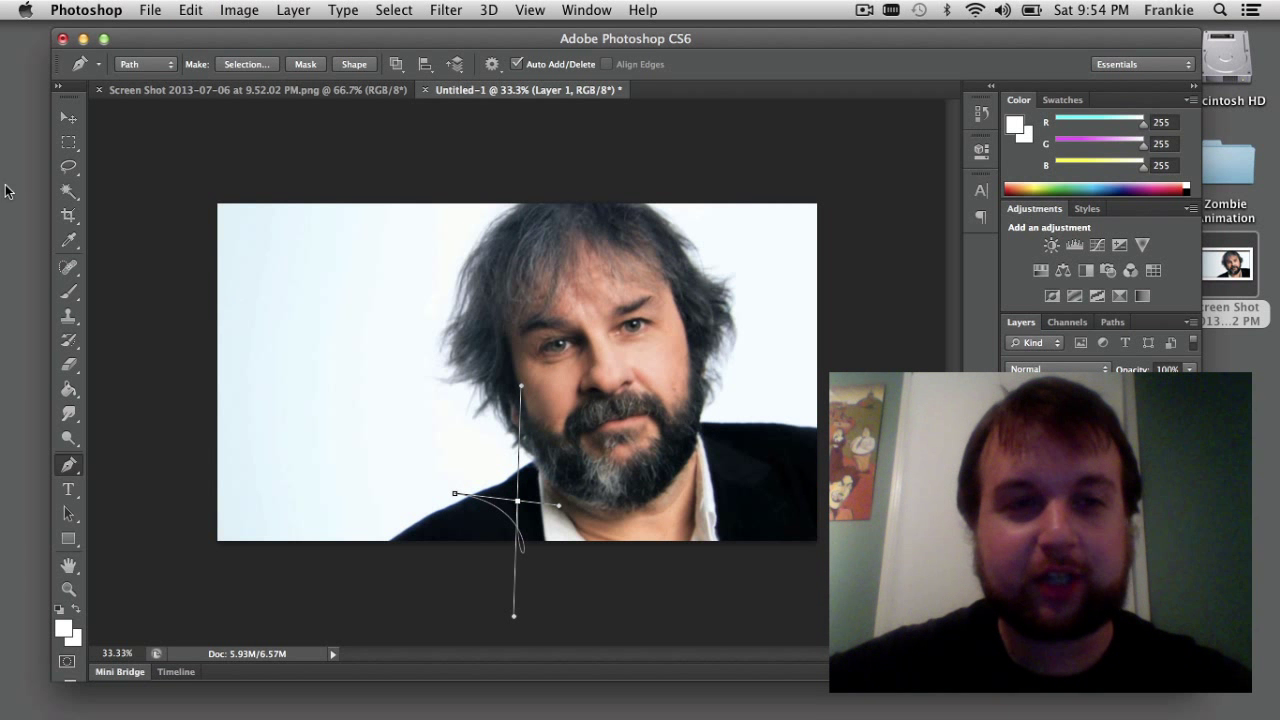
pyautogui.click(64, 147)
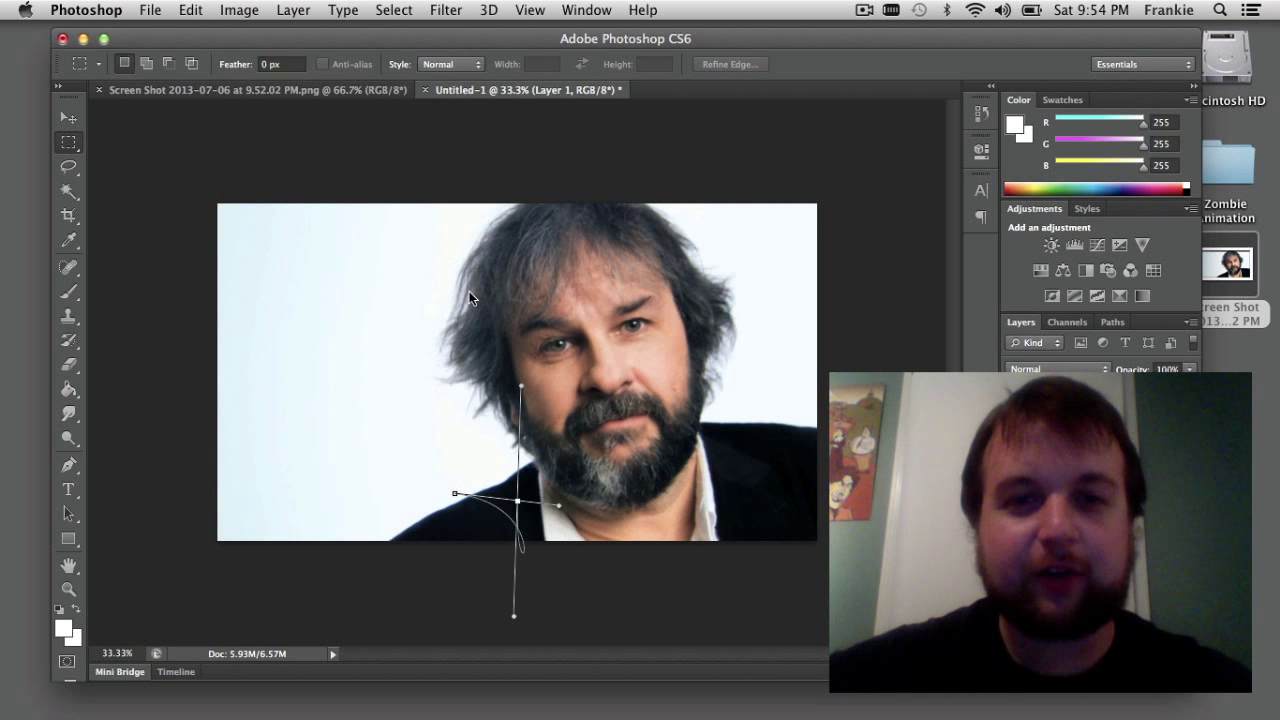
pyautogui.press('super+z')
pyautogui.click(194, 8)
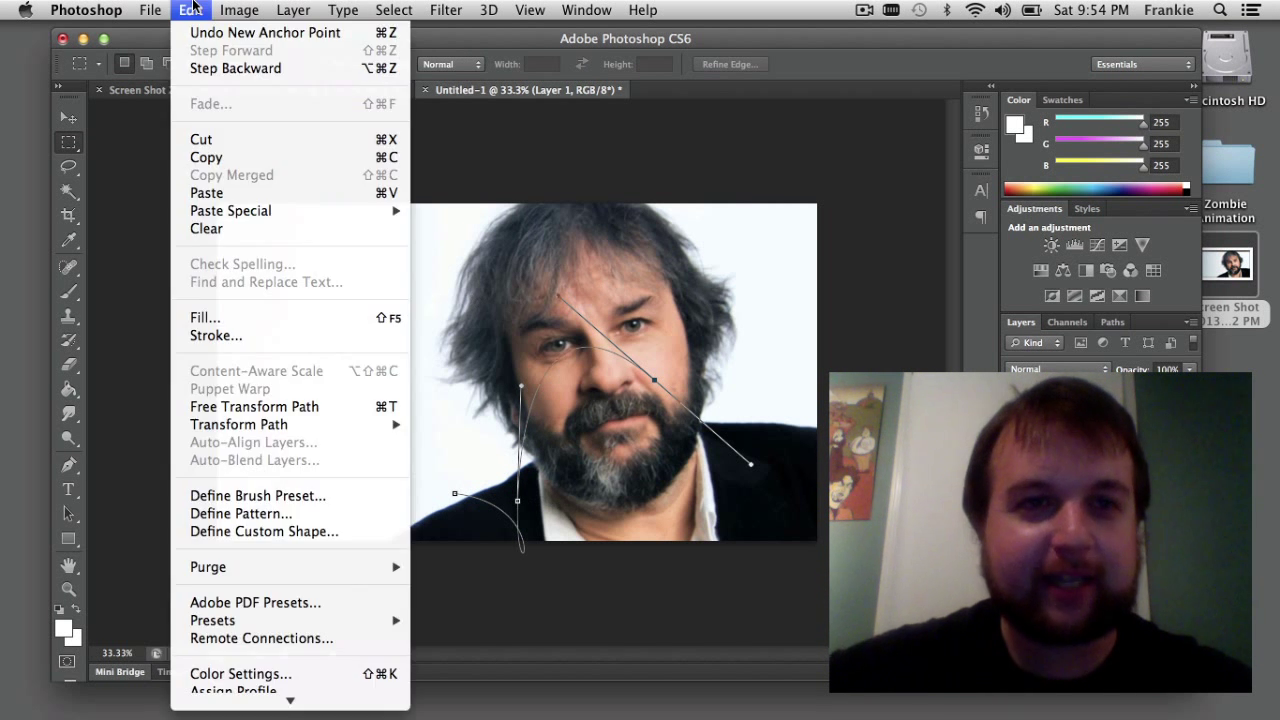
pyautogui.click(222, 68)
pyautogui.click(197, 8)
pyautogui.click(222, 68)
pyautogui.click(208, 8)
pyautogui.click(223, 68)
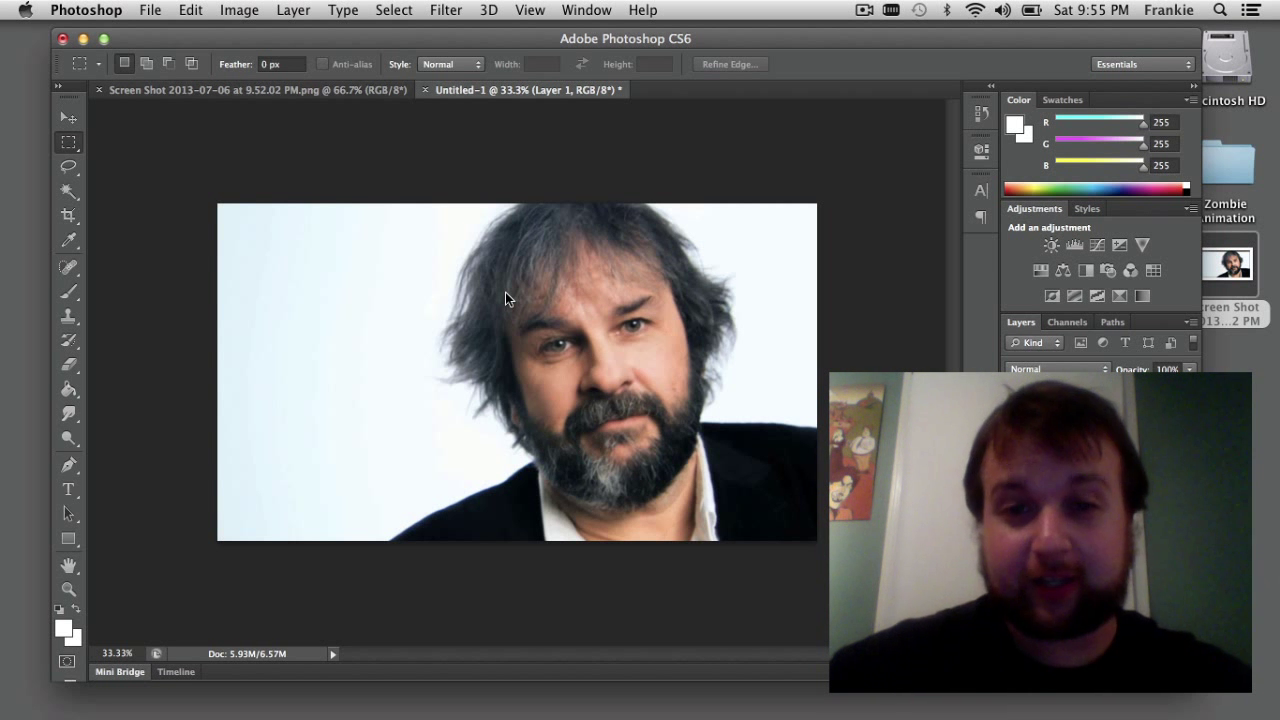
# - Switch to Google Chrome and search the web for "port mac microsoft paint" in a new tab
pyautogui.click(406, 690)
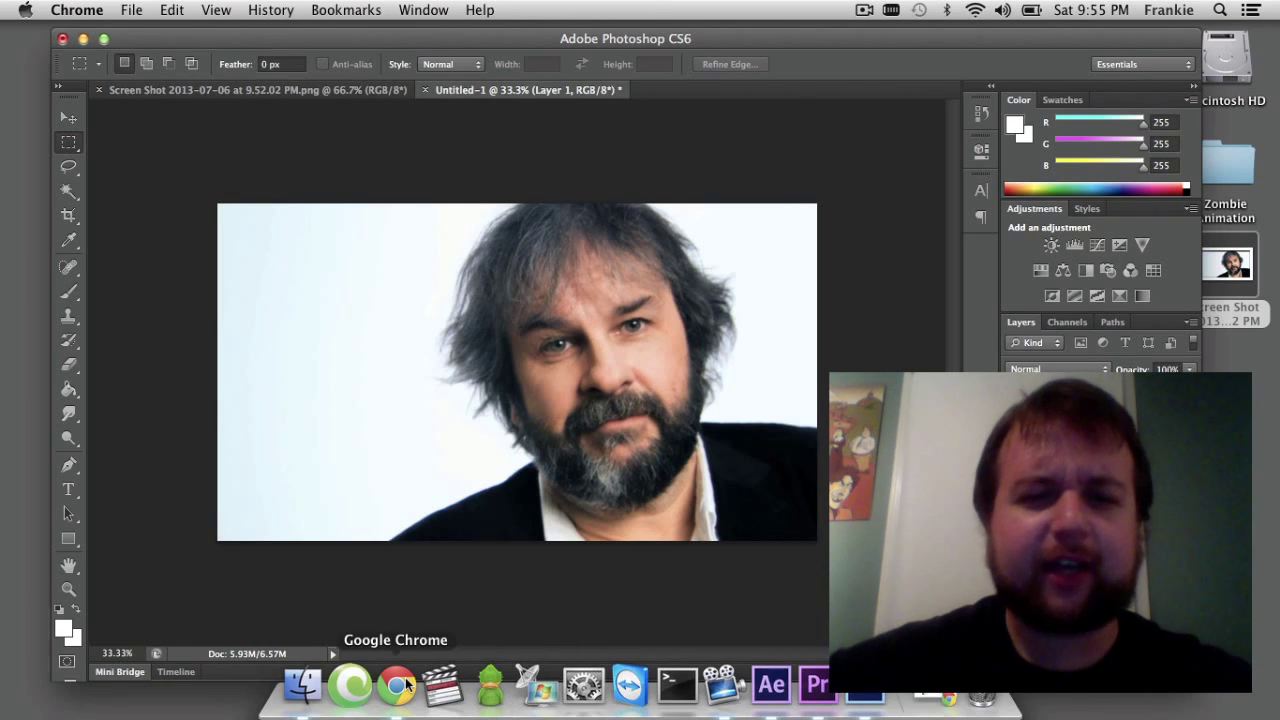
pyautogui.press('super+t')
pyautogui.write('p')
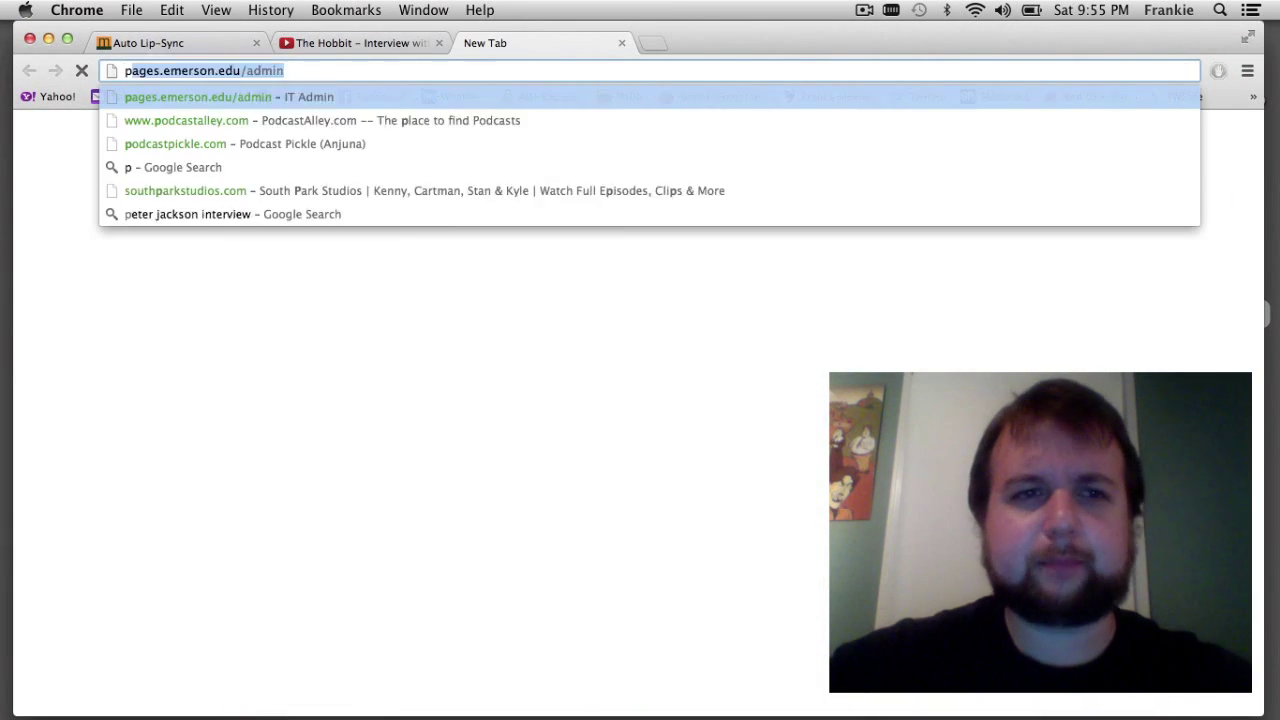
pyautogui.write('ort mac ')
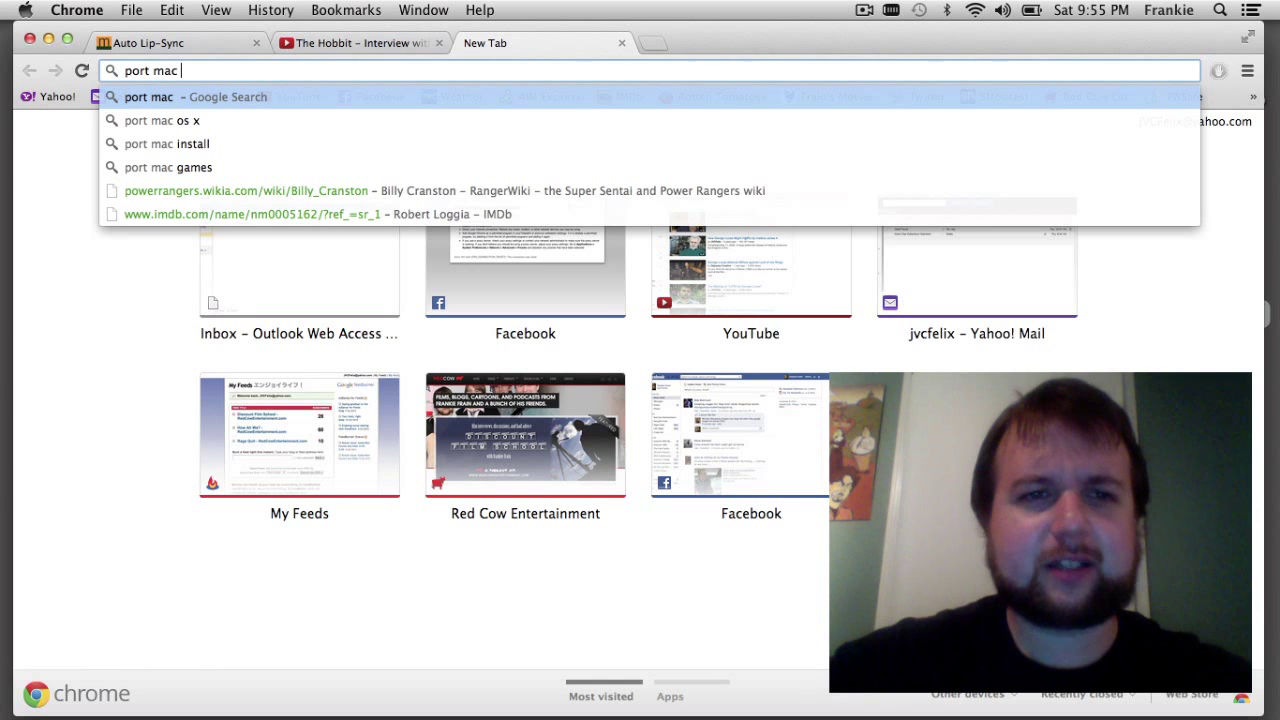
pyautogui.write('microsoft paint')
pyautogui.press('Return')
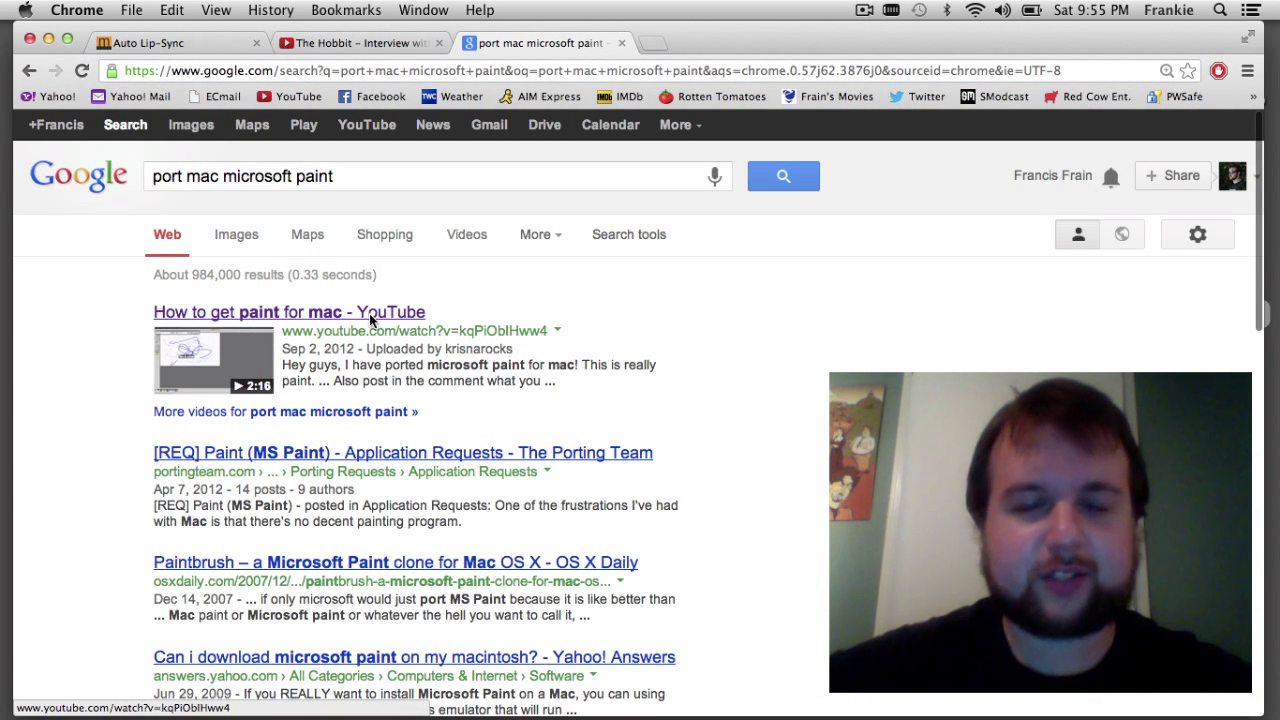
# - Examine the full description of the "How to get paint for mac" video, close its tab and return to Photoshop
pyautogui.click(369, 313)
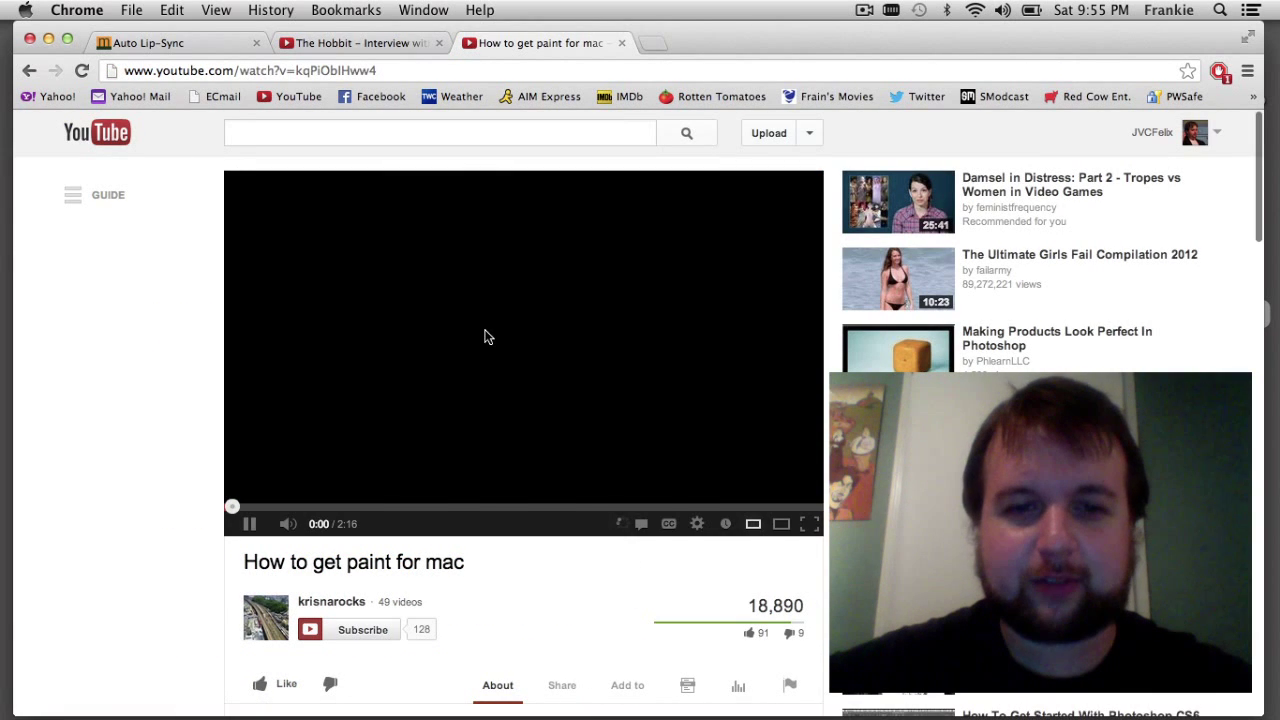
pyautogui.scroll(-5, 484, 337)
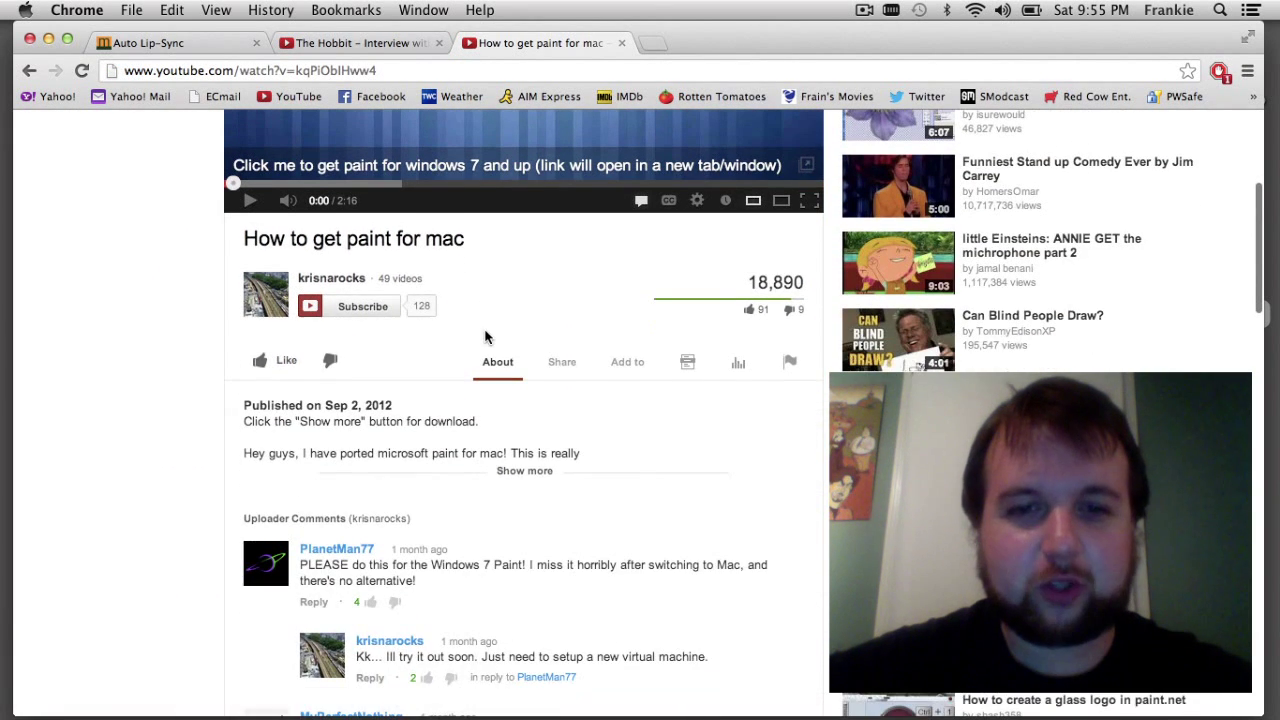
pyautogui.click(524, 471)
pyautogui.scroll(-3, 431, 440)
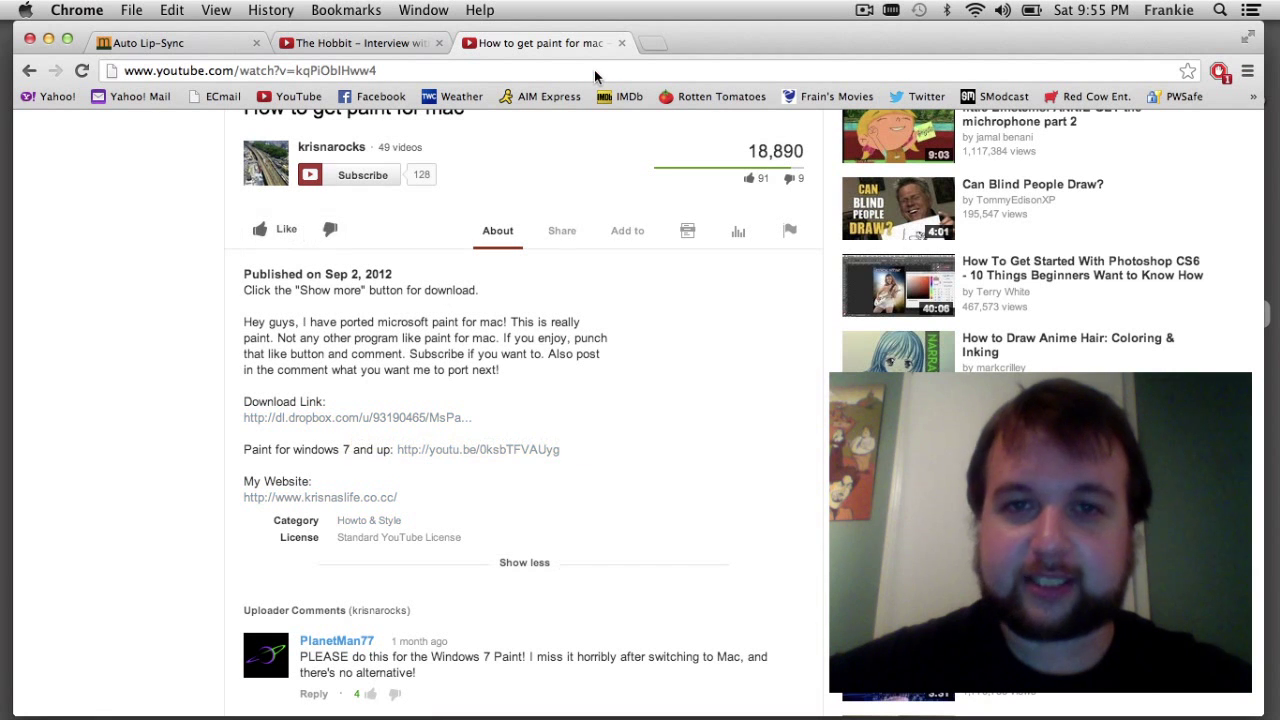
pyautogui.click(621, 43)
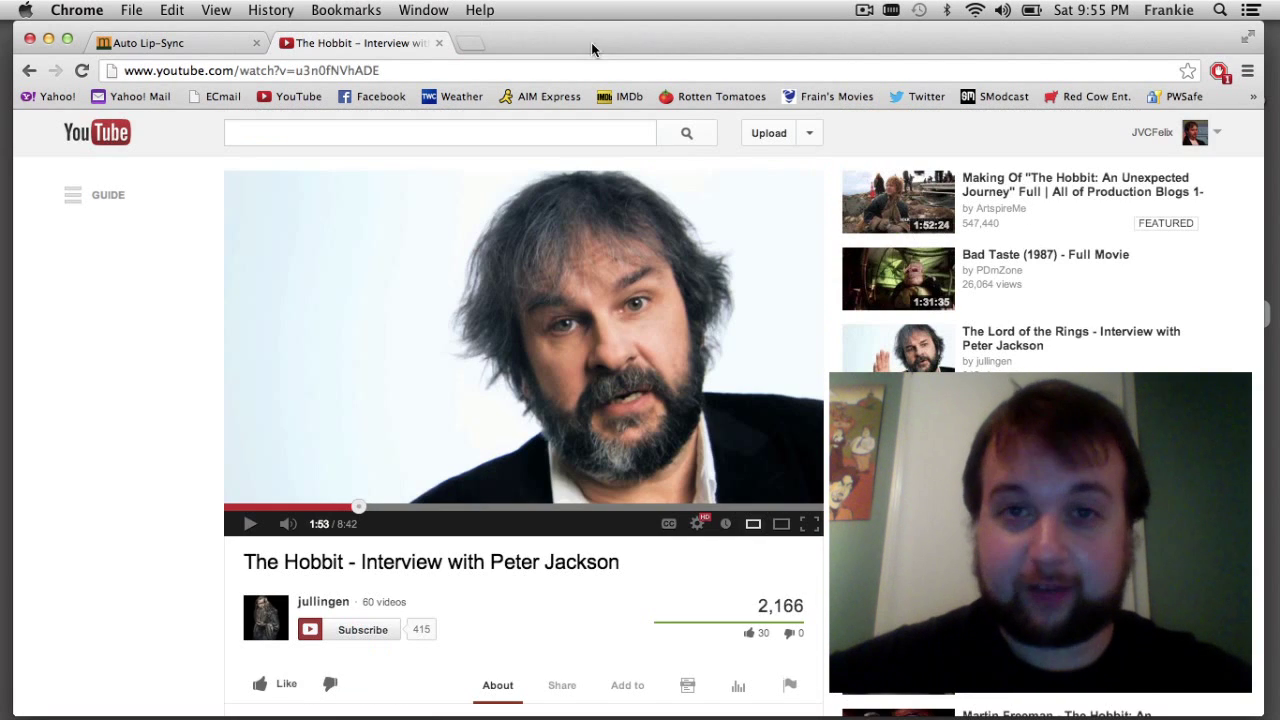
pyautogui.click(48, 38)
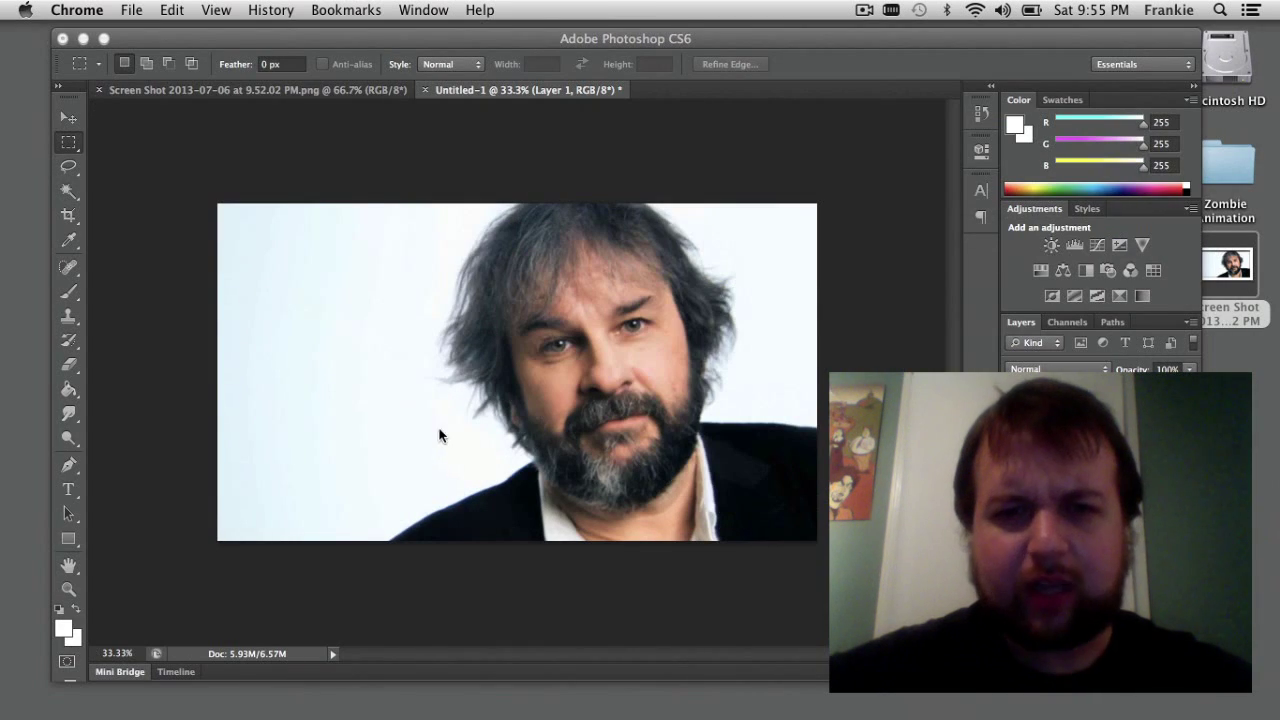
# - Save a PNG copy of the document as pj1 on the Desktop, with smallest compression and no interlacing
pyautogui.click(150, 10)
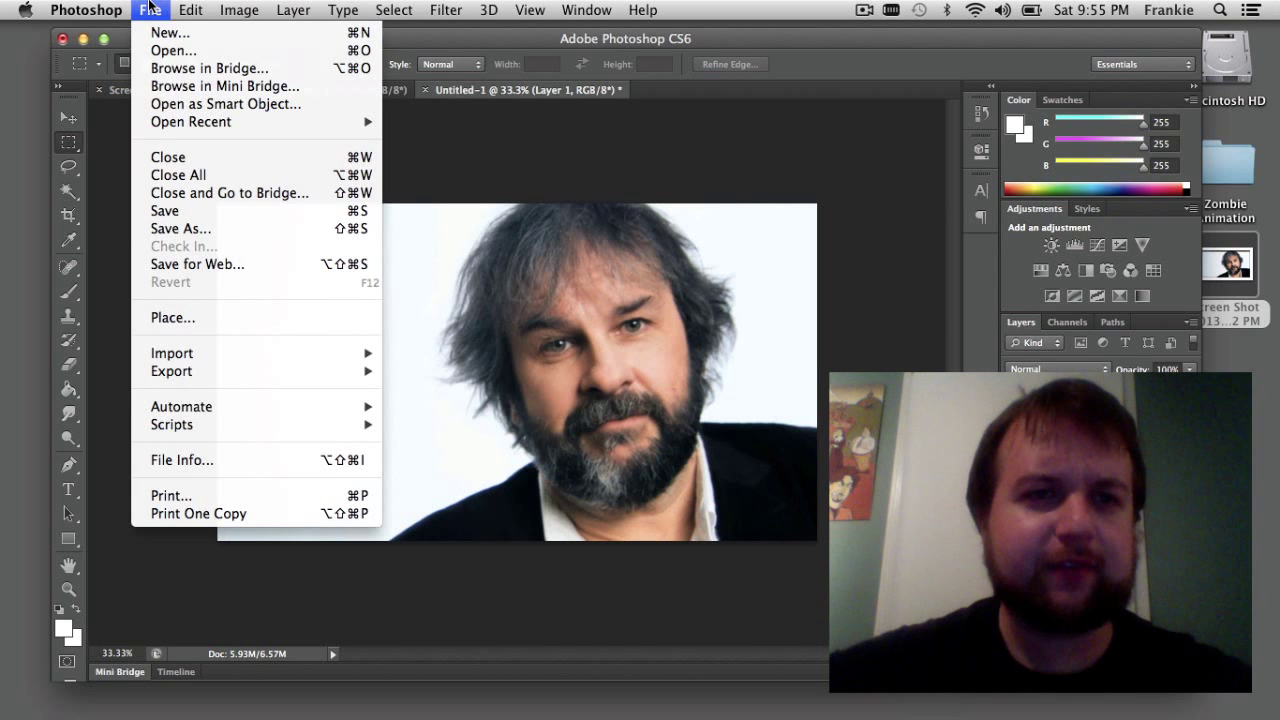
pyautogui.click(221, 228)
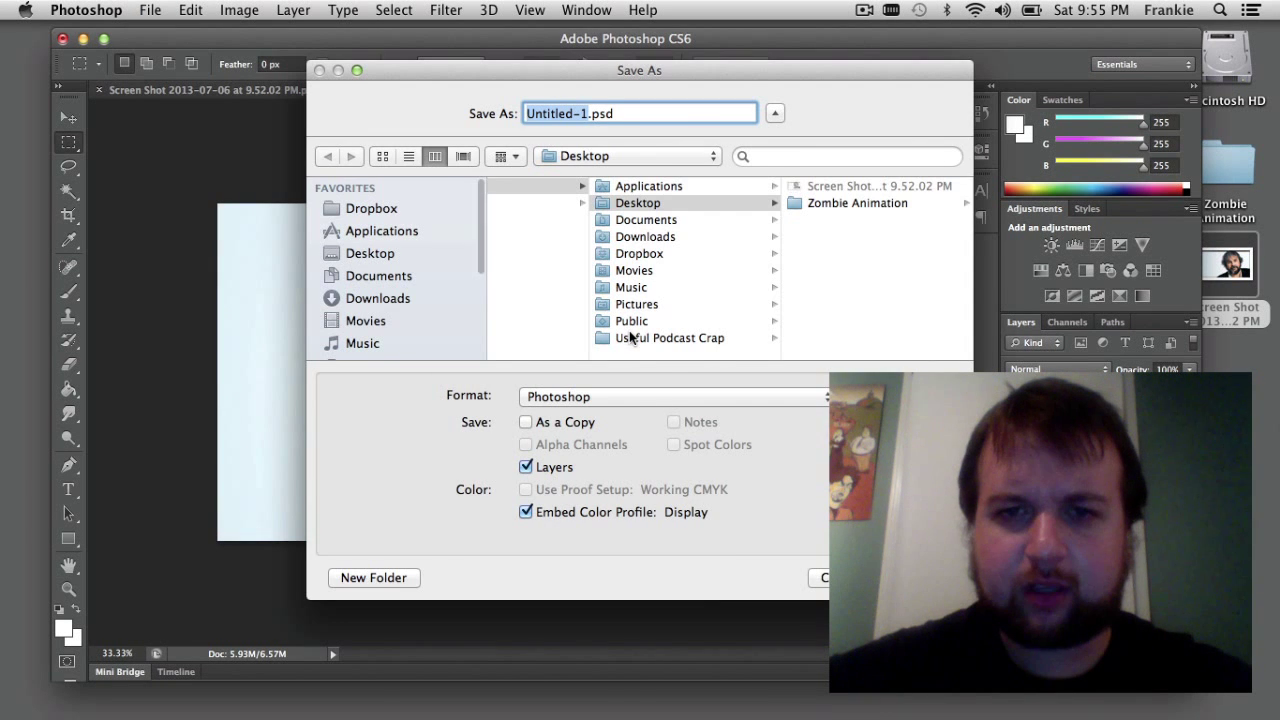
pyautogui.click(667, 396)
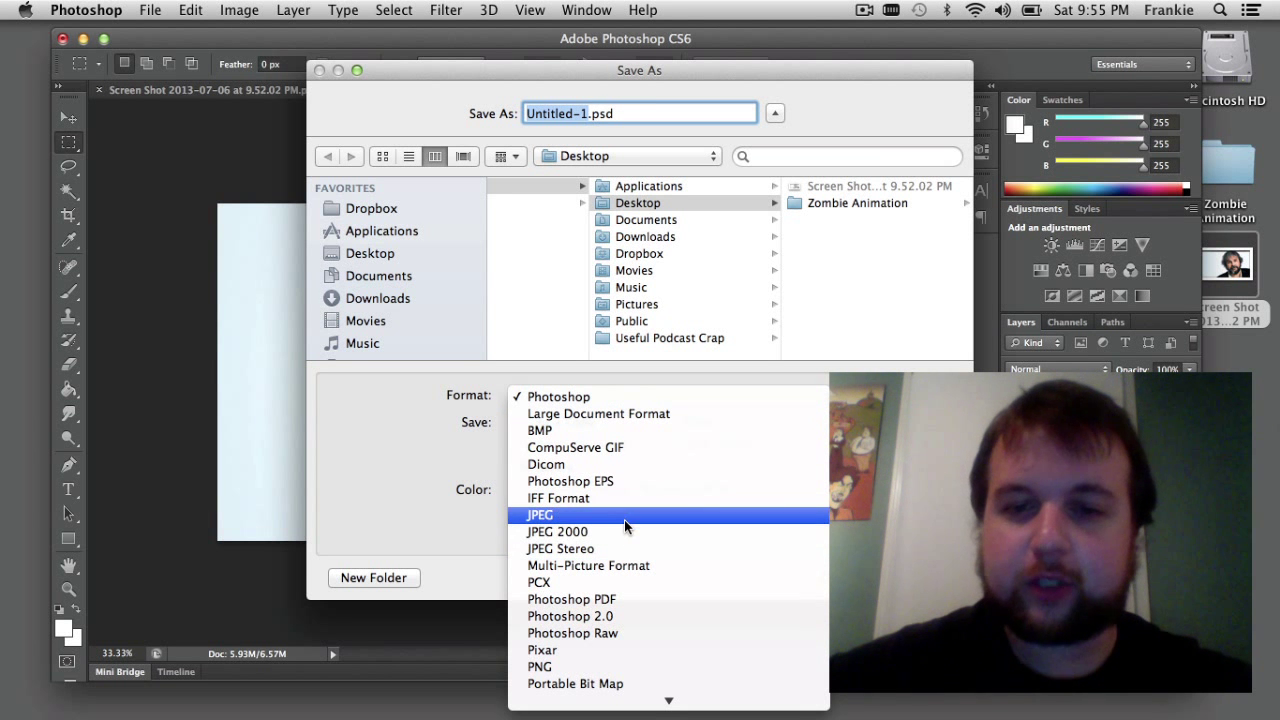
pyautogui.click(640, 667)
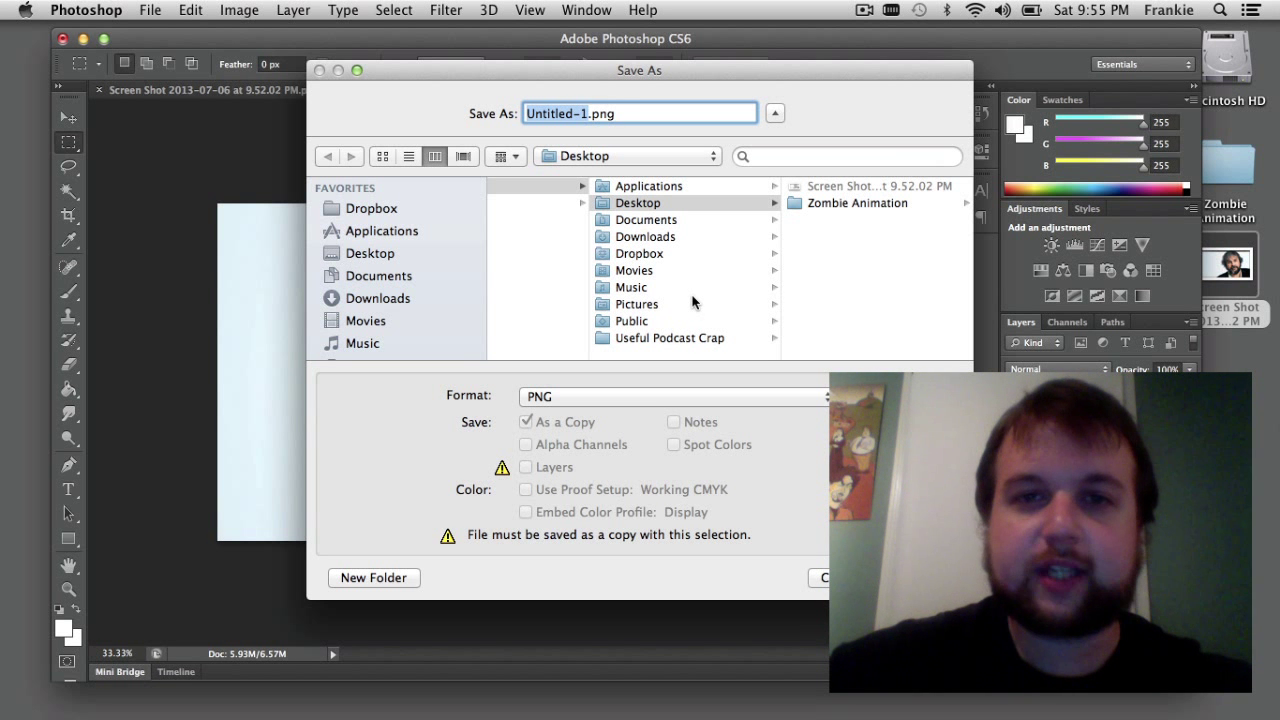
pyautogui.write('pj1')
pyautogui.press('Return')
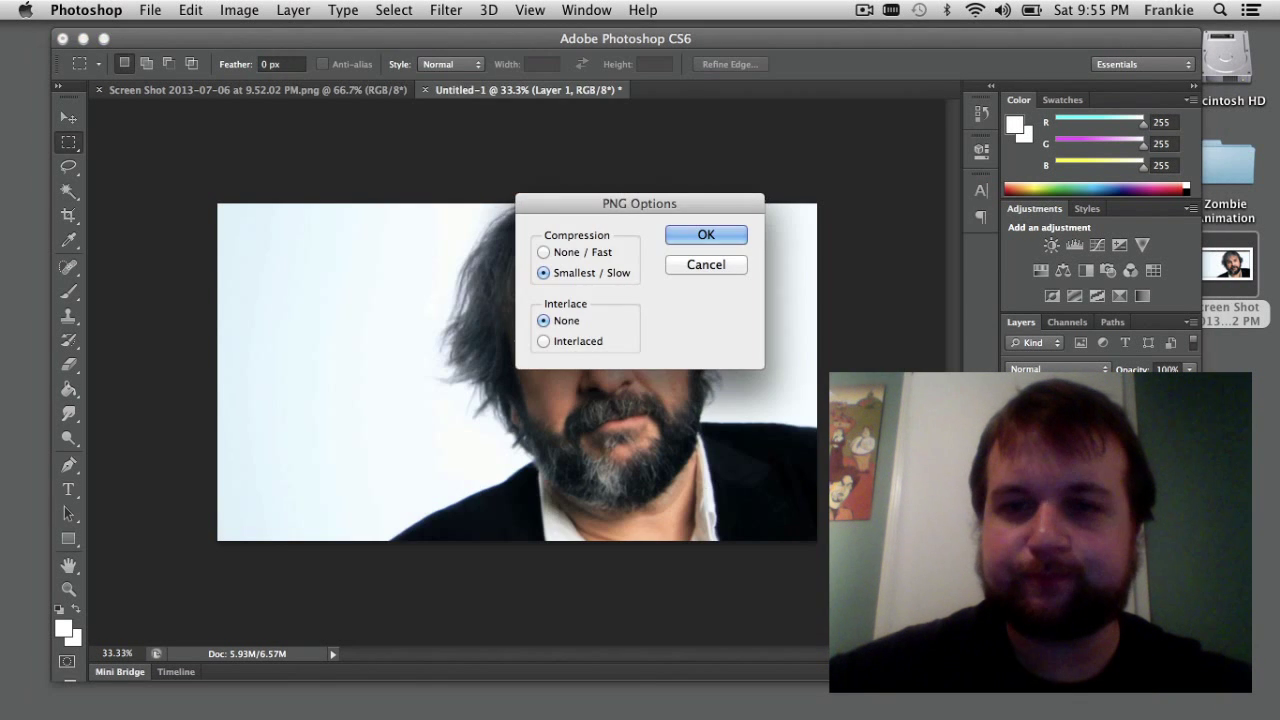
pyautogui.press('Return')
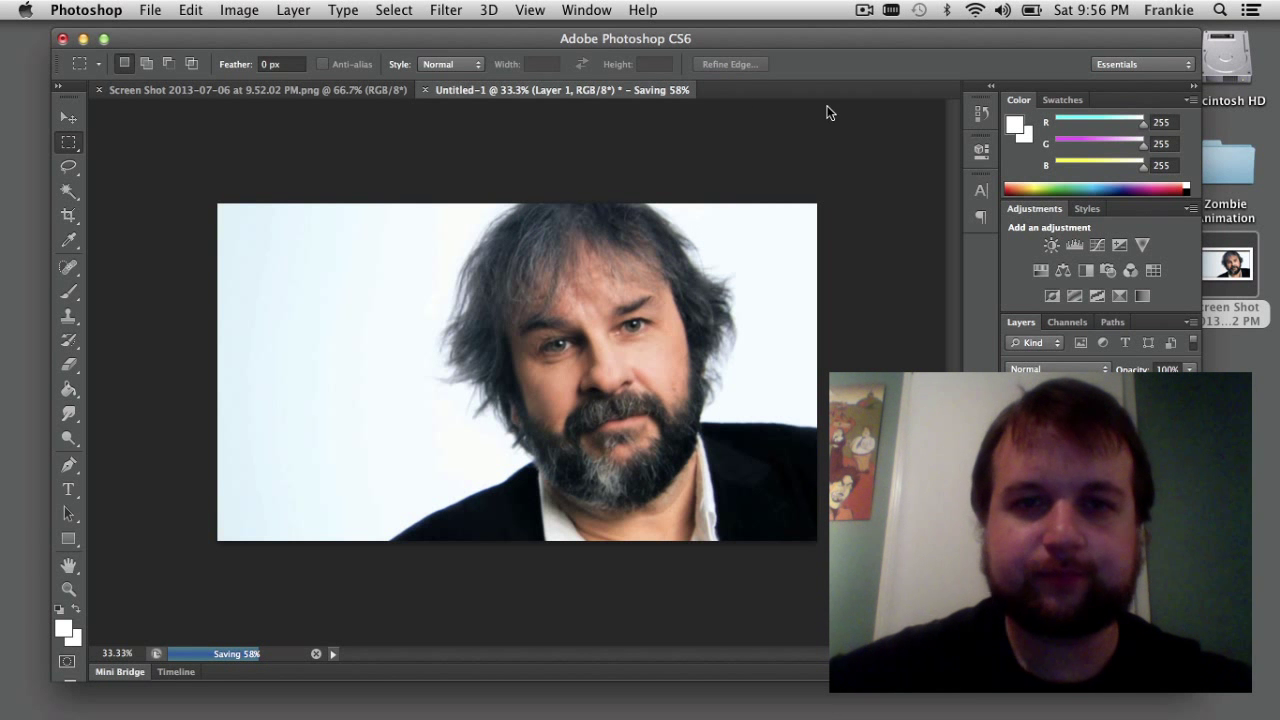
# - Find the Paint application with a Spotlight search for "paint" and launch it
pyautogui.click(1218, 10)
pyautogui.write('paint')
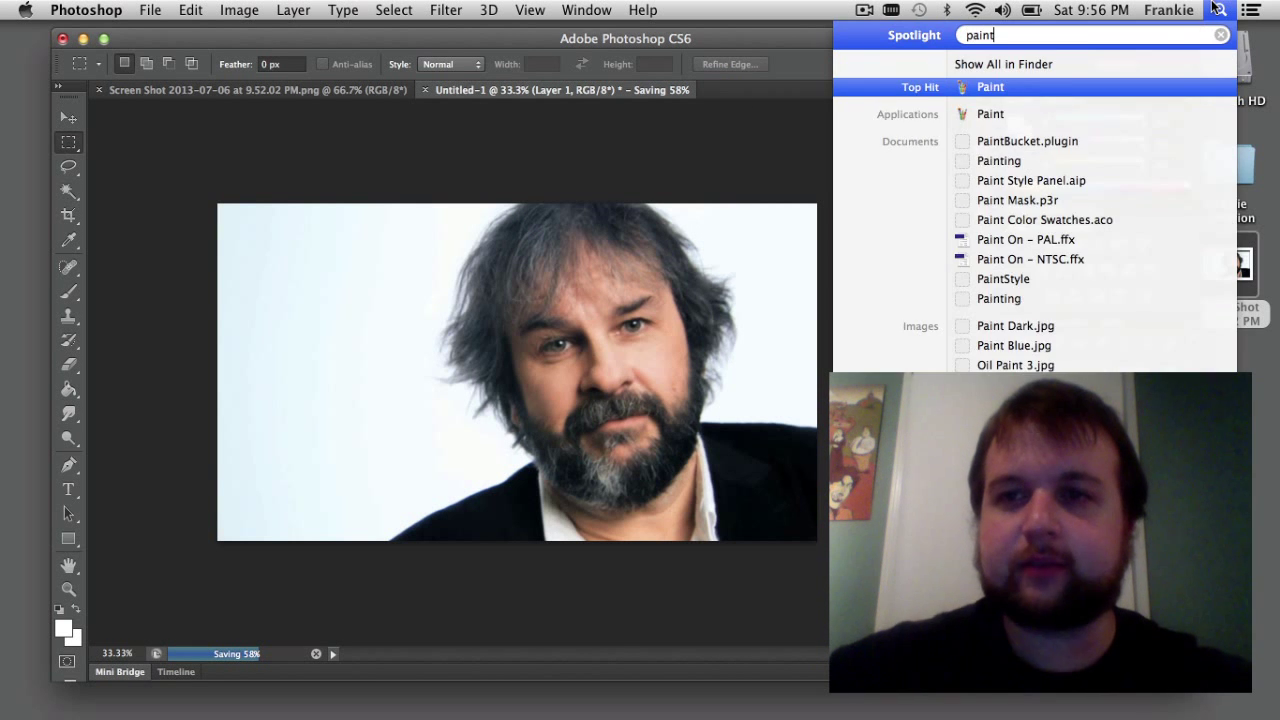
pyautogui.click(1218, 10)
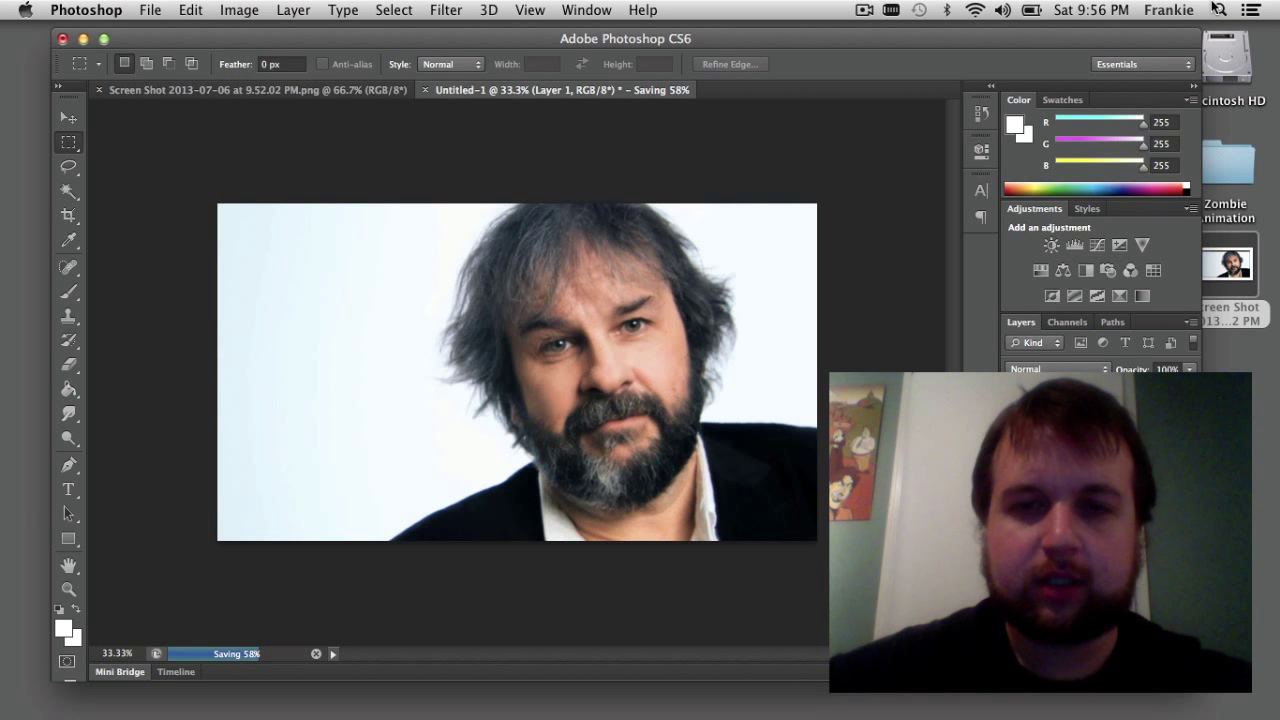
pyautogui.click(1218, 10)
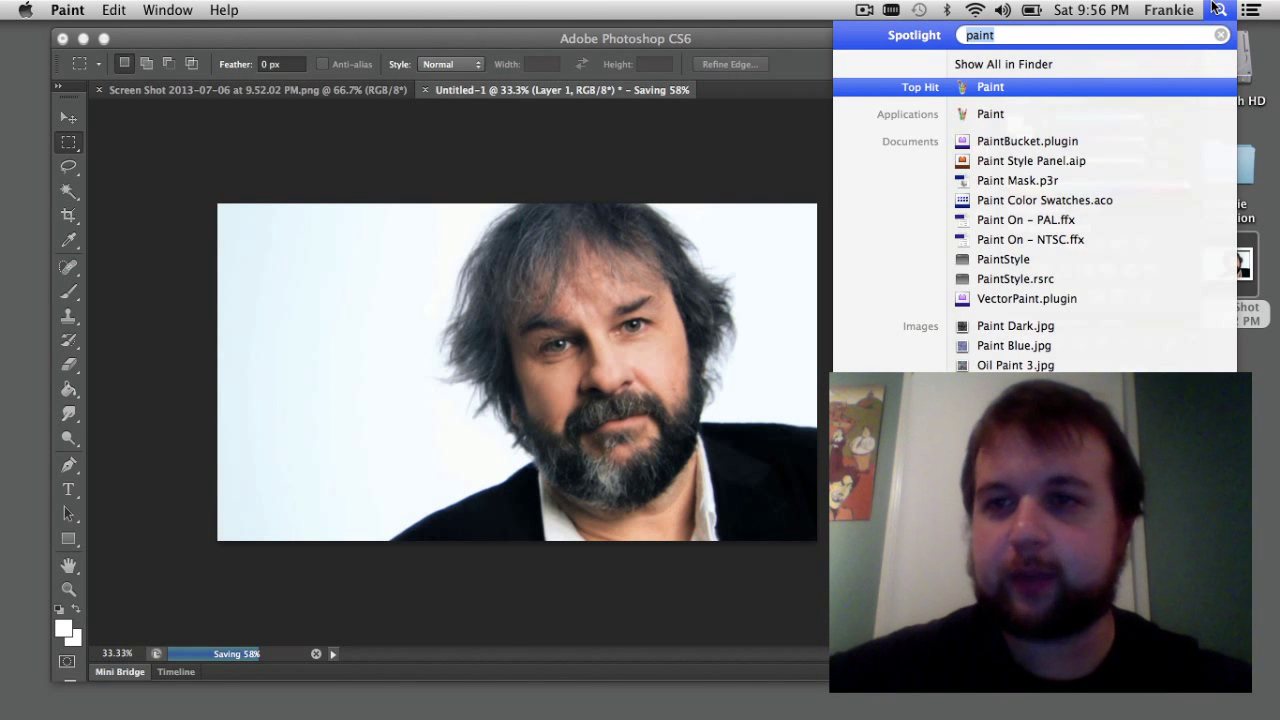
pyautogui.click(1218, 10)
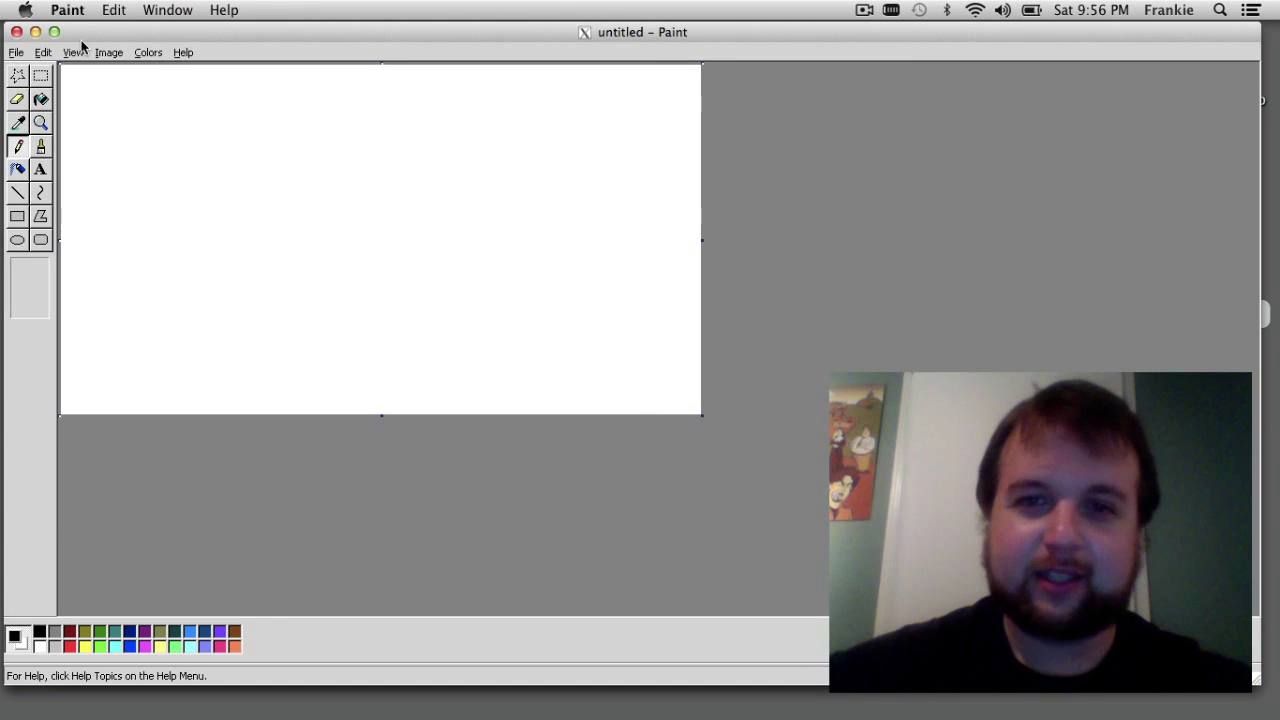
pyautogui.click(108, 10)
pyautogui.click(107, 10)
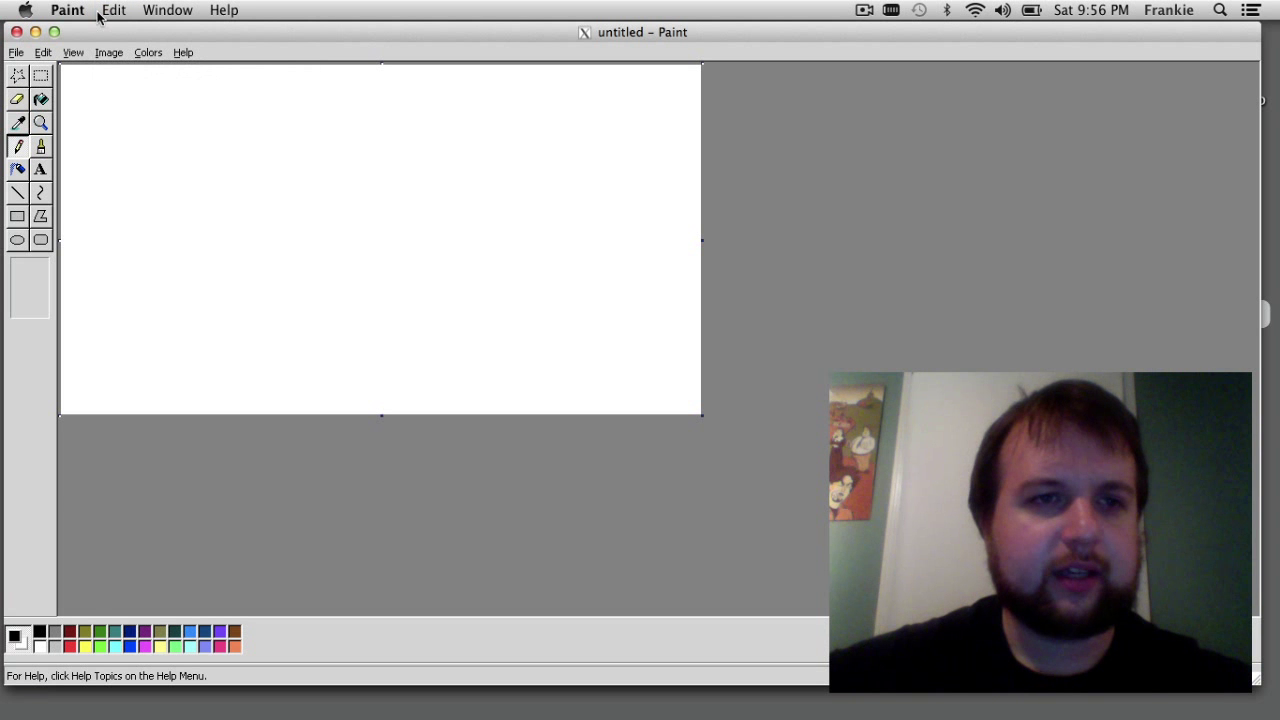
# - Open pj1.png from the Desktop folder
pyautogui.click(17, 52)
pyautogui.click(32, 86)
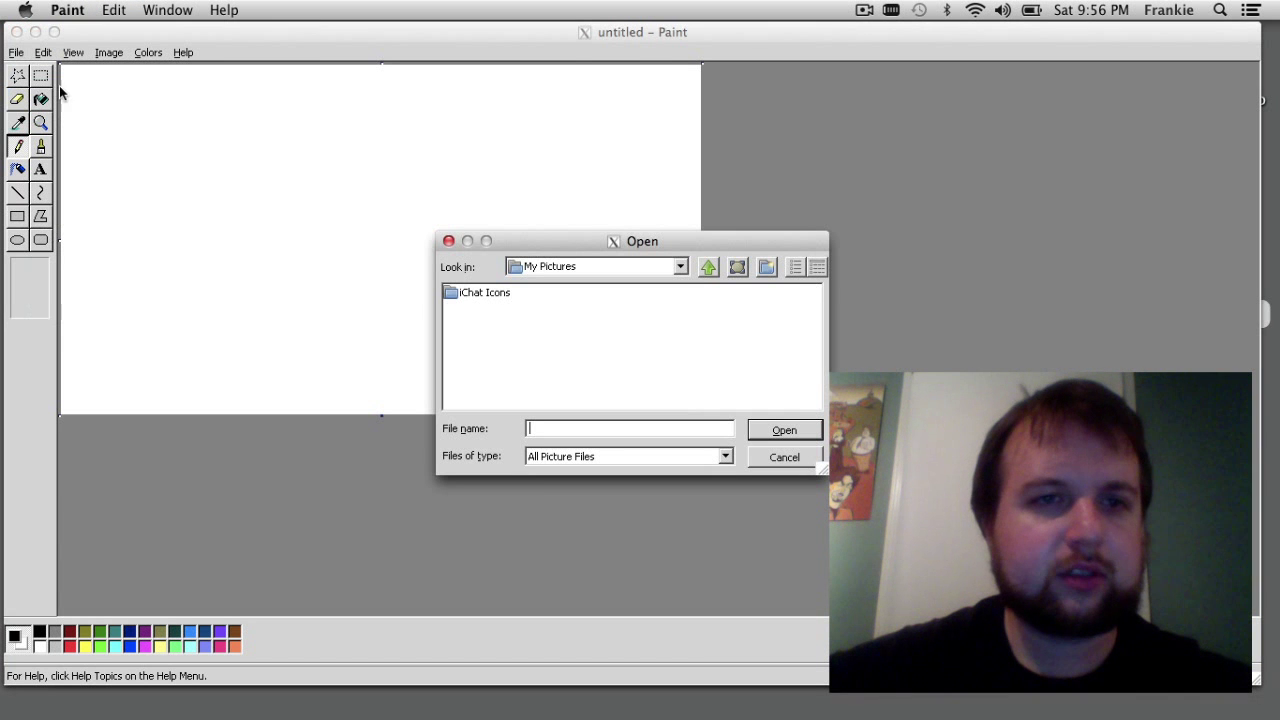
pyautogui.click(610, 268)
pyautogui.scroll(3, 684, 316)
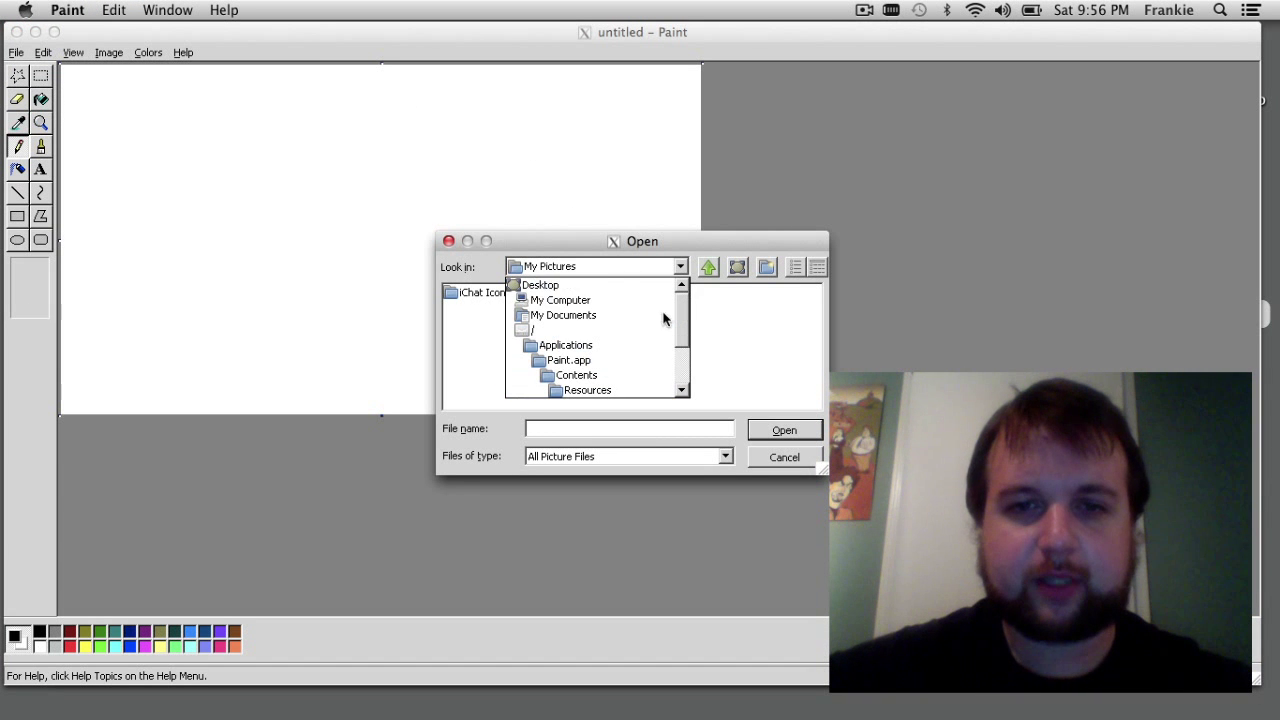
pyautogui.scroll(-2, 685, 357)
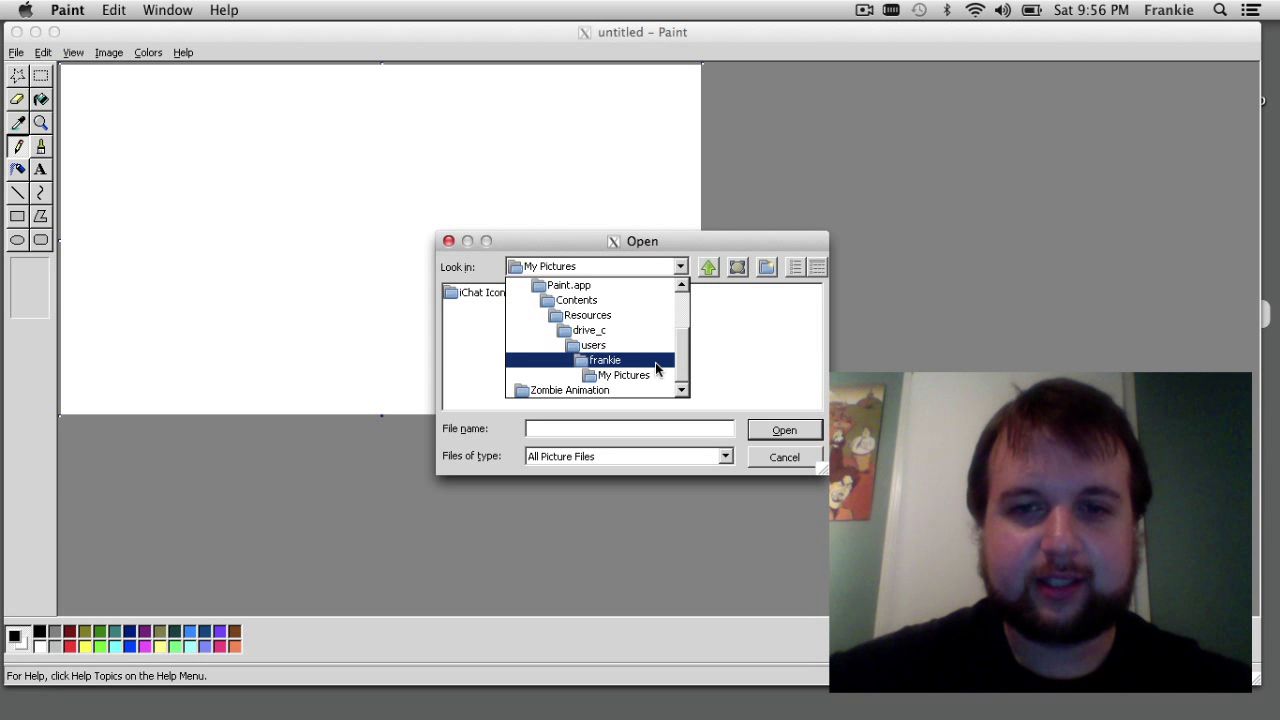
pyautogui.click(641, 362)
pyautogui.doubleClick(455, 328)
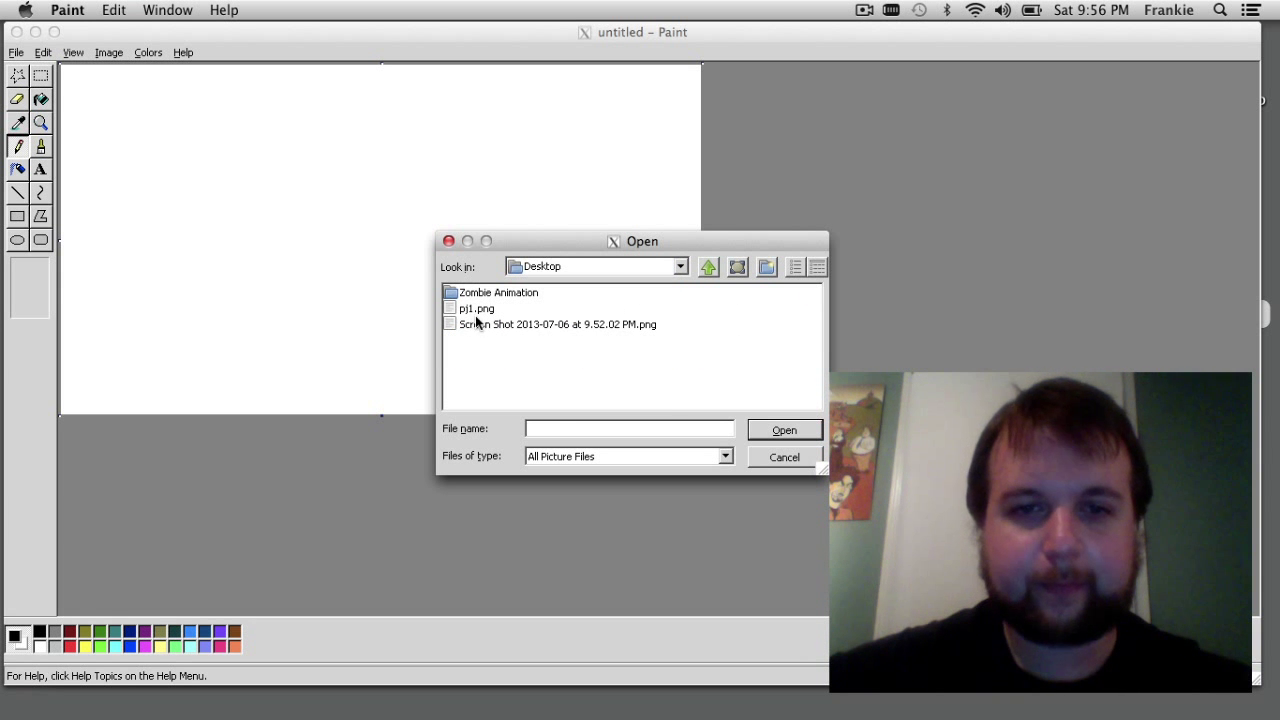
pyautogui.doubleClick(478, 309)
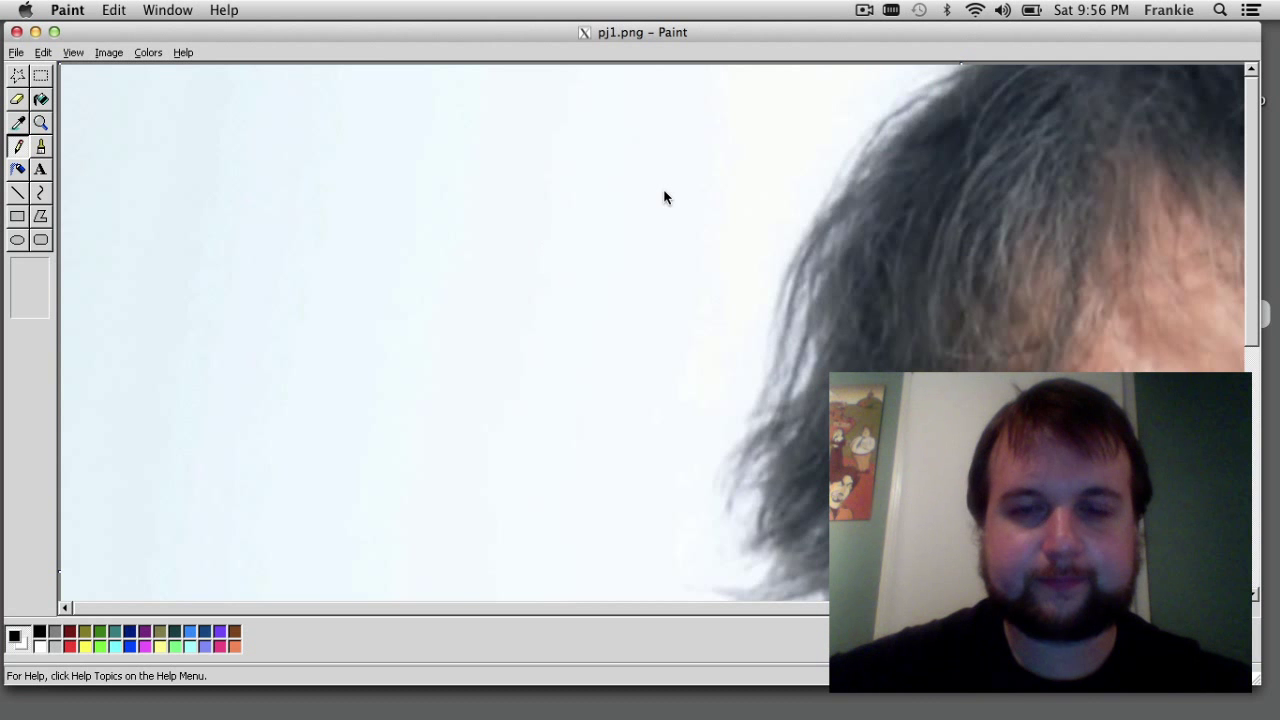
# - Set up the Line tool with the thickest line width and red as the drawing colour
pyautogui.hscroll(10, 775, 605)
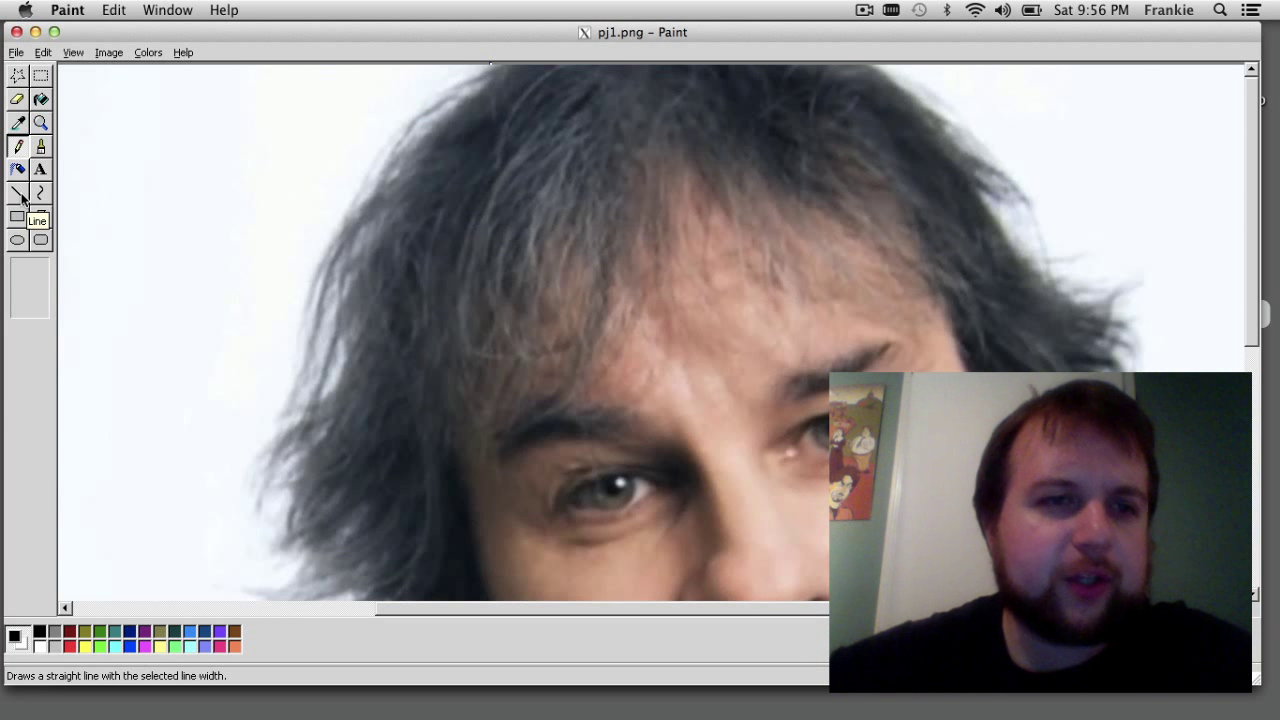
pyautogui.click(24, 195)
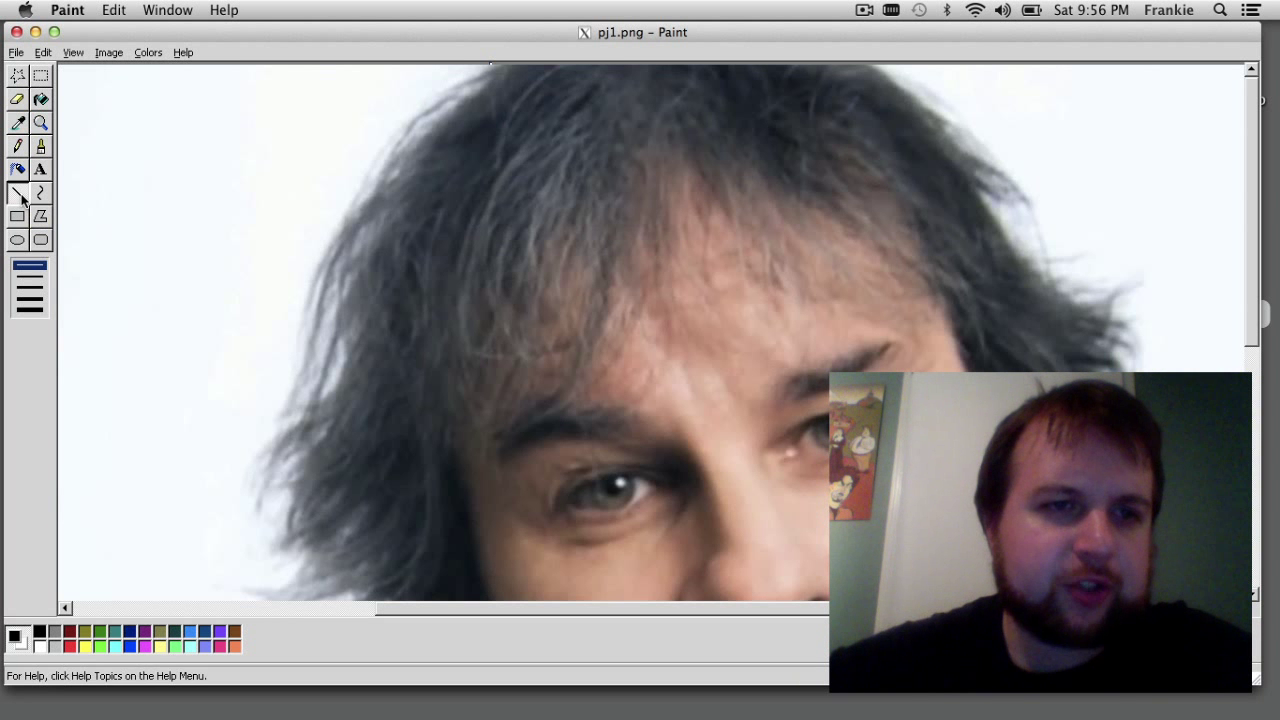
pyautogui.click(41, 311)
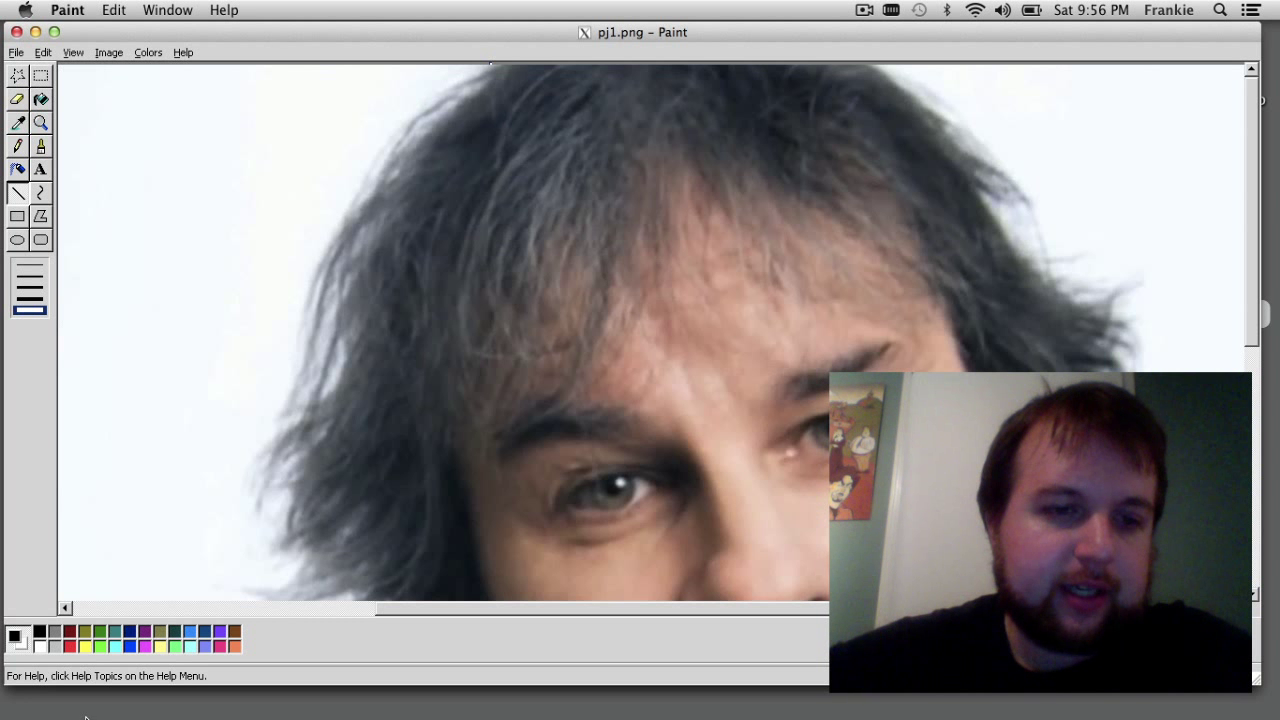
pyautogui.click(71, 646)
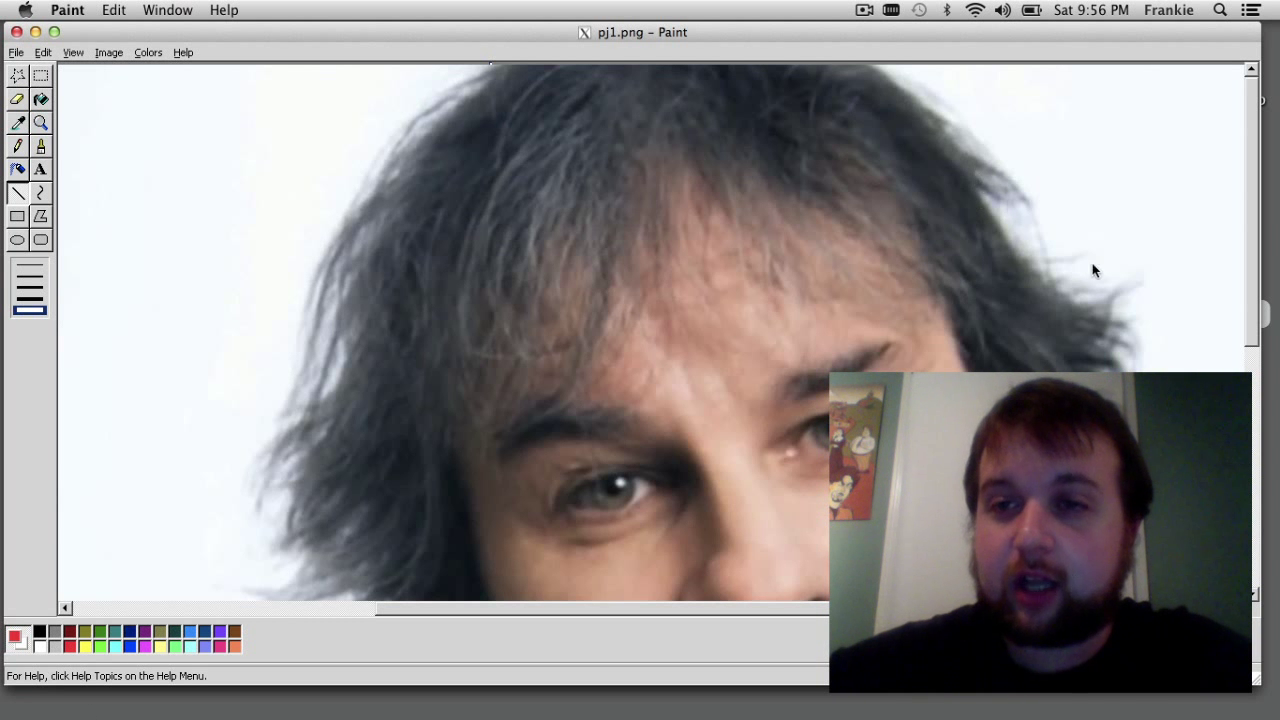
# - Trace the jacket shoulder edge with connected red lines from the picture's lower border up to the beard, undoing the segment that strays off it
pyautogui.moveTo(1252, 216); pyautogui.dragTo(1251, 360)
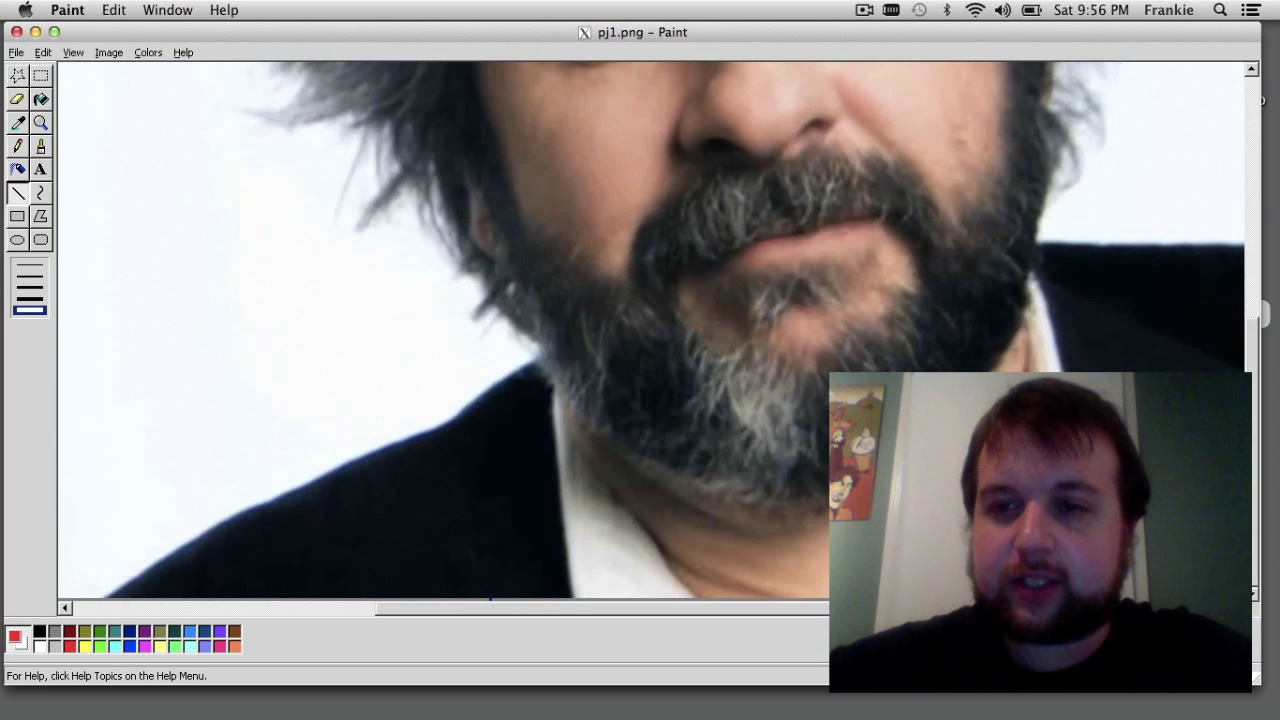
pyautogui.moveTo(933, 600); pyautogui.dragTo(747, 589)
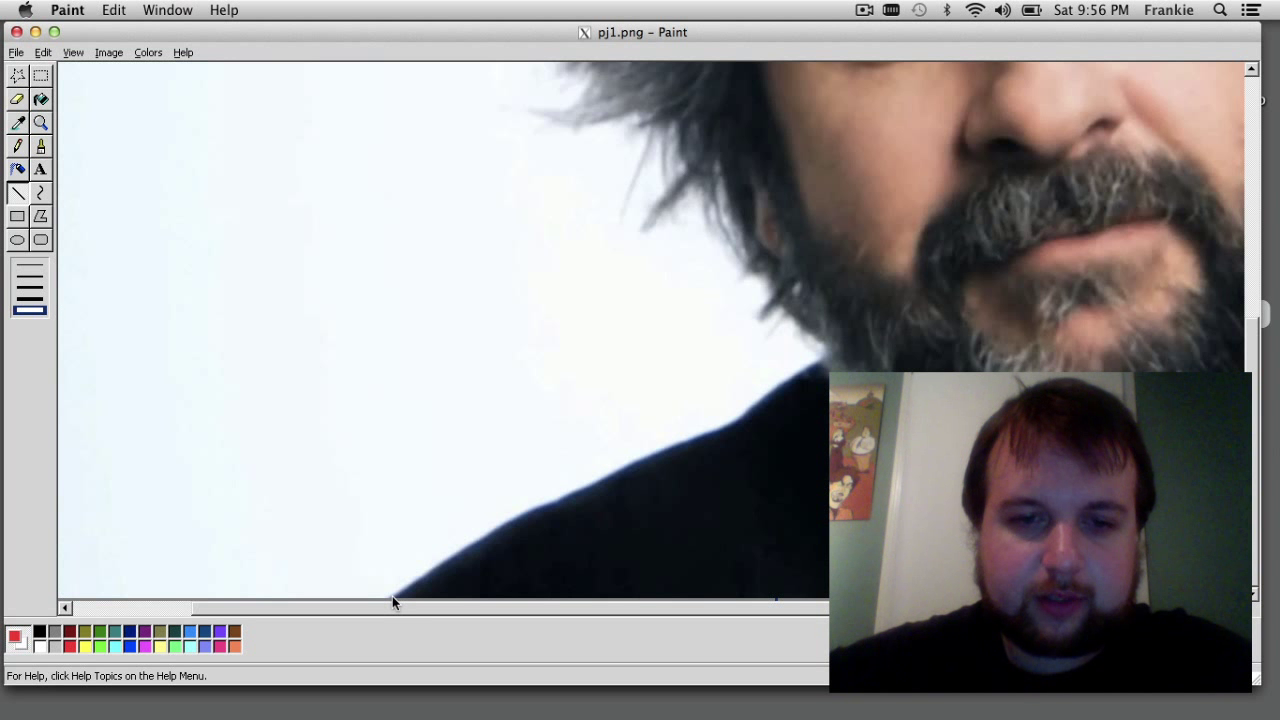
pyautogui.moveTo(392, 596); pyautogui.dragTo(427, 576)
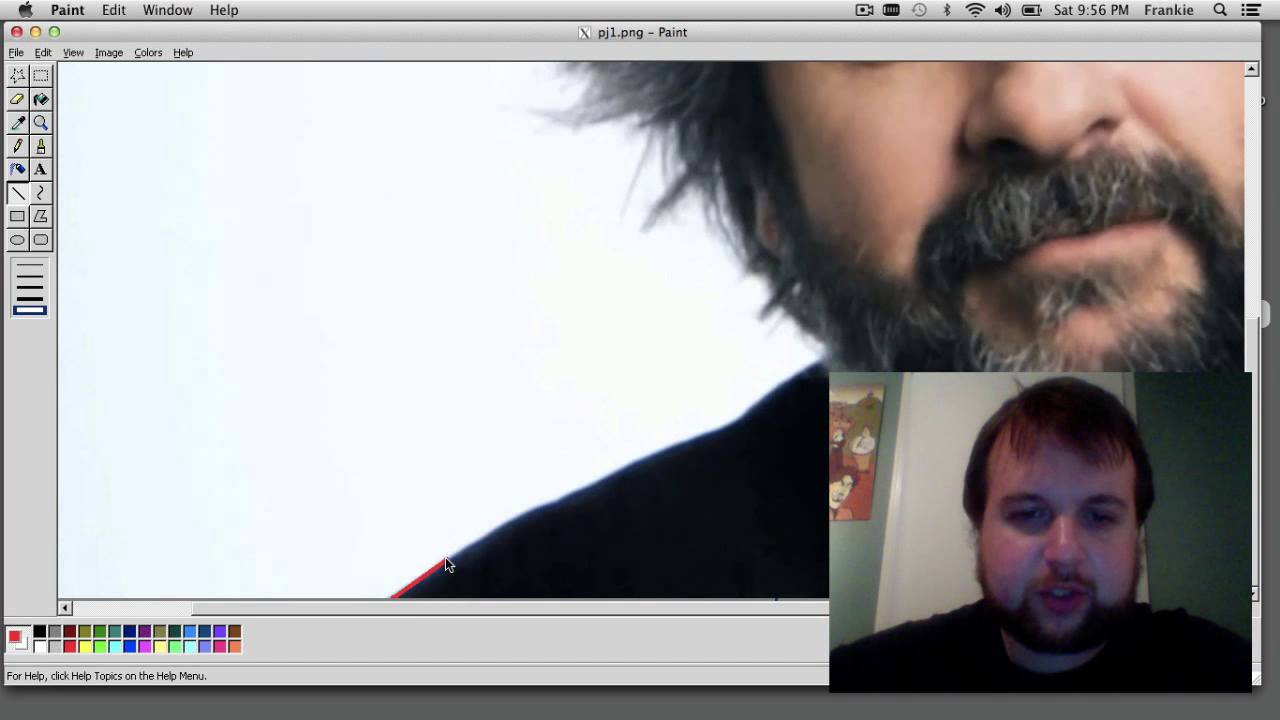
pyautogui.moveTo(483, 541); pyautogui.dragTo(489, 527)
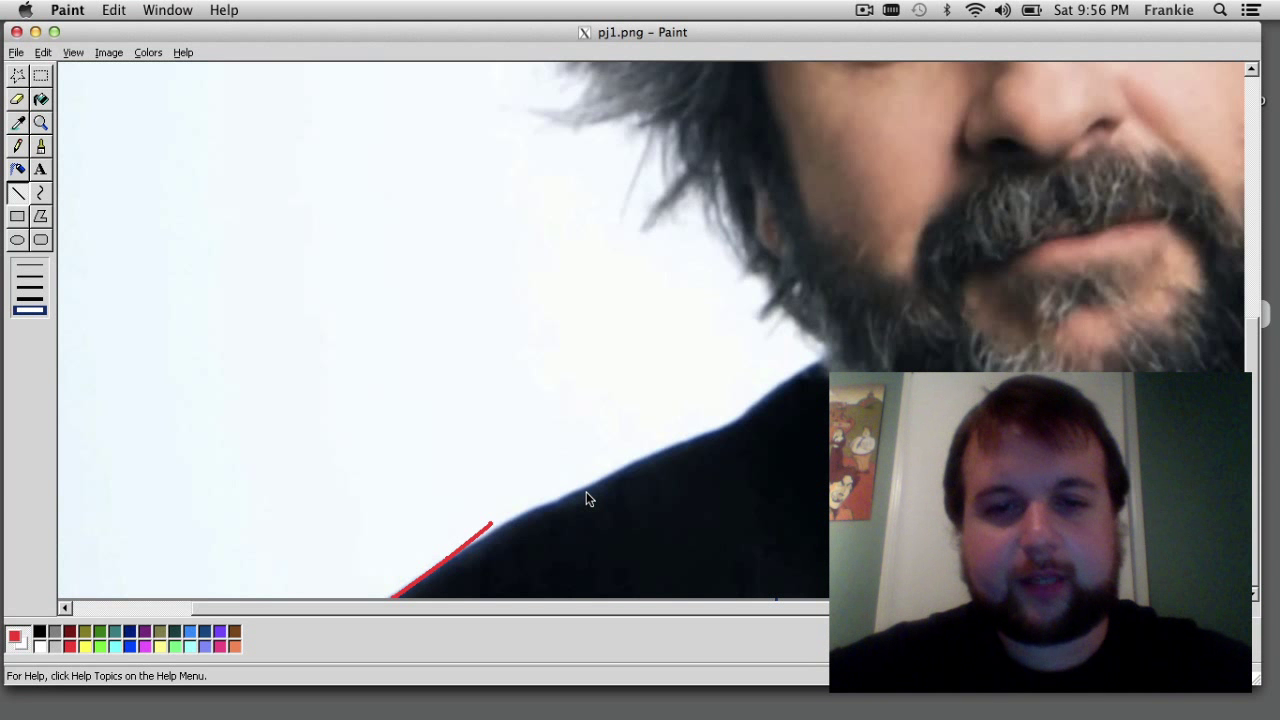
pyautogui.hotkey('ctrl', 'z')
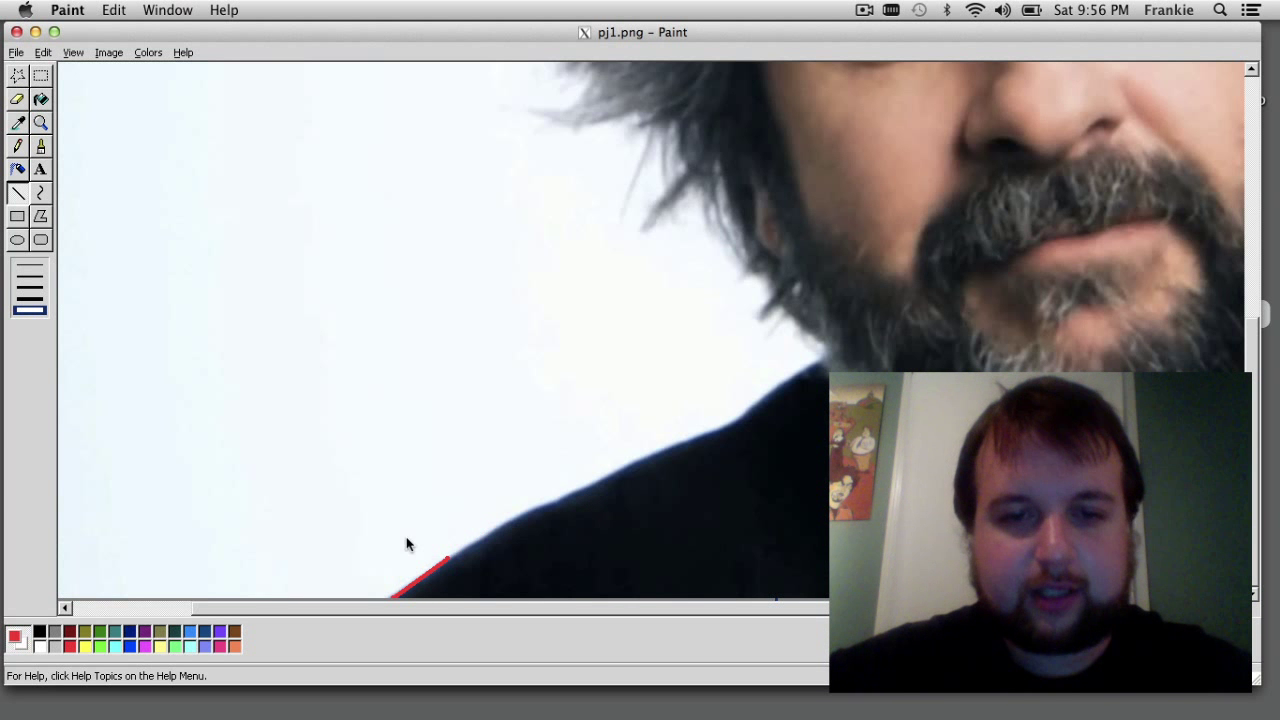
pyautogui.moveTo(447, 558)
pyautogui.mouseDown()
pyautogui.moveTo(531, 512)
pyautogui.moveTo(514, 518)
pyautogui.mouseUp()
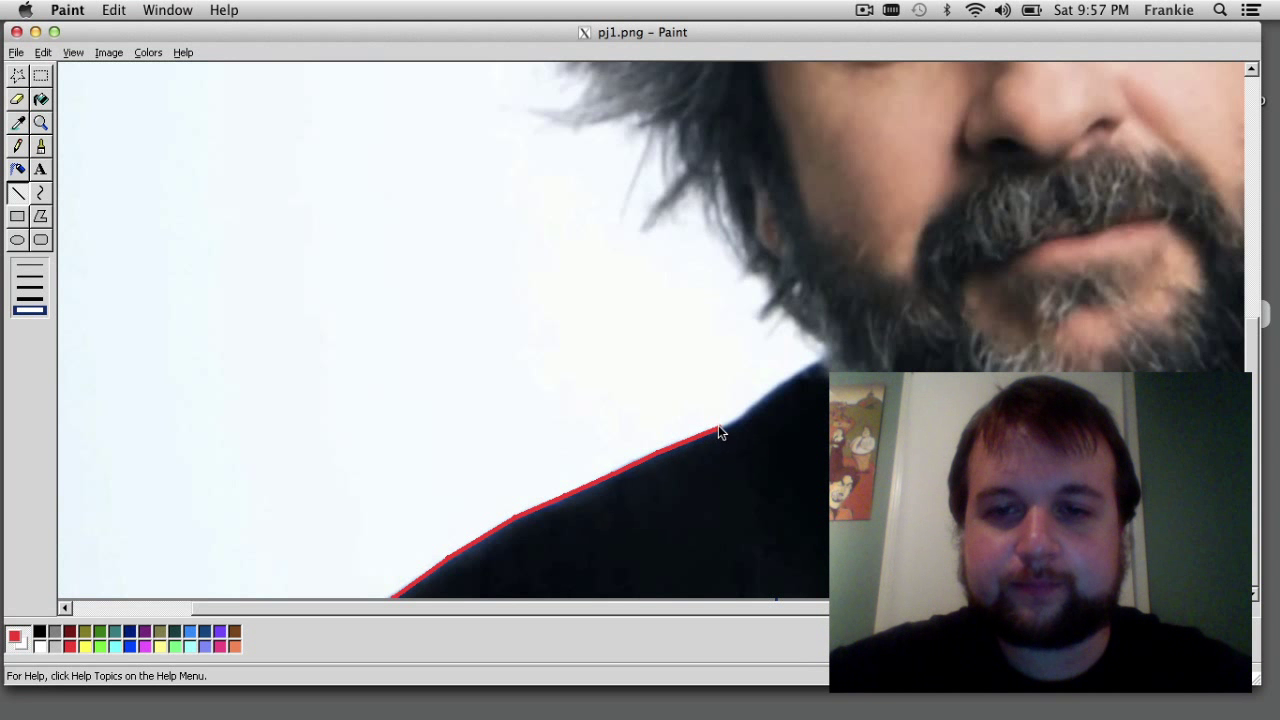
pyautogui.moveTo(718, 430); pyautogui.dragTo(802, 385)
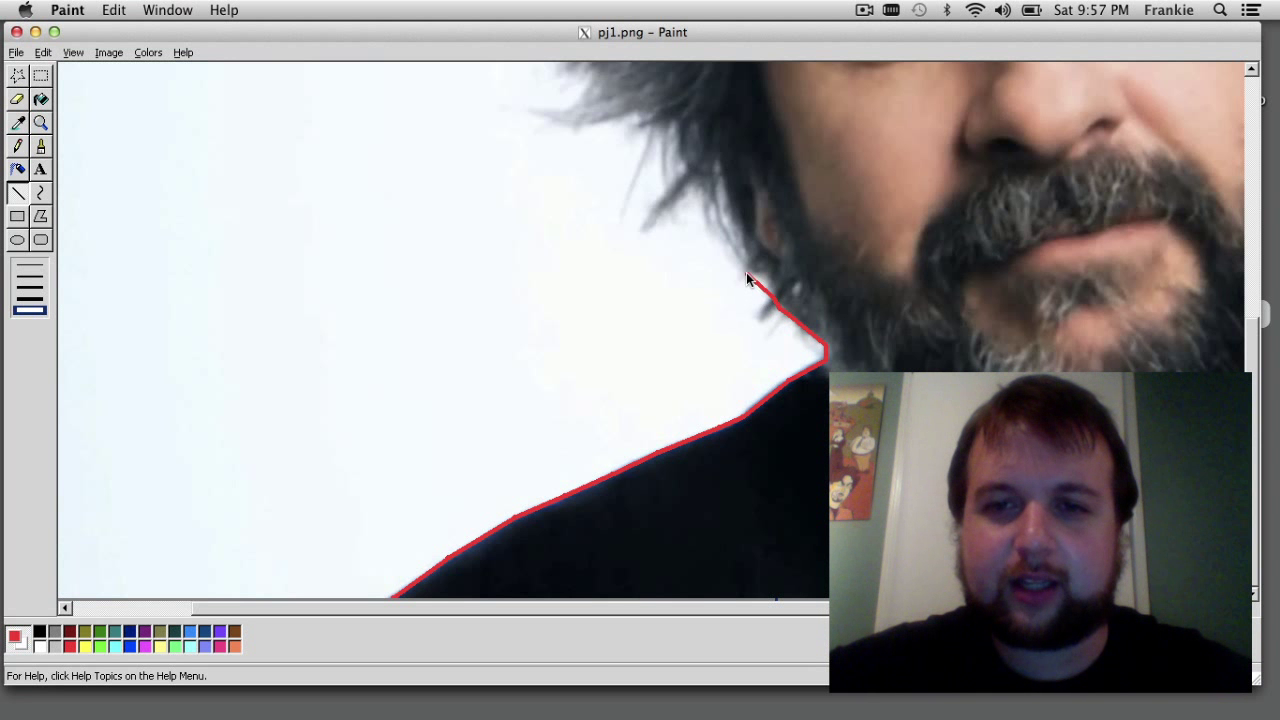
# - Continue the red outline from the jaw up along the beard and the outer edge of the hair
pyautogui.moveTo(747, 277); pyautogui.dragTo(721, 187)
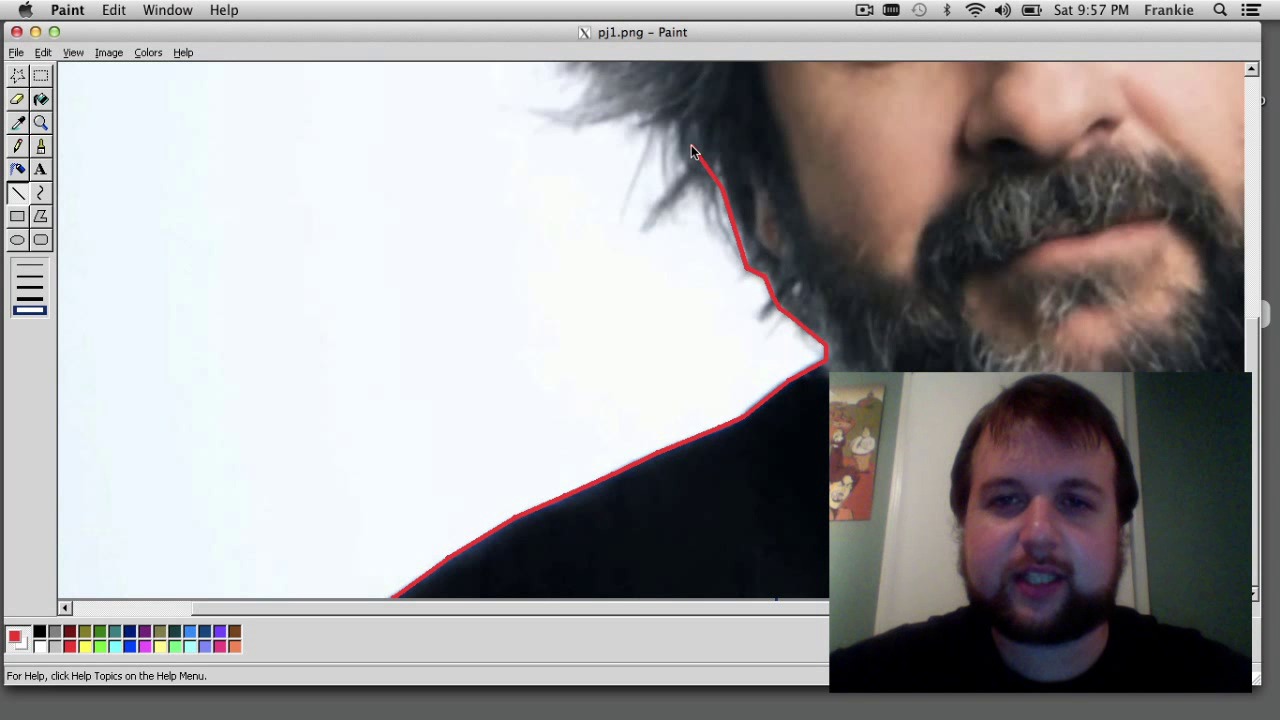
pyautogui.moveTo(596, 116); pyautogui.dragTo(588, 82)
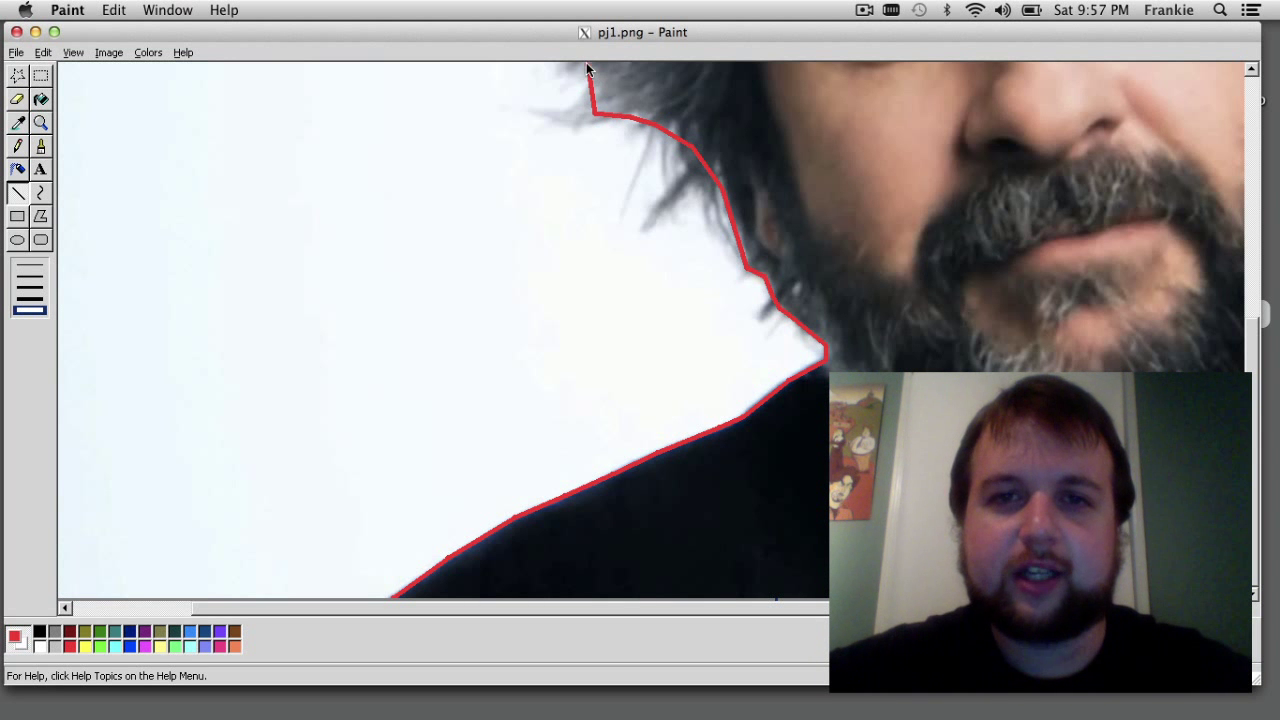
pyautogui.moveTo(1252, 364); pyautogui.dragTo(1243, 219)
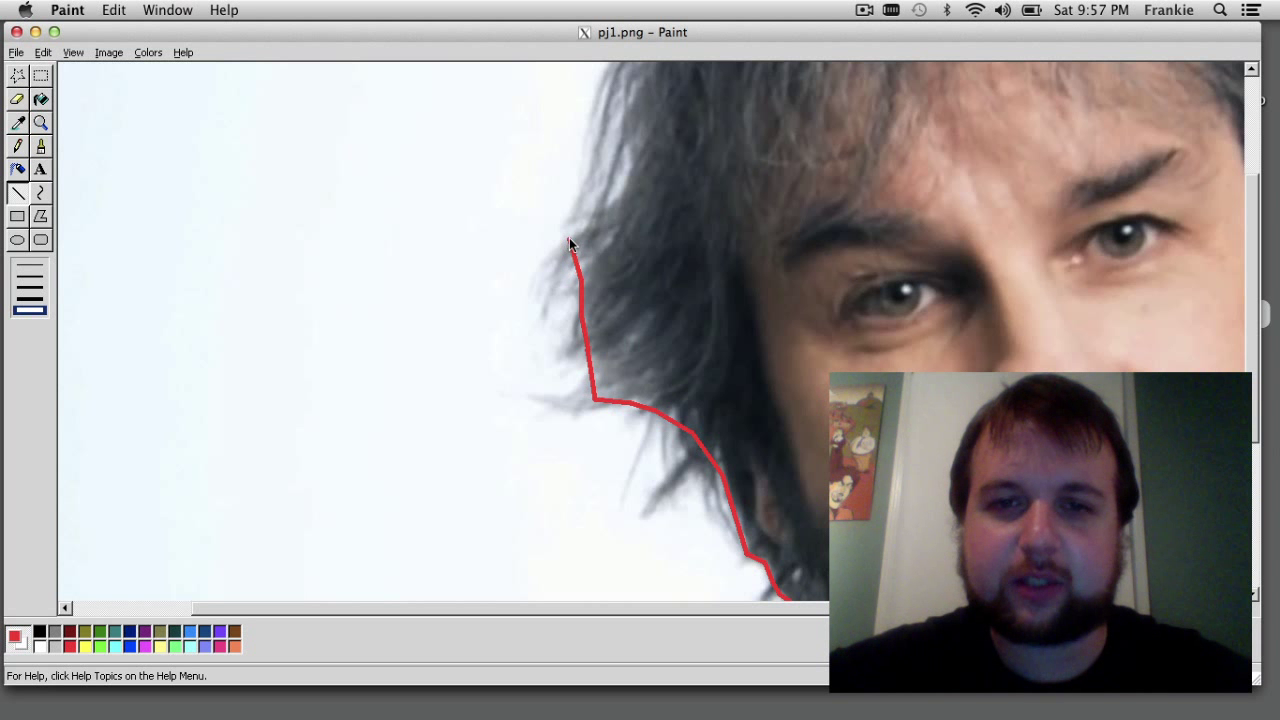
pyautogui.moveTo(619, 181); pyautogui.dragTo(621, 145)
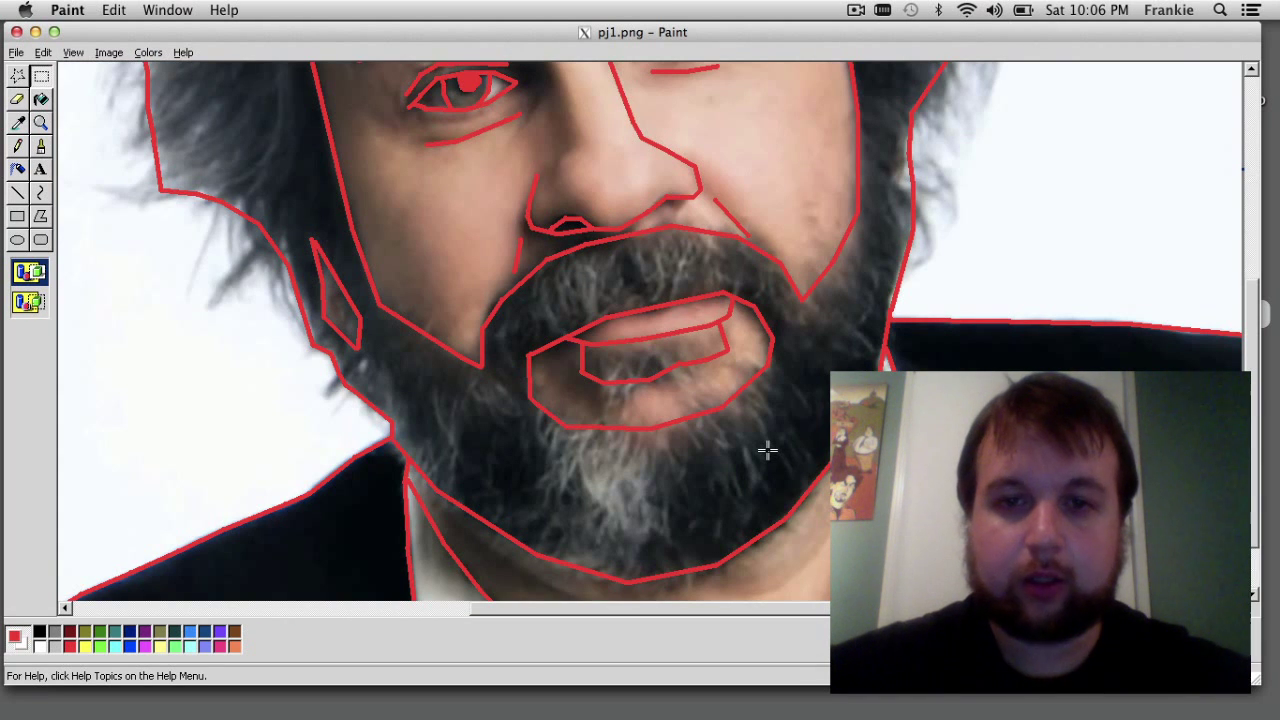
# - Review the red tracing over the hair, eyes, nose, mouth, beard and collar
pyautogui.scroll(5, 767, 450)
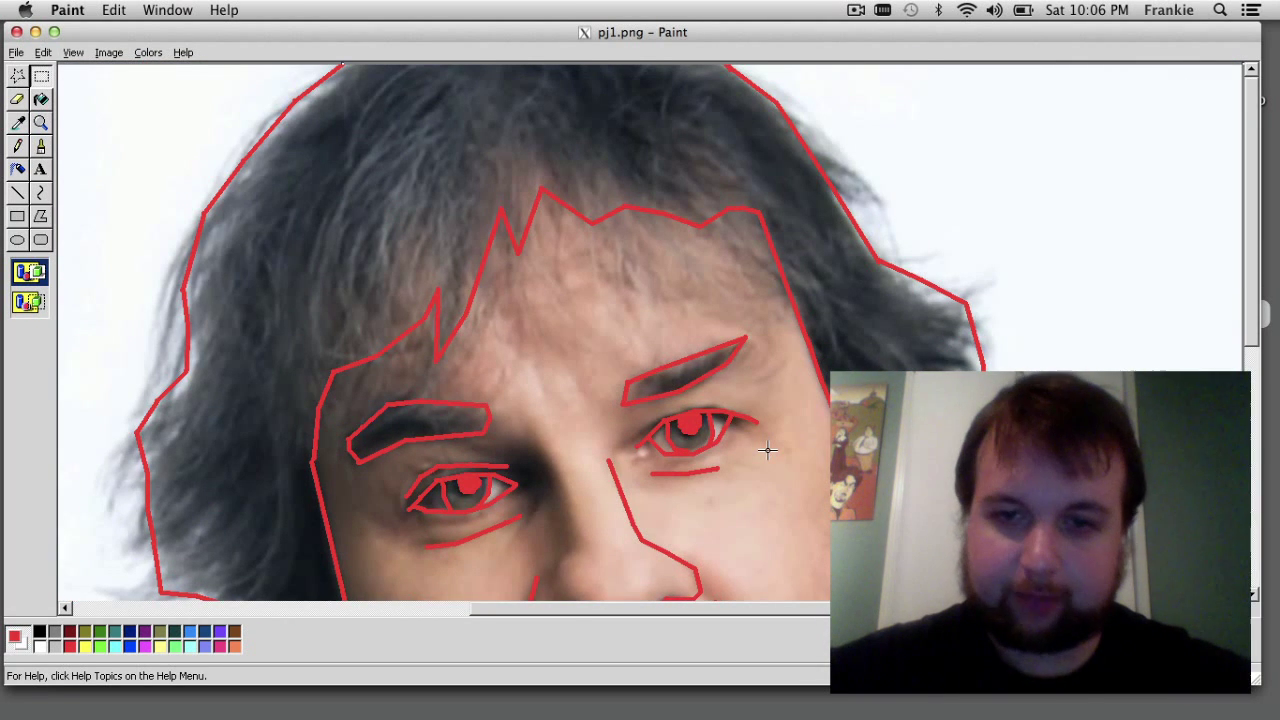
pyautogui.scroll(-5, 767, 450)
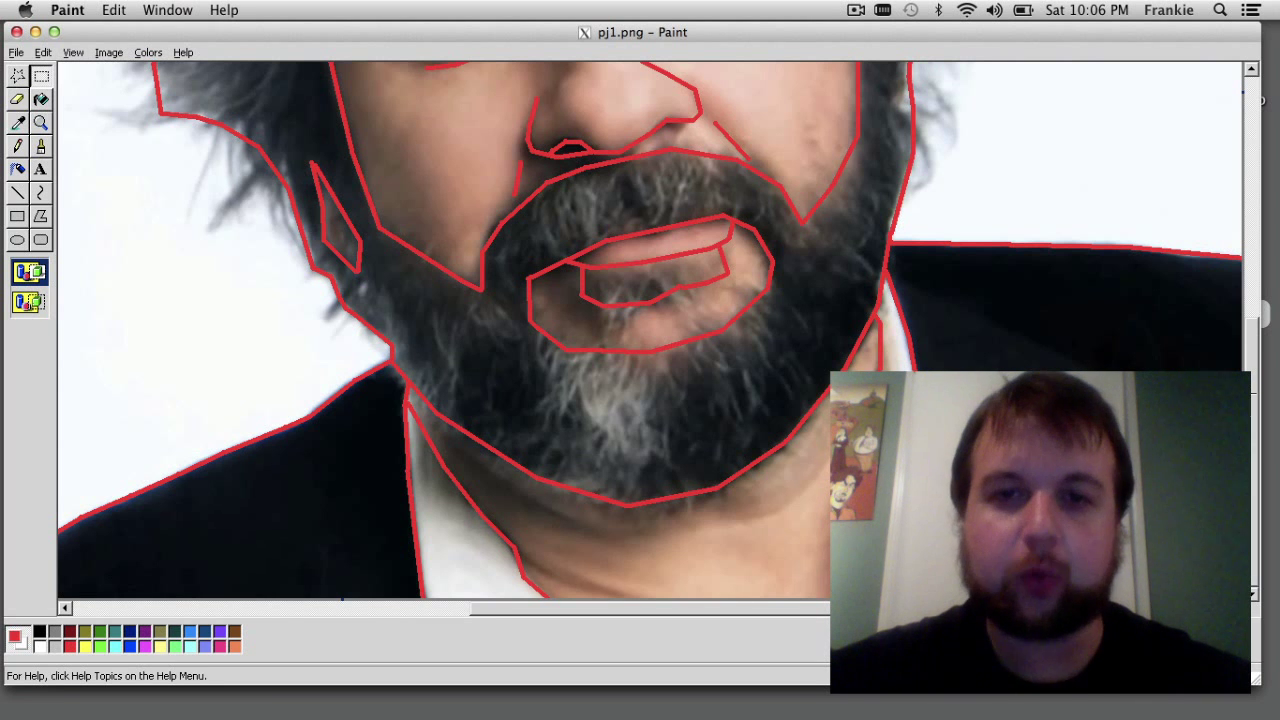
pyautogui.scroll(5, 1241, 258)
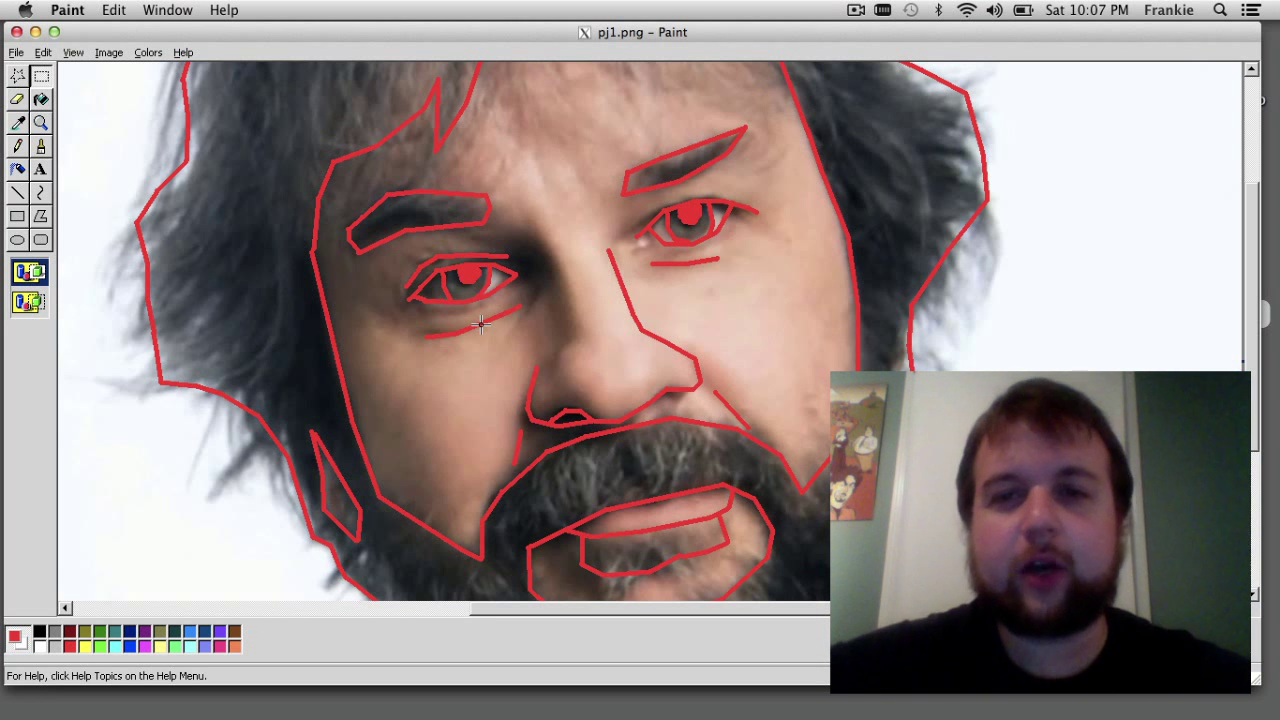
pyautogui.scroll(3, 481, 323)
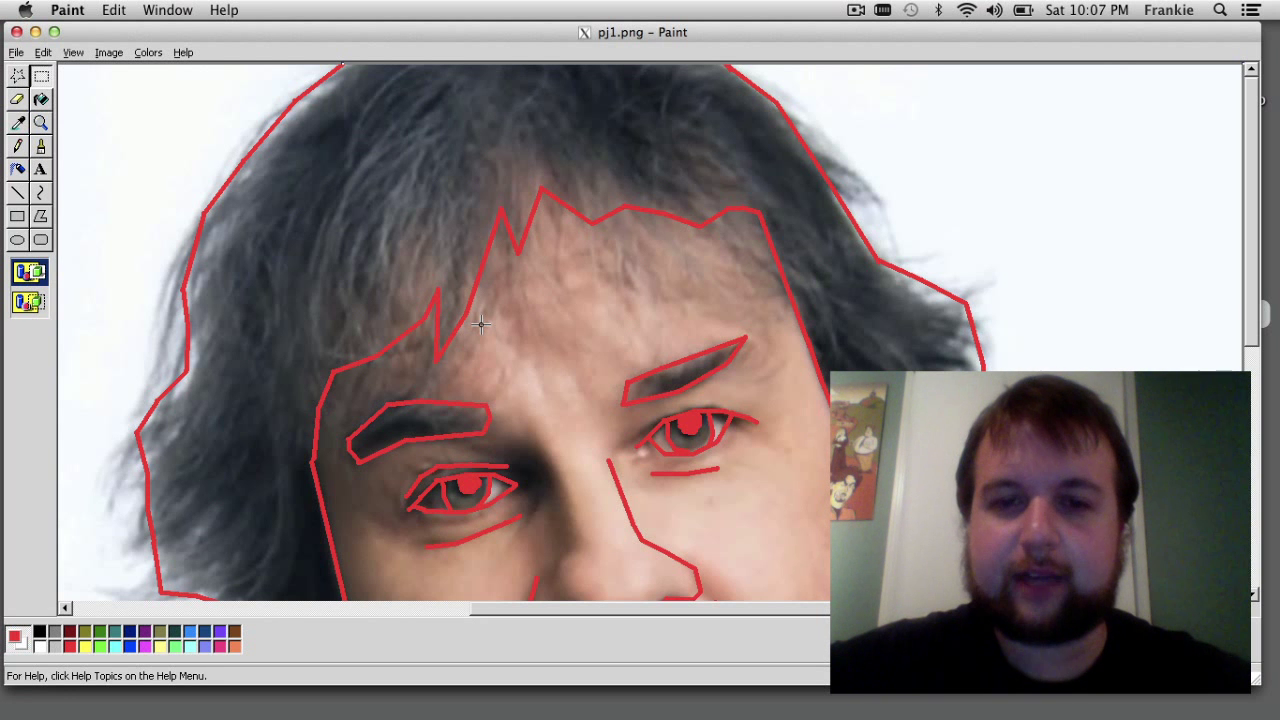
pyautogui.scroll(-4, 481, 323)
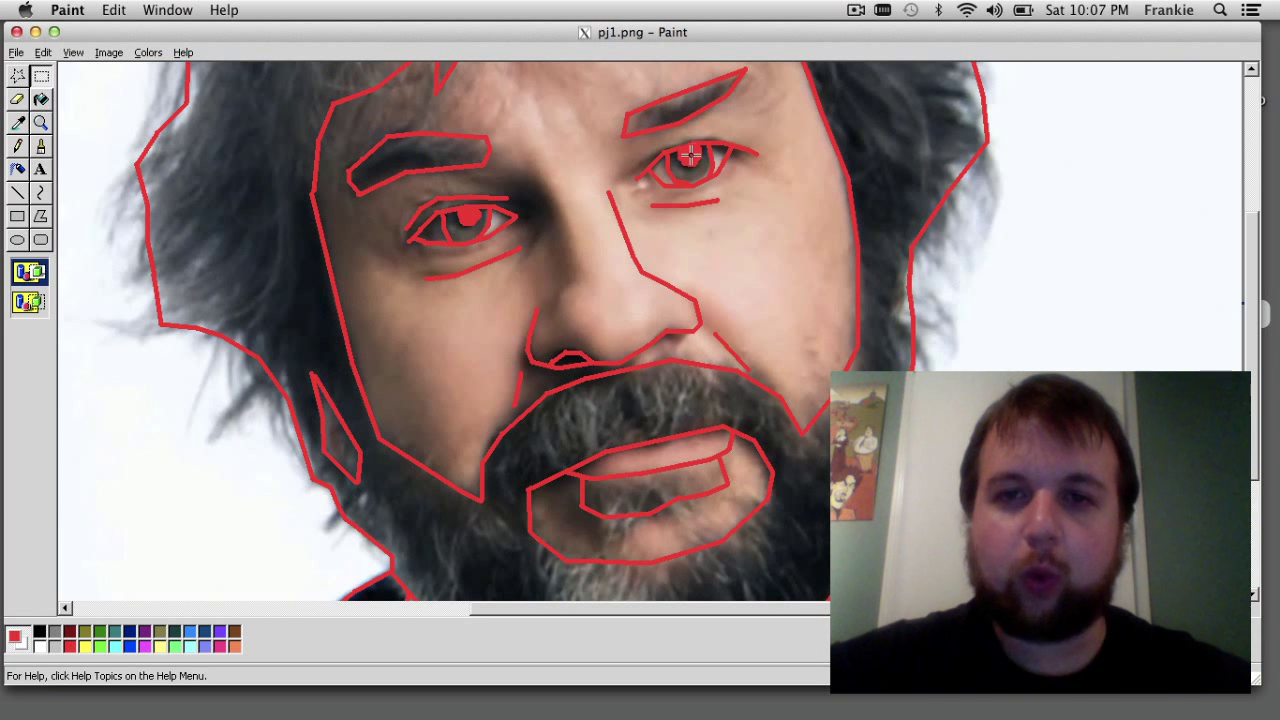
pyautogui.scroll(-5, 687, 152)
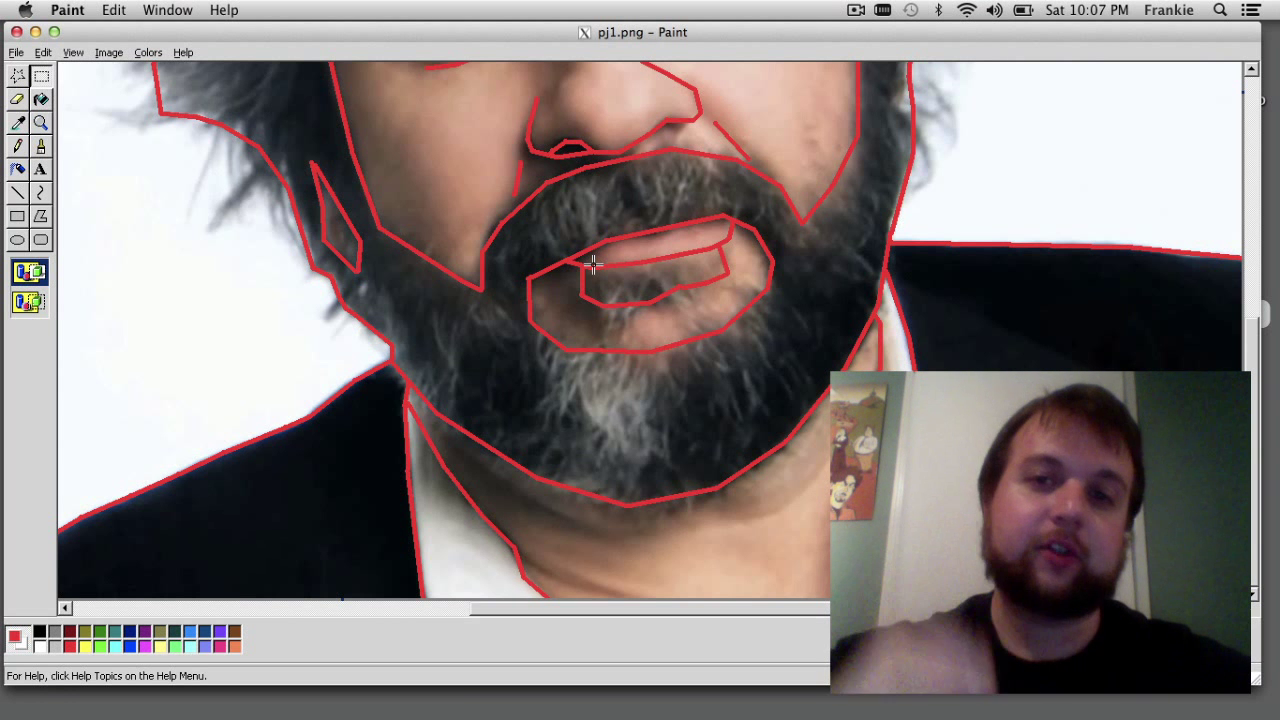
pyautogui.moveTo(586, 265); pyautogui.dragTo(735, 218)
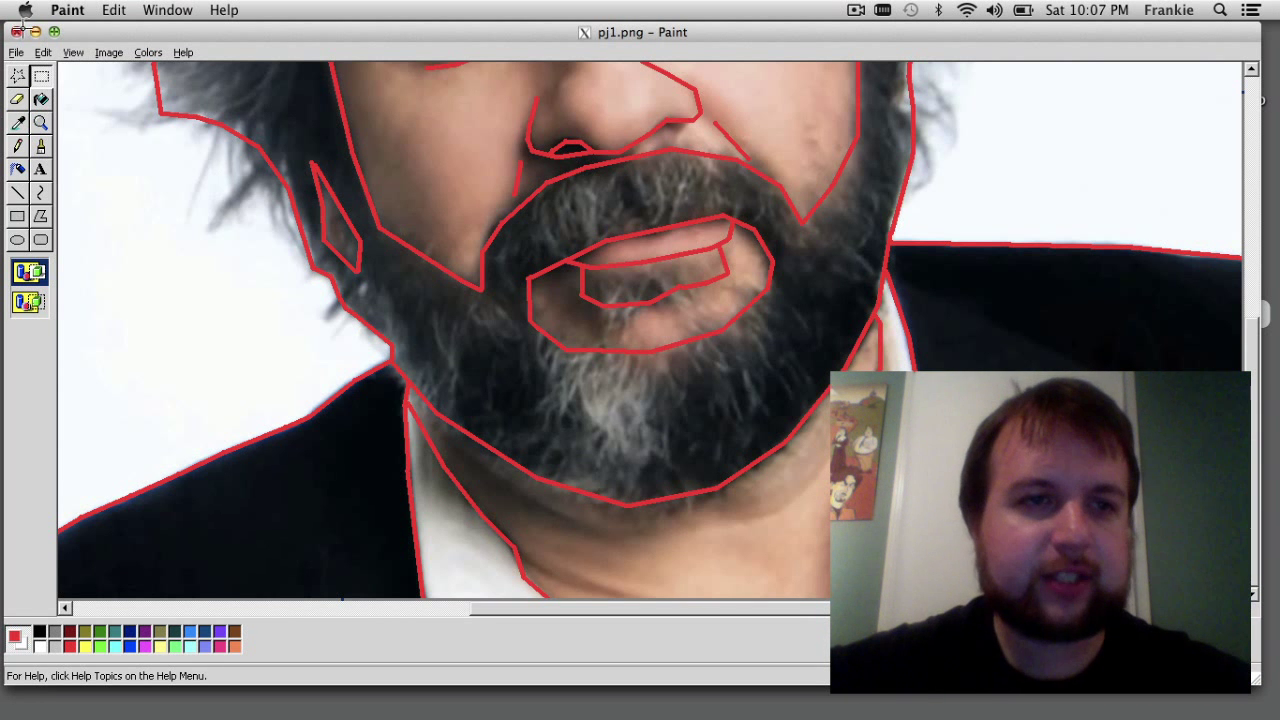
# - Save the traced image in Paint and open pj1.png in Photoshop
pyautogui.click(16, 52)
pyautogui.click(40, 98)
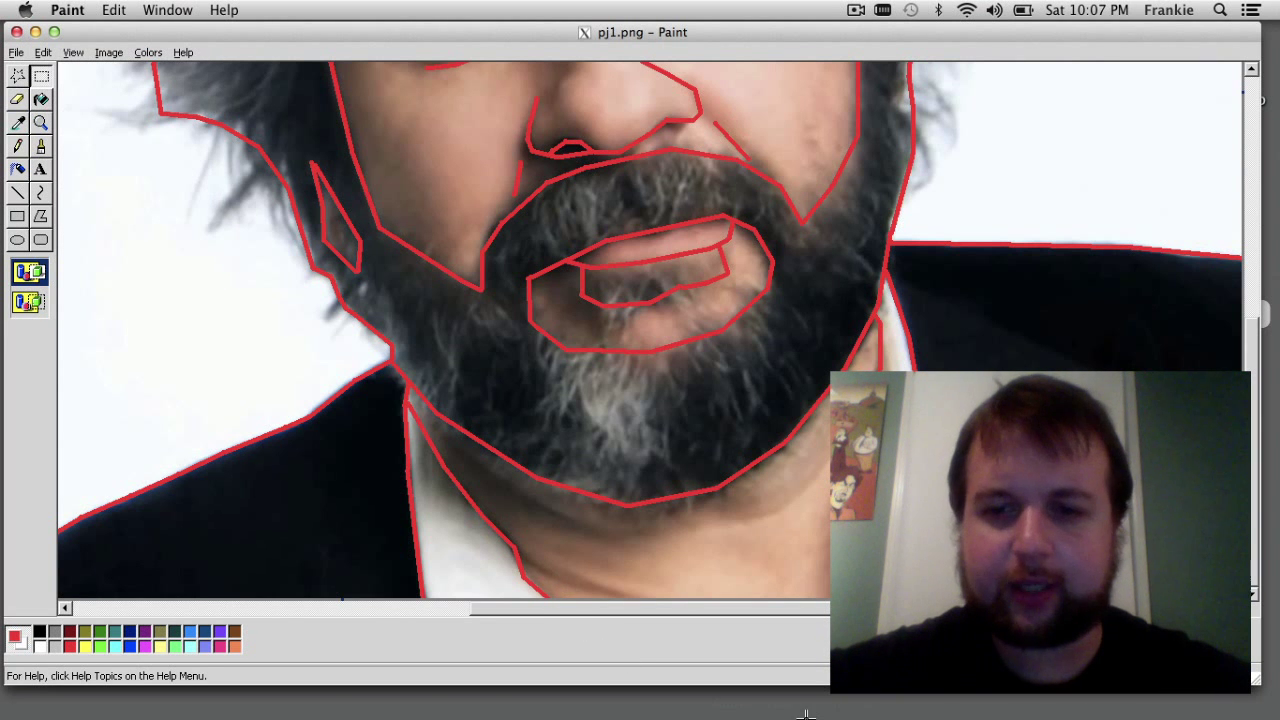
pyautogui.click(834, 700)
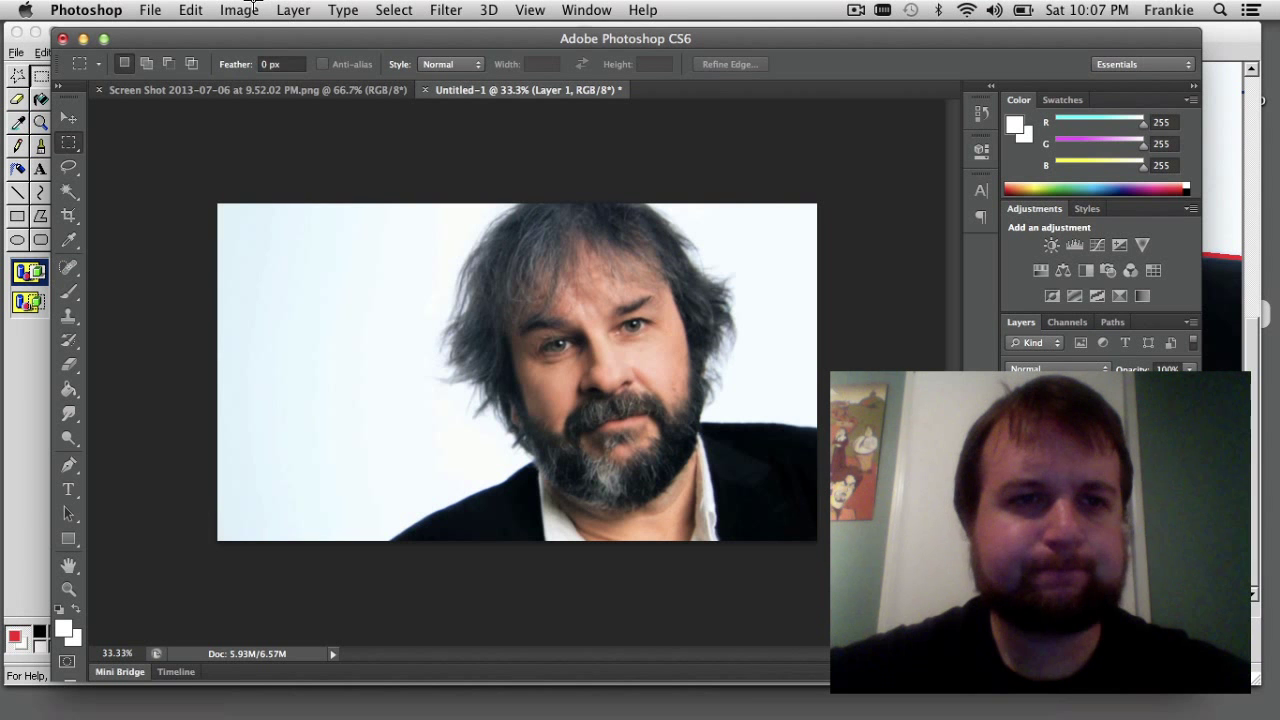
pyautogui.click(166, 9)
pyautogui.click(166, 46)
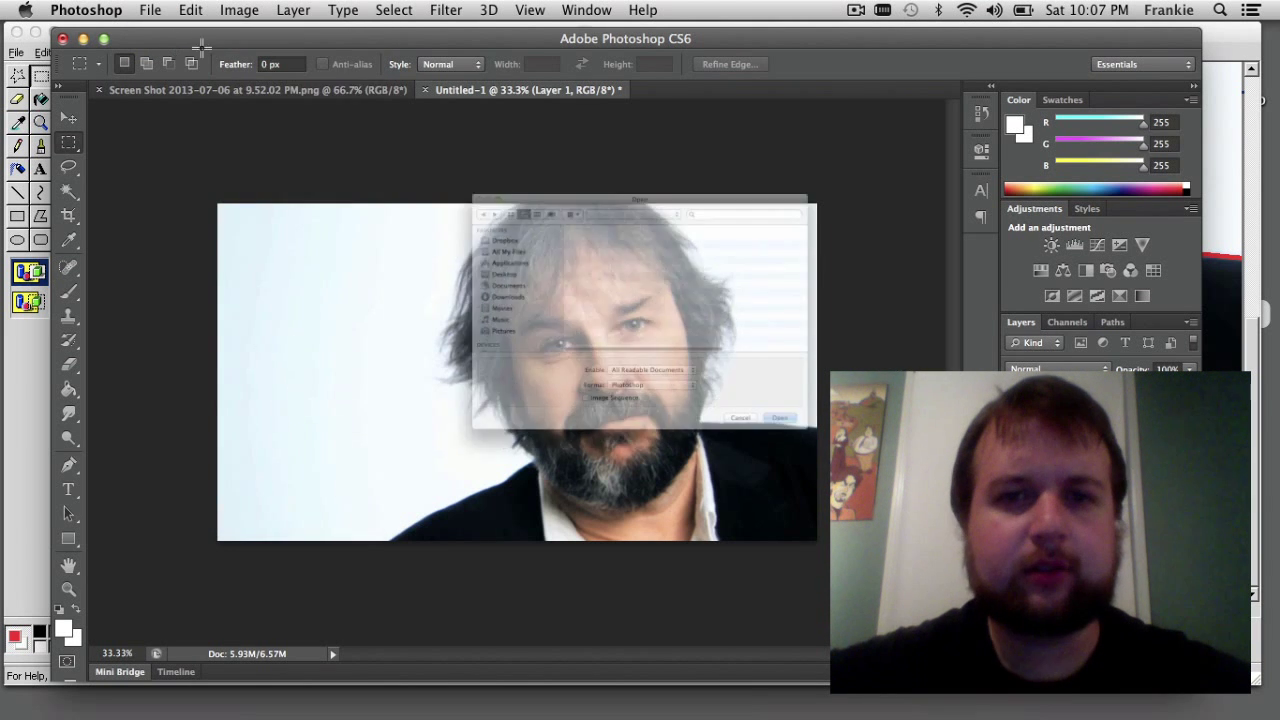
pyautogui.doubleClick(548, 163)
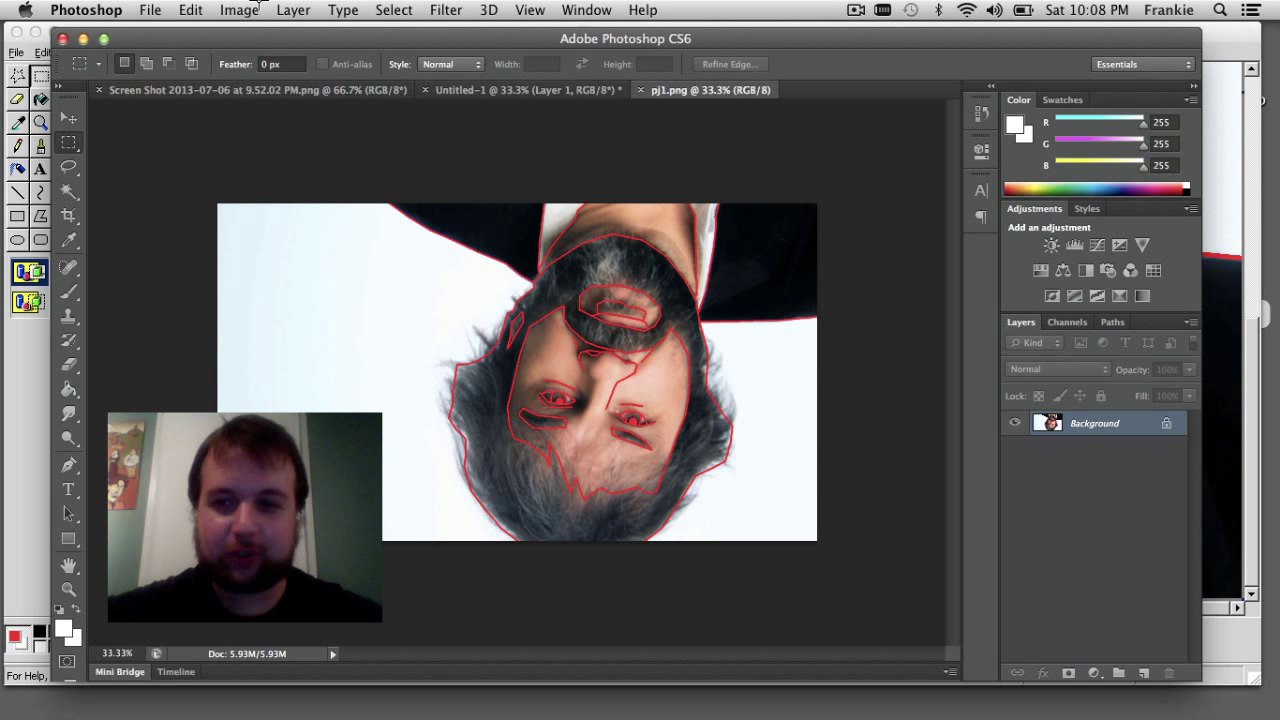
# - Duplicate the Background layer as Background copy and delete the original locked Background layer
pyautogui.rightClick(1090, 418)
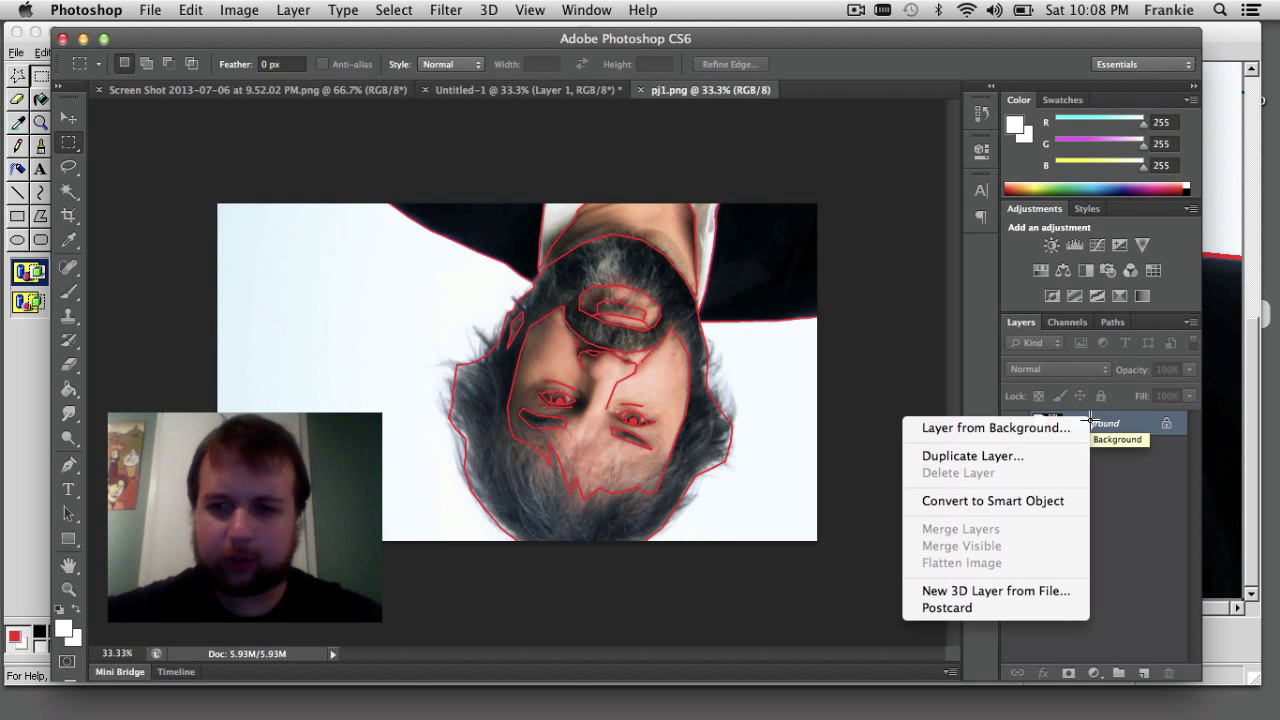
pyautogui.click(1034, 458)
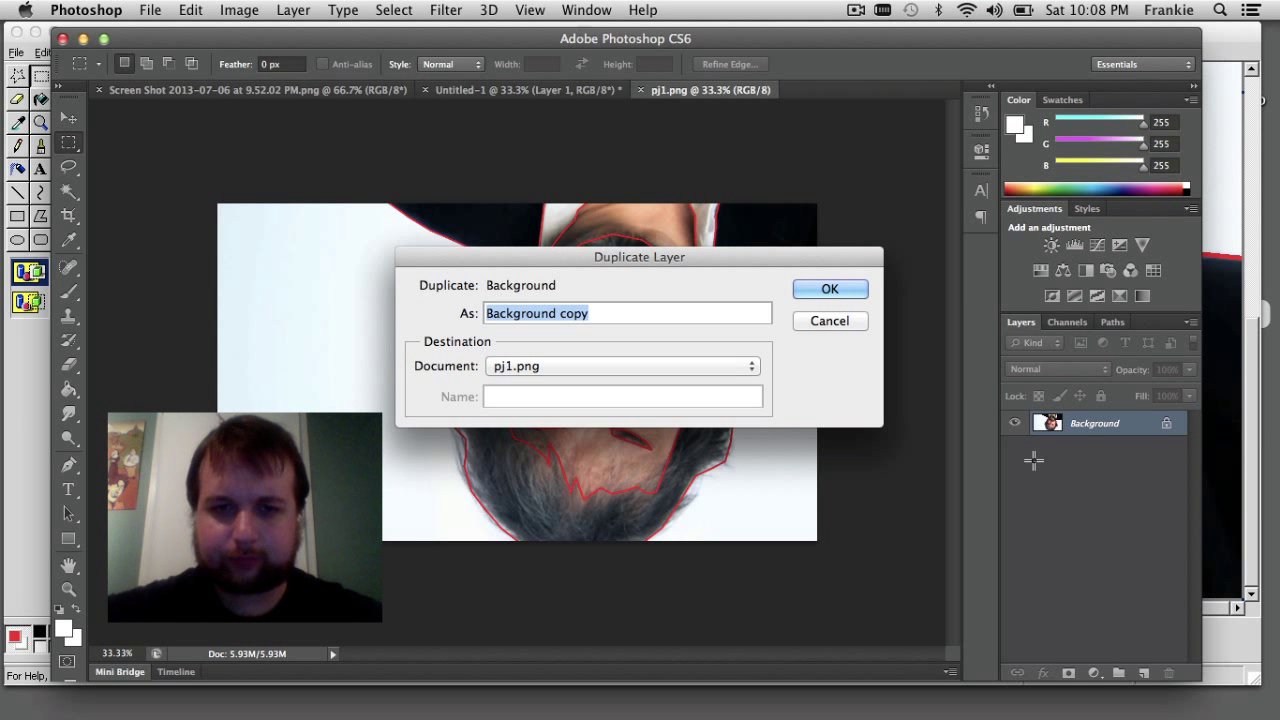
pyautogui.press('Return')
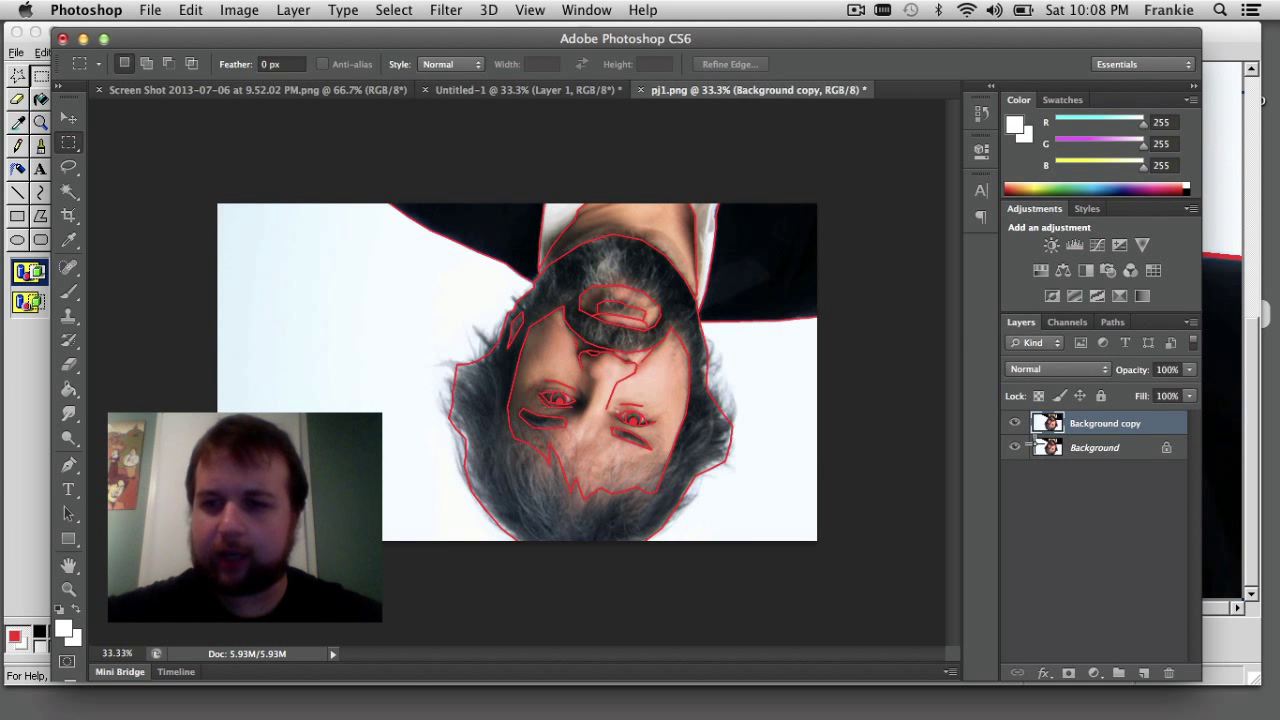
pyautogui.rightClick(1096, 440)
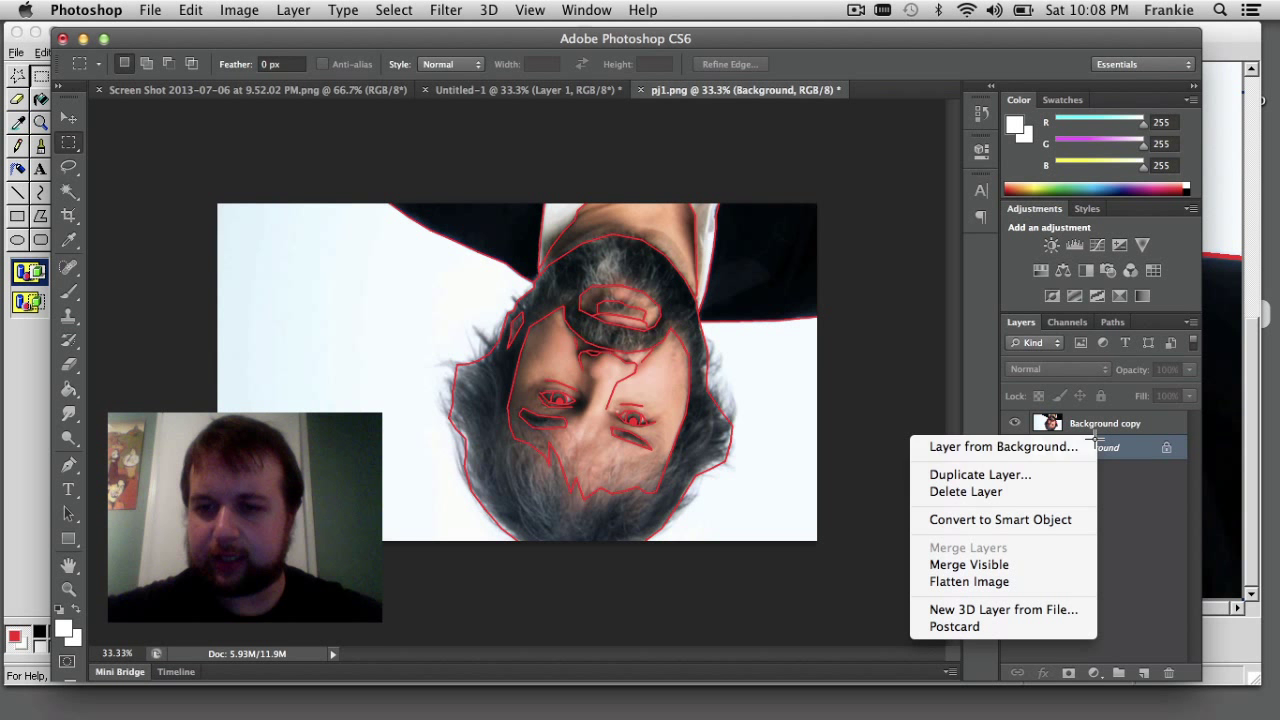
pyautogui.click(1012, 488)
pyautogui.press('Return')
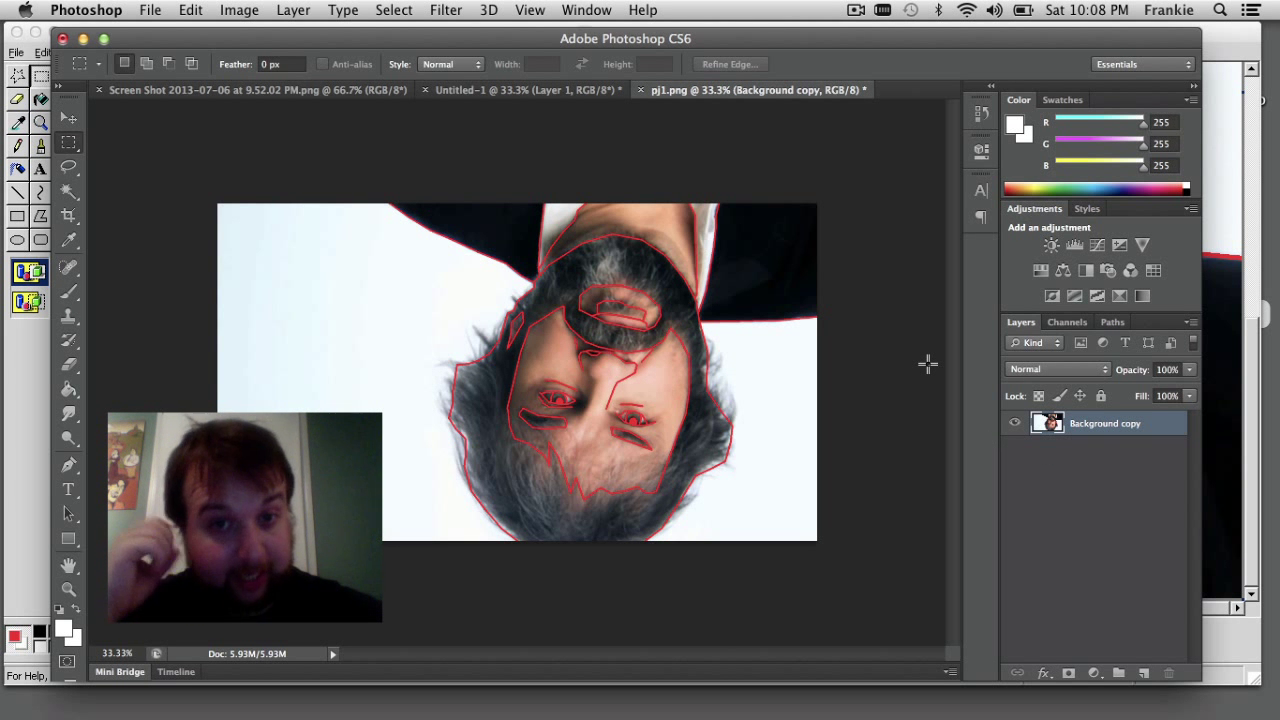
# - Flip the Background copy layer vertically
pyautogui.click(230, 9)
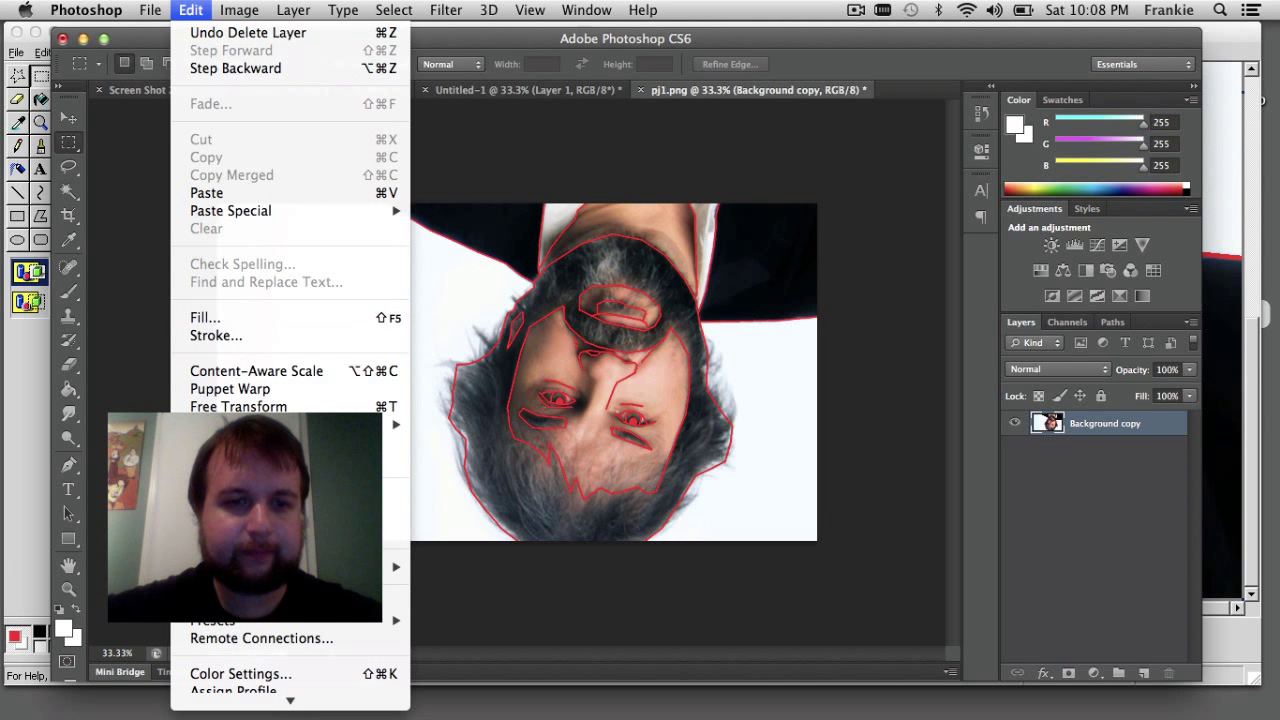
pyautogui.moveTo(395, 424)
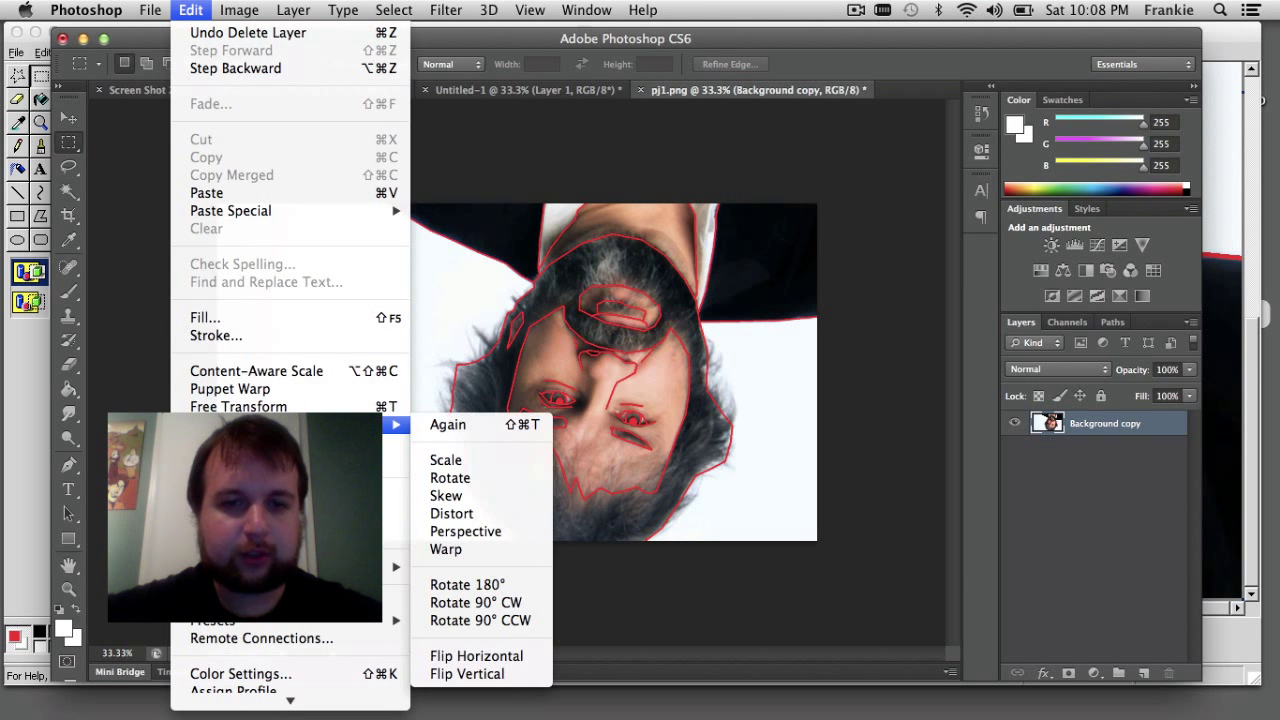
pyautogui.click(511, 673)
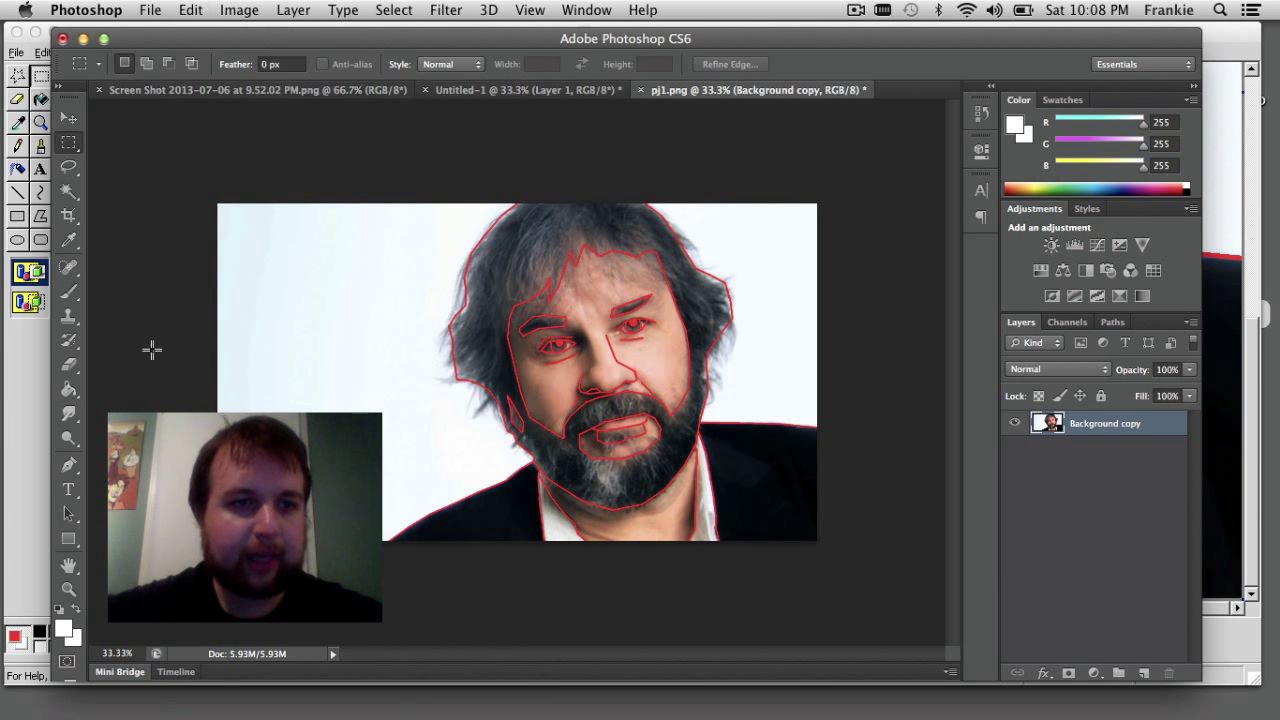
# - Select the red outline lines across the portrait using the Magic Wand with a tolerance of 0
pyautogui.click(70, 192)
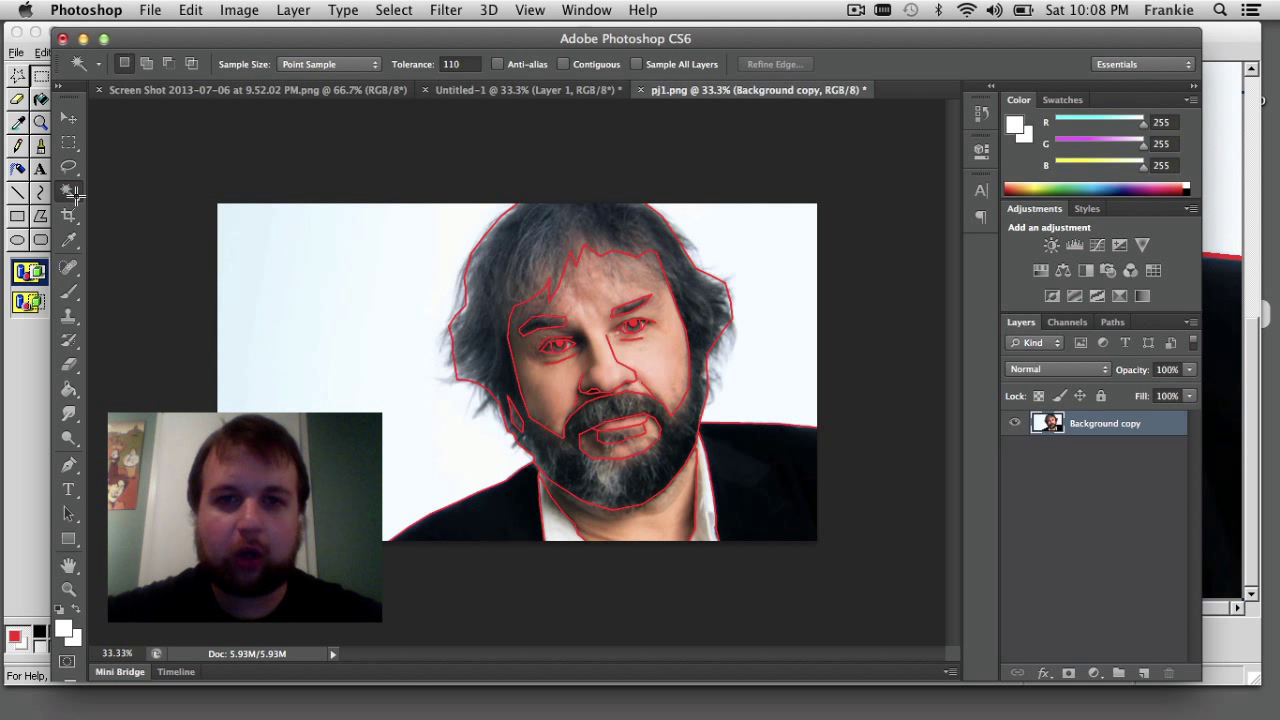
pyautogui.click(458, 64)
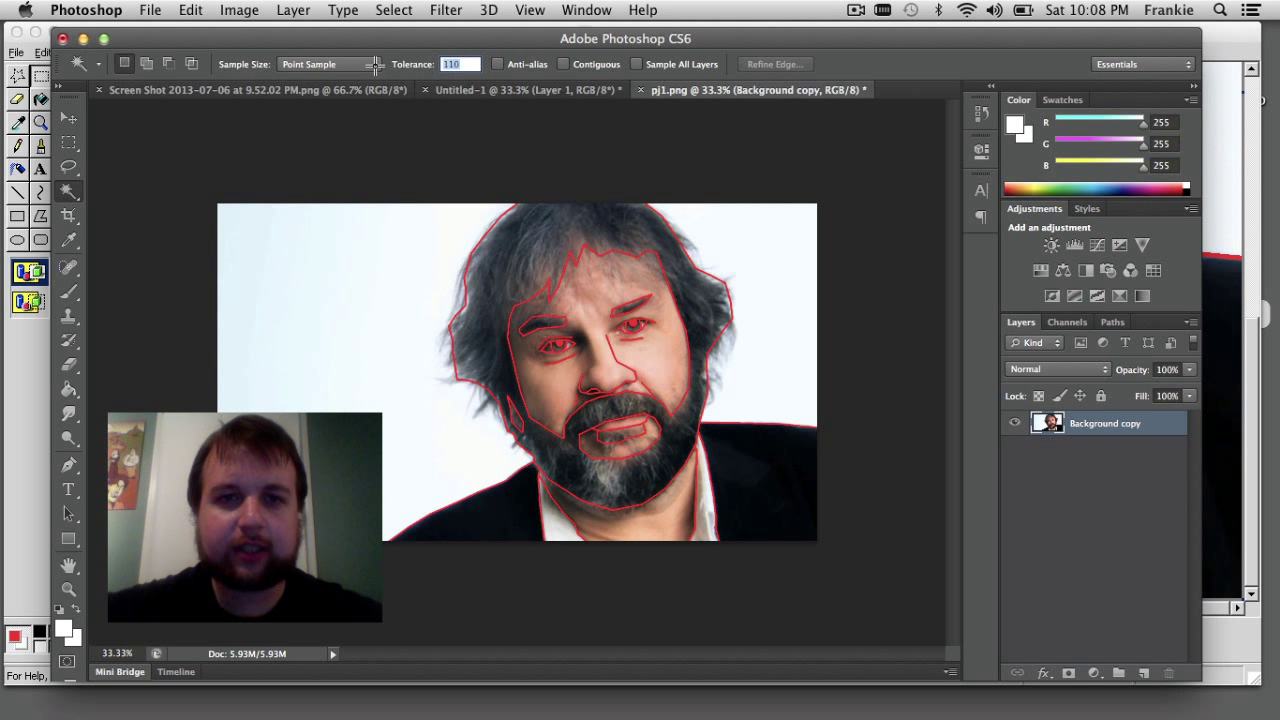
pyautogui.write('0')
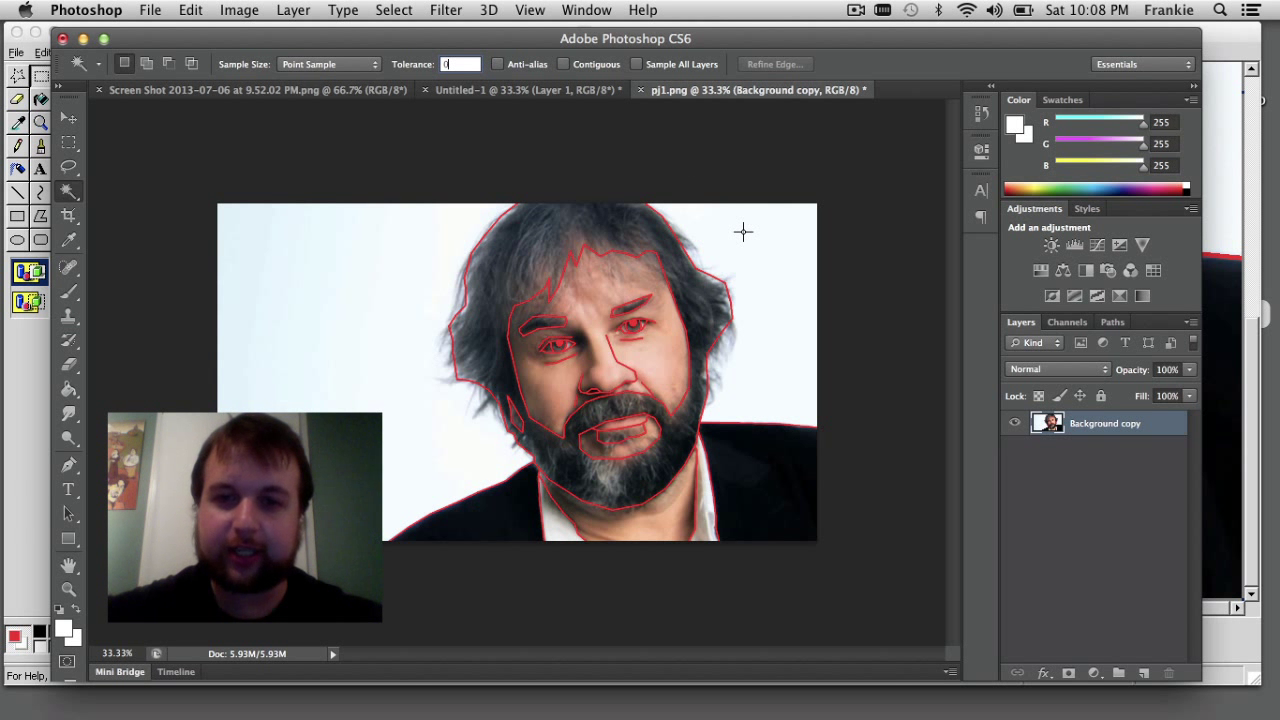
pyautogui.click(632, 323)
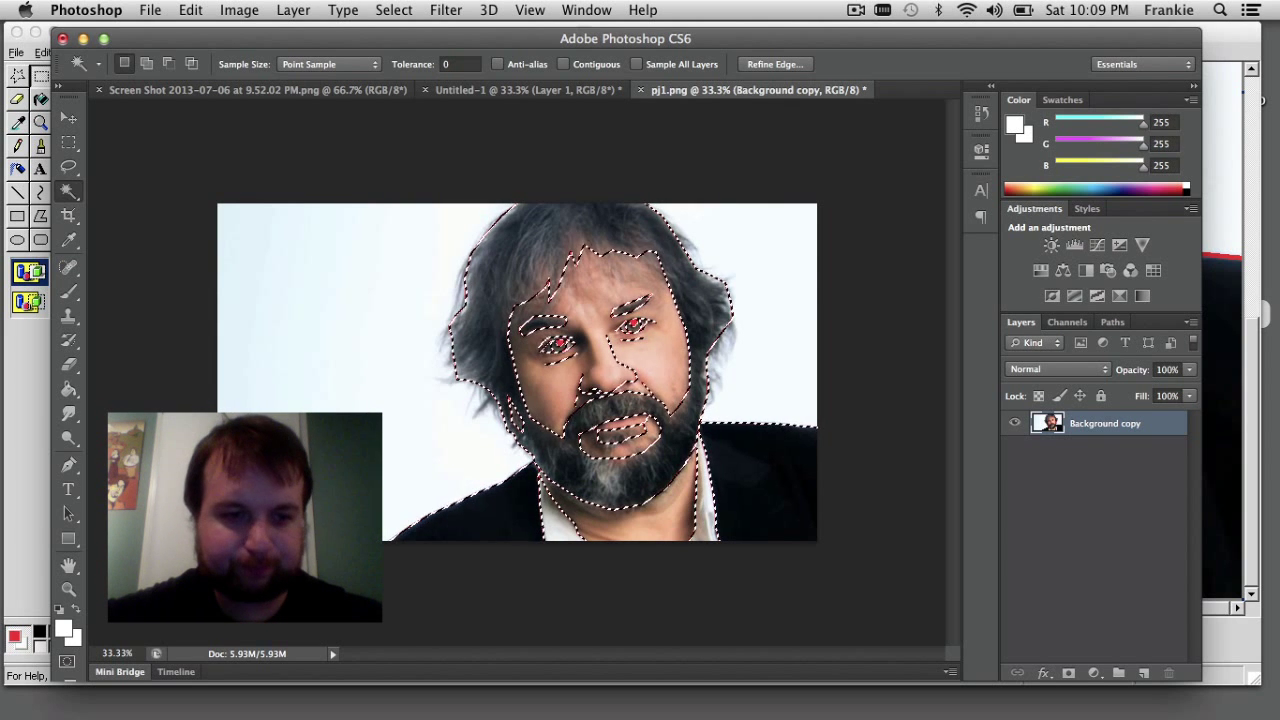
# - Set the foreground colour to black (RGB 0, 0, 0)
pyautogui.click(64, 628)
pyautogui.moveTo(829, 314); pyautogui.dragTo(1093, 545)
pyautogui.press('Return')
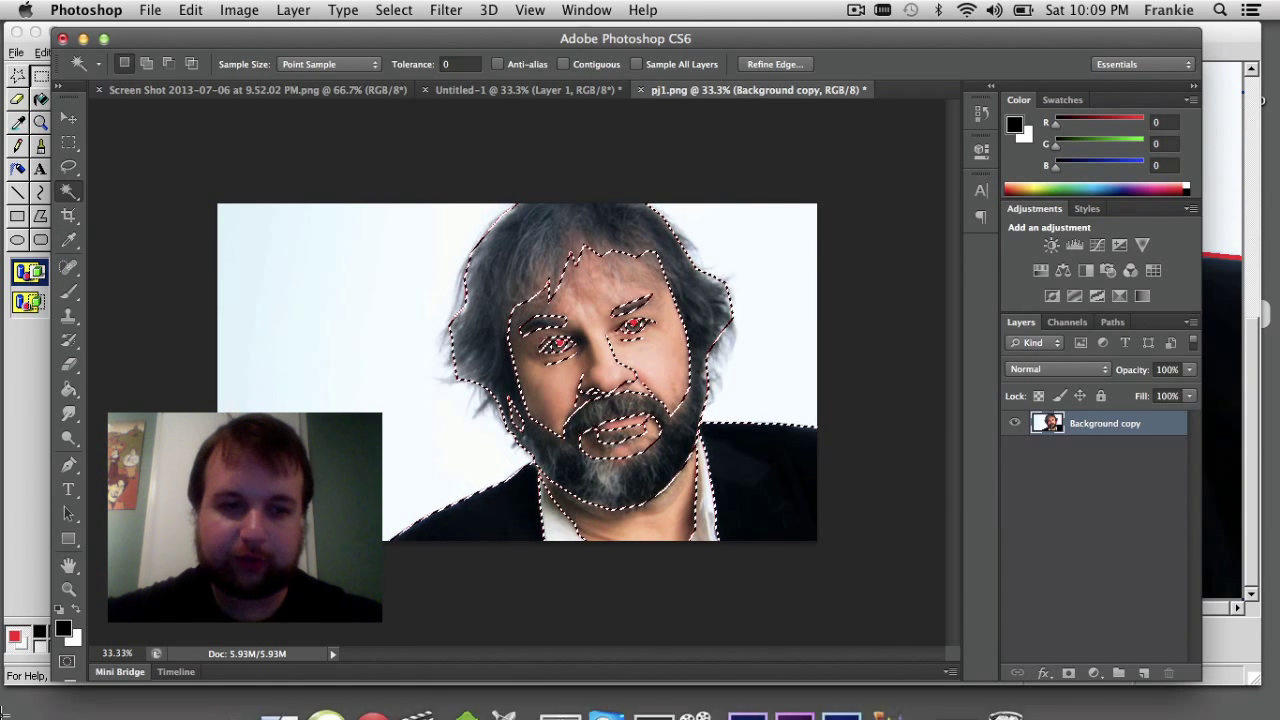
# - Set the background colour to black
pyautogui.click(72, 639)
pyautogui.moveTo(951, 346); pyautogui.dragTo(1134, 650)
pyautogui.press('Return')
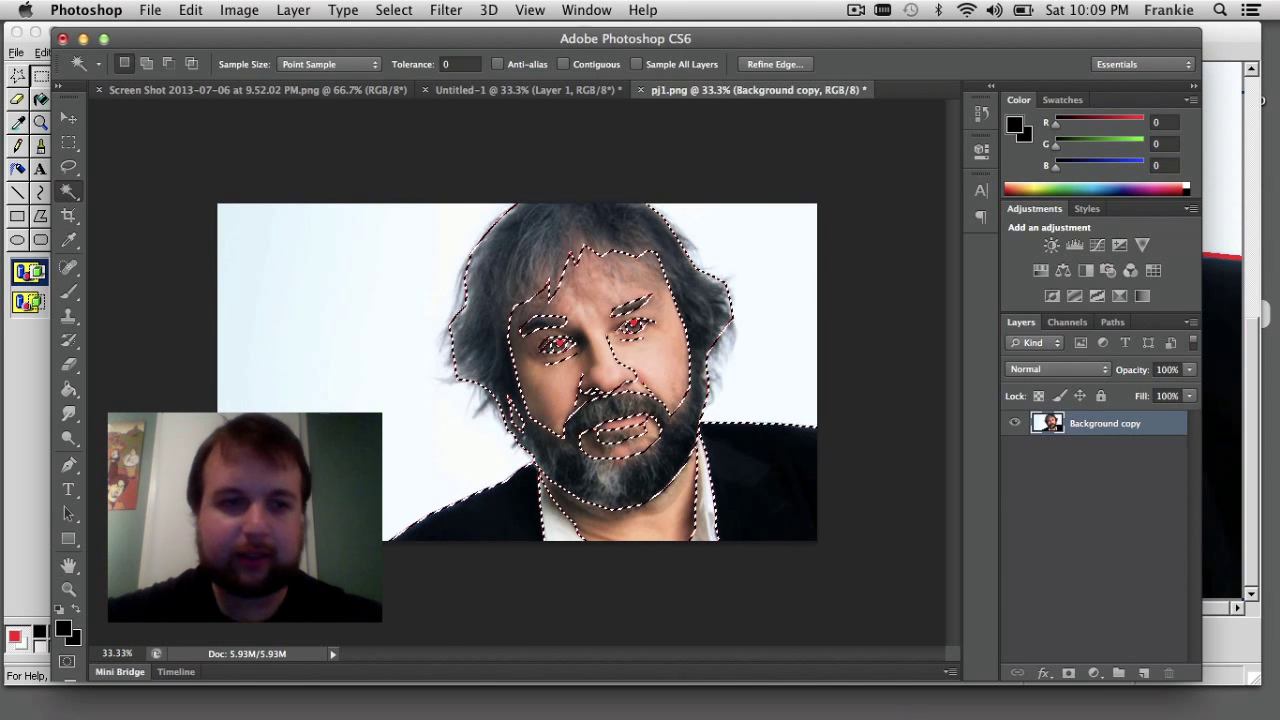
# - Fill the selected outline lines with black using the Gradient tool and the Foreground to Background preset
pyautogui.click(69, 389)
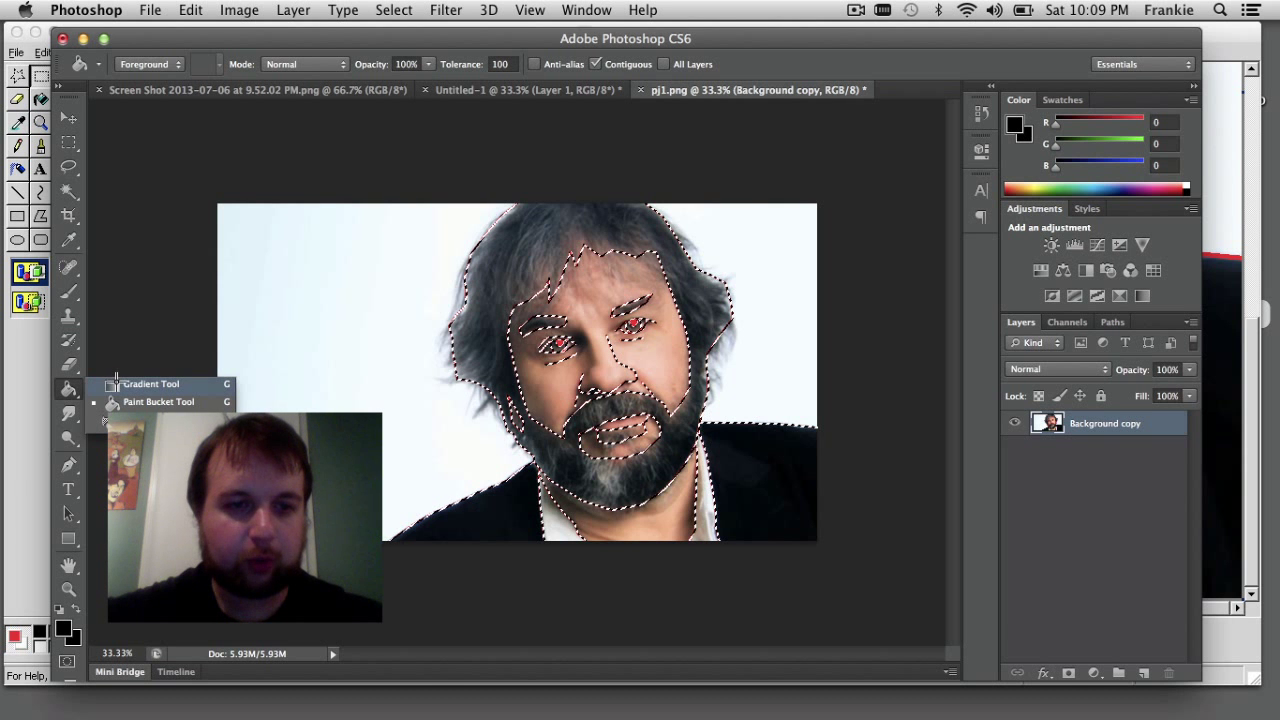
pyautogui.click(116, 383)
pyautogui.moveTo(362, 269); pyautogui.dragTo(465, 431)
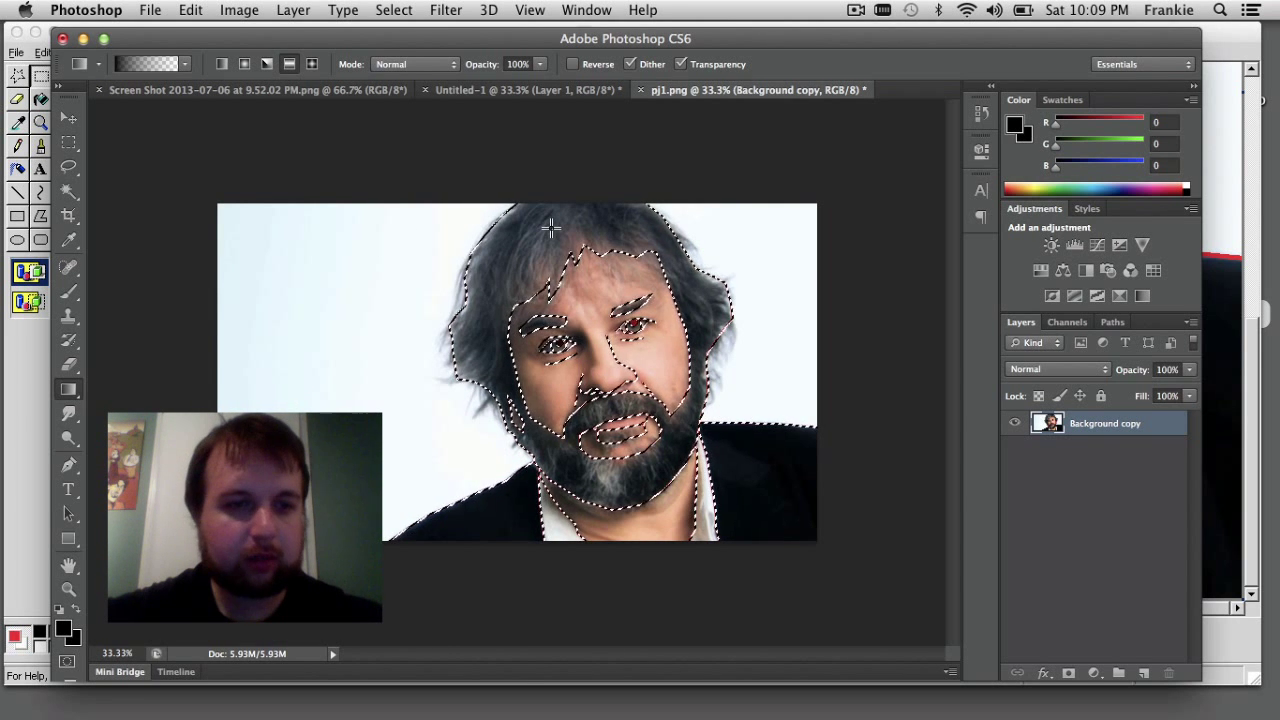
pyautogui.click(188, 63)
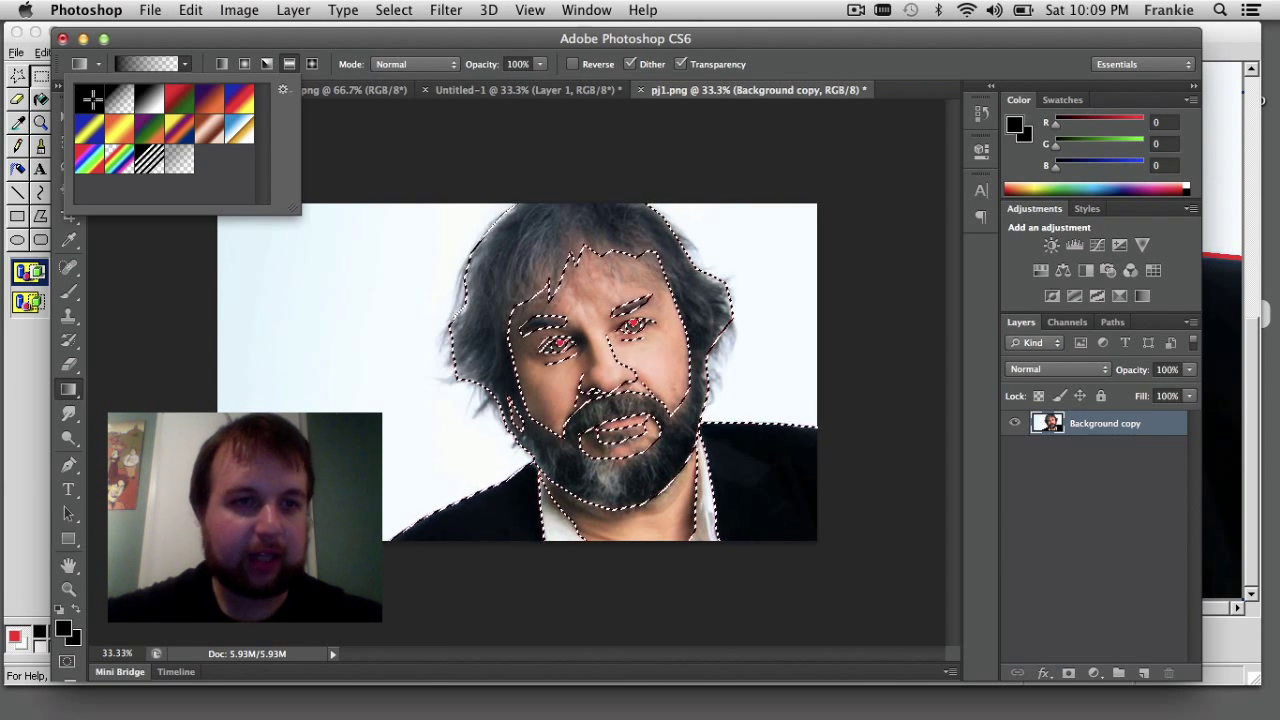
pyautogui.click(92, 98)
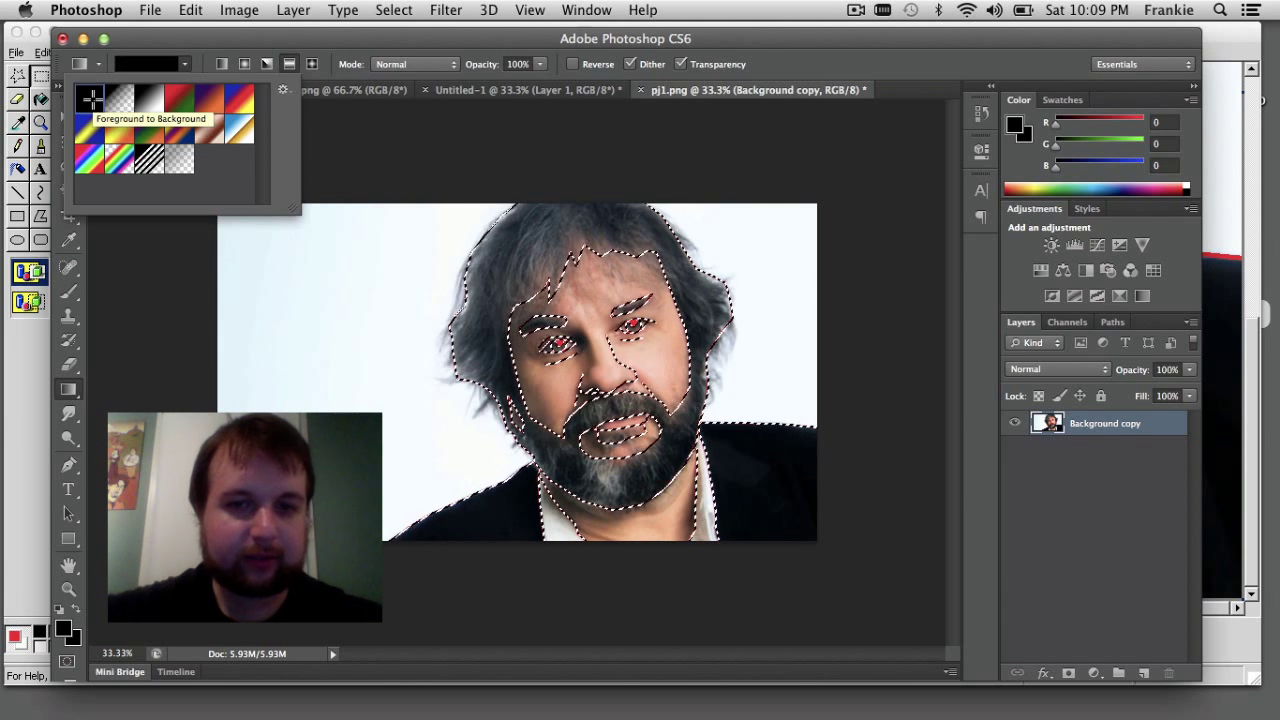
pyautogui.click(441, 319)
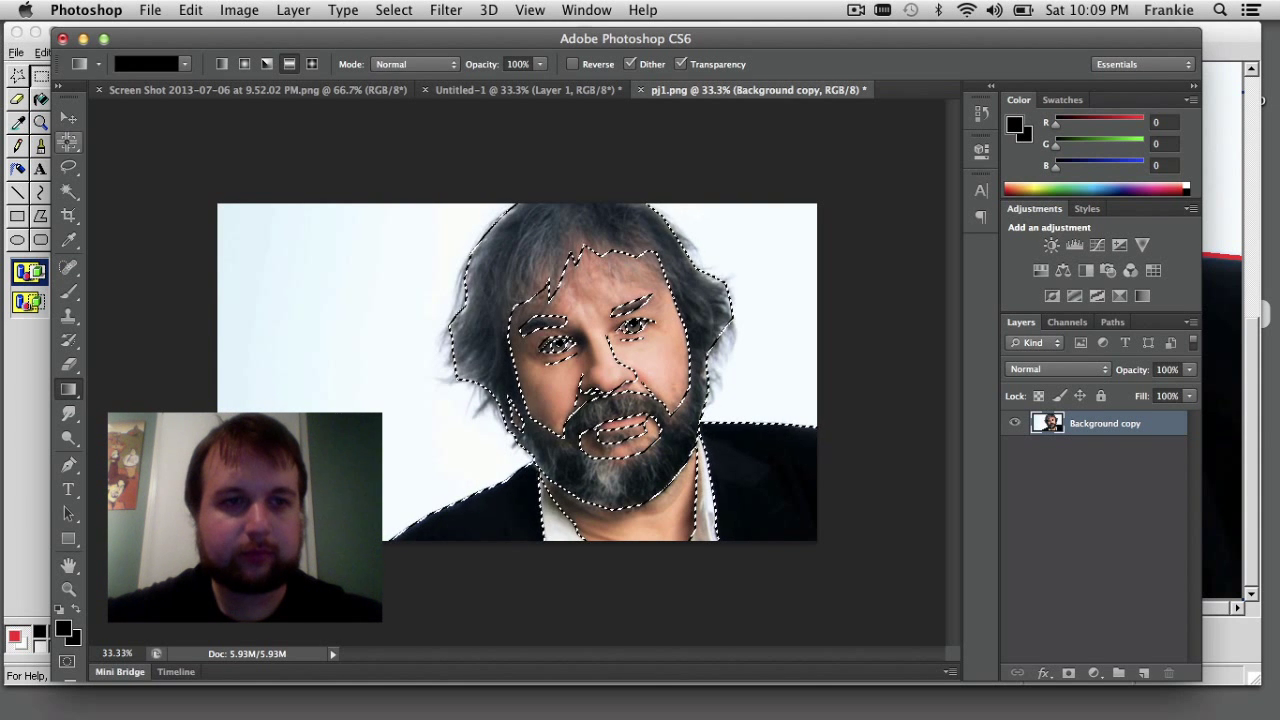
# - Deselect the outline and paste the copied black lines onto a new layer
pyautogui.click(68, 143)
pyautogui.click(204, 132)
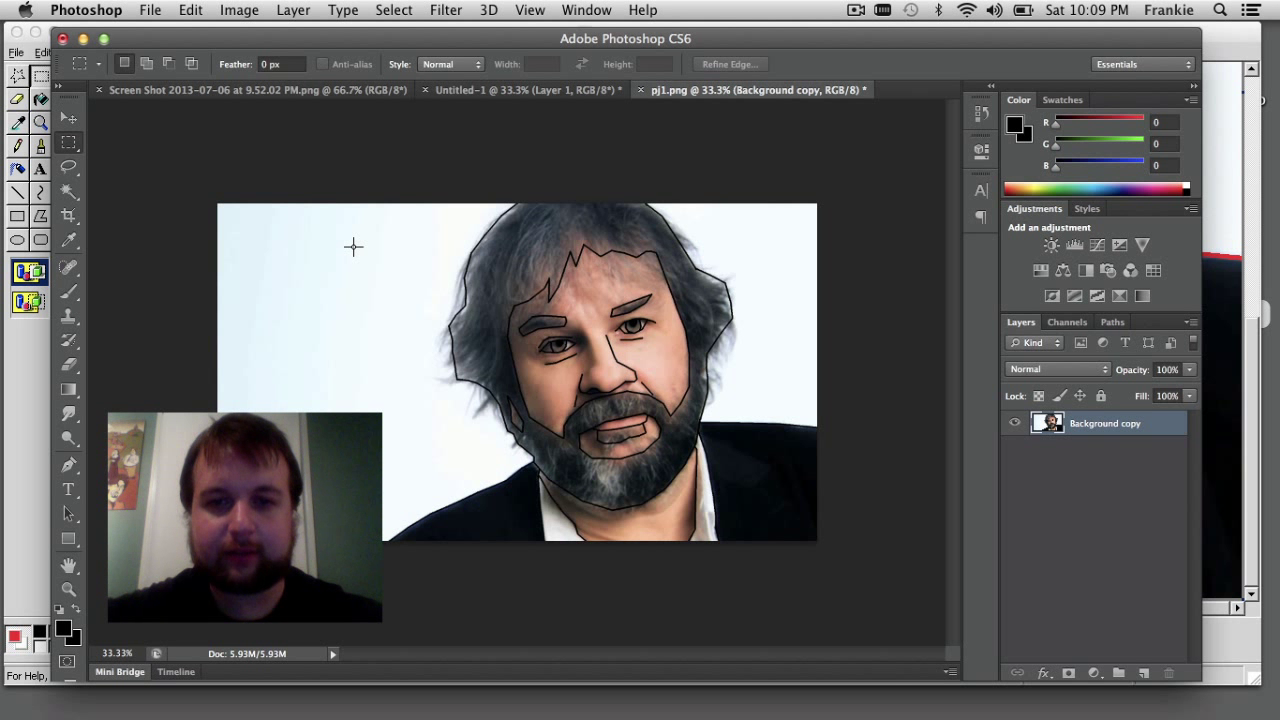
pyautogui.press('super+v')
# - Align the pasted black outline with the portrait, toggling snapping, and hide the Background copy layer
pyautogui.click(68, 118)
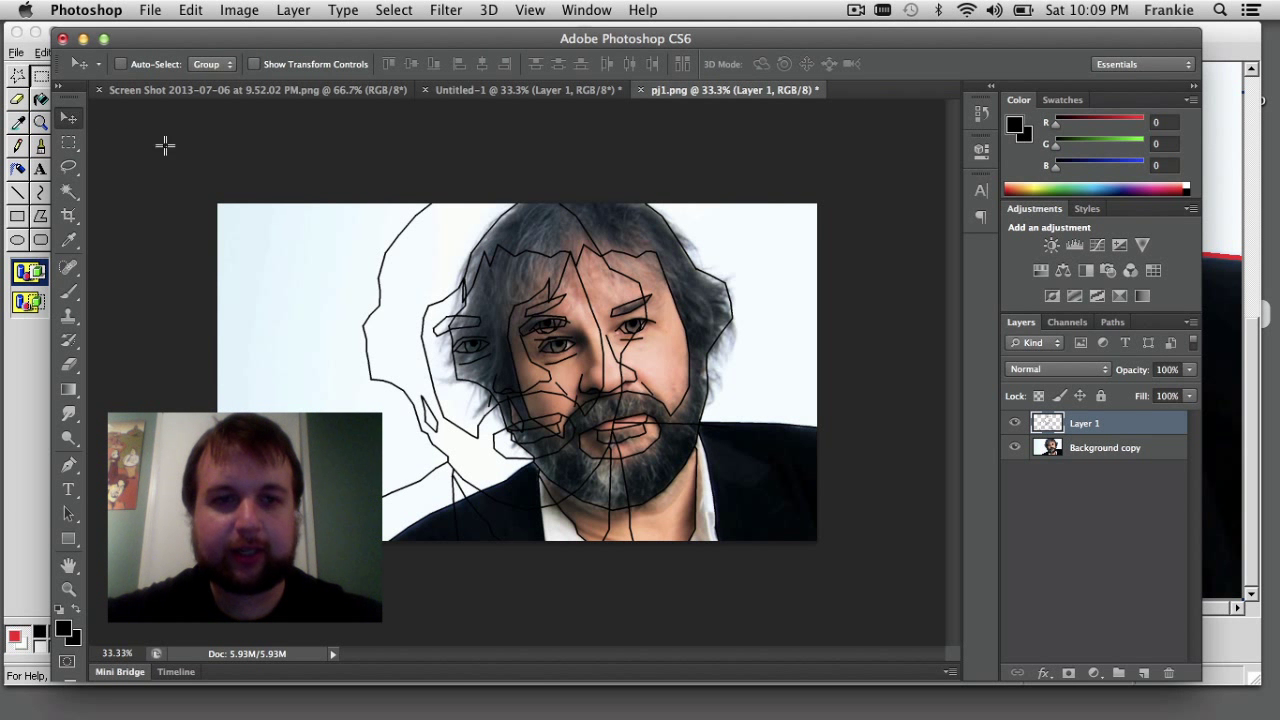
pyautogui.moveTo(537, 307); pyautogui.dragTo(590, 302)
pyautogui.click(584, 10)
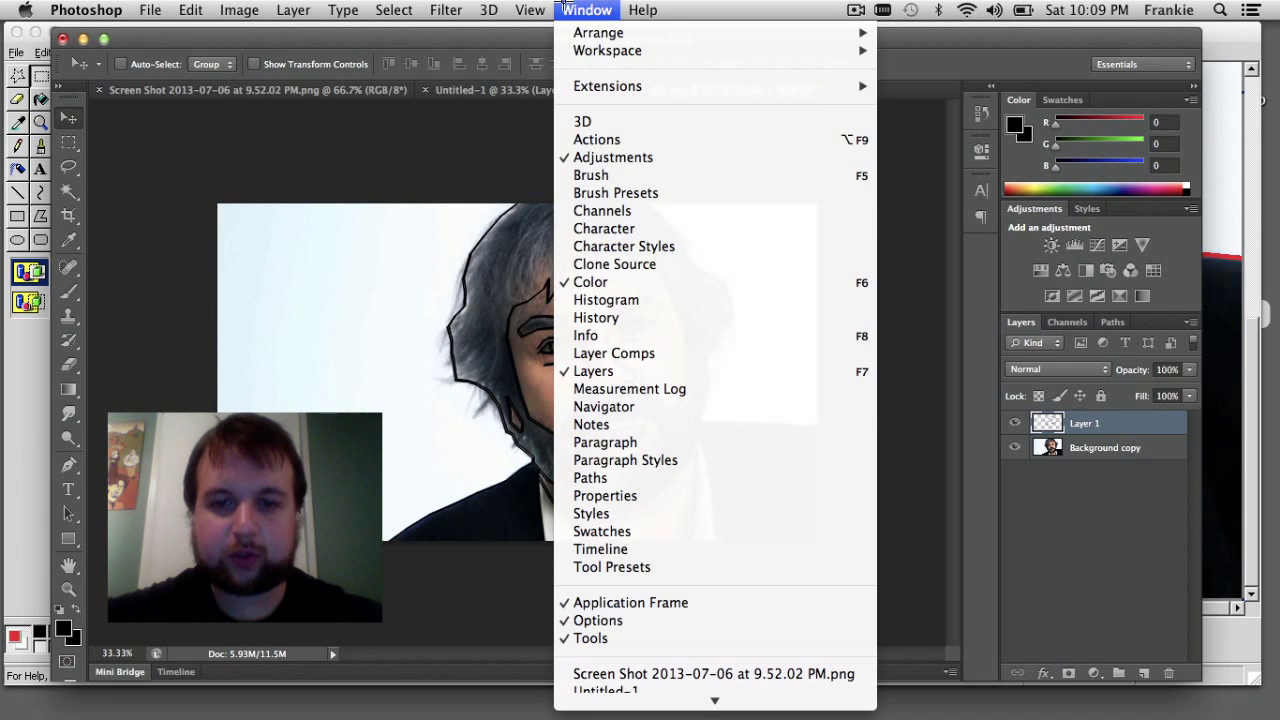
pyautogui.moveTo(528, 10)
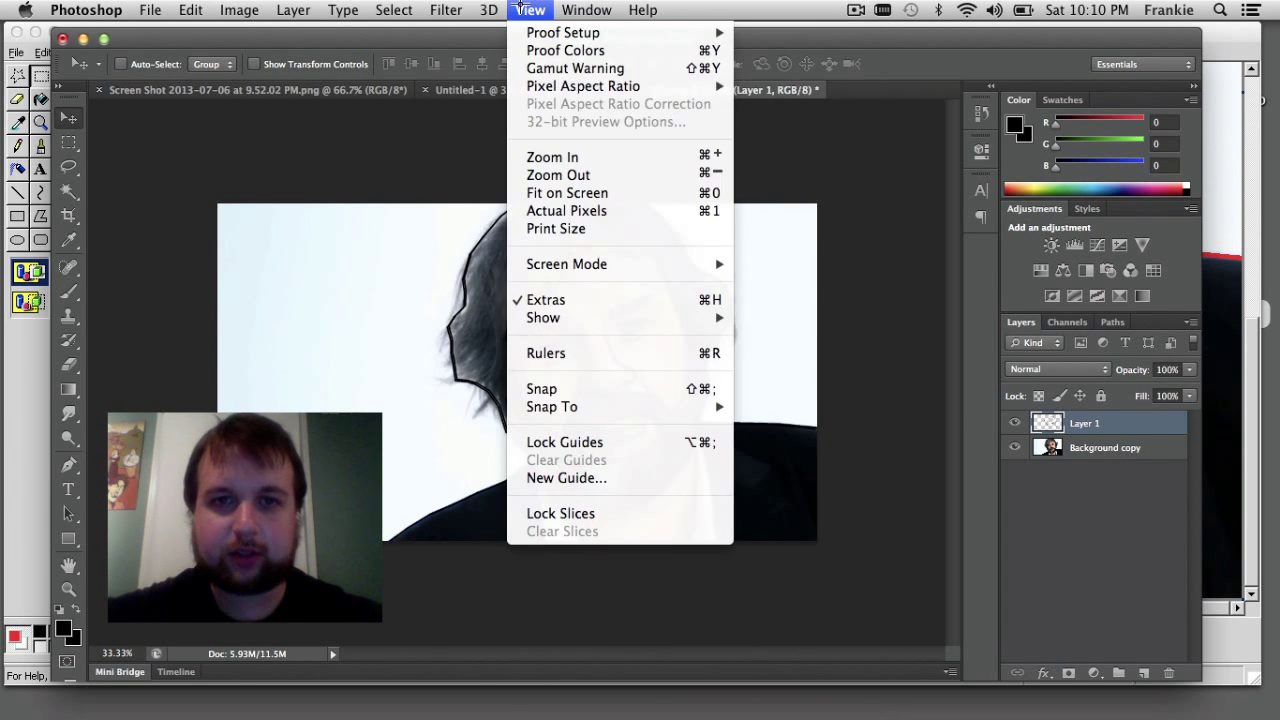
pyautogui.click(590, 388)
pyautogui.moveTo(530, 384); pyautogui.dragTo(528, 384)
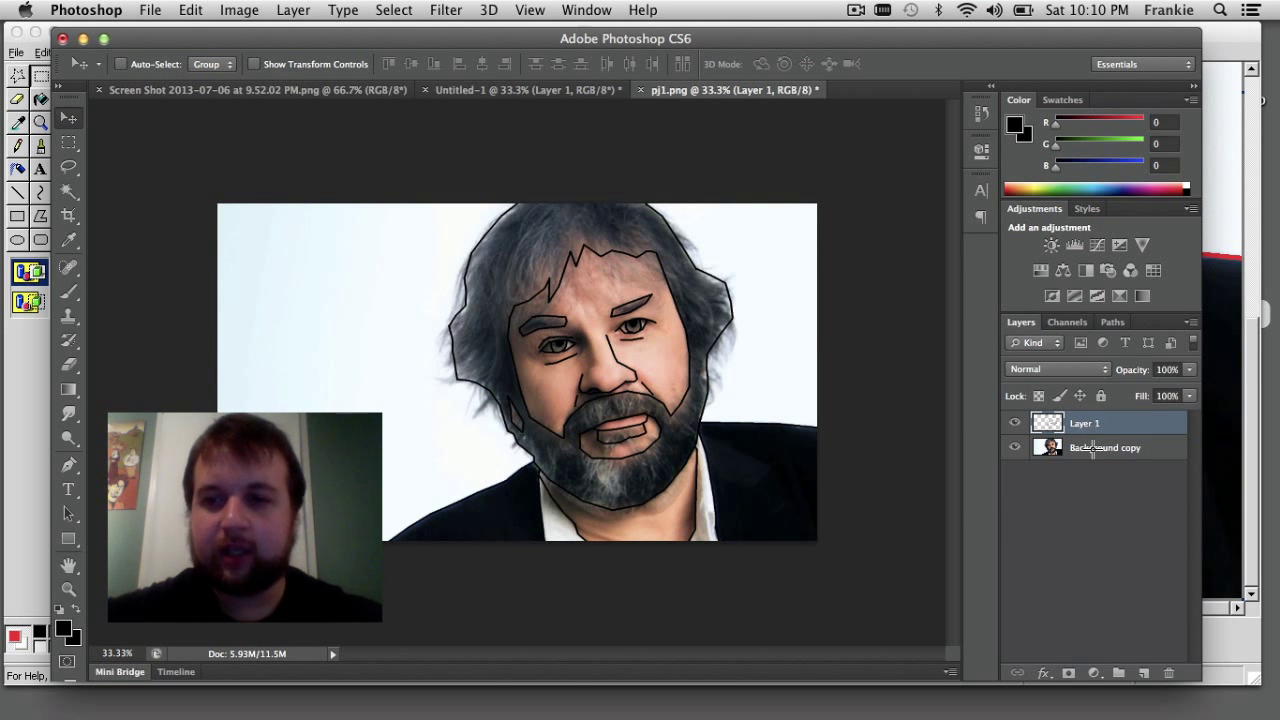
pyautogui.click(1014, 447)
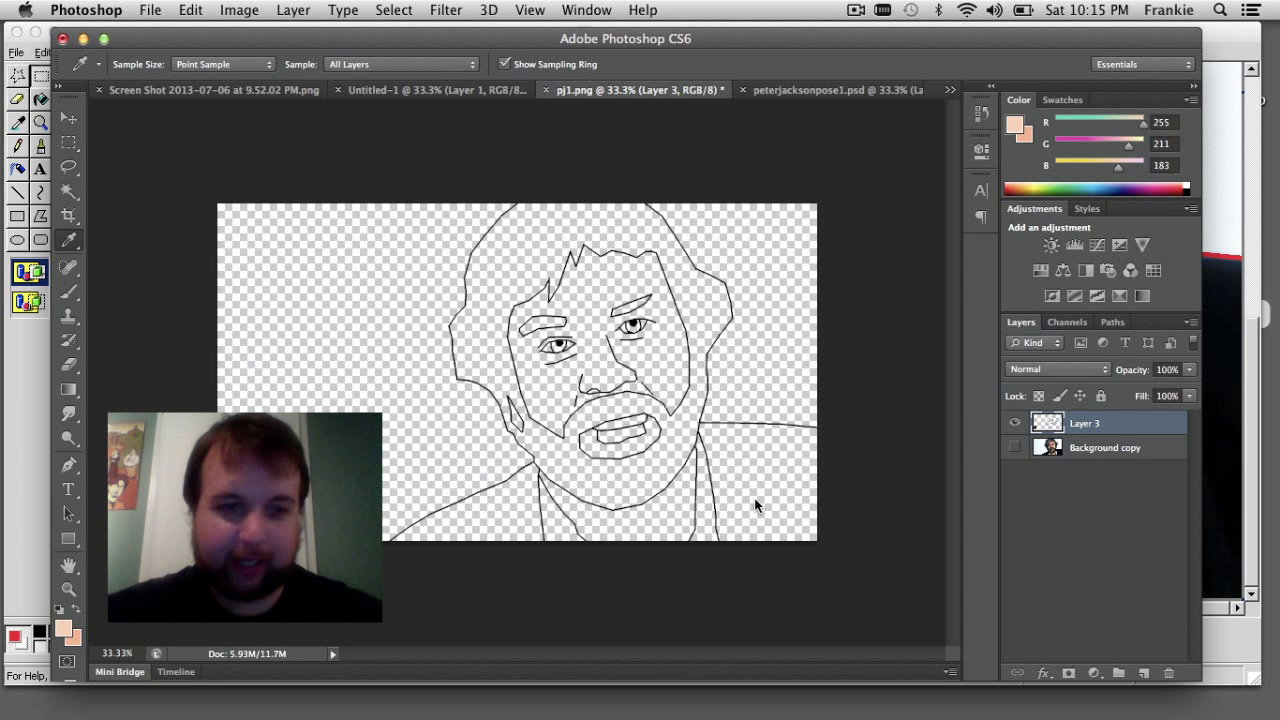
# - Fill the face, chin, ear and neck with light skin tone (RGB 255, 211, 183) and the upper lip with darker skin tone (RGB 244, 183, 145)
pyautogui.click(70, 390)
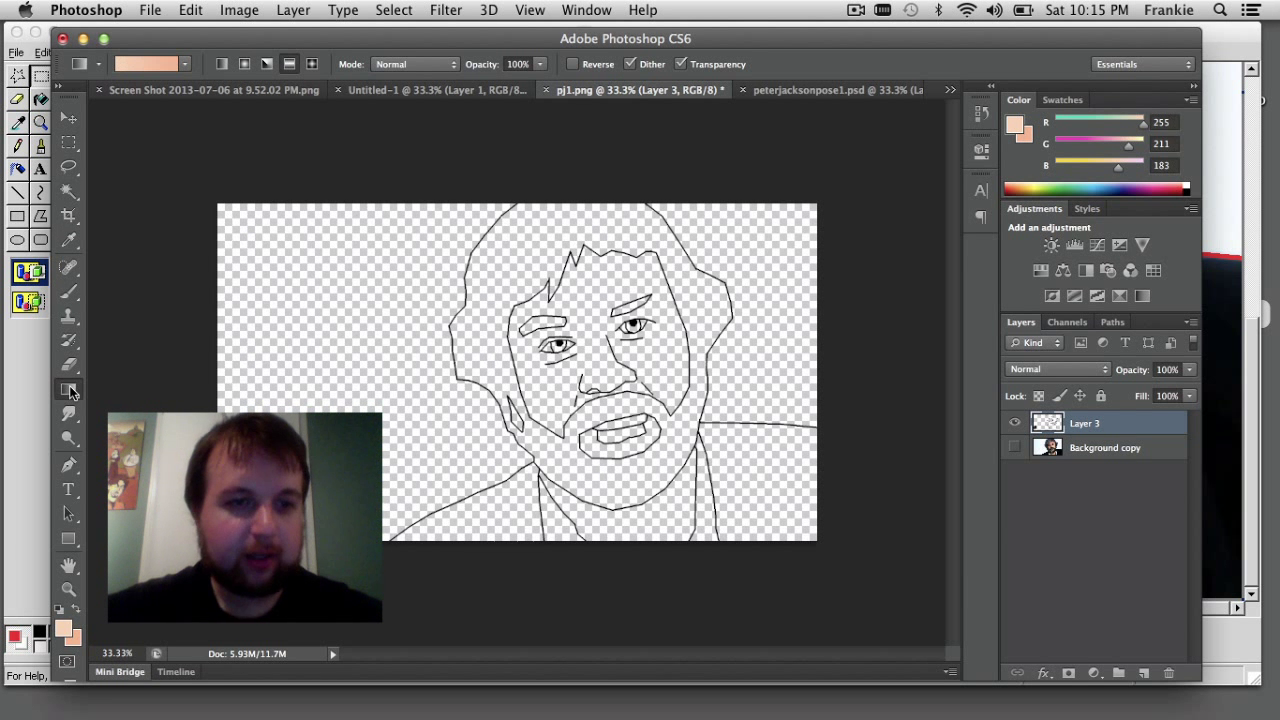
pyautogui.rightClick(71, 391)
pyautogui.click(108, 402)
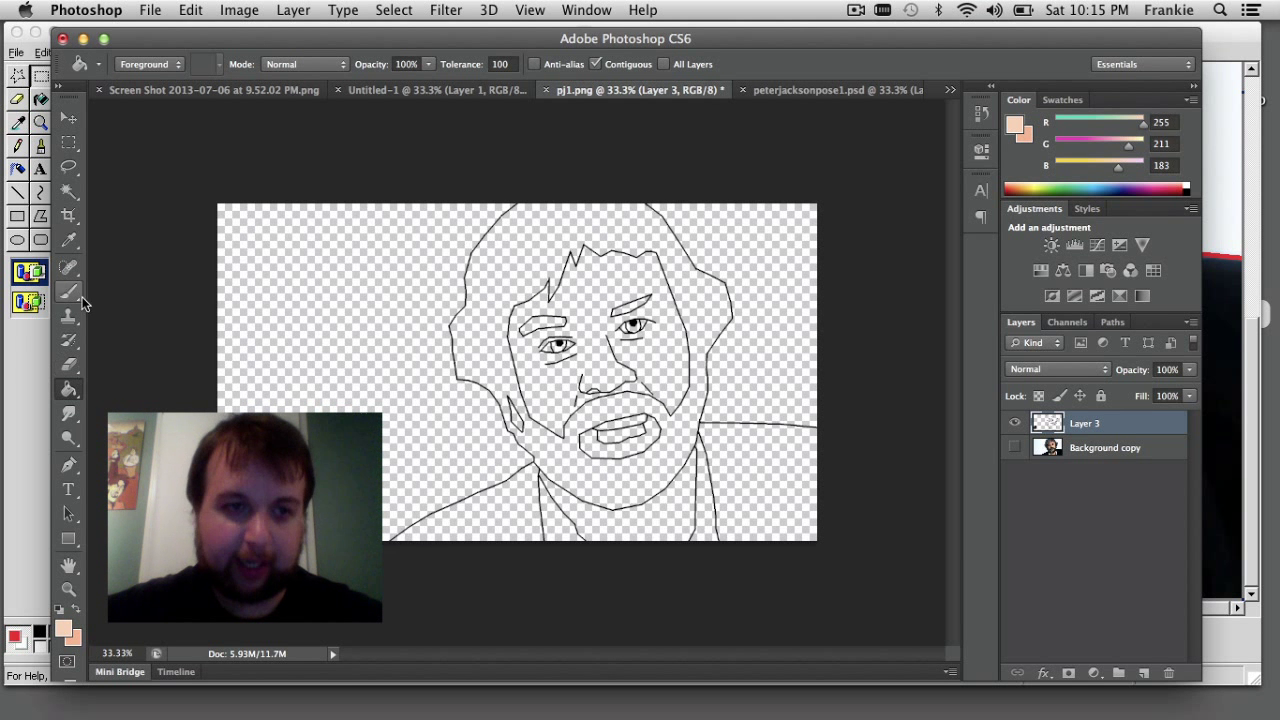
pyautogui.click(70, 243)
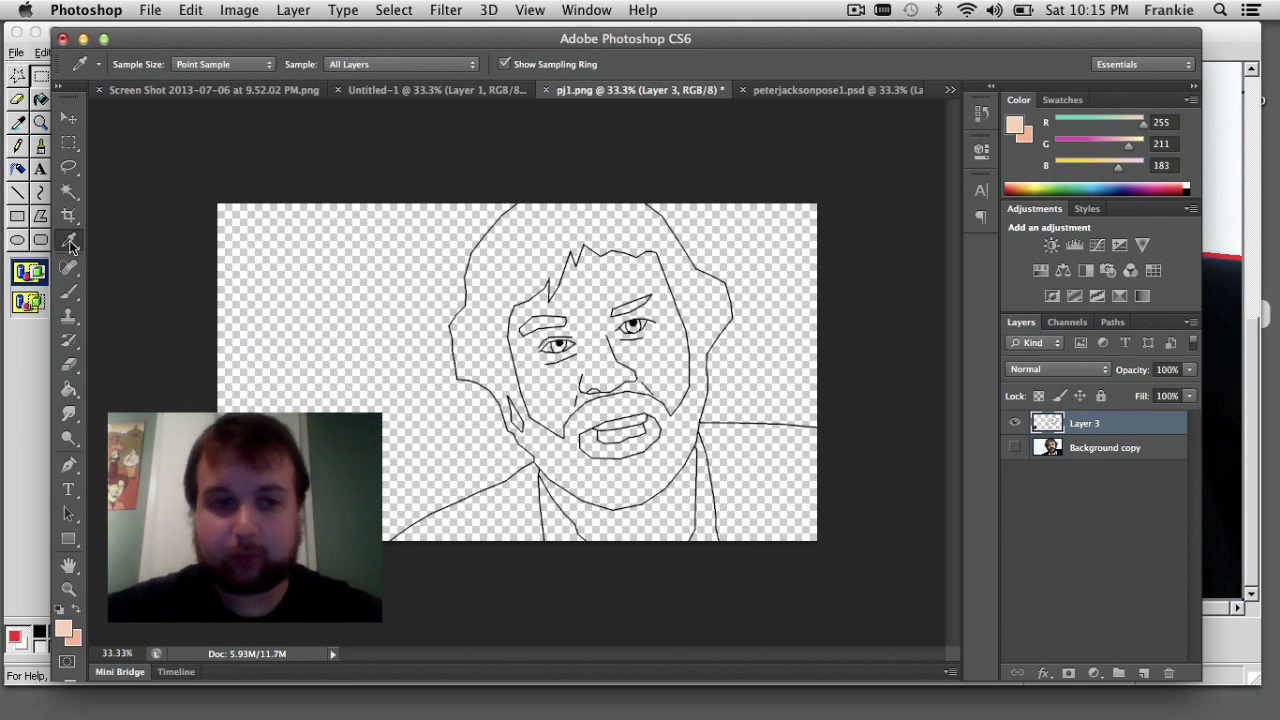
pyautogui.click(70, 390)
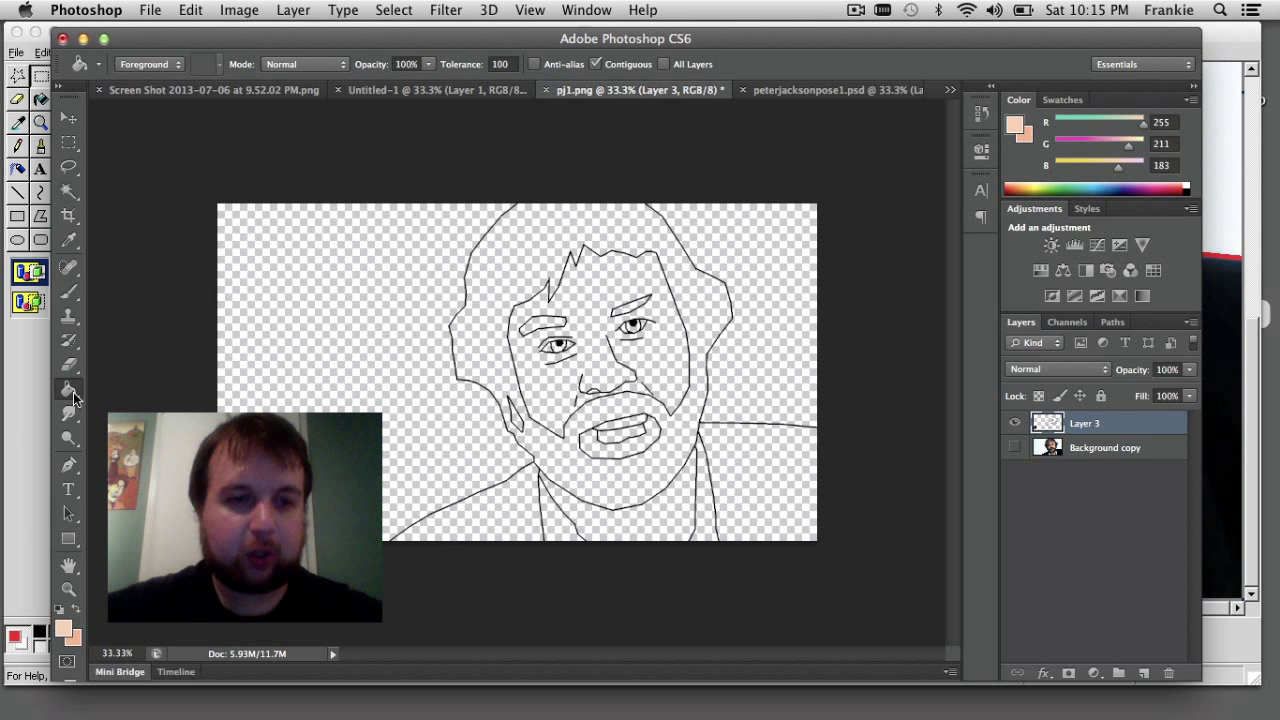
pyautogui.click(595, 288)
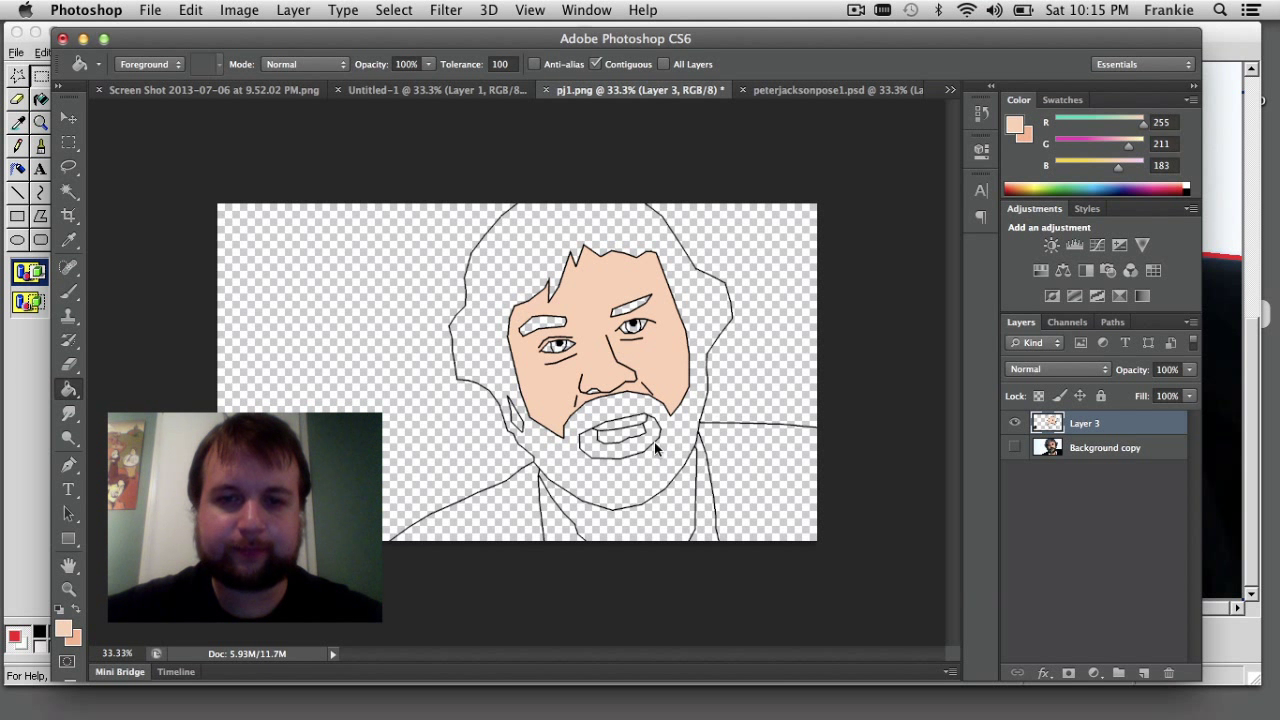
pyautogui.click(622, 447)
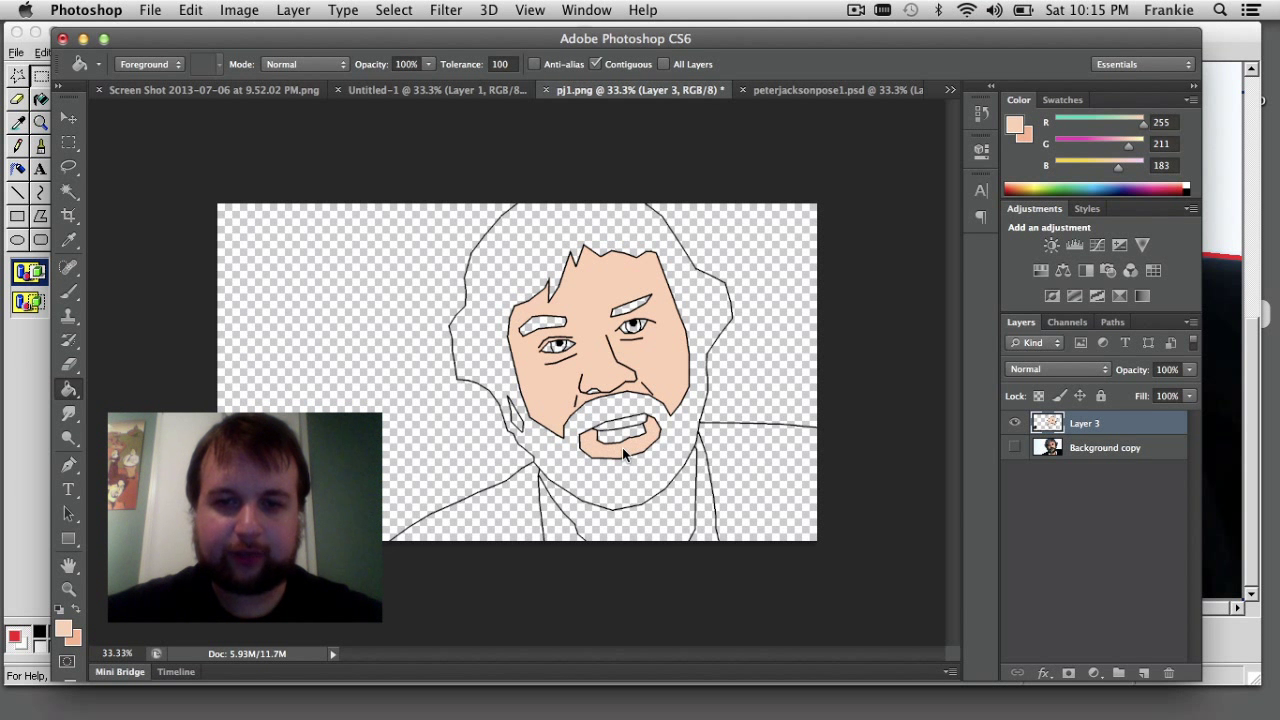
pyautogui.click(656, 515)
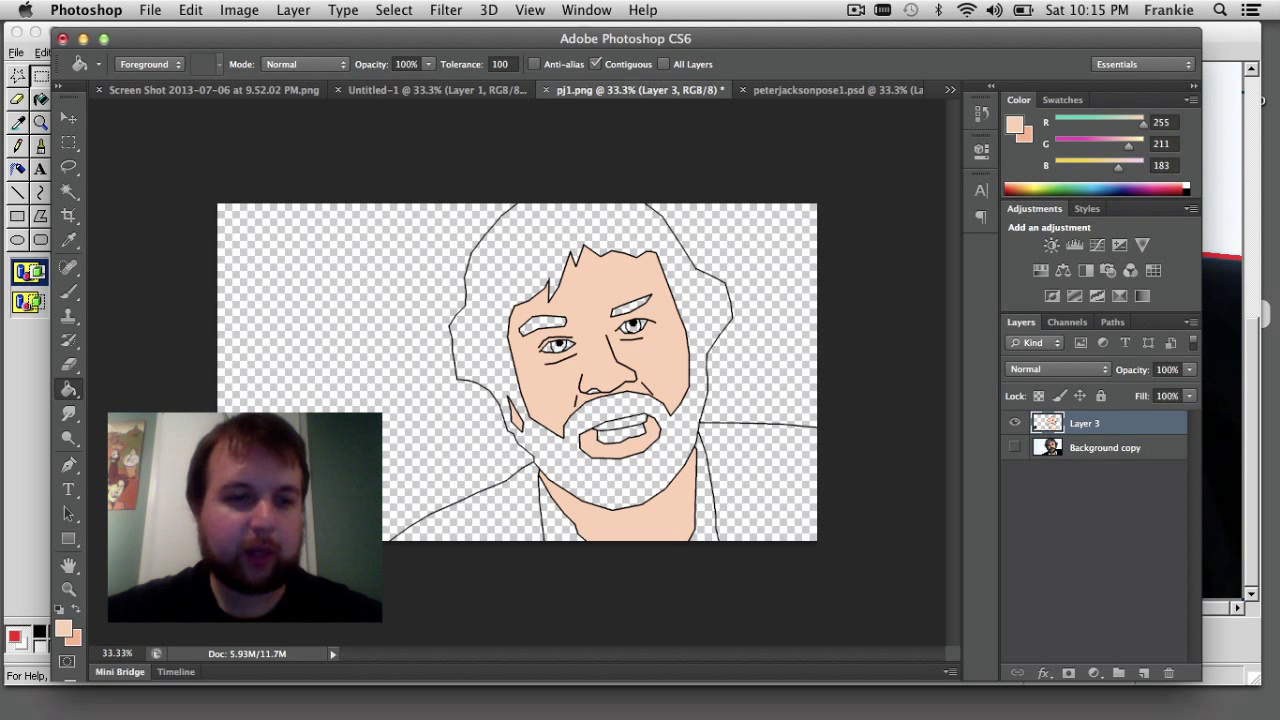
pyautogui.click(75, 610)
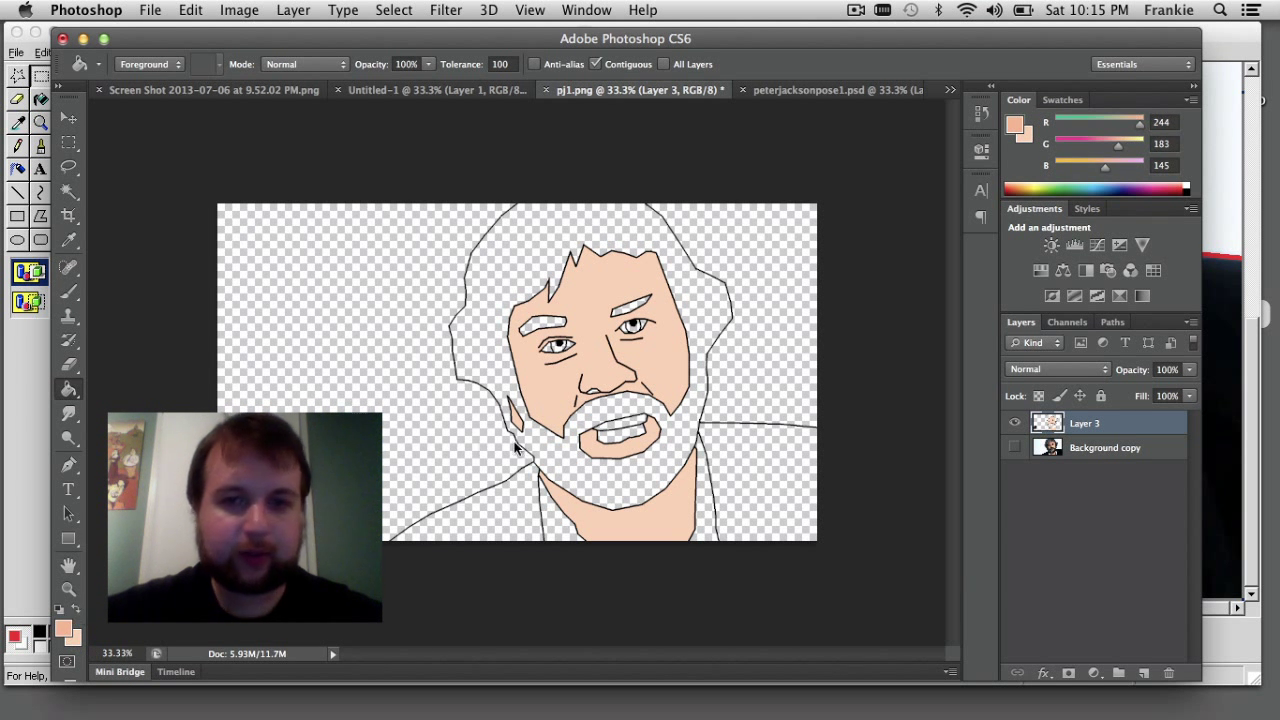
pyautogui.click(630, 425)
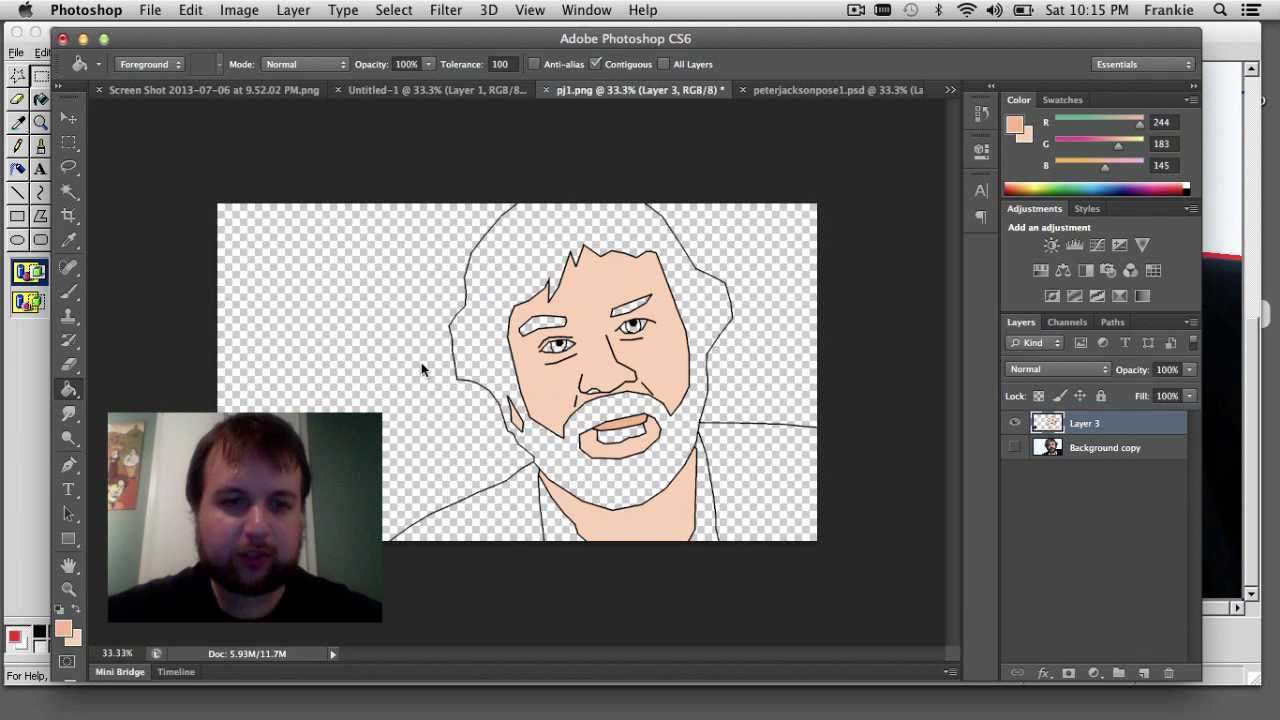
# - Sample a dark grey (RGB 47, 50, 52) and fill the hair, beard, patch below the lip and both eyebrows with it
pyautogui.click(69, 240)
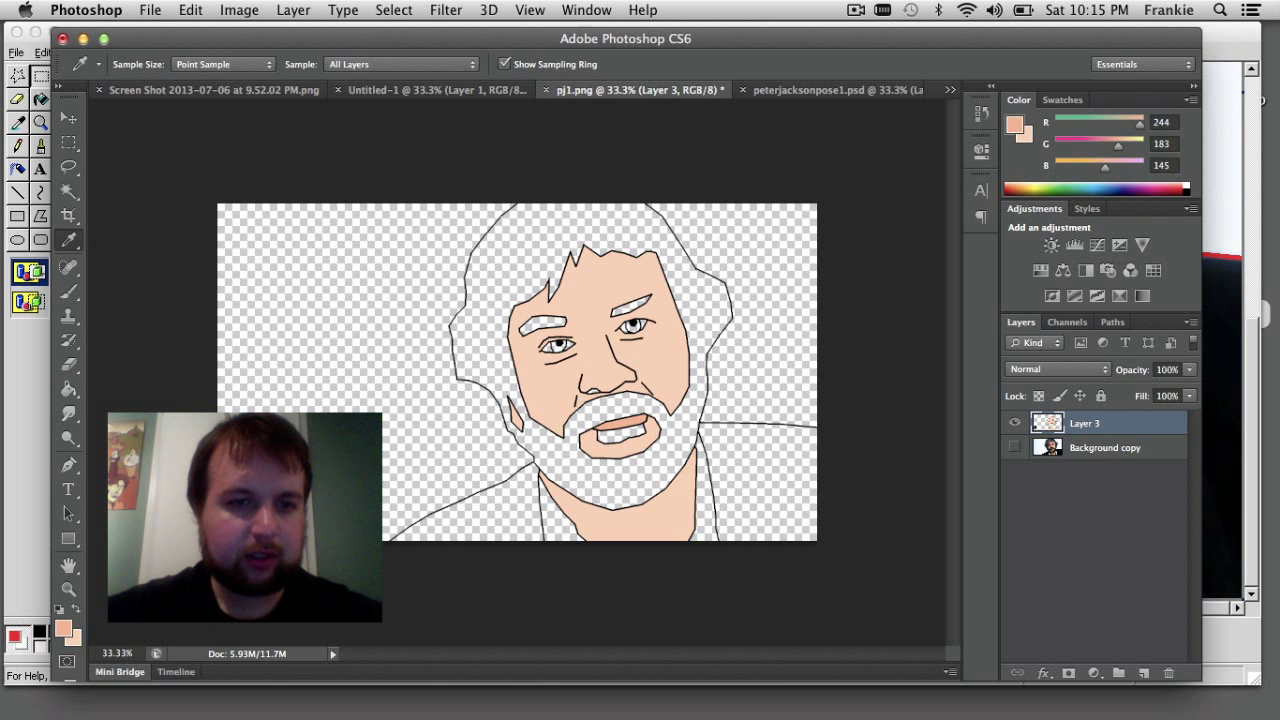
pyautogui.click(90, 248)
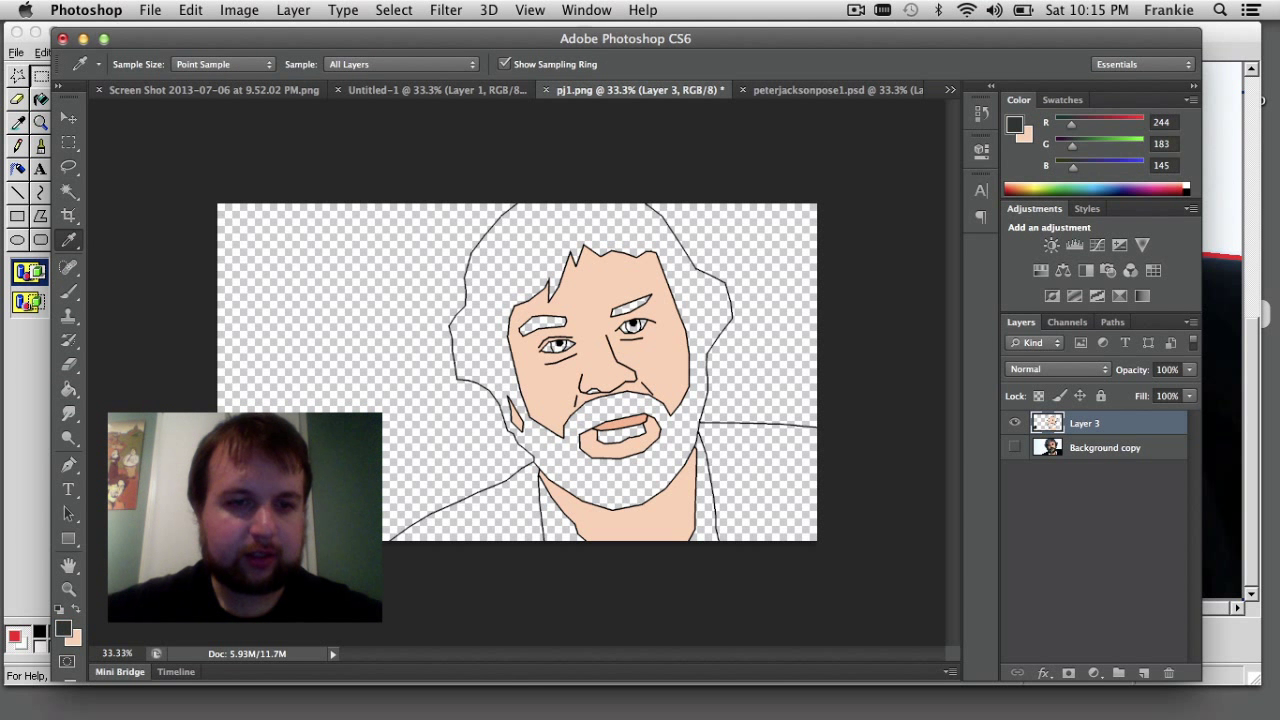
pyautogui.click(70, 392)
pyautogui.click(524, 265)
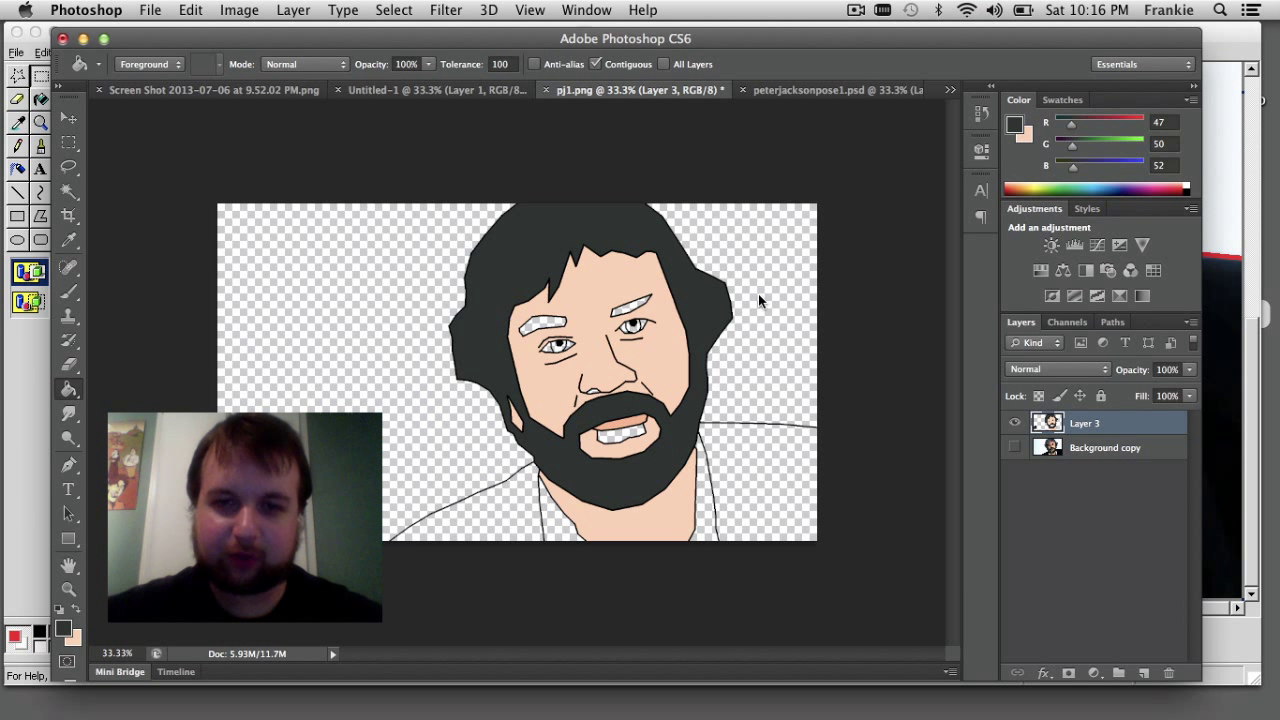
pyautogui.click(617, 437)
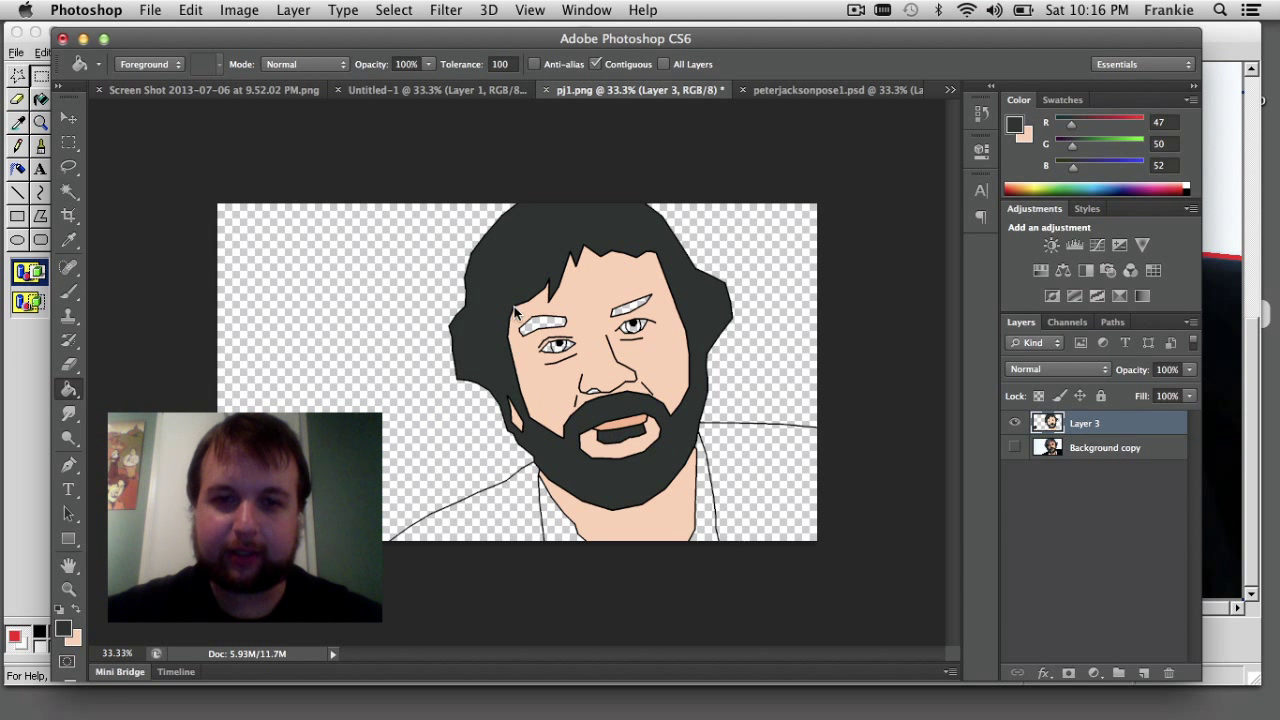
pyautogui.click(536, 327)
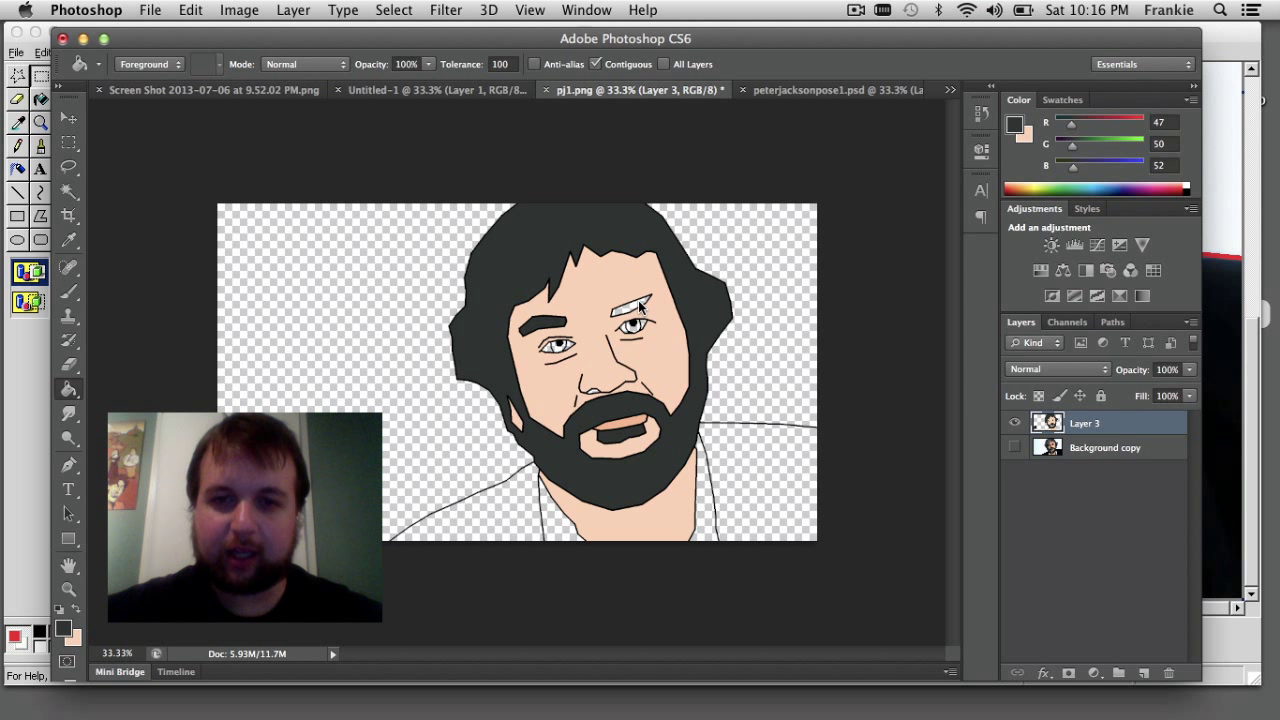
pyautogui.click(636, 308)
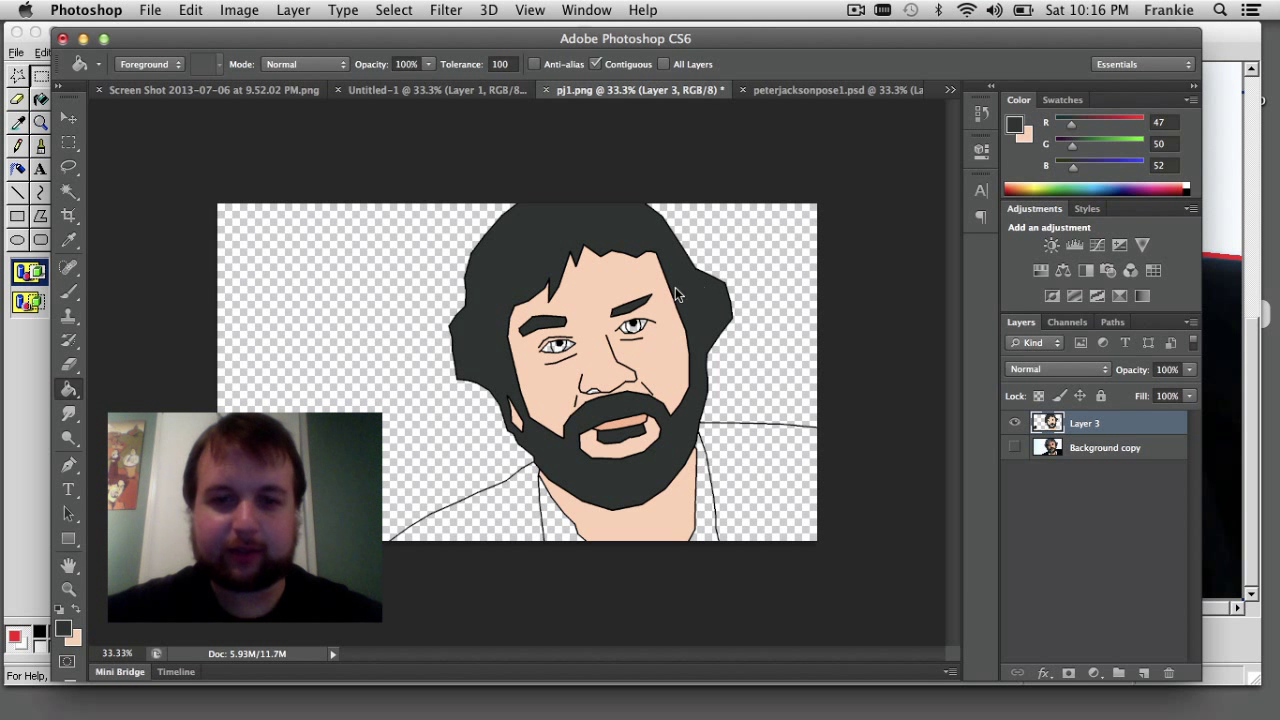
# - Sample a near-black colour (RGB 15, 20, 24) and fill both sides of the jacket with it
pyautogui.click(69, 240)
pyautogui.click(535, 512)
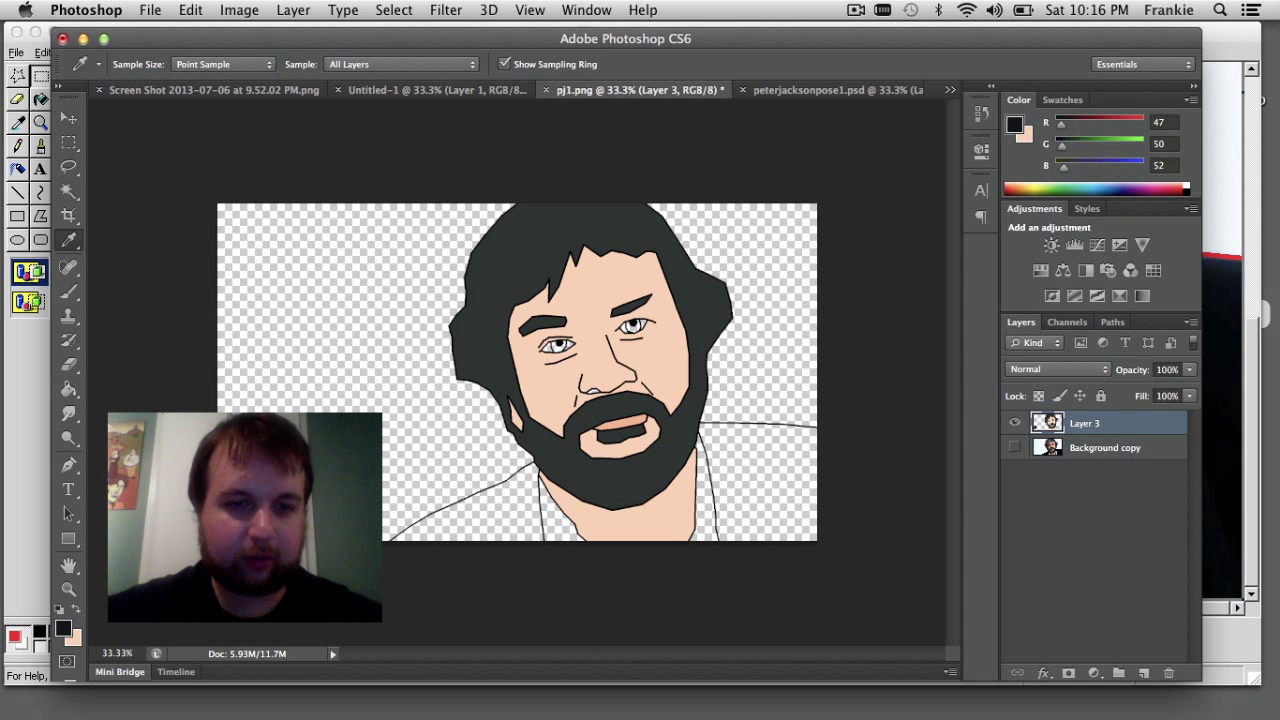
pyautogui.click(69, 389)
pyautogui.click(485, 524)
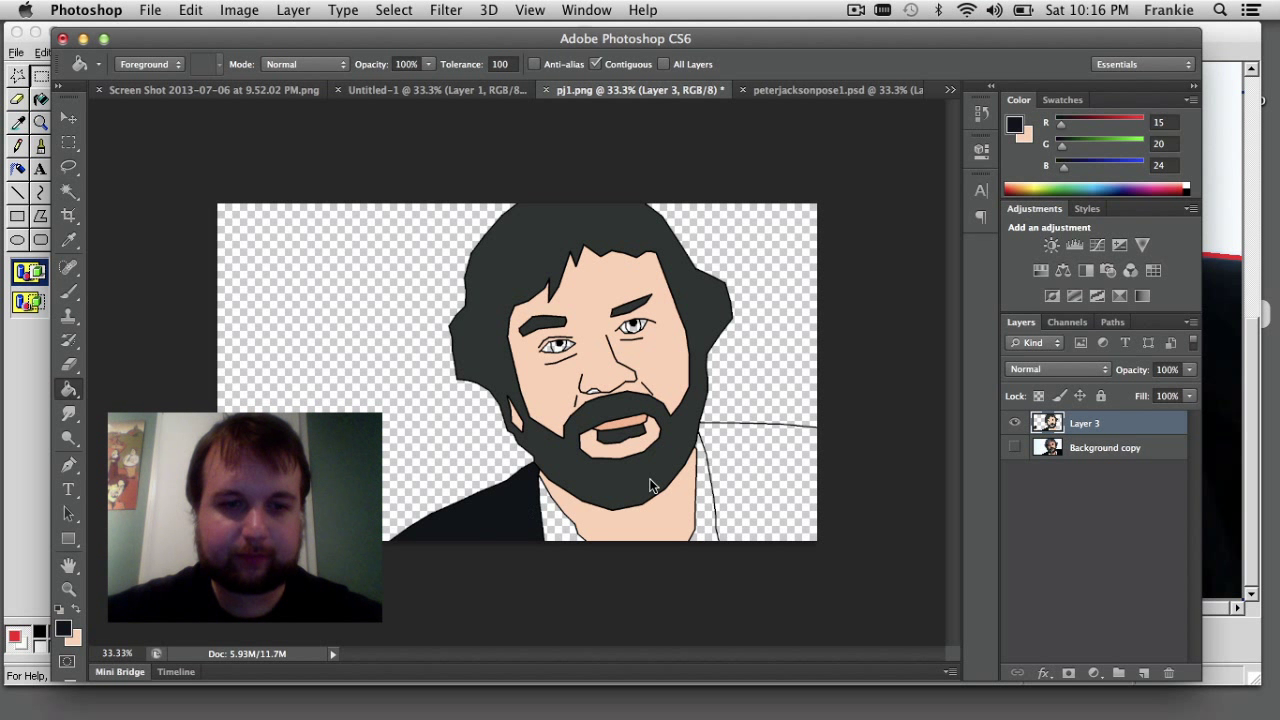
pyautogui.click(740, 476)
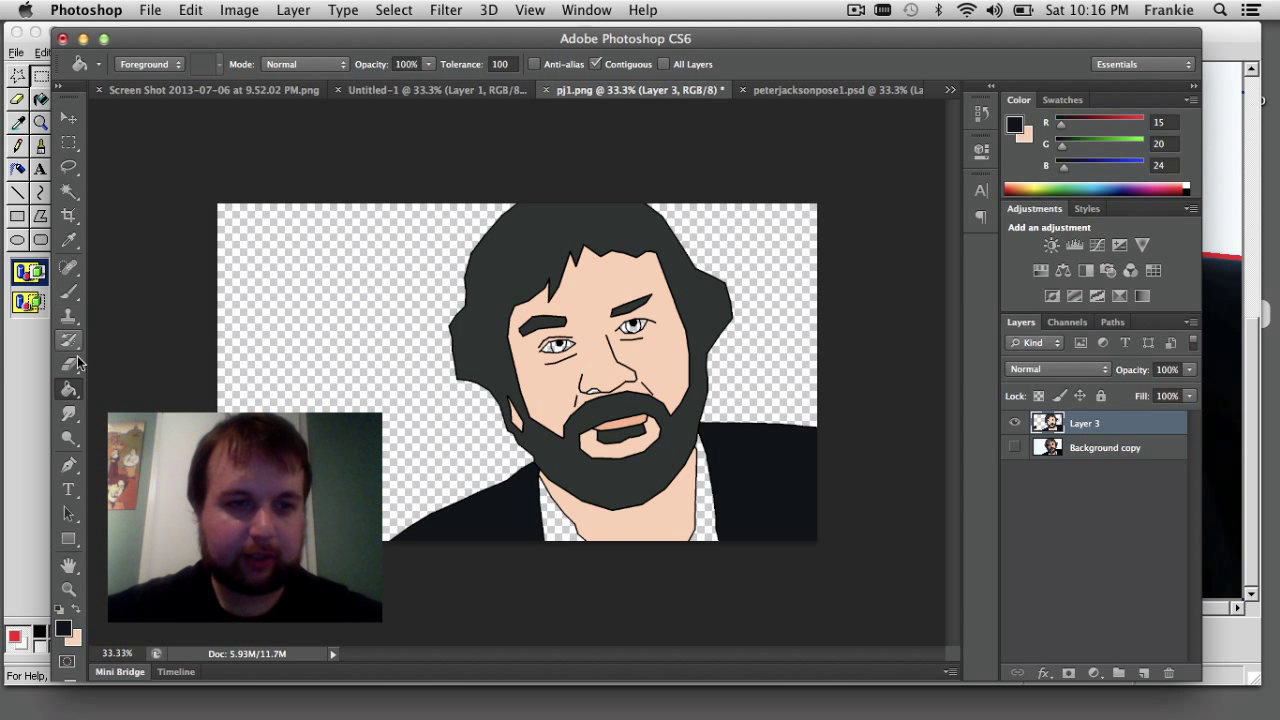
# - Sample a grey-green colour (RGB 147, 166, 145) and fill the irises of both eyes with it
pyautogui.click(70, 292)
pyautogui.click(68, 243)
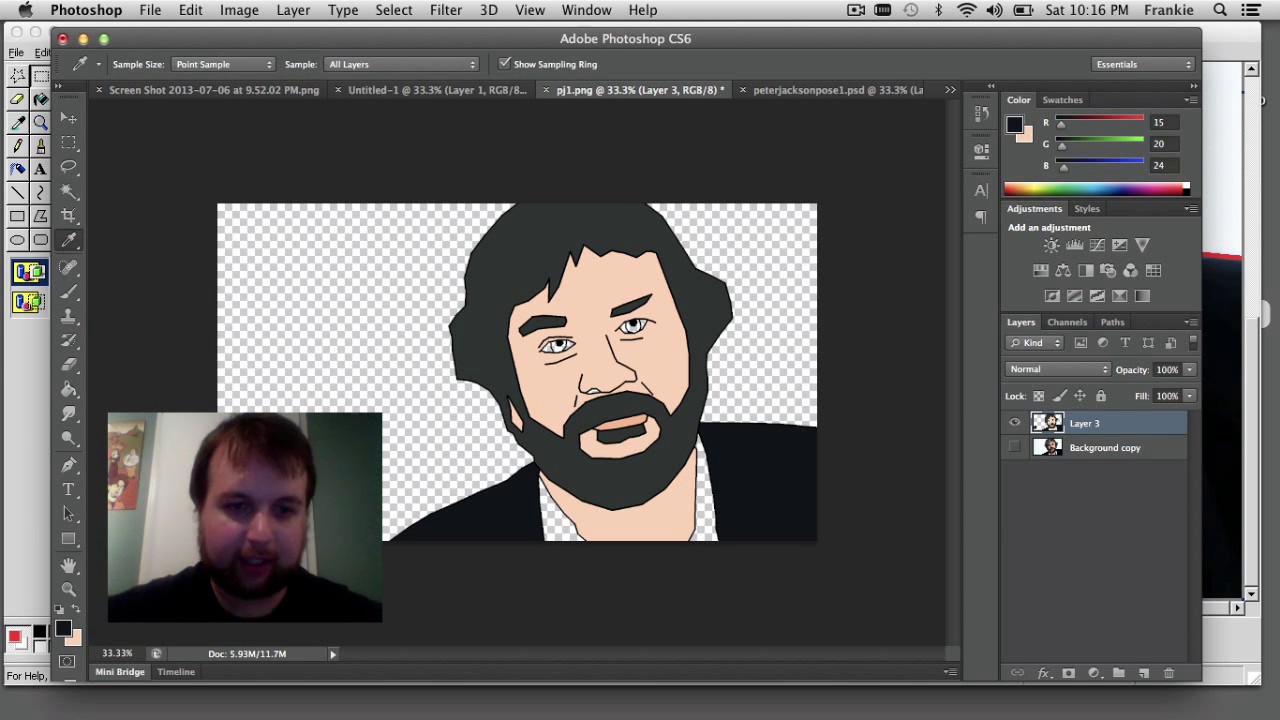
pyautogui.click(330, 440)
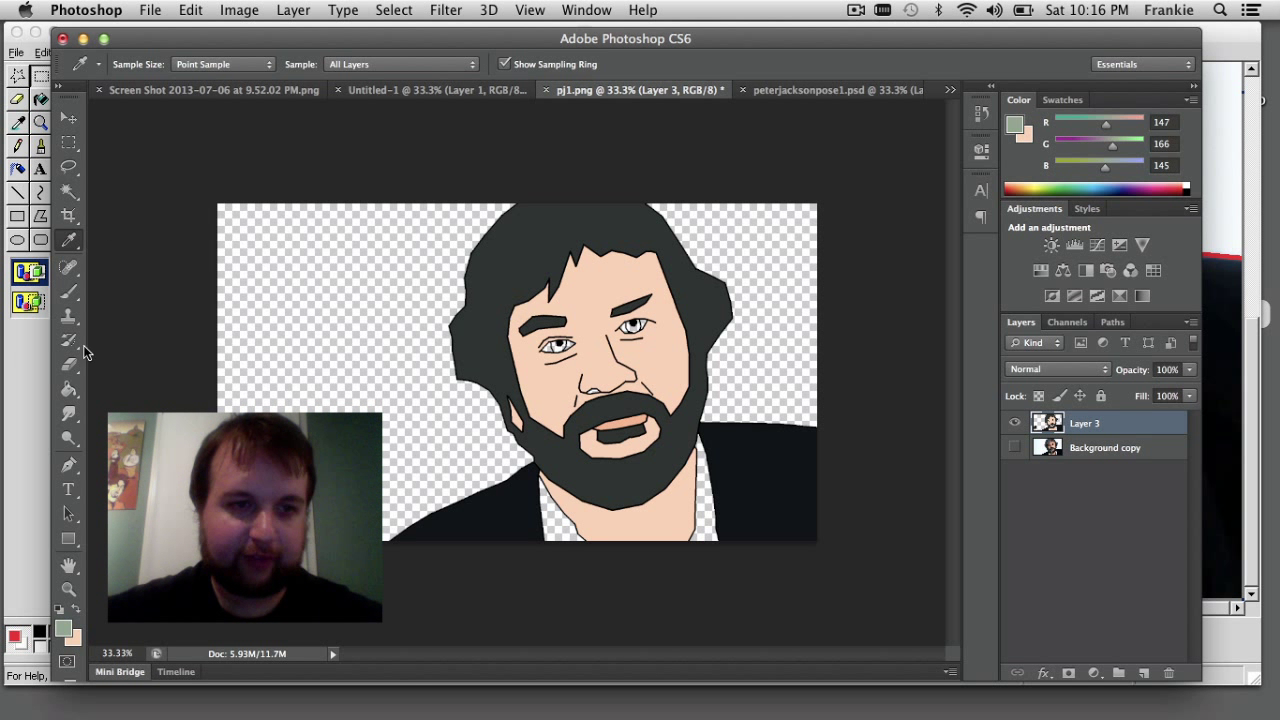
pyautogui.click(69, 389)
pyautogui.click(557, 347)
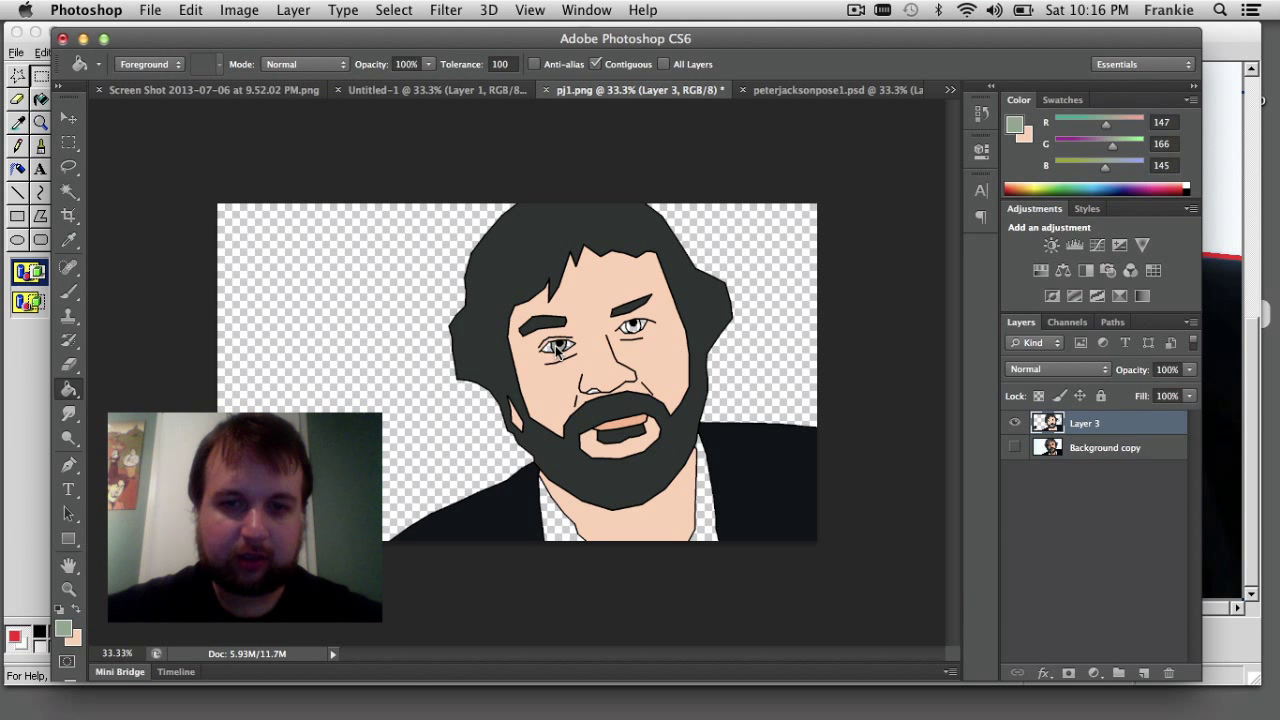
pyautogui.click(637, 327)
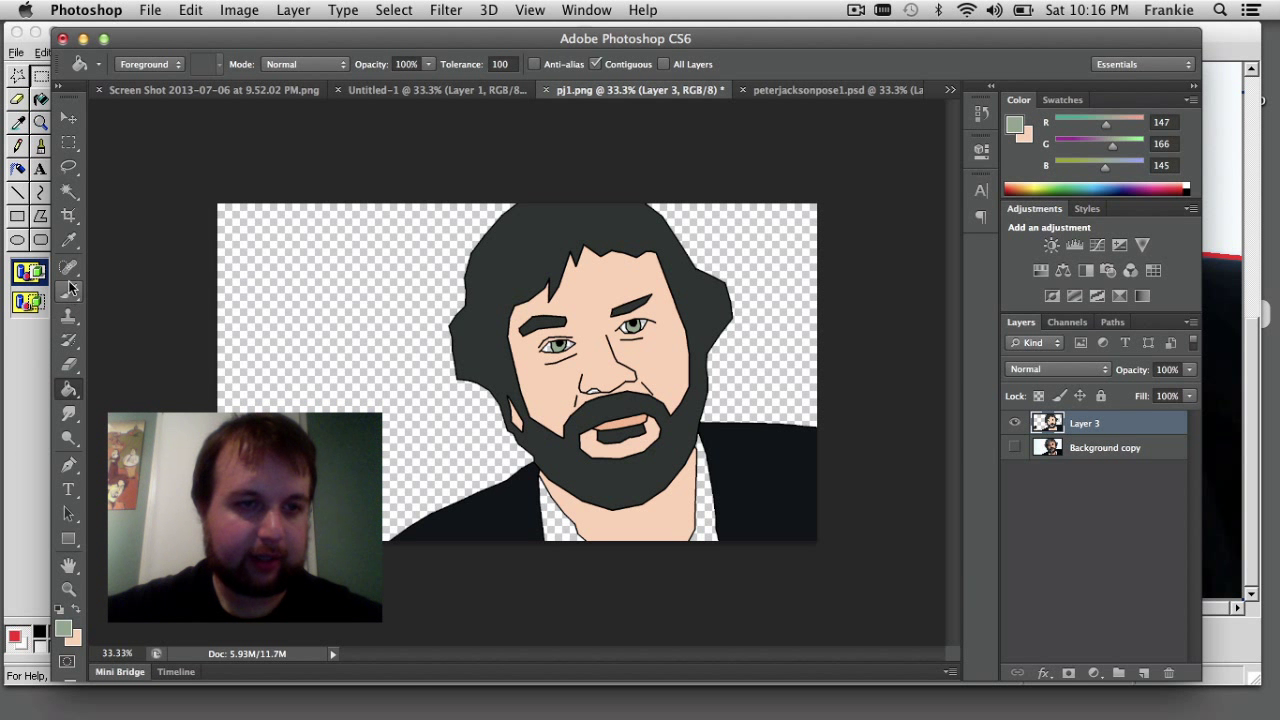
# - Sample the jacket's near-black colour (RGB 15, 20, 24) and fill the nostril with it
pyautogui.click(70, 243)
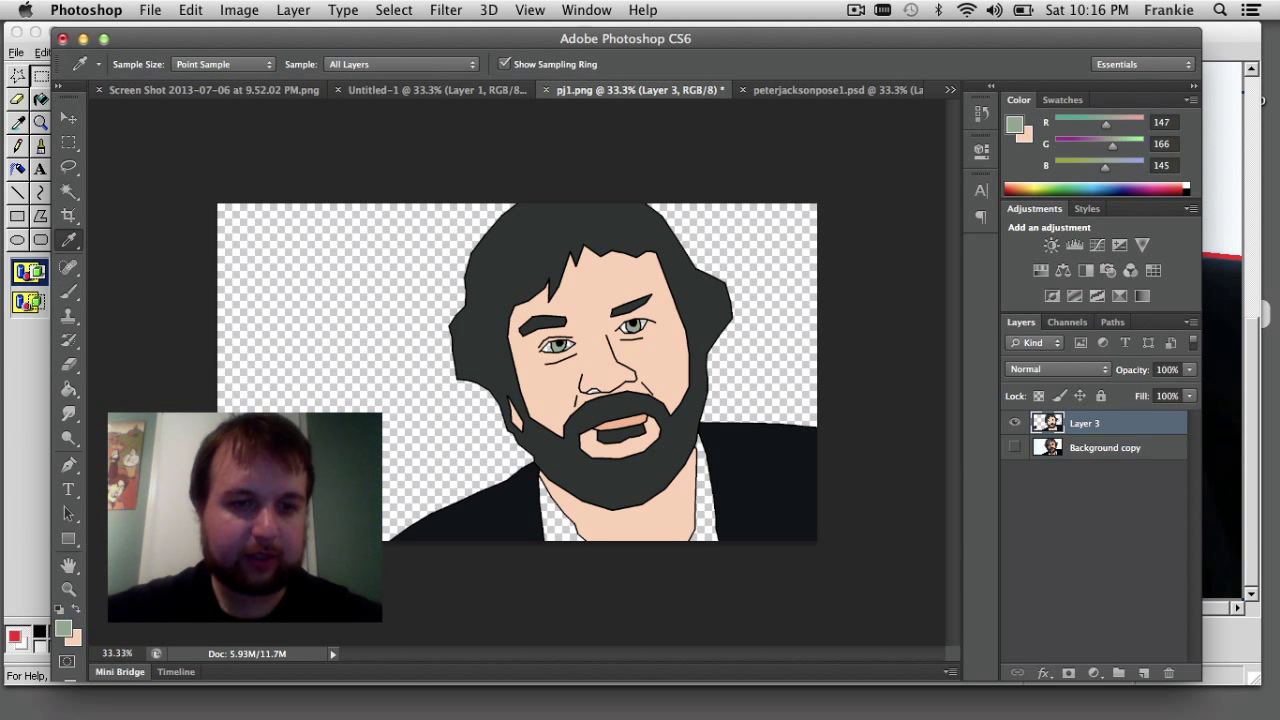
pyautogui.click(475, 330)
pyautogui.click(69, 389)
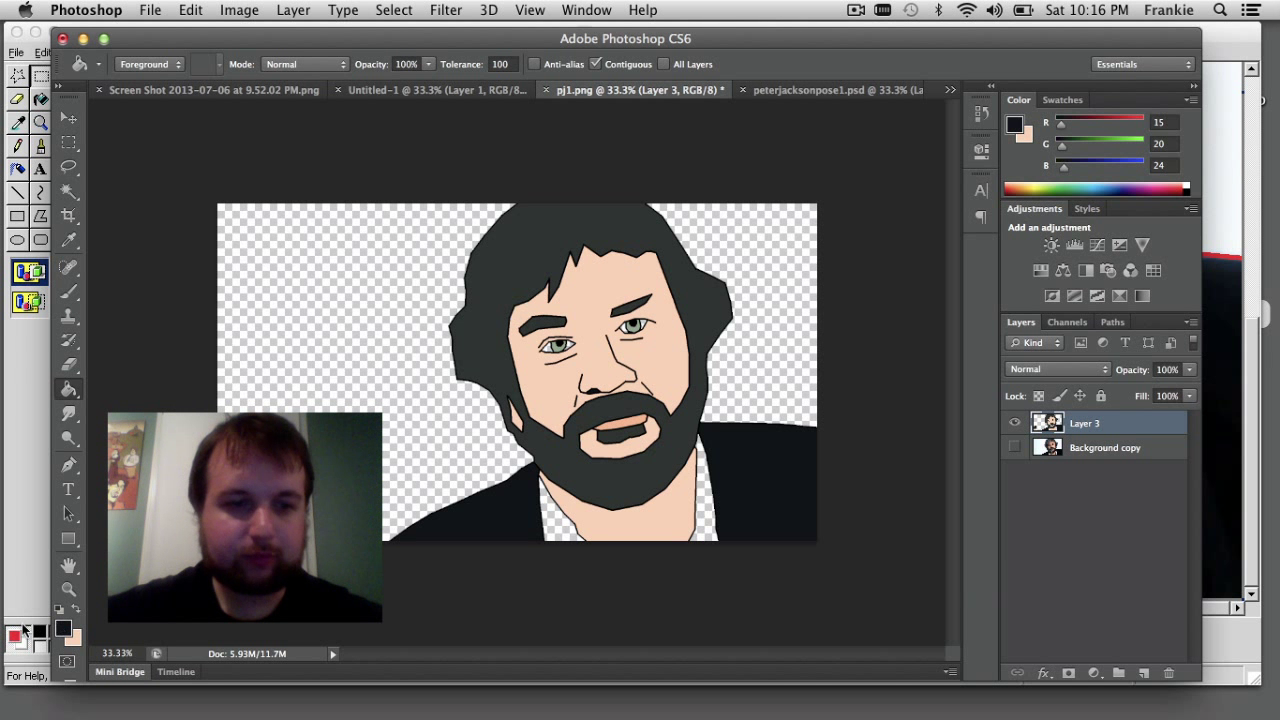
# - Set the foreground colour to off-white (RGB 243, 243, 243) and fill both sides of the shirt collar and the eye whites with it
pyautogui.press('F6')
pyautogui.moveTo(745, 350)
pyautogui.mouseDown()
pyautogui.moveTo(761, 336)
pyautogui.moveTo(694, 267)
pyautogui.mouseUp()
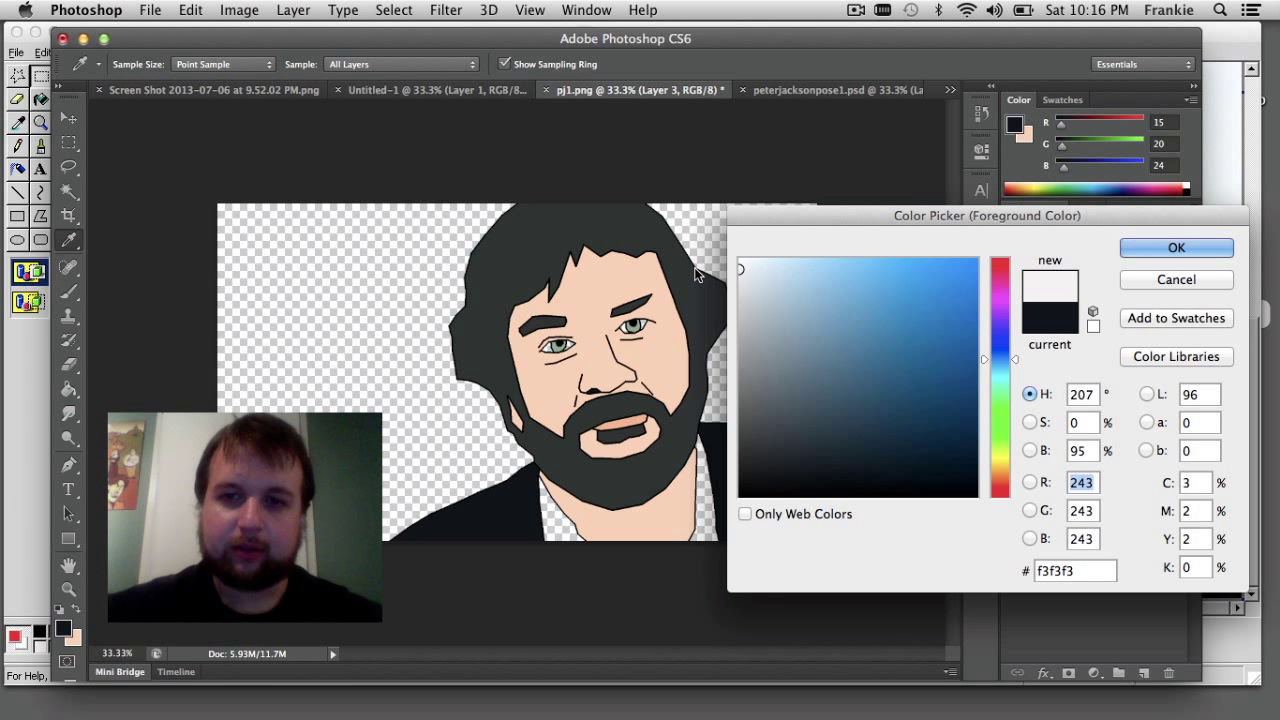
pyautogui.press('Return')
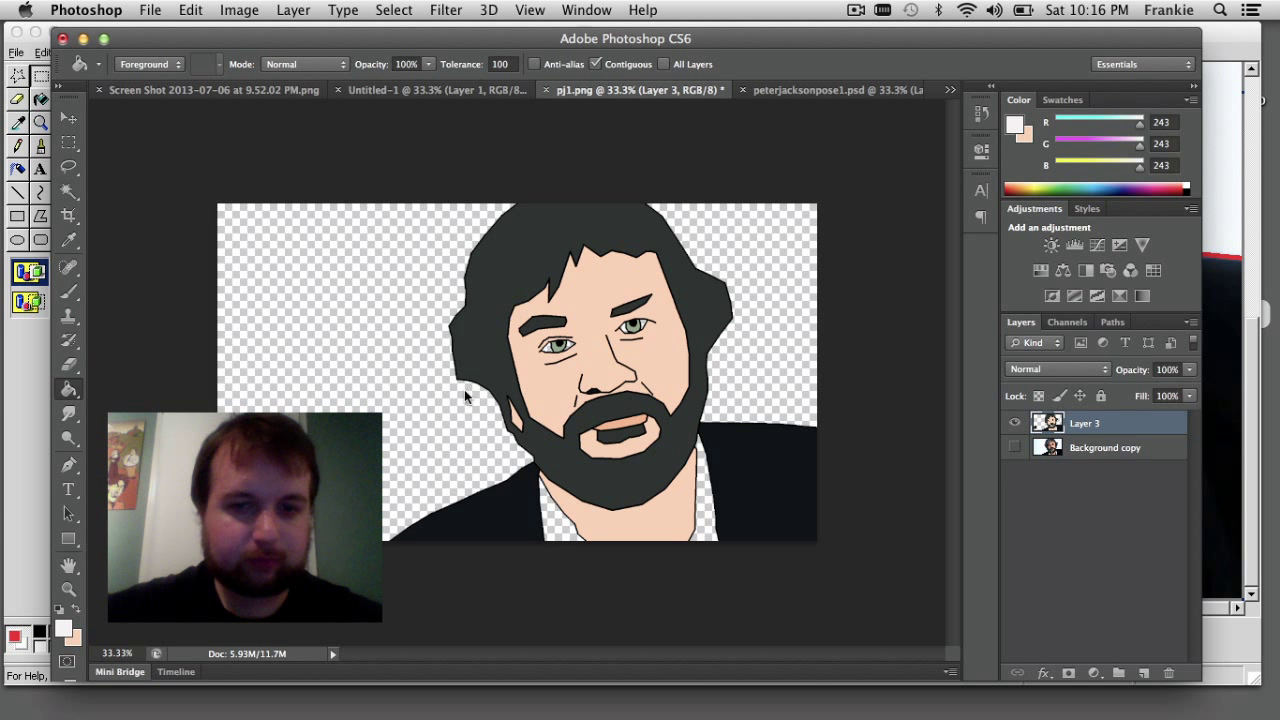
pyautogui.click(548, 515)
pyautogui.click(710, 516)
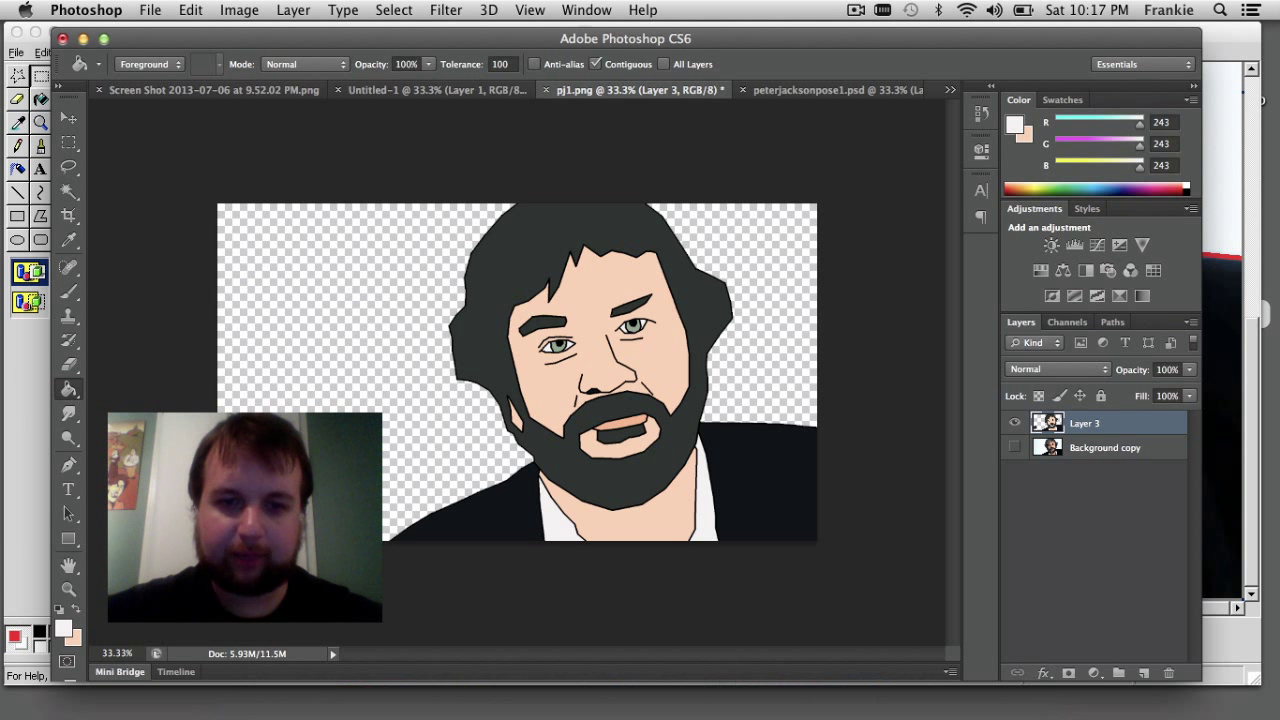
# - Try selecting and clearing the near-black areas using the Magic Wand with Contiguous off, undo the clearing and deselect
pyautogui.click(68, 191)
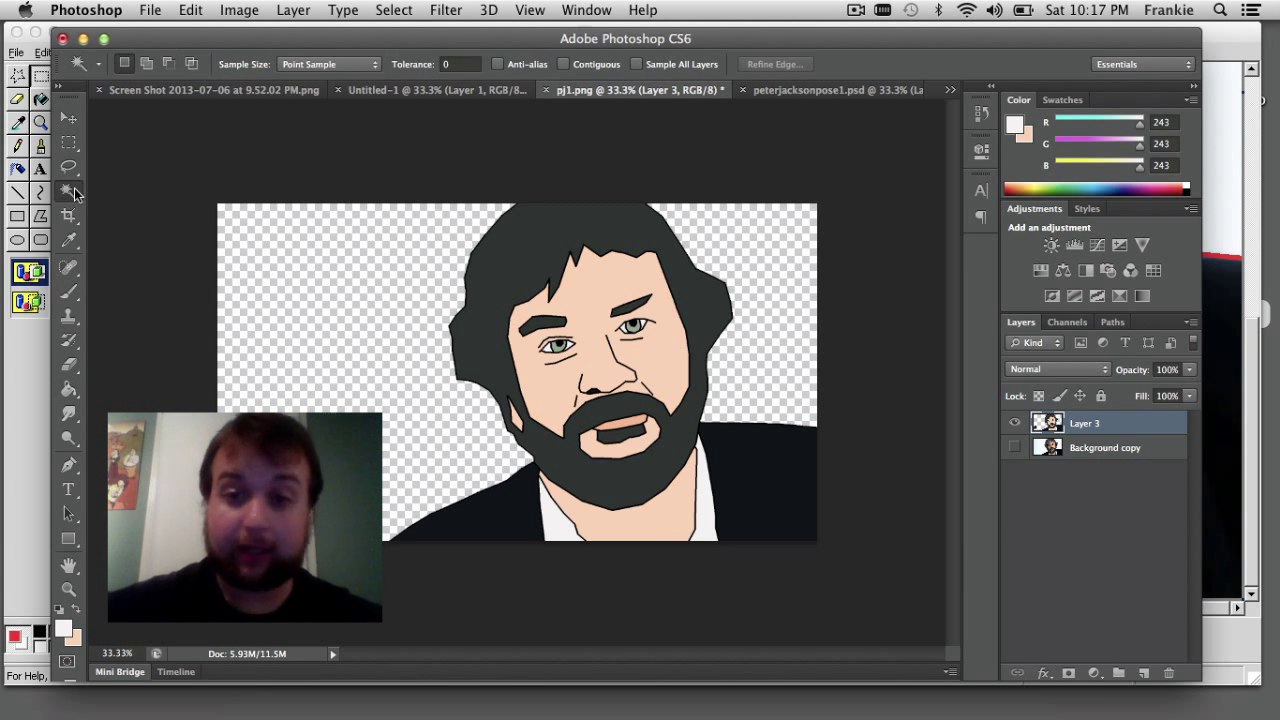
pyautogui.click(744, 456)
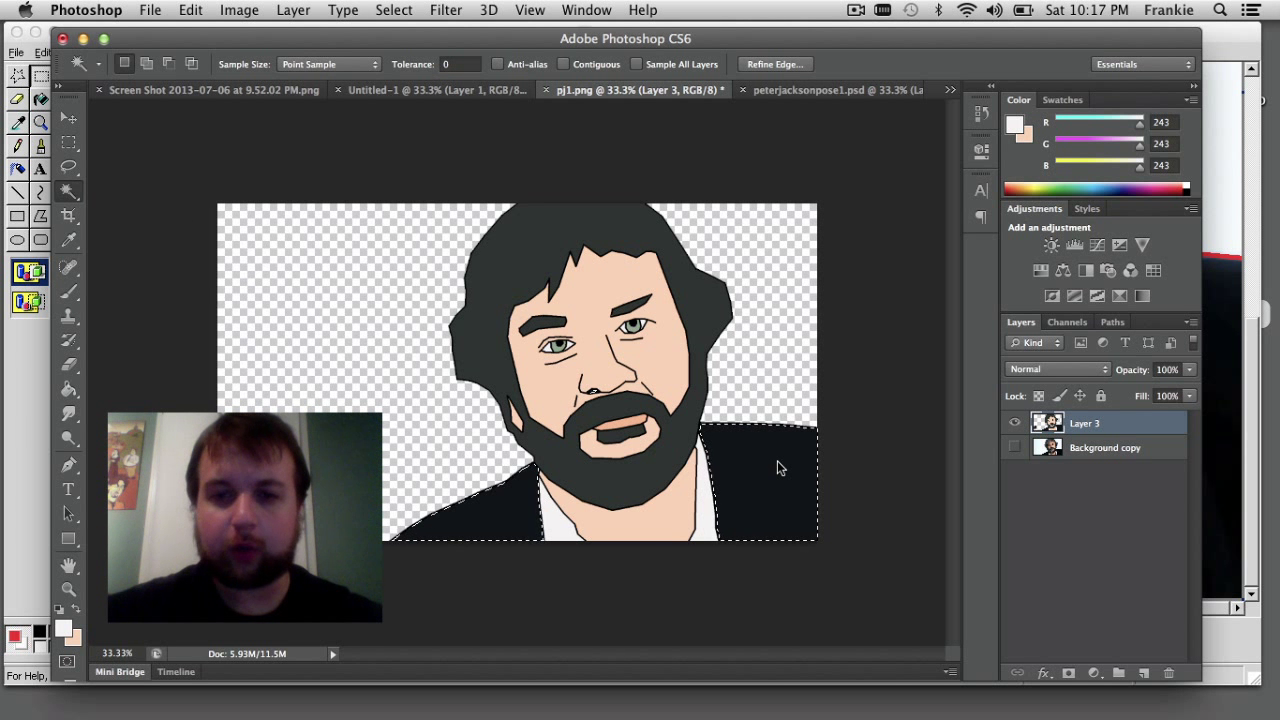
pyautogui.press('Delete')
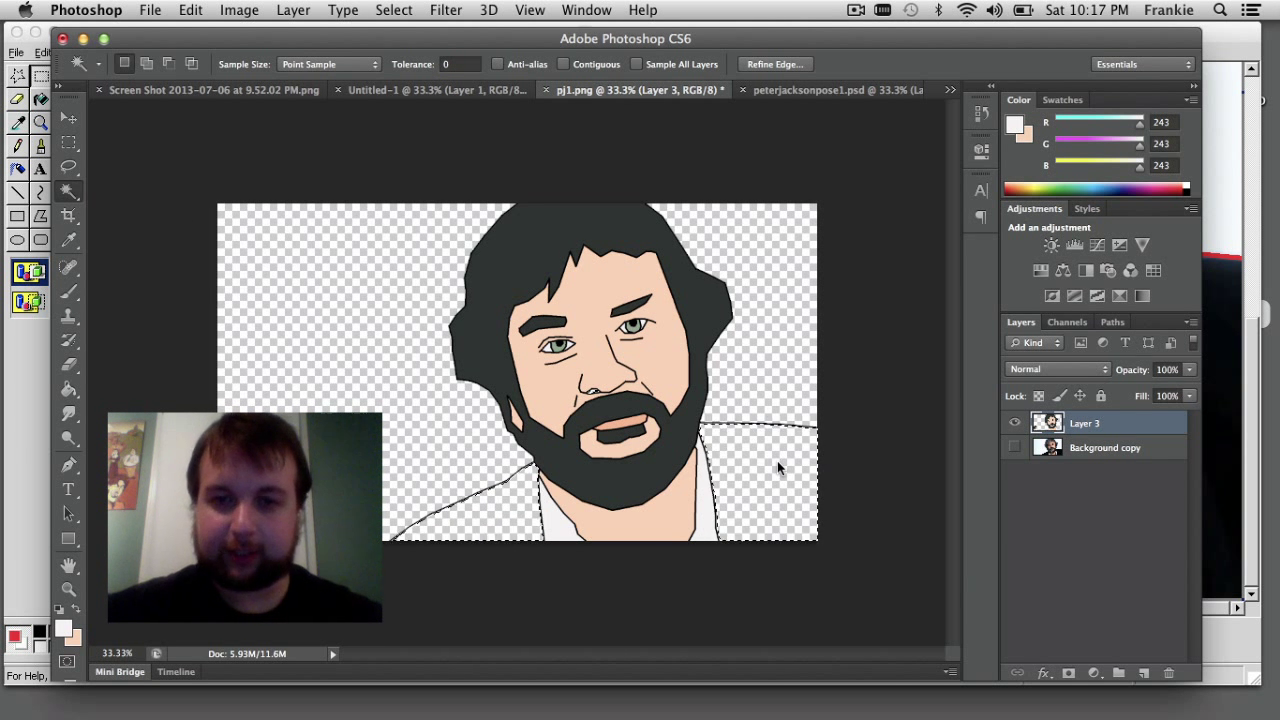
pyautogui.hotkey('ctrl', 'z')
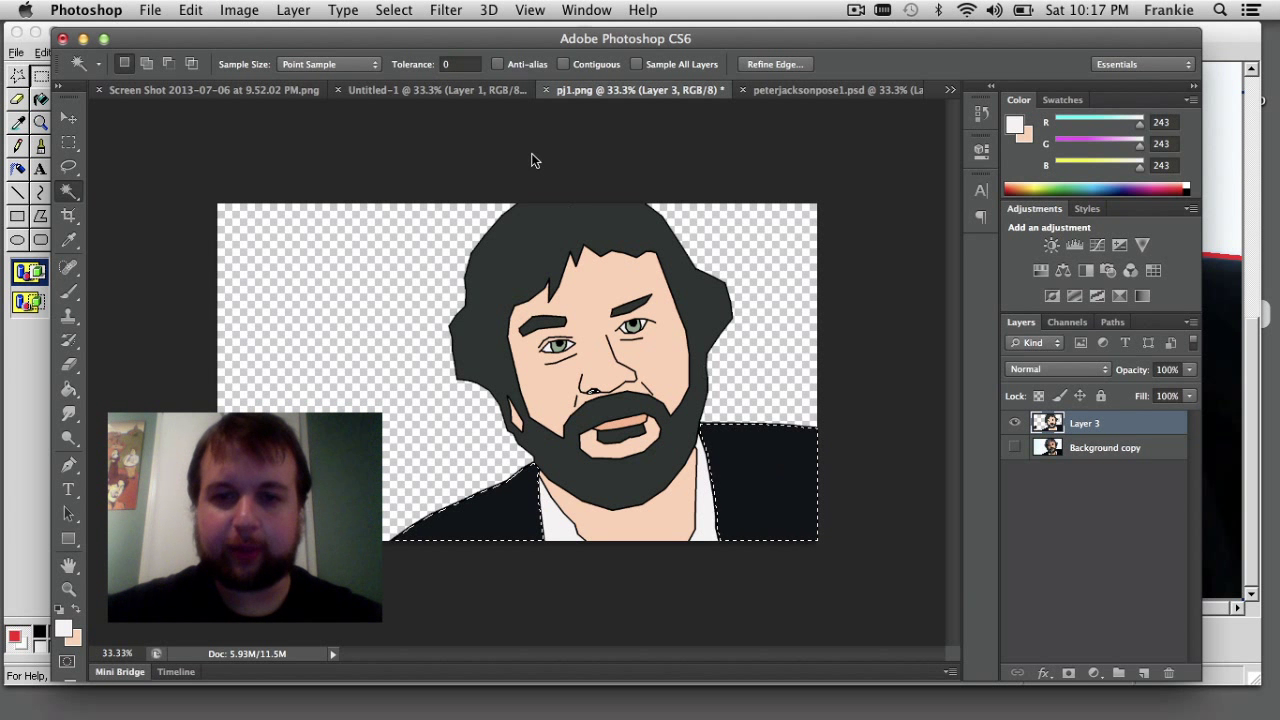
pyautogui.click(69, 142)
pyautogui.click(280, 178)
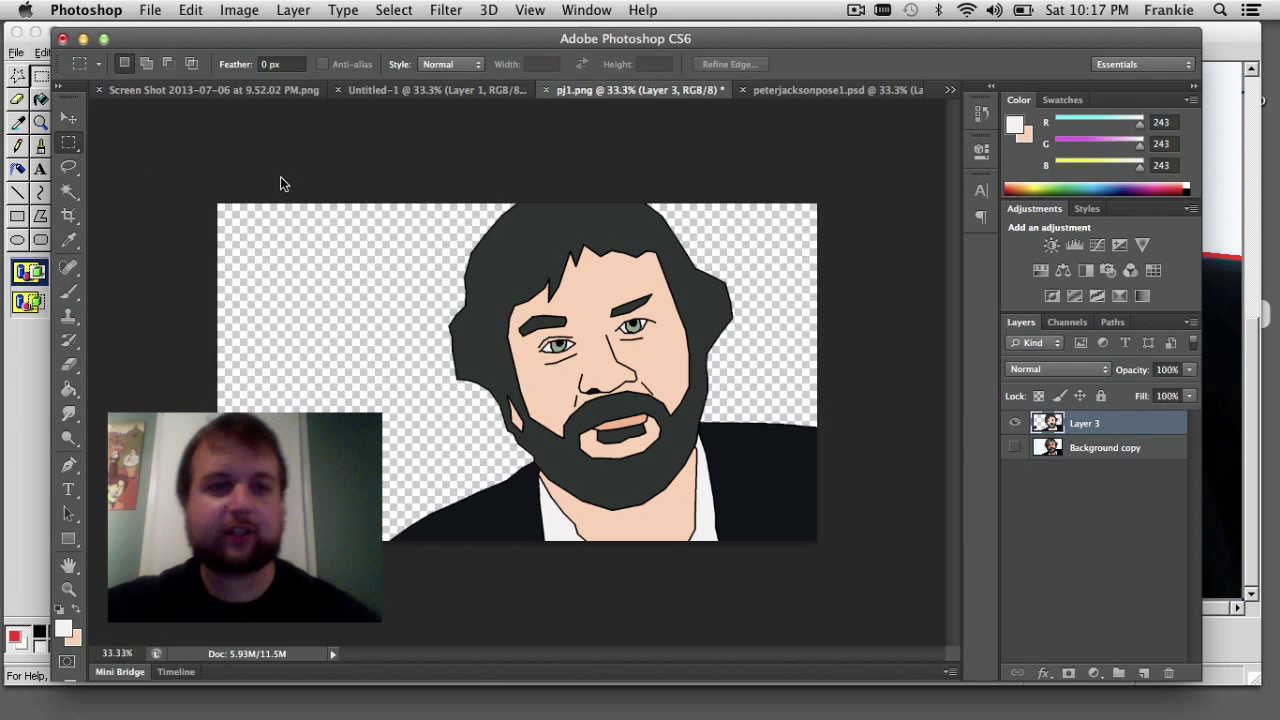
# - Try selecting and clearing only the right side of the jacket using the Magic Wand with Contiguous on, undo the clearing and deselect
pyautogui.click(69, 192)
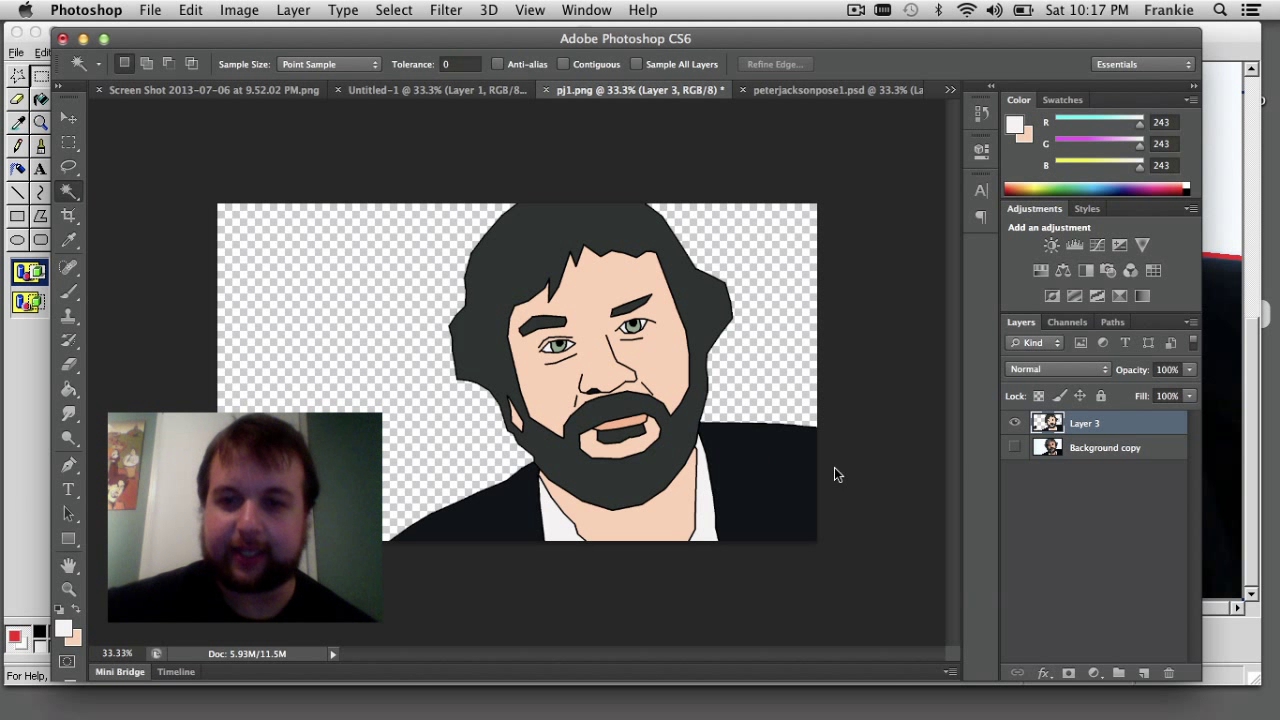
pyautogui.click(564, 64)
pyautogui.click(781, 484)
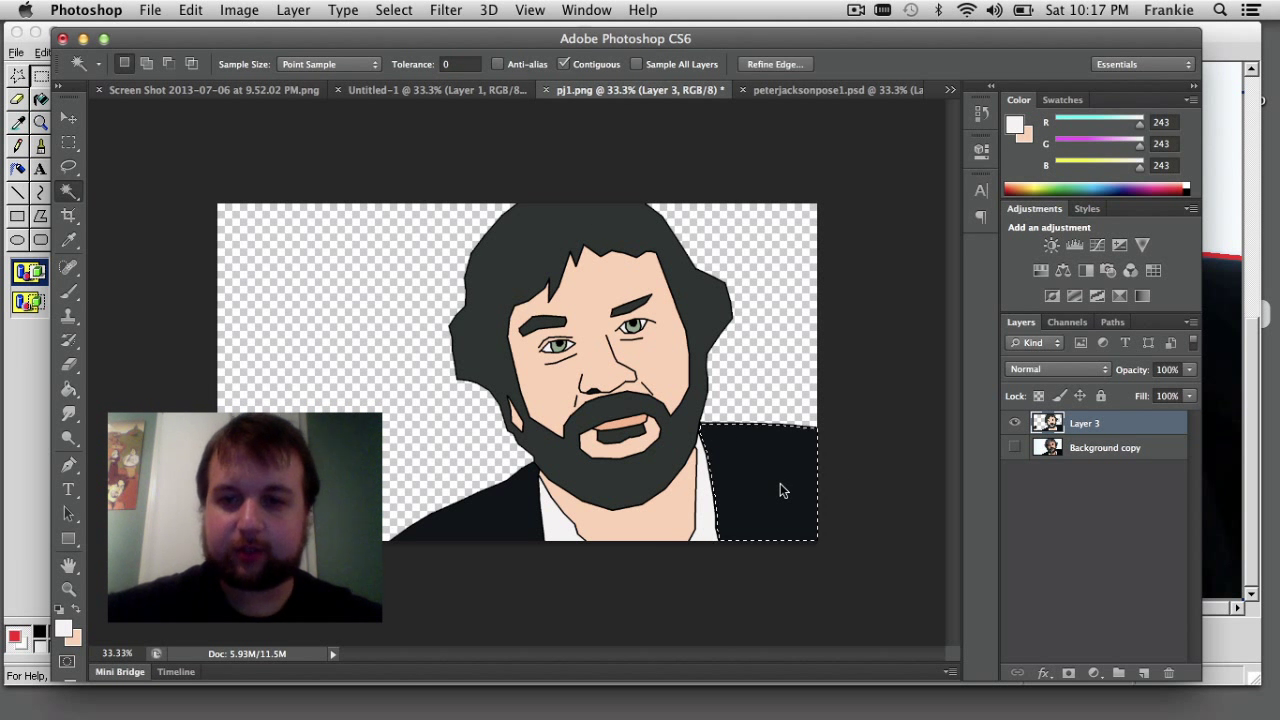
pyautogui.press('Delete')
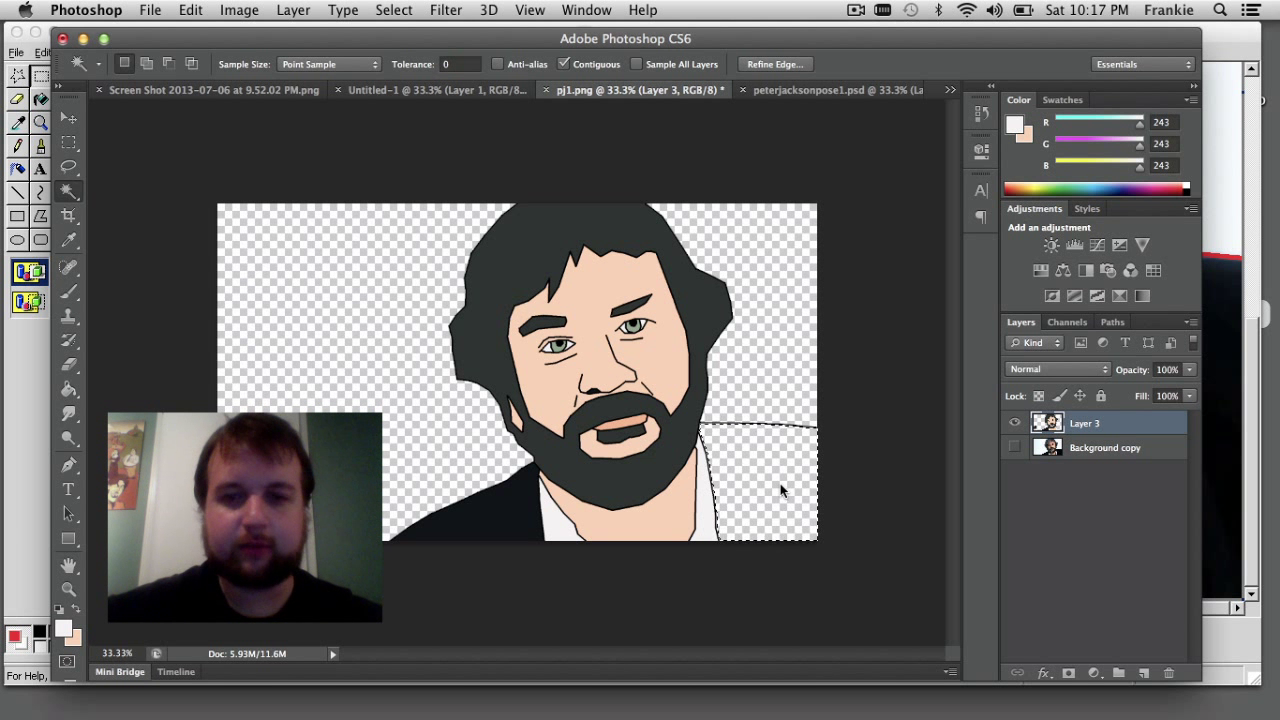
pyautogui.hotkey('ctrl', 'z')
pyautogui.click(68, 142)
pyautogui.hotkey('ctrl', 'd')
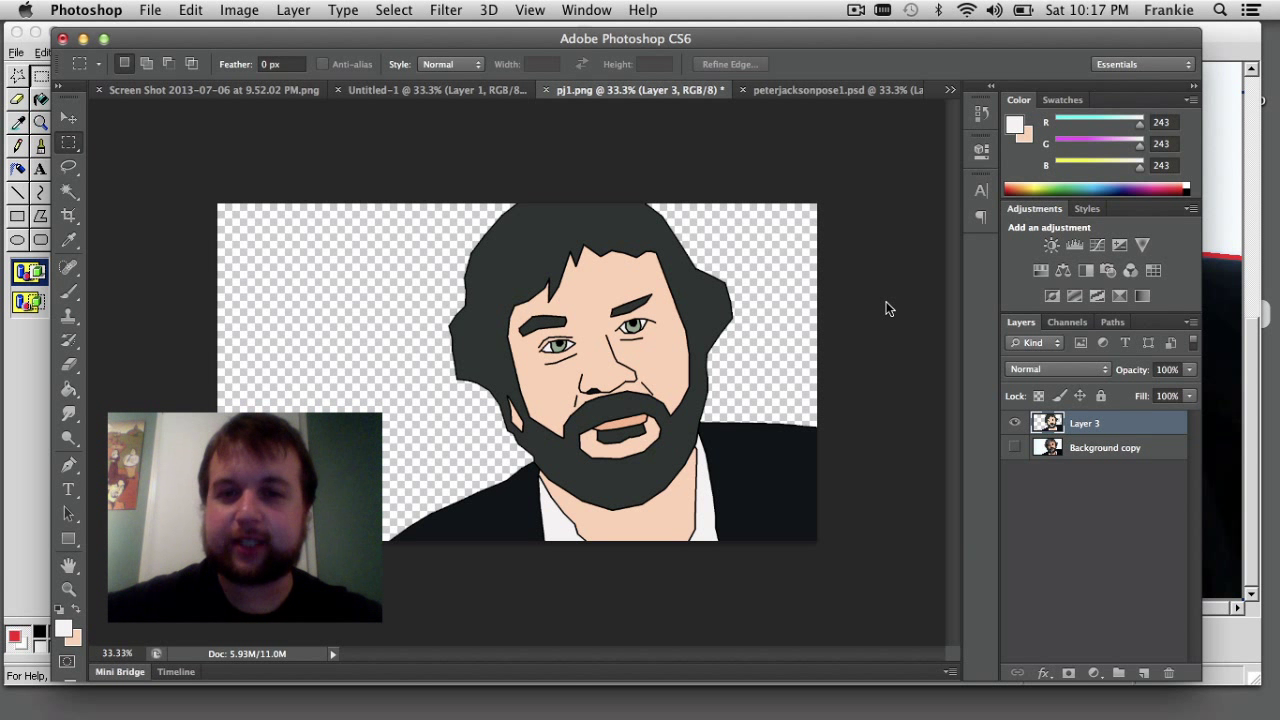
# - Show the Background copy layer and apply a Gaussian Blur with a radius of 17.6 pixels to it
pyautogui.click(1015, 448)
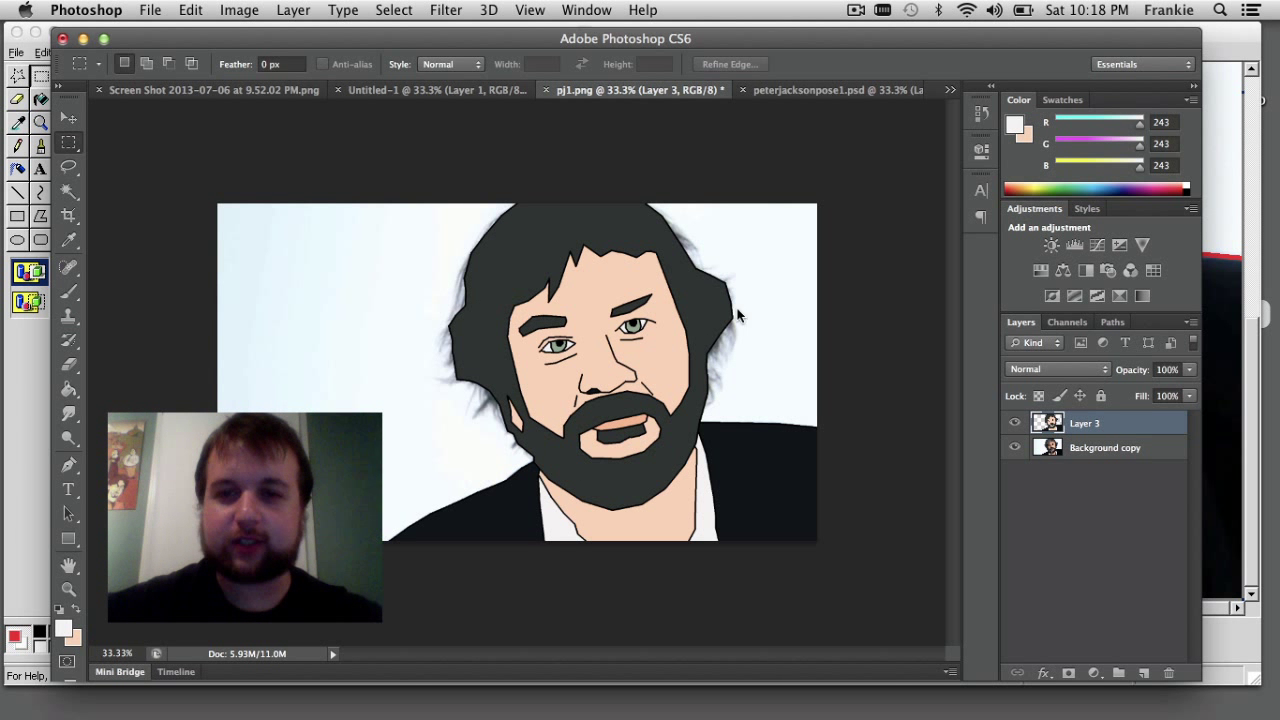
pyautogui.click(1060, 450)
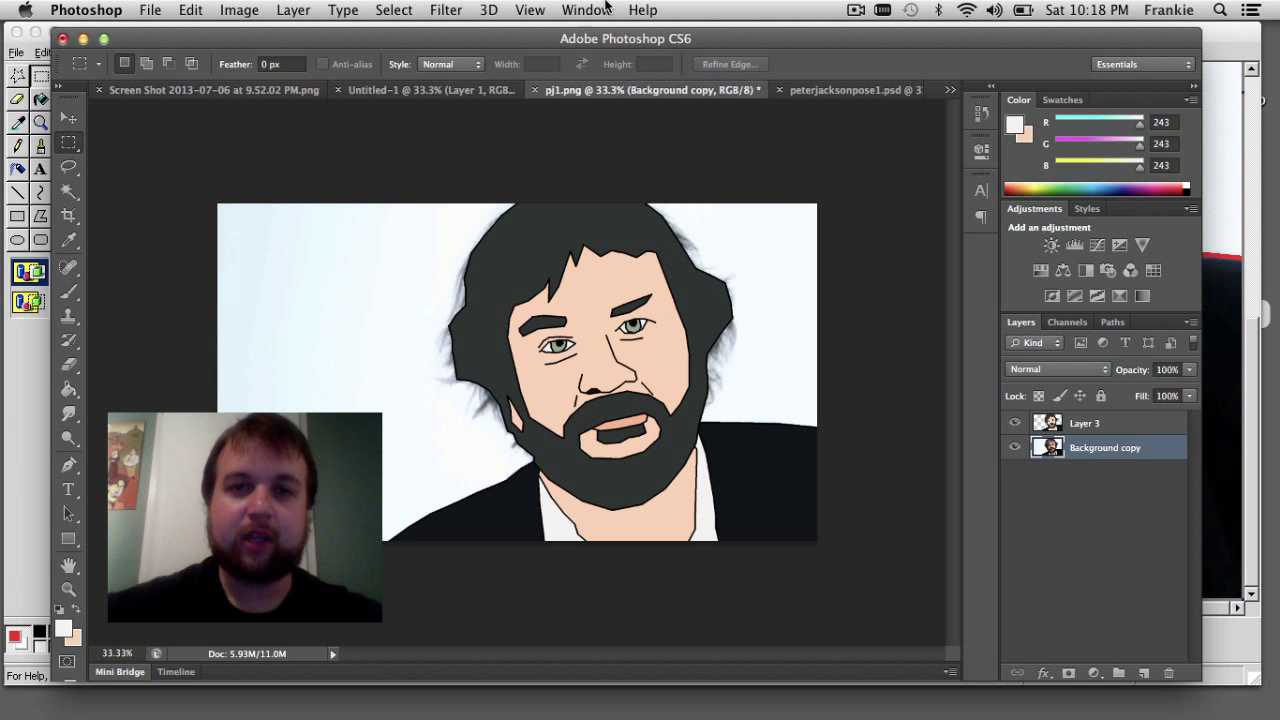
pyautogui.click(456, 8)
pyautogui.moveTo(552, 226)
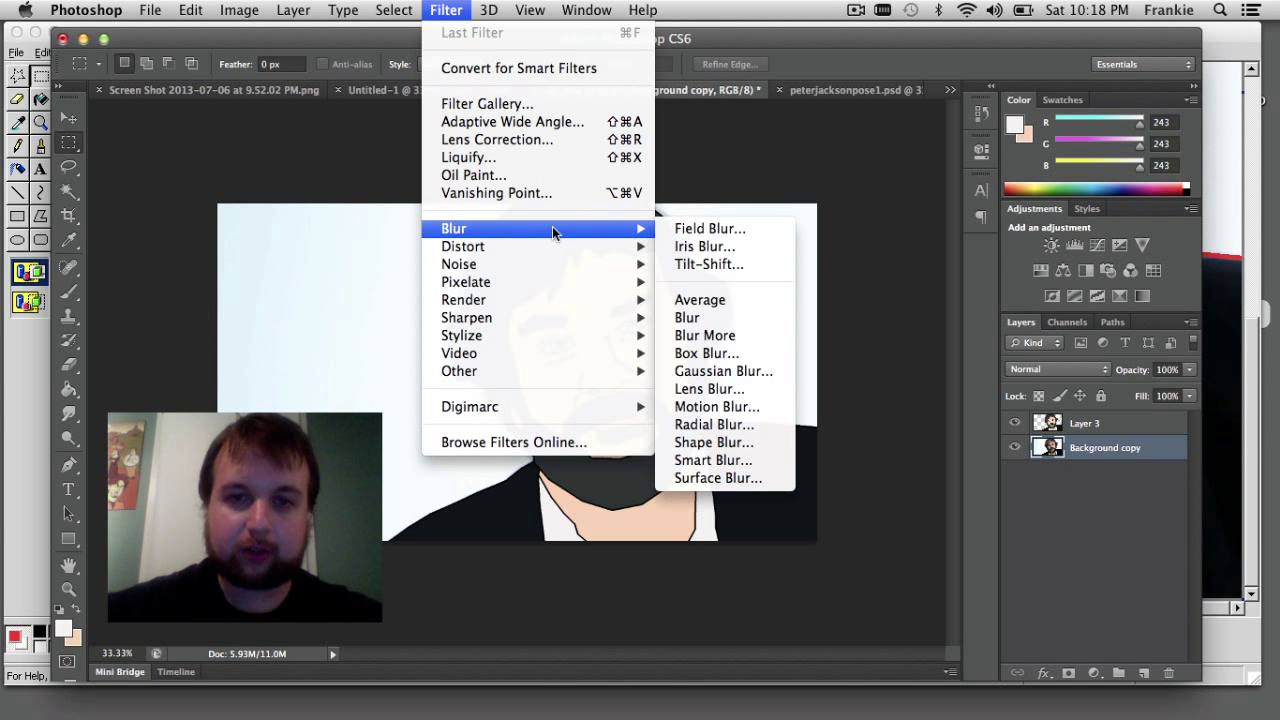
pyautogui.click(735, 372)
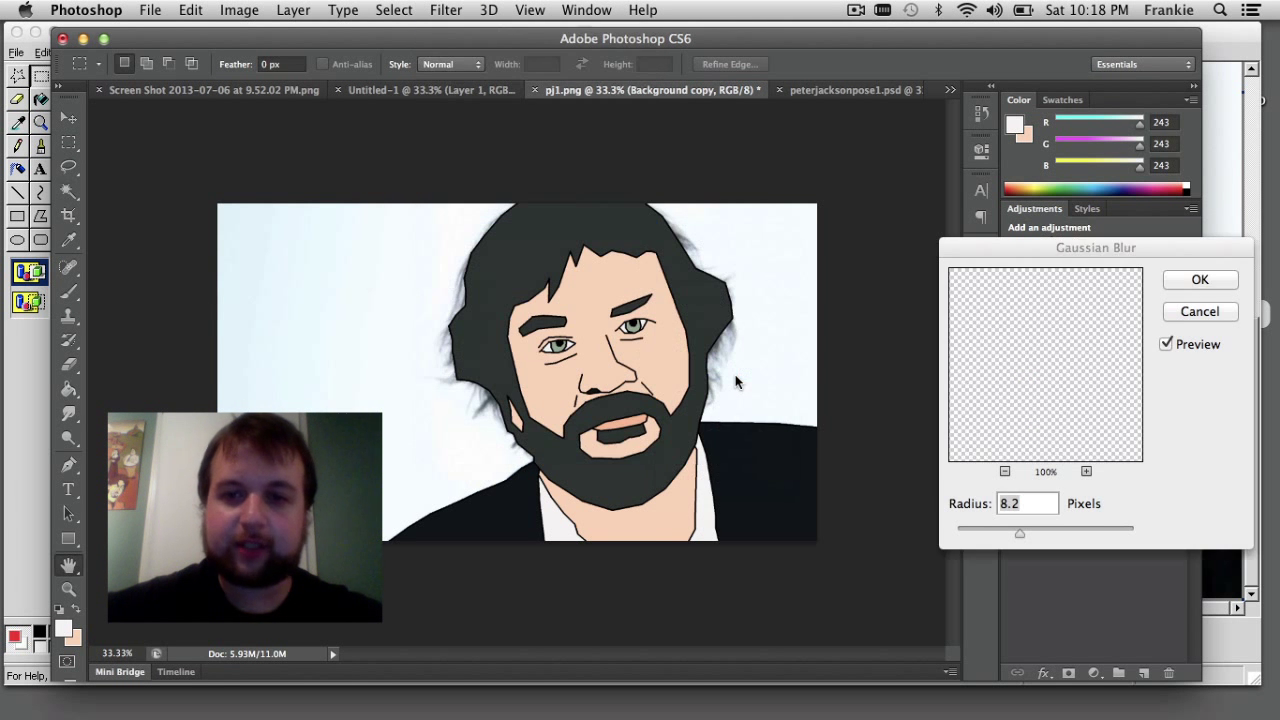
pyautogui.click(1027, 532)
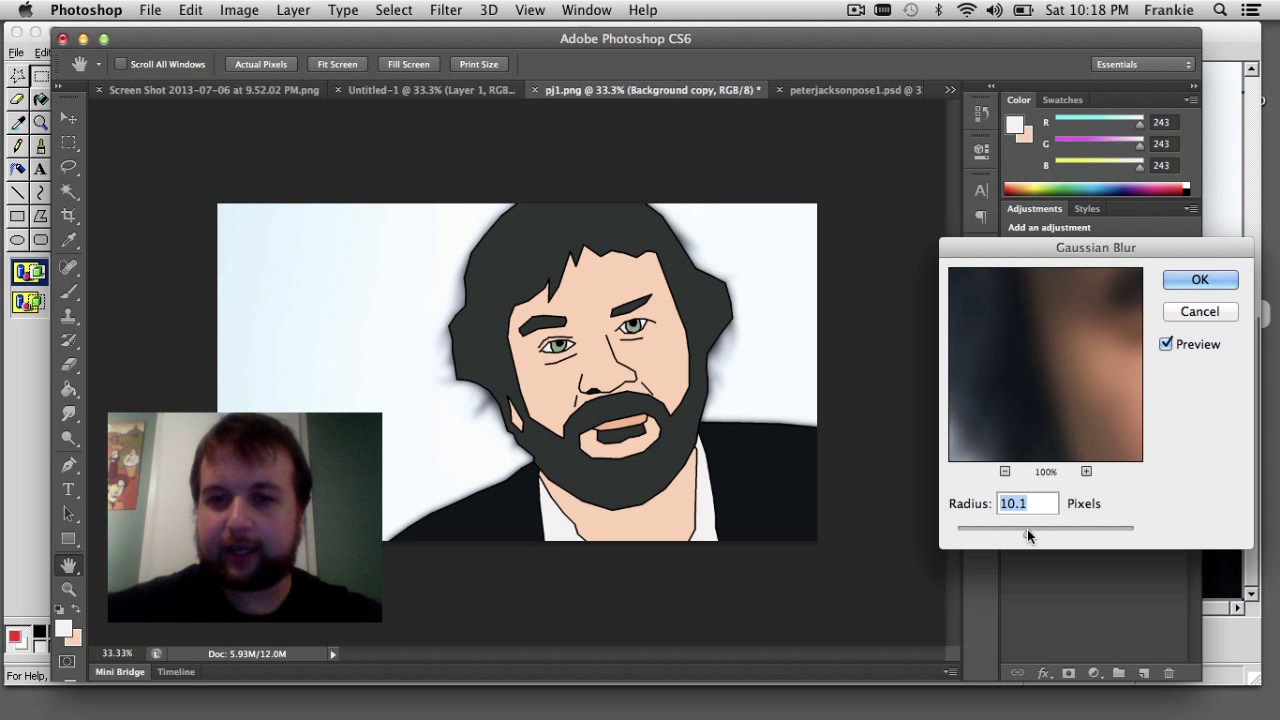
pyautogui.moveTo(1027, 532); pyautogui.dragTo(1047, 530)
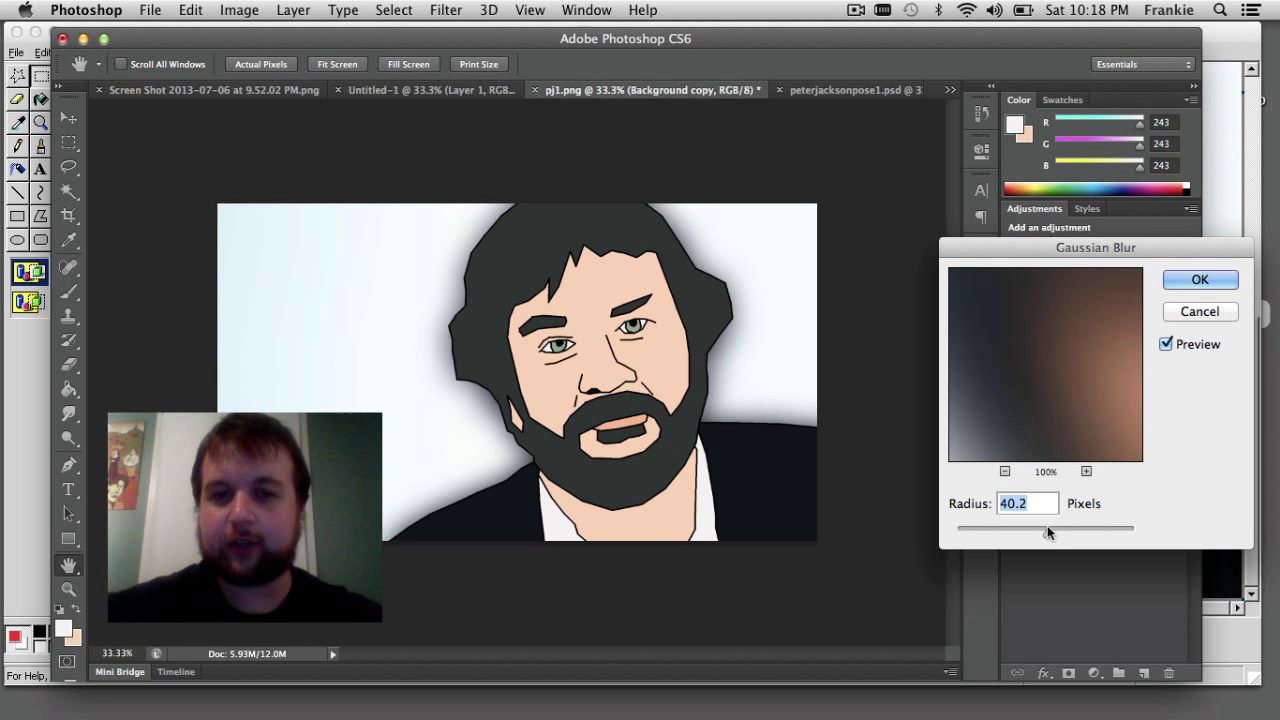
pyautogui.moveTo(1047, 531); pyautogui.dragTo(1038, 536)
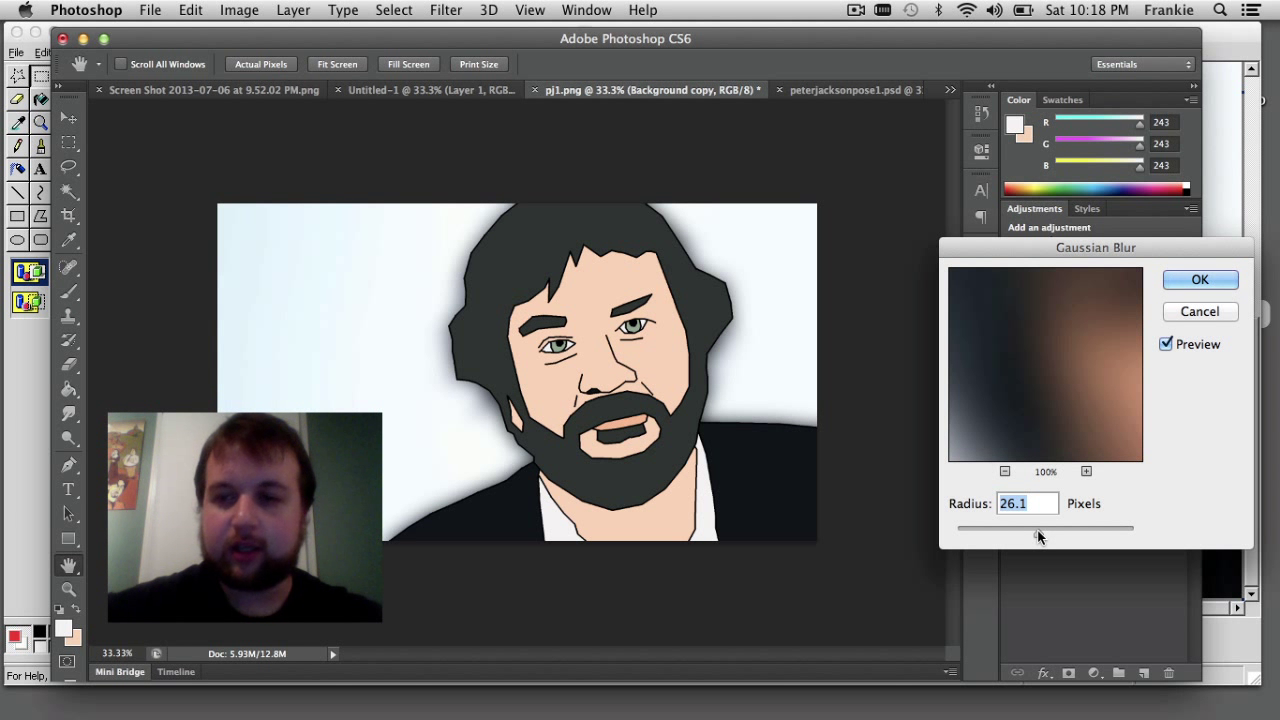
pyautogui.moveTo(1038, 536); pyautogui.dragTo(1032, 532)
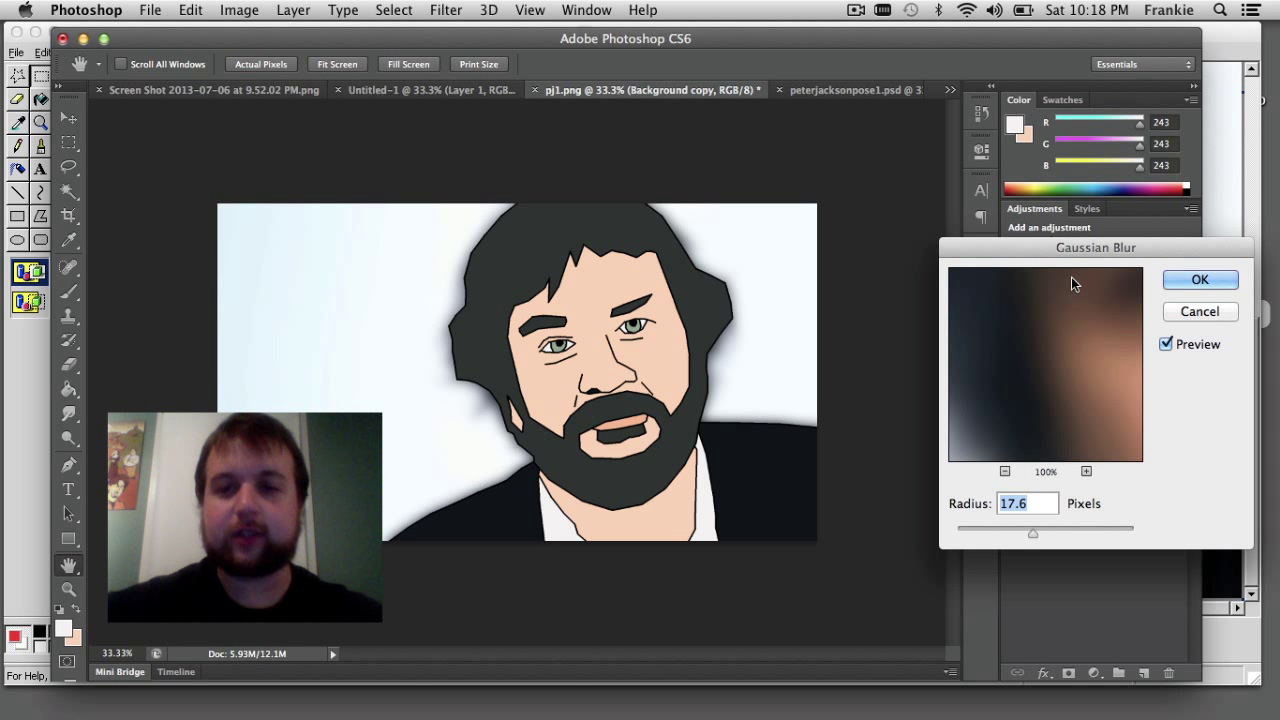
pyautogui.click(1181, 274)
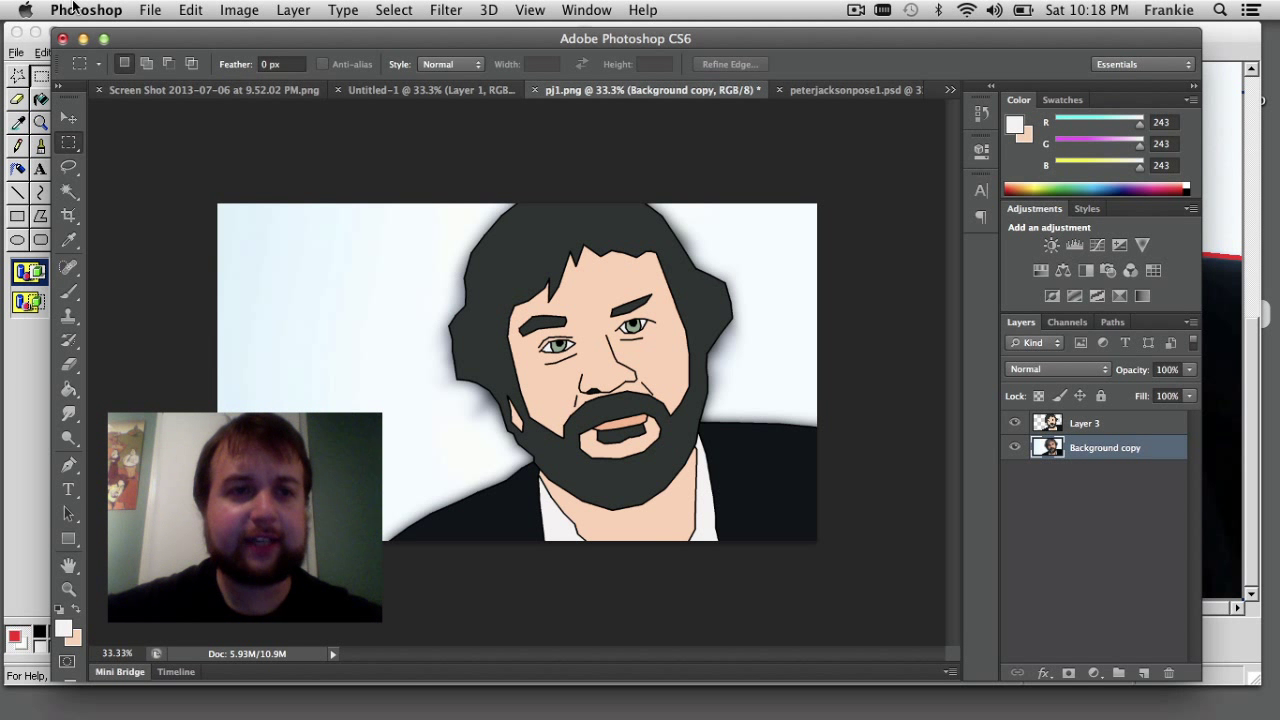
# - Save the document to the Desktop as pj1.psd in Photoshop format with its layers
pyautogui.click(151, 10)
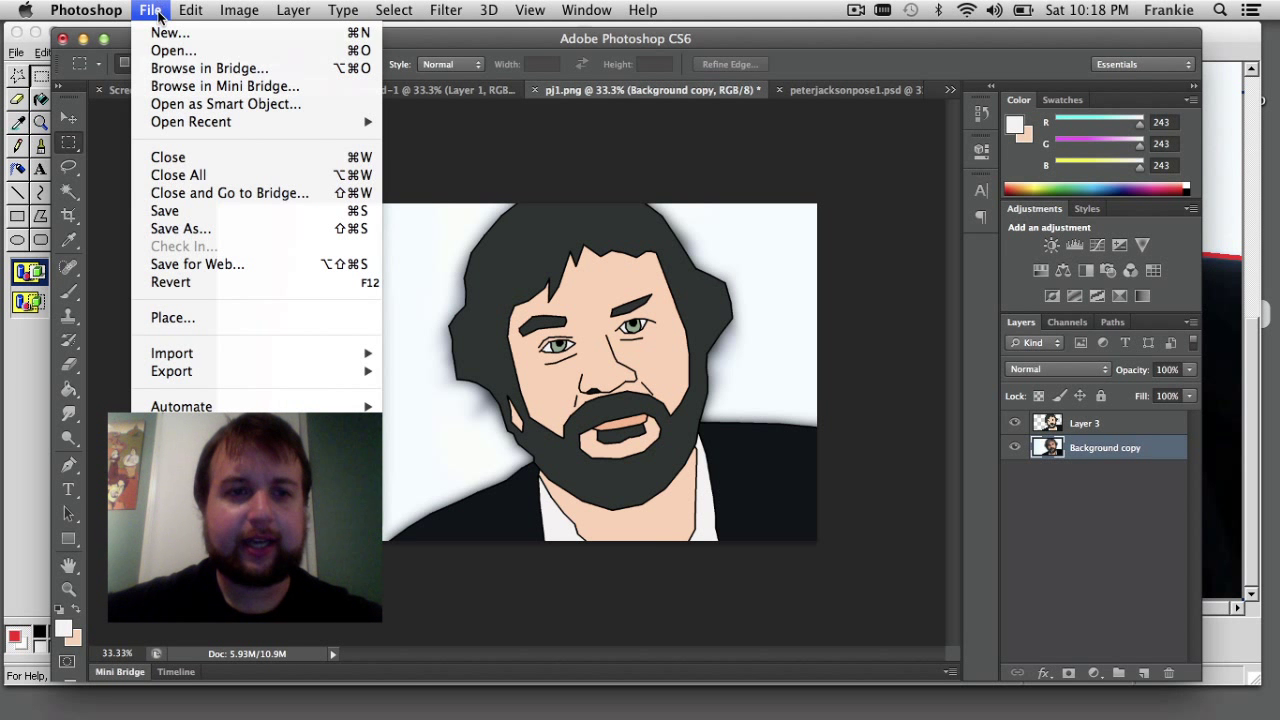
pyautogui.click(218, 230)
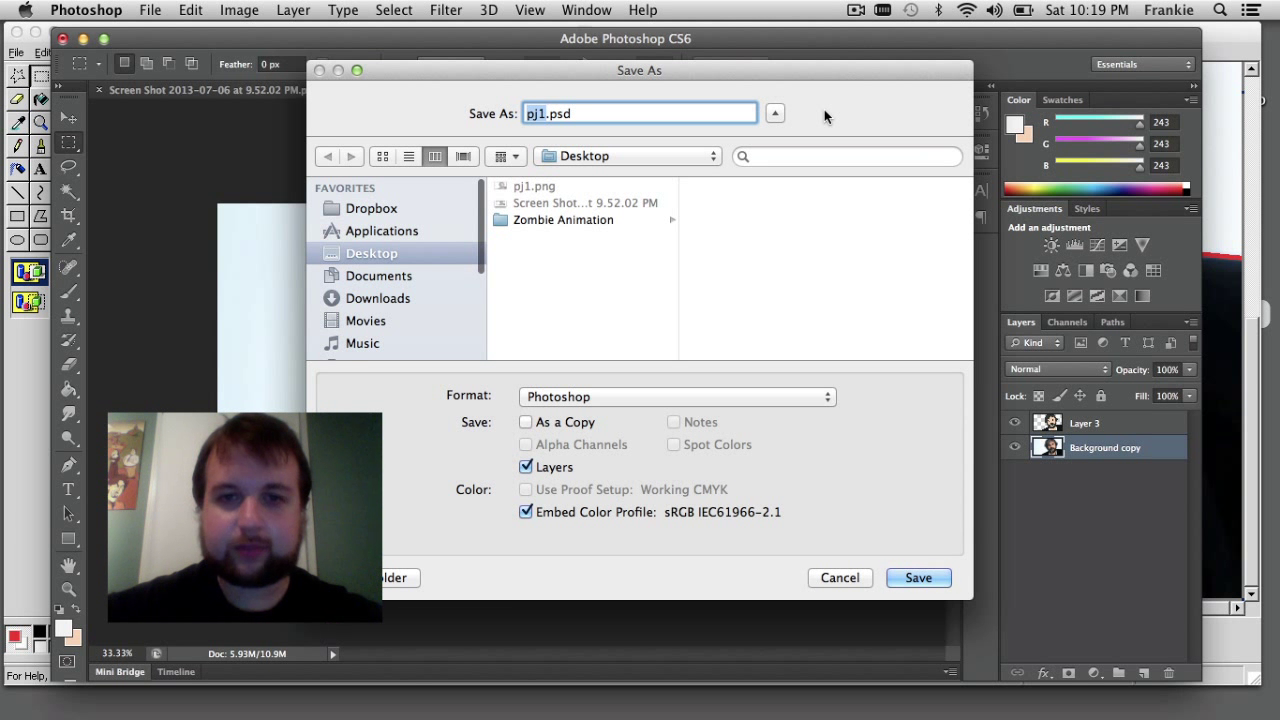
pyautogui.press('Return')
pyautogui.press('Return')
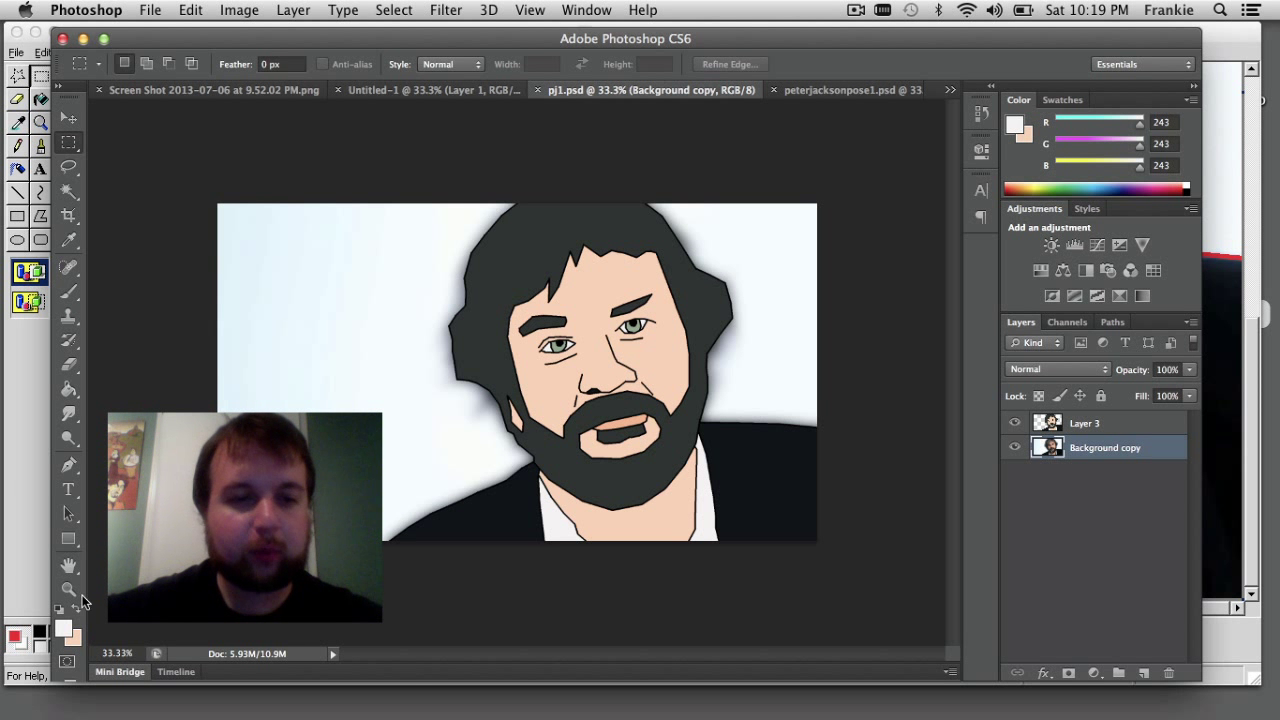
# - Add an off-white highlight dot to both pupils on Layer 3 using a 7 px brush
pyautogui.press('z')
pyautogui.moveTo(607, 330); pyautogui.dragTo(727, 386)
pyautogui.hotkey('alt', ']')
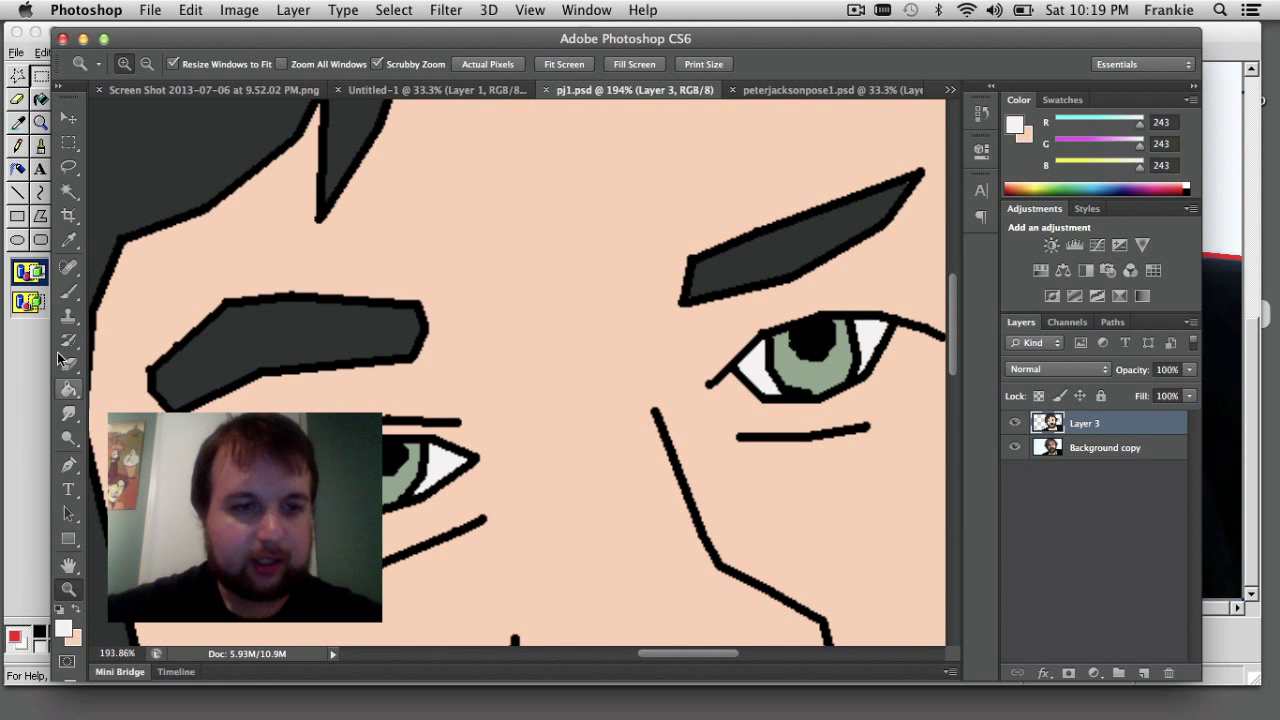
pyautogui.click(72, 291)
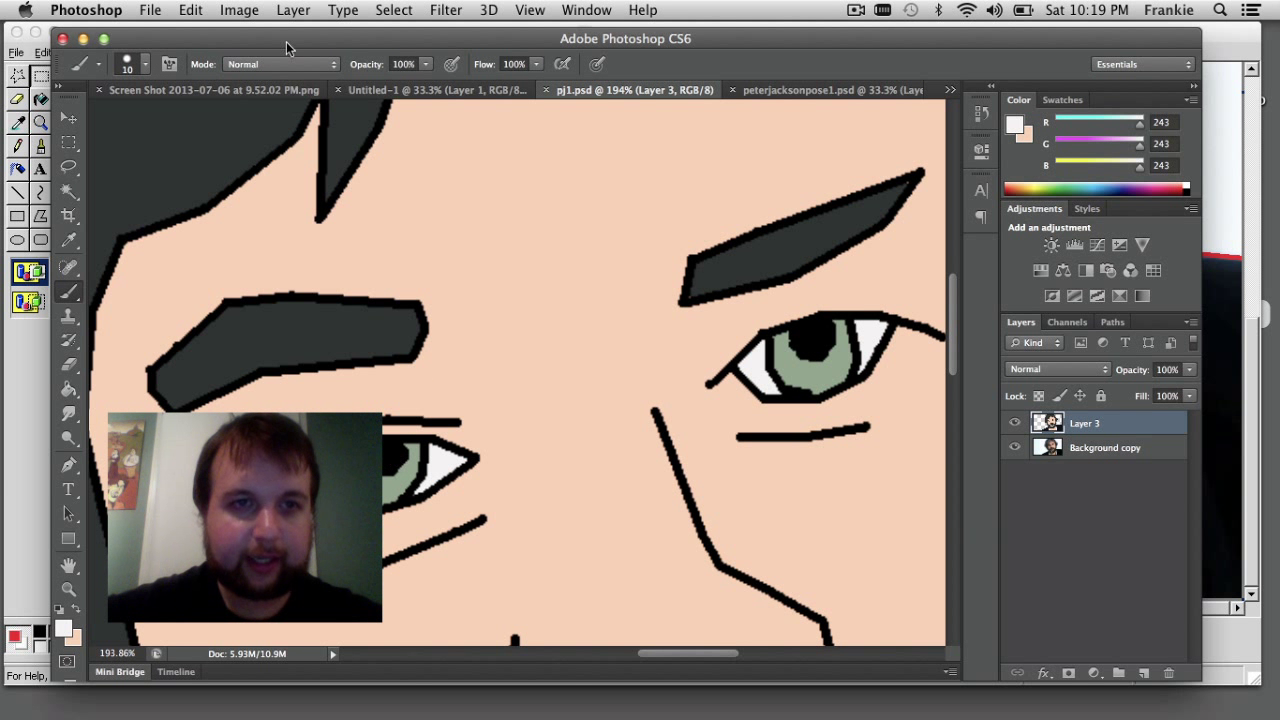
pyautogui.click(145, 68)
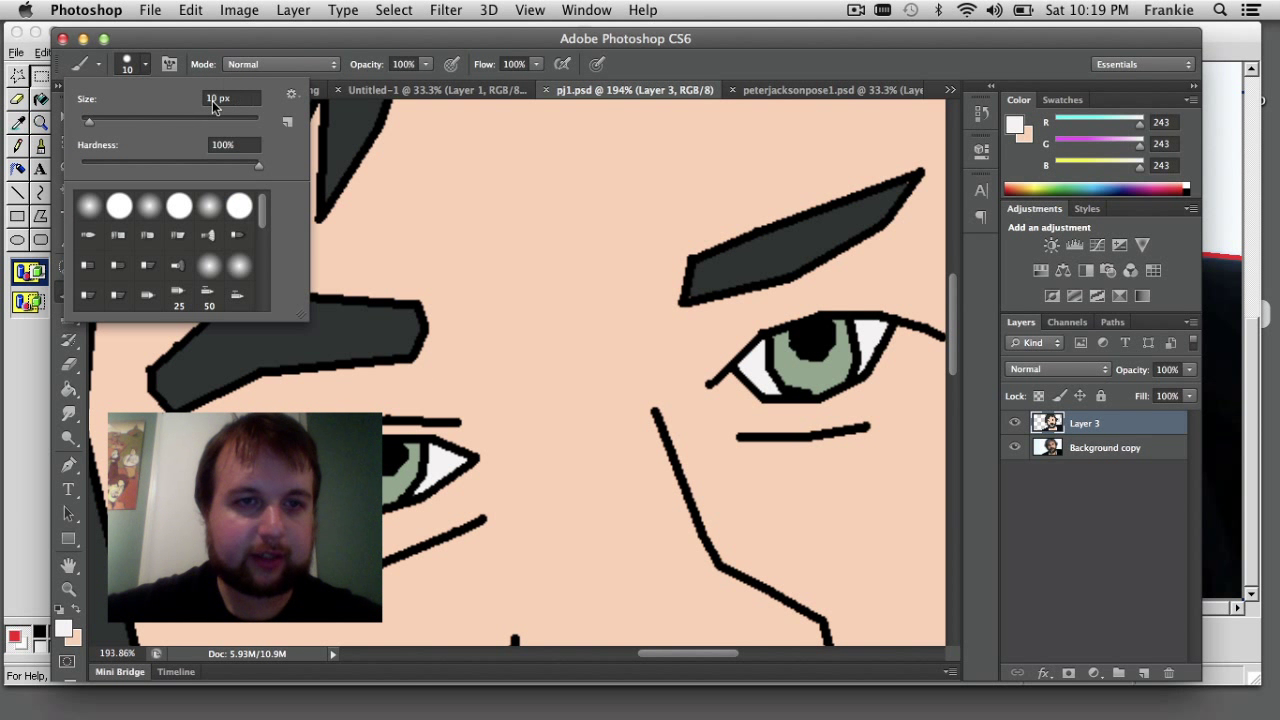
pyautogui.click(212, 100)
pyautogui.write('7')
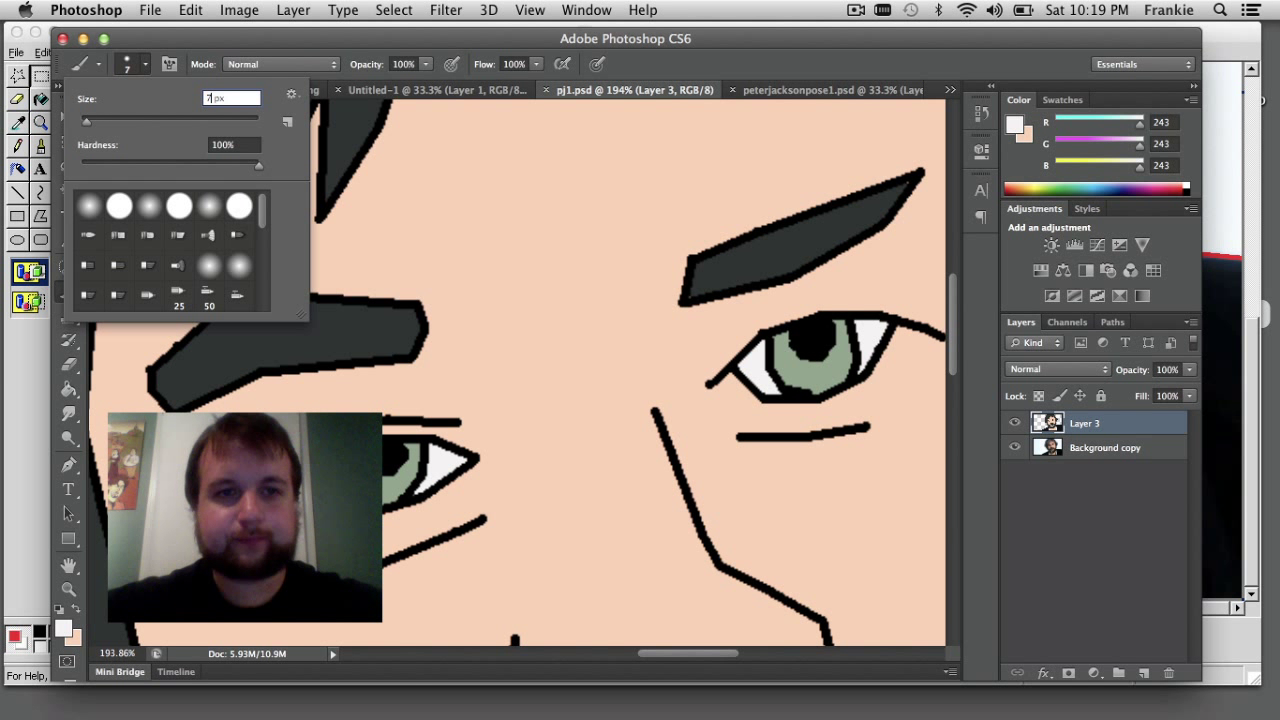
pyautogui.press('Return')
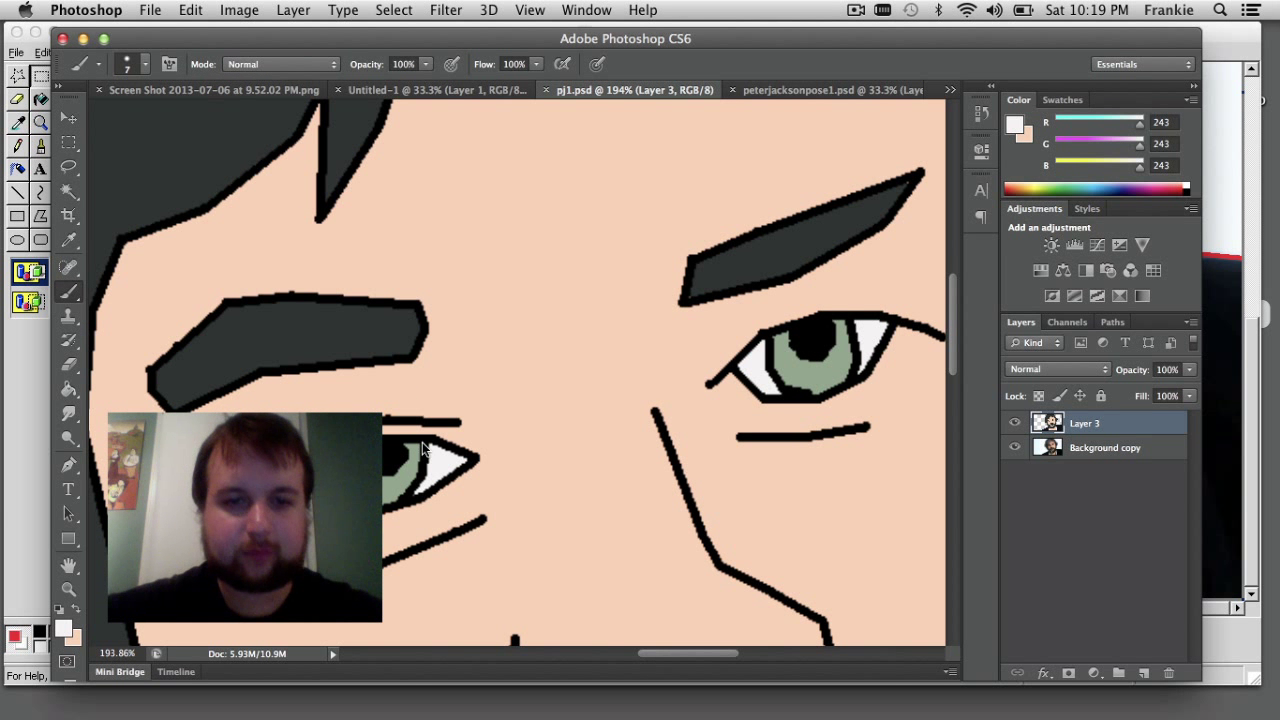
pyautogui.click(386, 452)
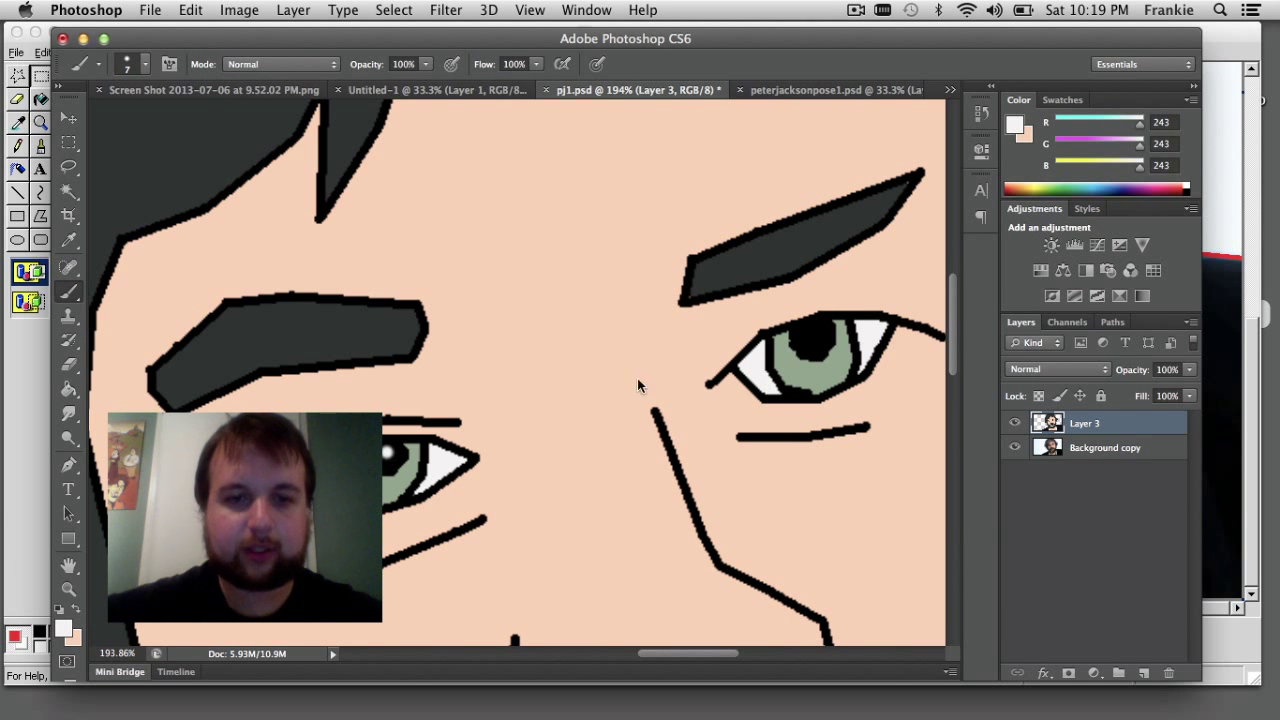
pyautogui.click(812, 335)
# - Return to a view of the whole portrait and save the changes to pj1.psd
pyautogui.click(69, 589)
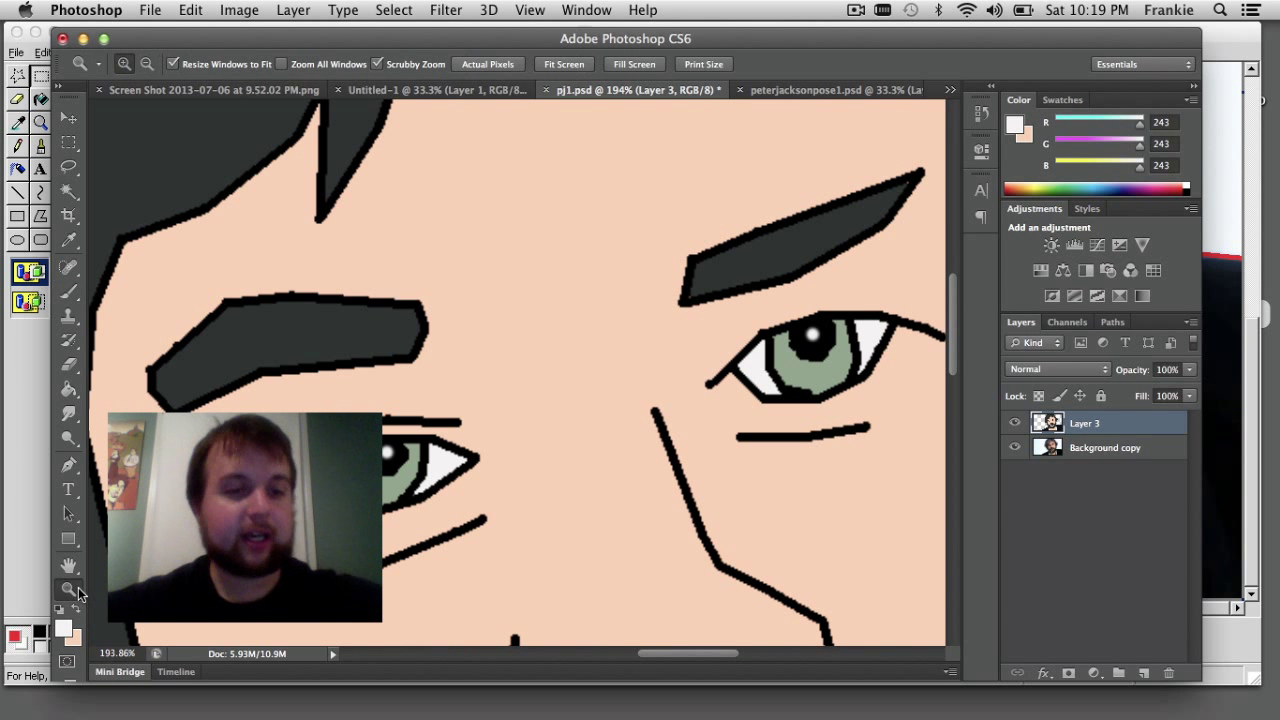
pyautogui.moveTo(594, 540); pyautogui.dragTo(519, 481)
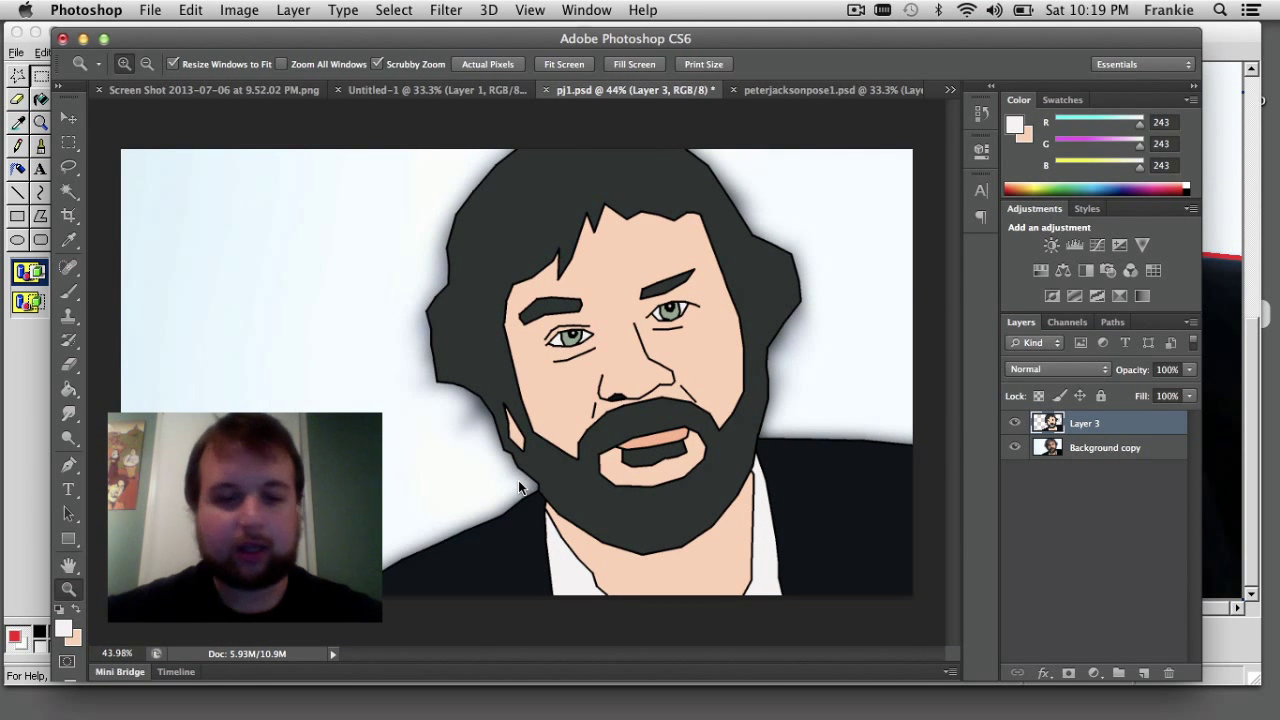
pyautogui.press('super+s')
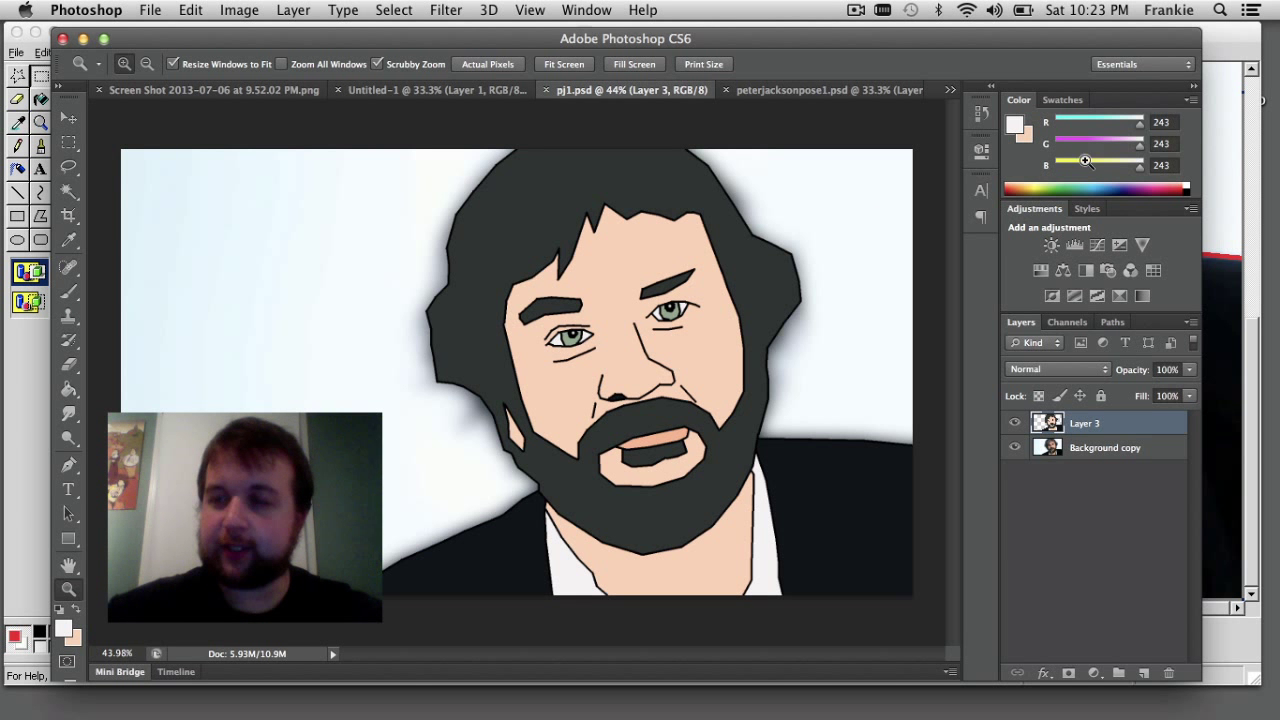
# - Find and launch Audacity, approve opening the downloaded application, and dismiss its welcome message
pyautogui.click(1220, 8)
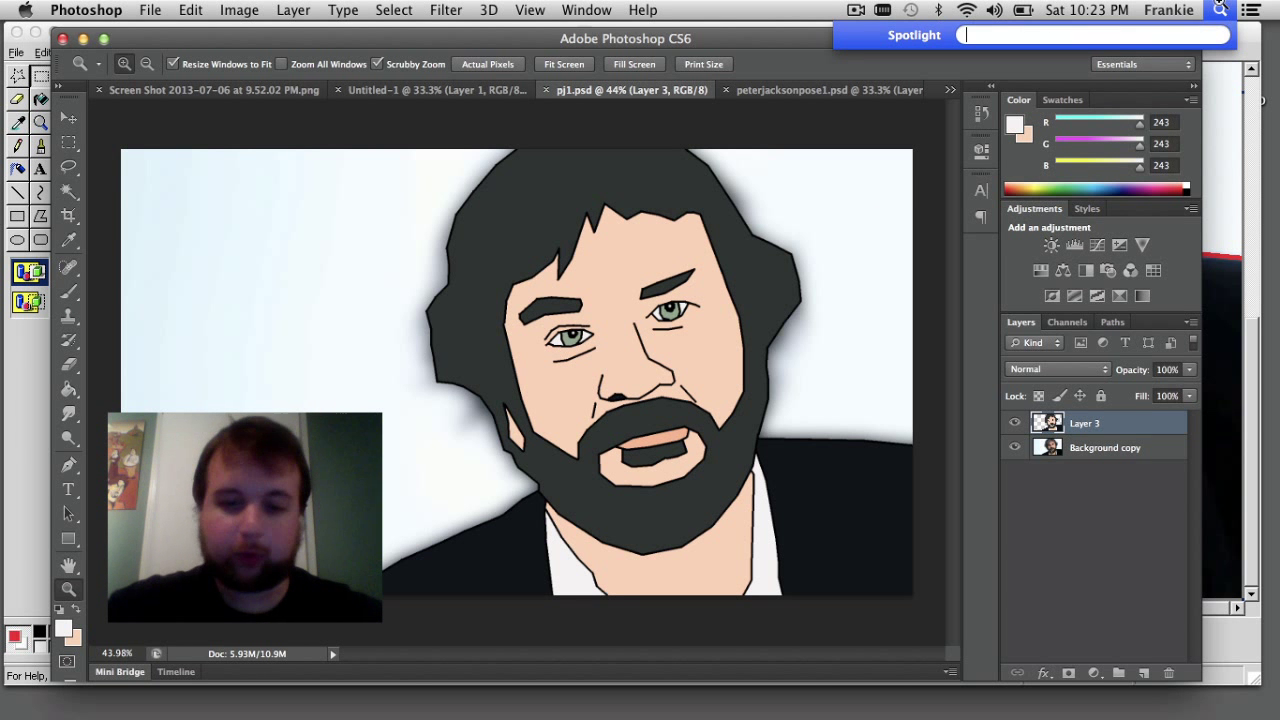
pyautogui.write('audacity')
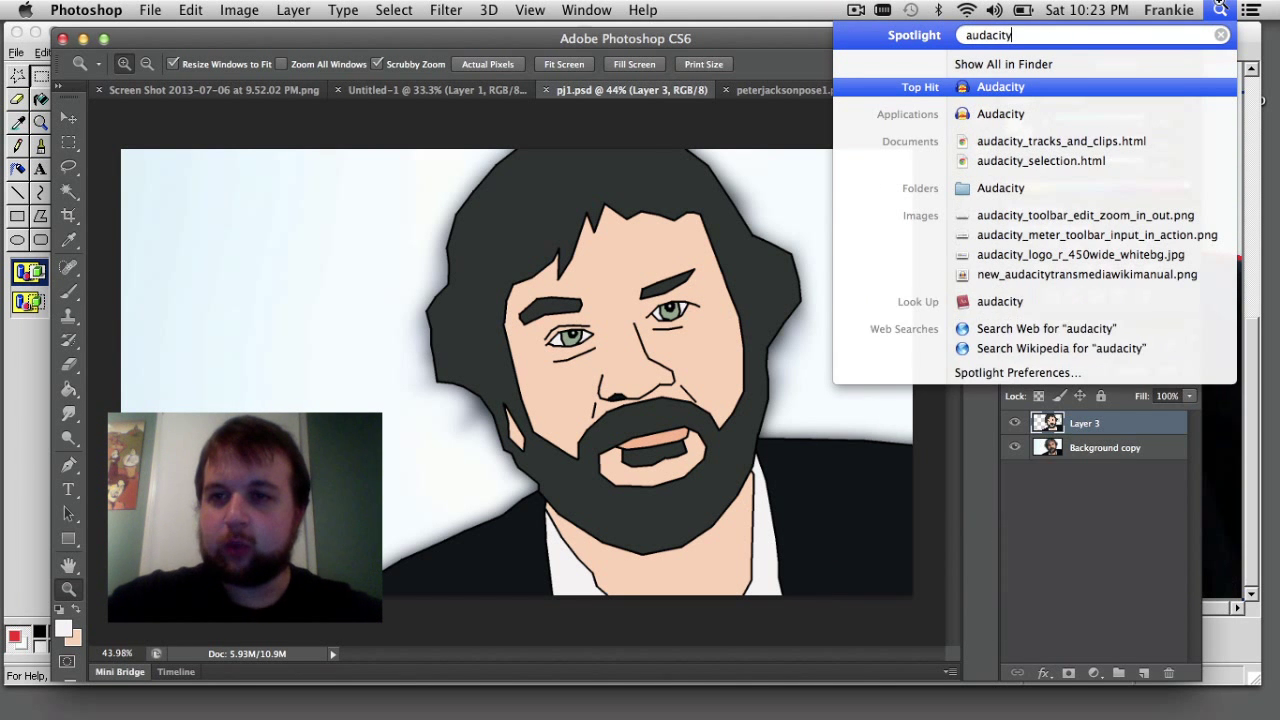
pyautogui.press('Return')
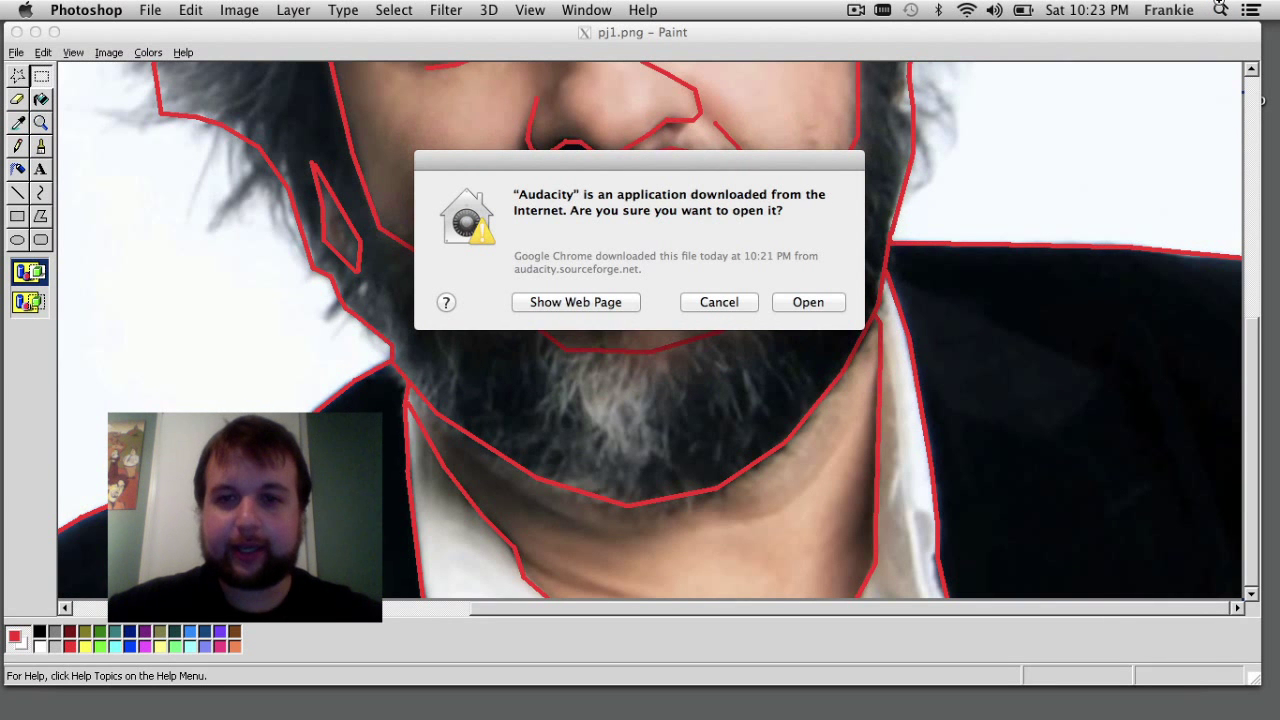
pyautogui.click(809, 300)
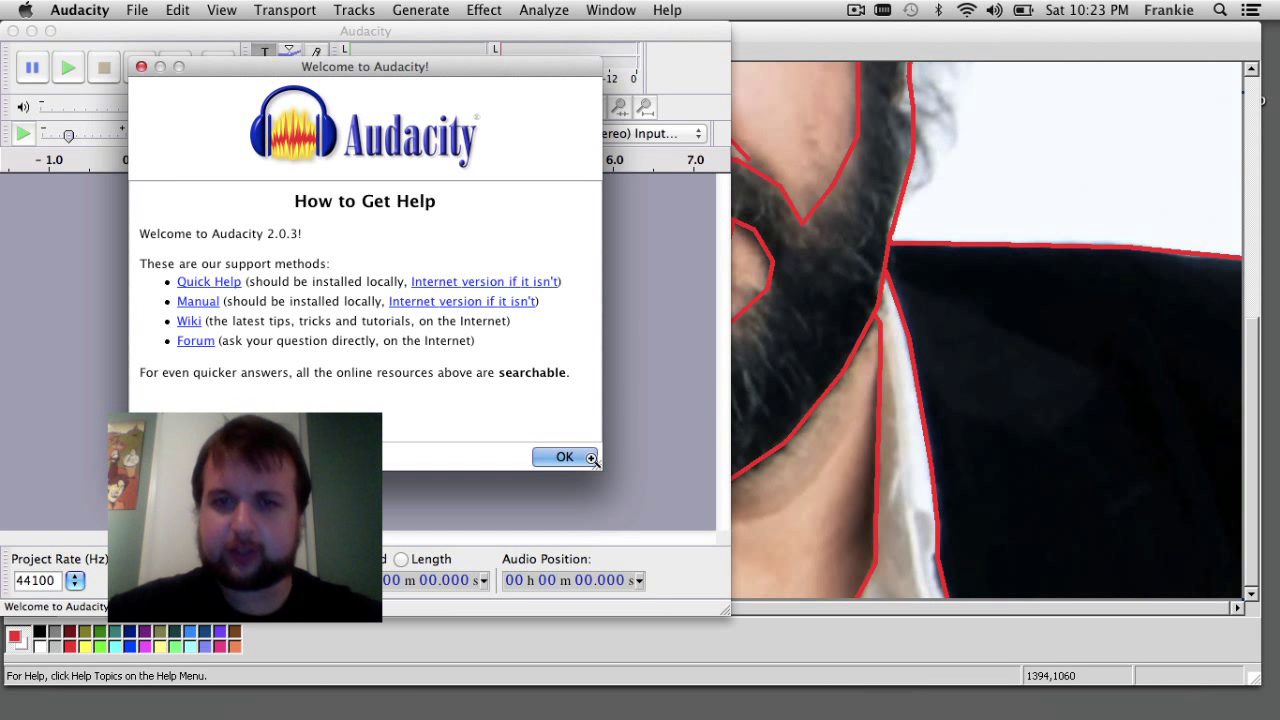
pyautogui.click(565, 457)
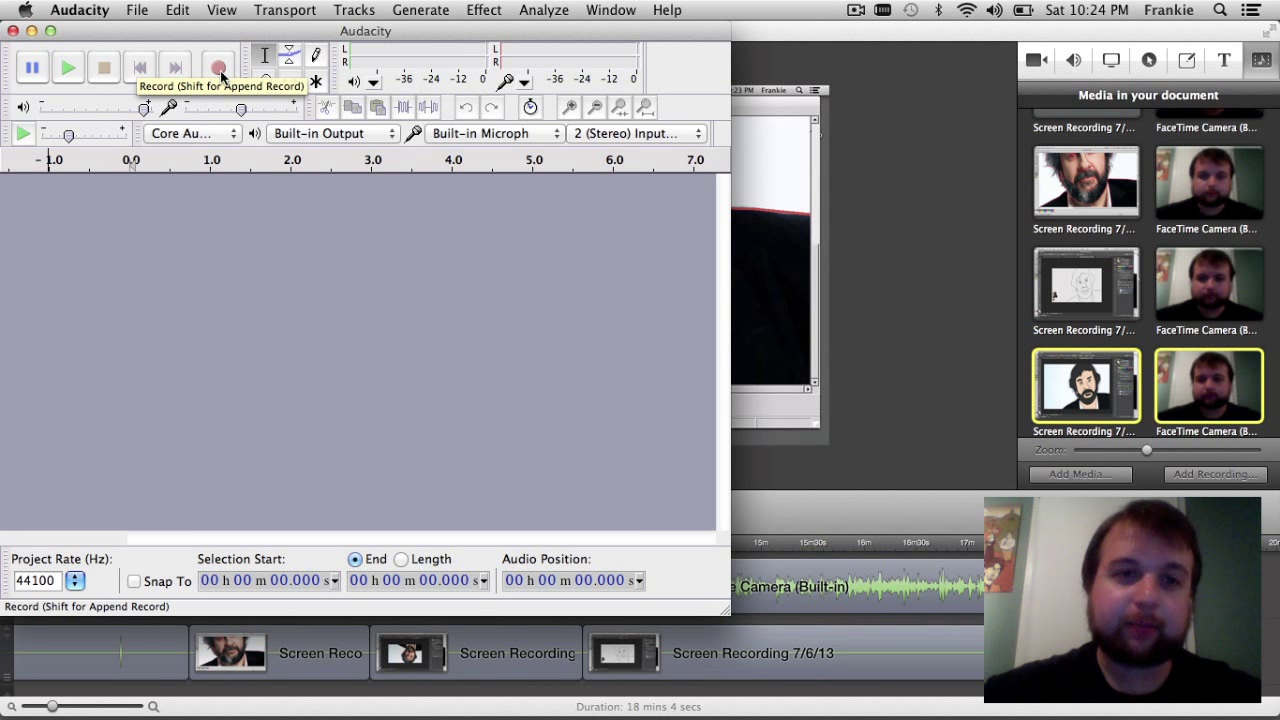
# - Record a voice clip about 12 seconds long and delete its tail from about 11.5 seconds onward
pyautogui.click(220, 72)
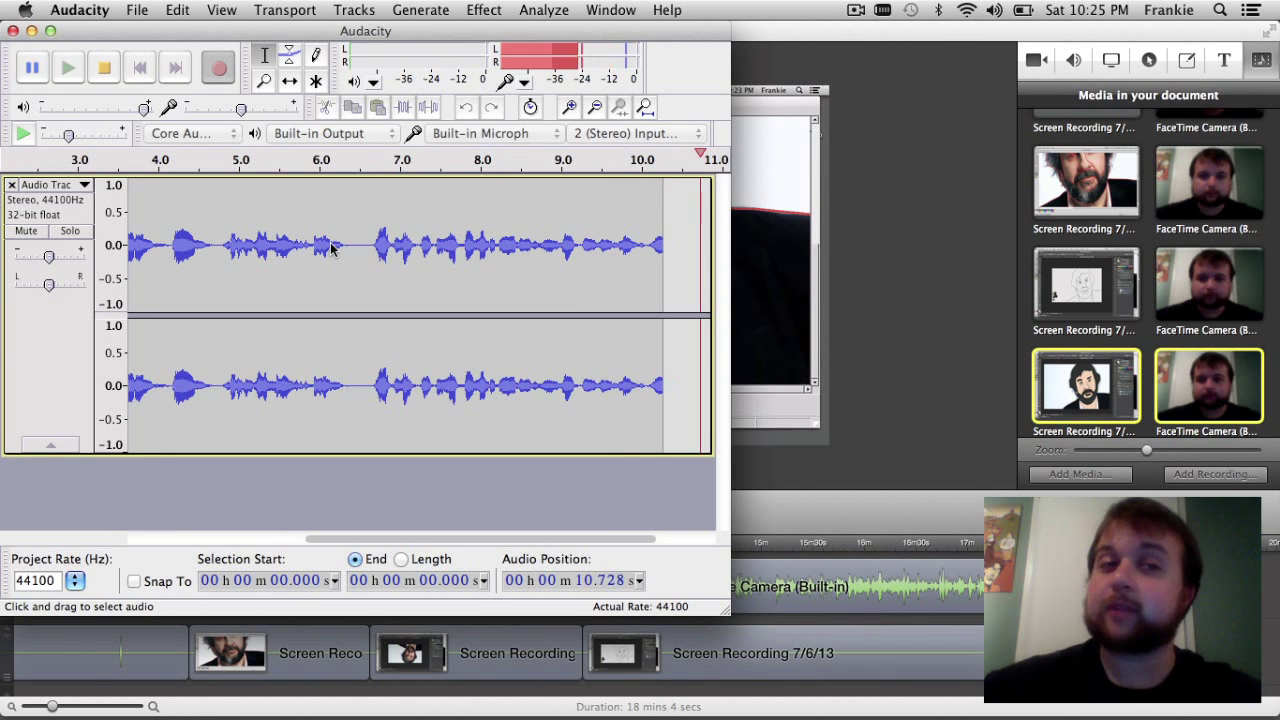
pyautogui.click(104, 67)
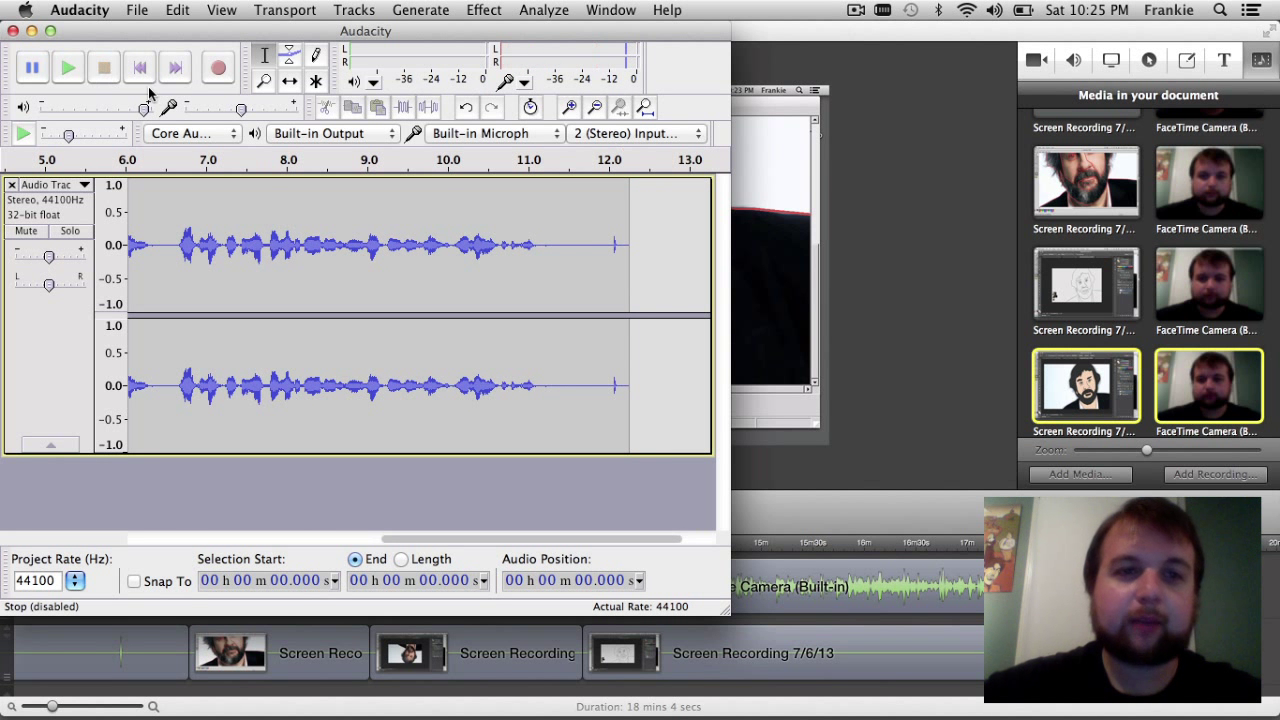
pyautogui.click(446, 259)
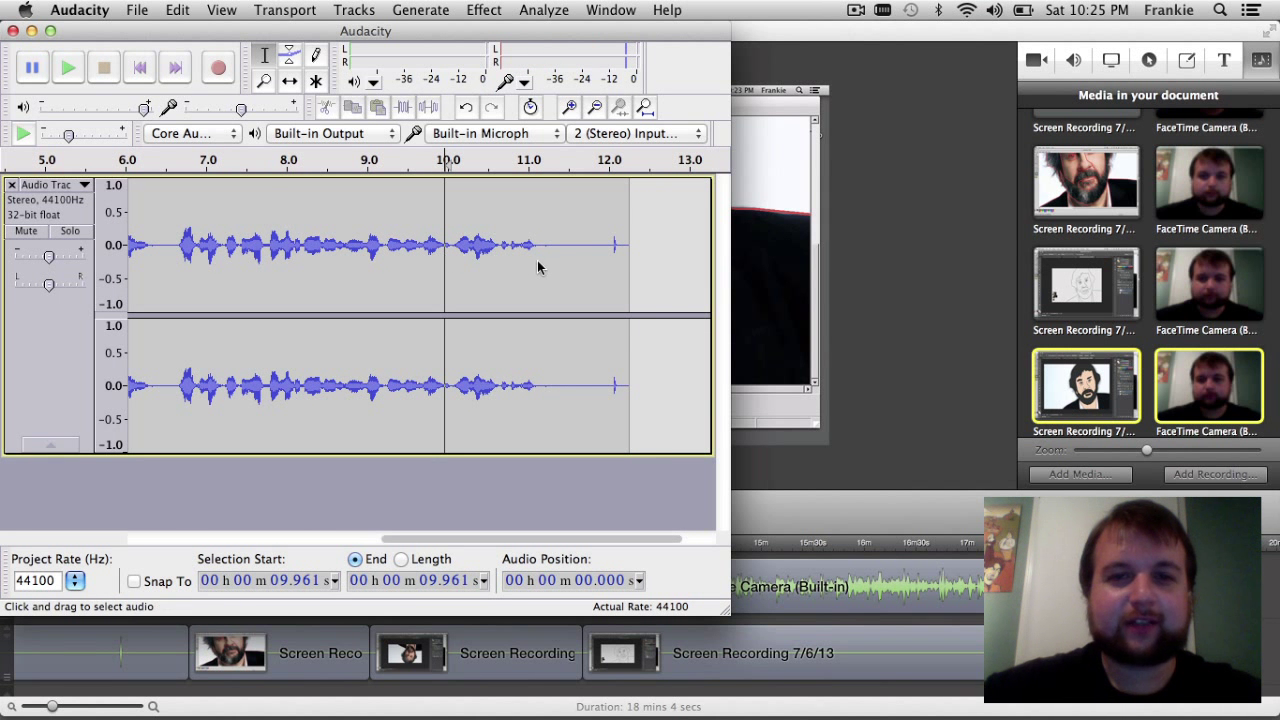
pyautogui.moveTo(648, 251); pyautogui.dragTo(566, 249)
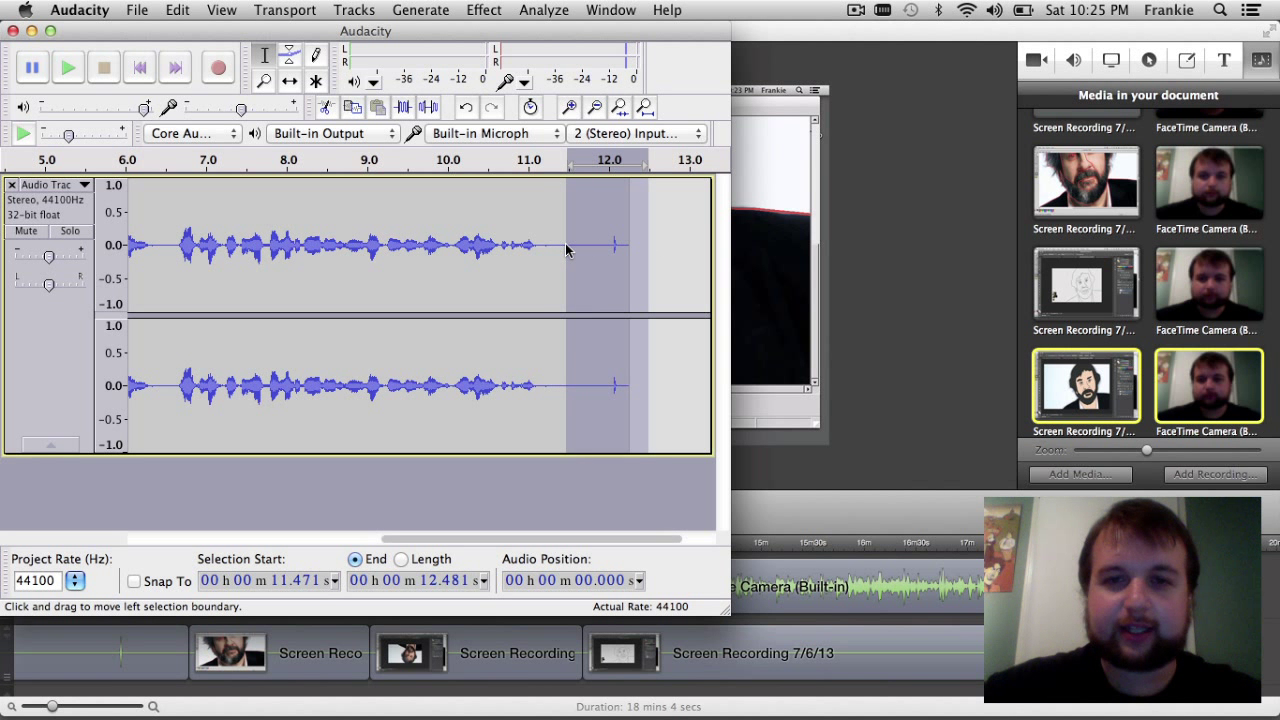
pyautogui.press('Delete')
# - Locate where the speech begins by playing the start of the clip, and delete the first 0.813 seconds before it
pyautogui.moveTo(185, 215); pyautogui.dragTo(88, 200)
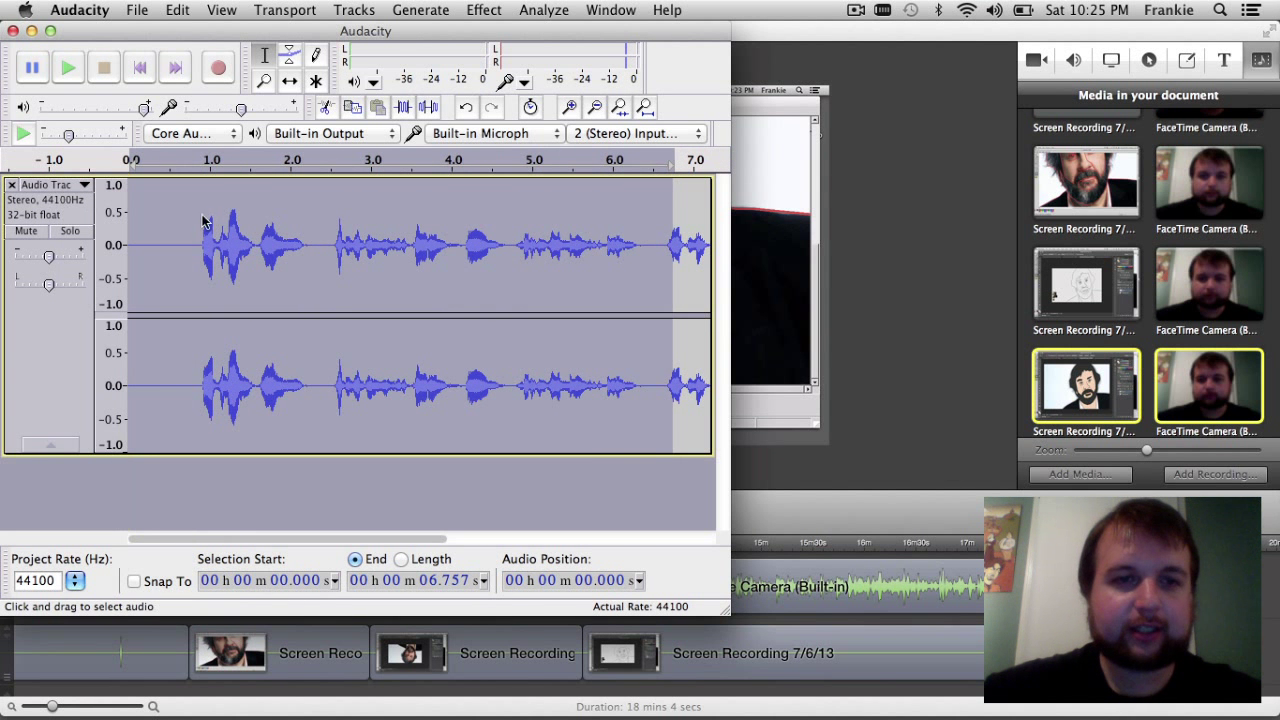
pyautogui.click(200, 224)
pyautogui.press('space')
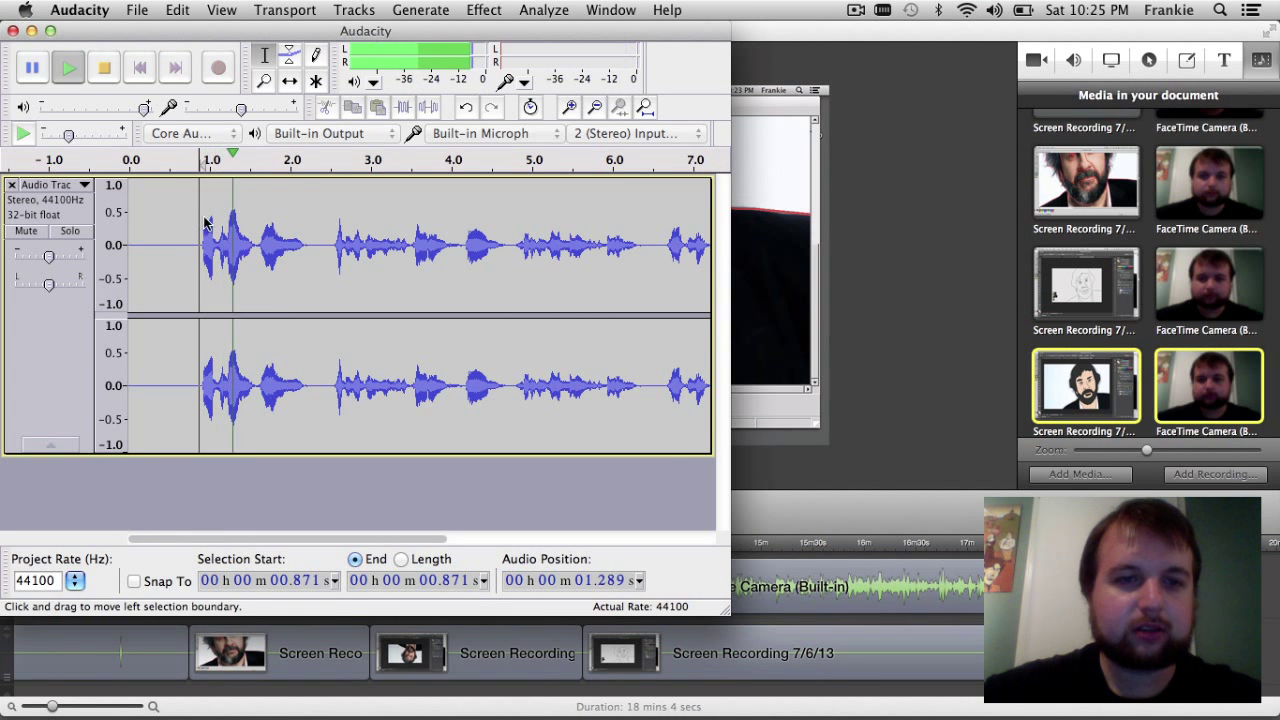
pyautogui.press('space')
pyautogui.click(194, 222)
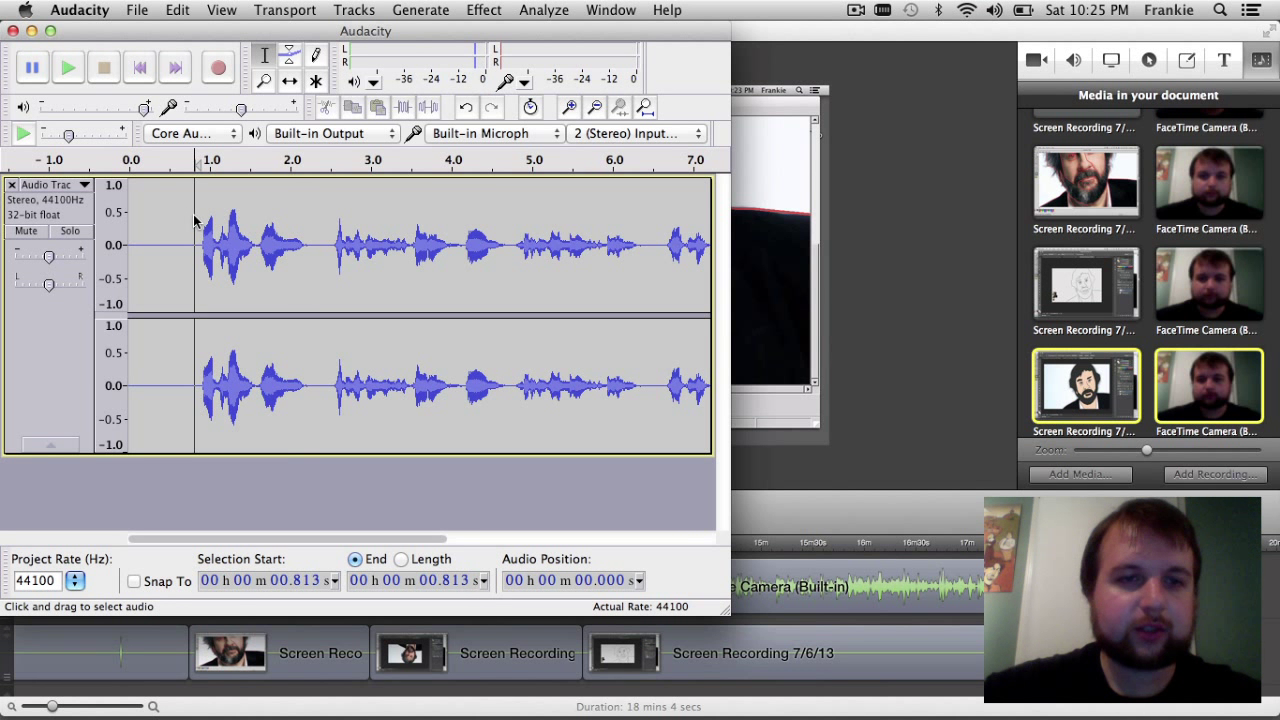
pyautogui.moveTo(194, 222); pyautogui.dragTo(70, 226)
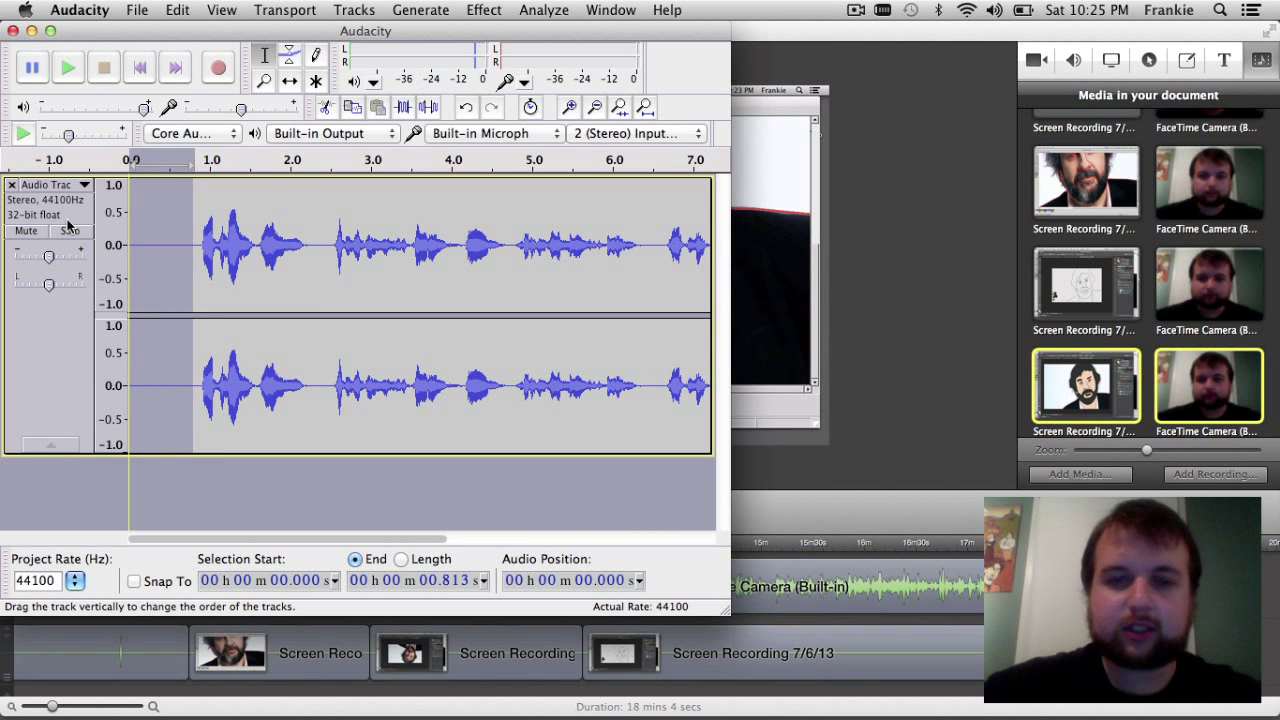
pyautogui.press('Delete')
# - Start exporting the trimmed recording and choose the Desktop as the destination folder
pyautogui.click(138, 12)
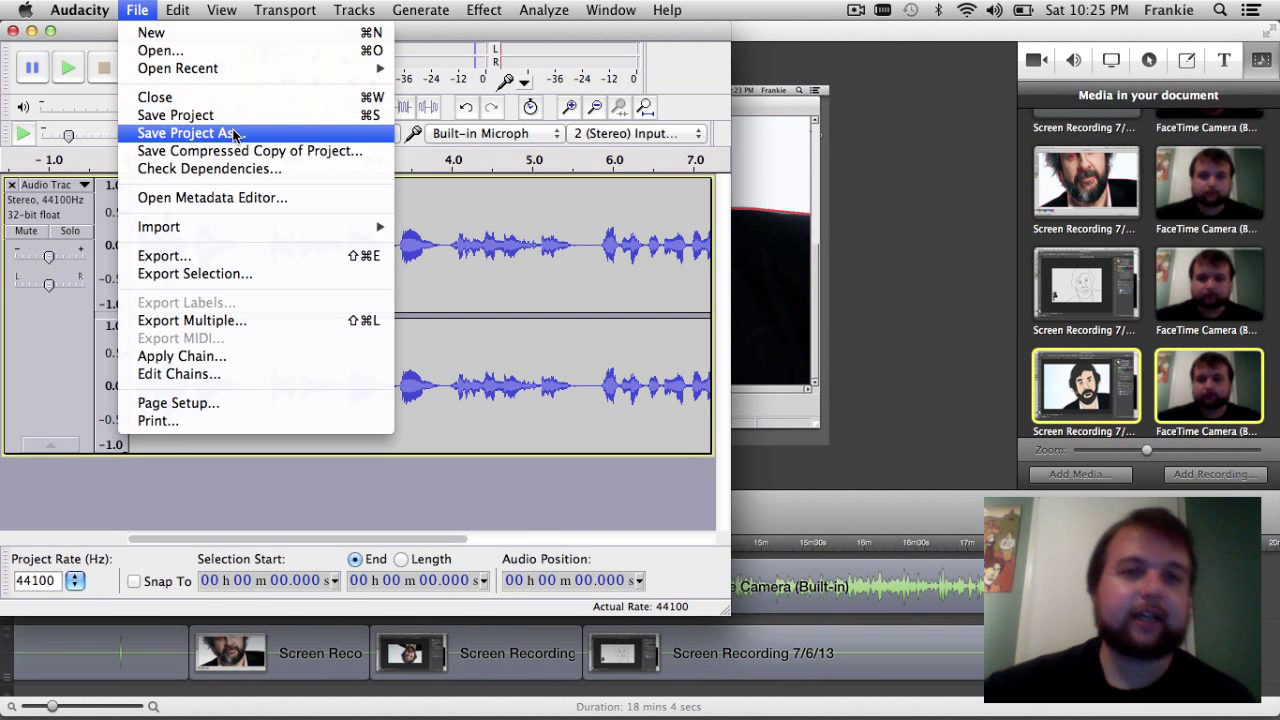
pyautogui.click(228, 256)
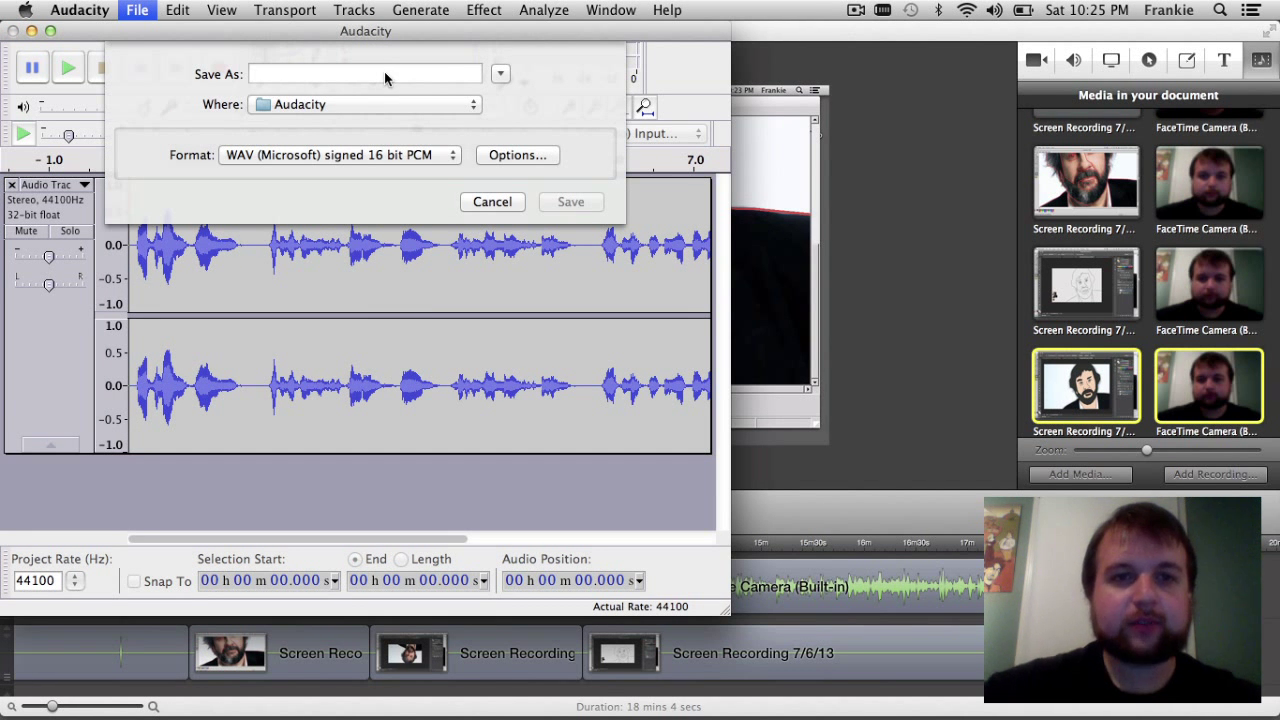
pyautogui.click(383, 108)
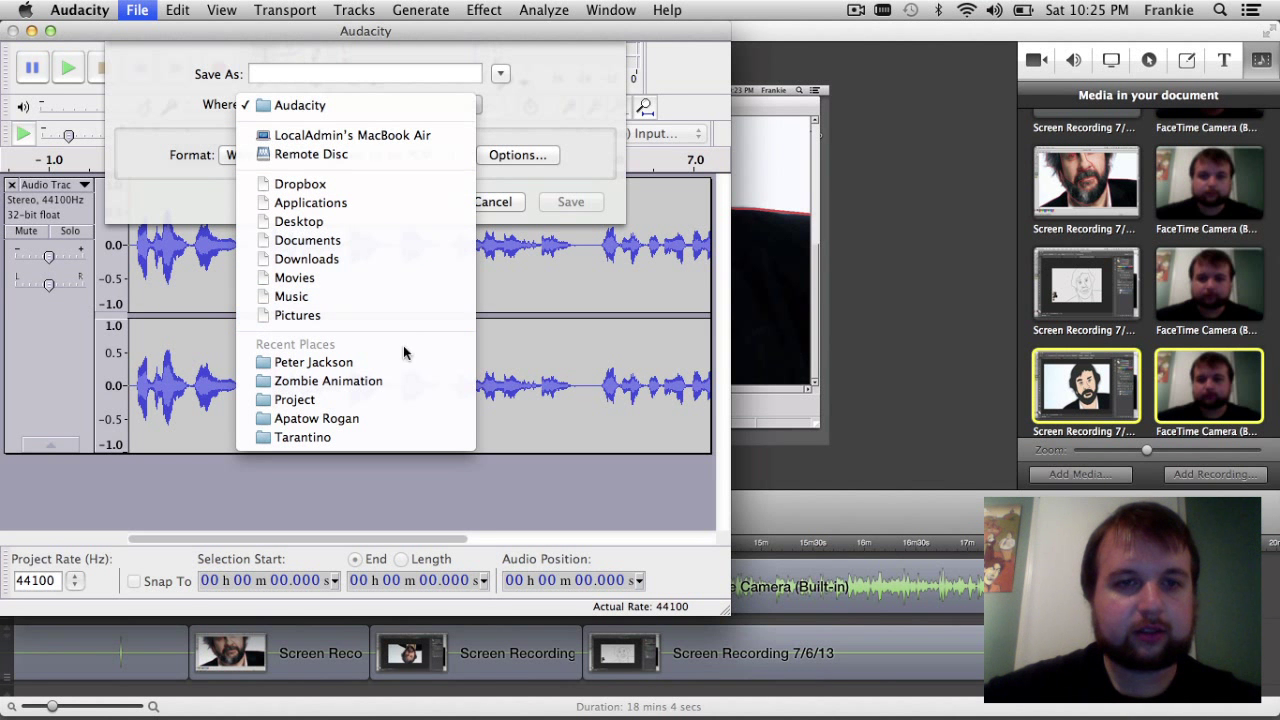
pyautogui.click(397, 136)
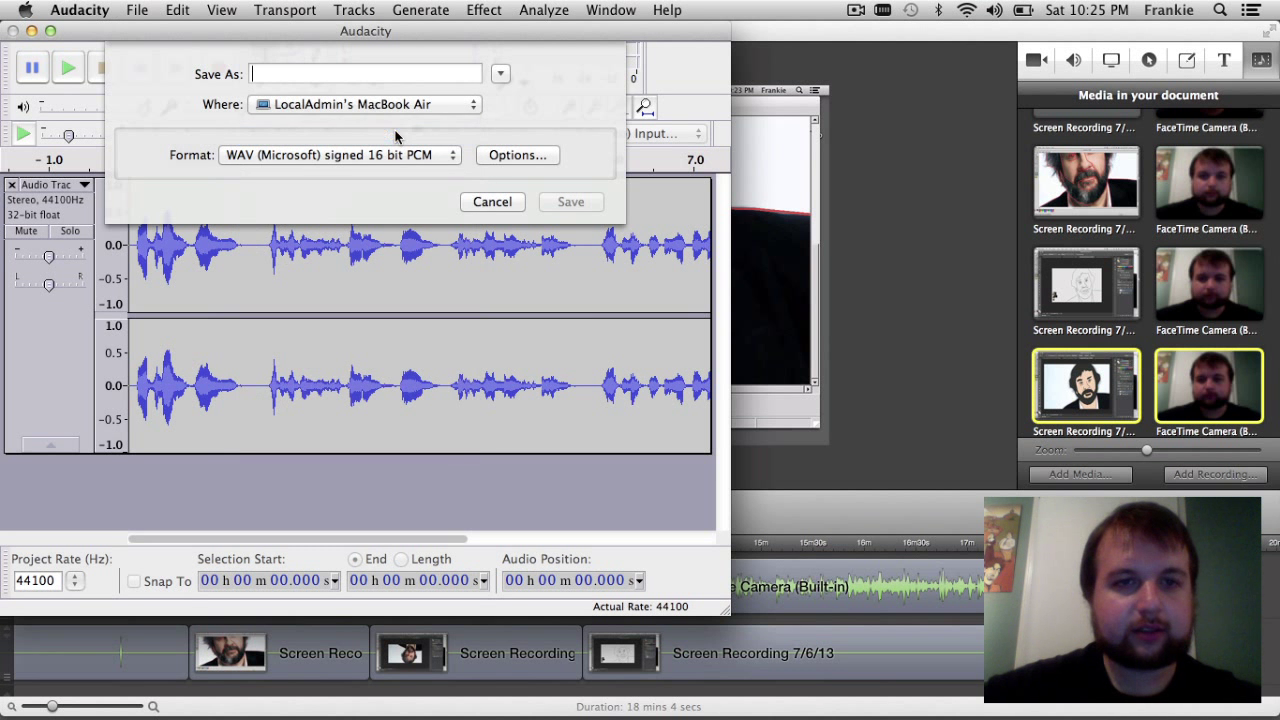
pyautogui.click(501, 76)
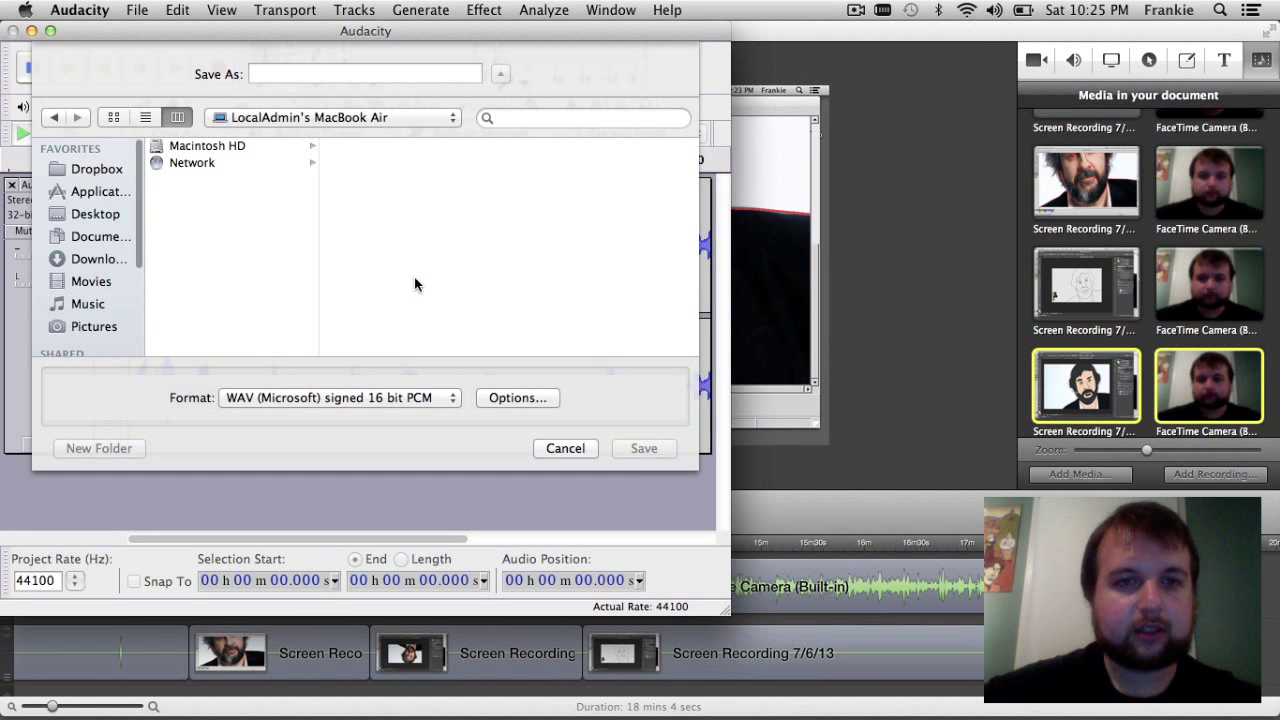
pyautogui.click(97, 213)
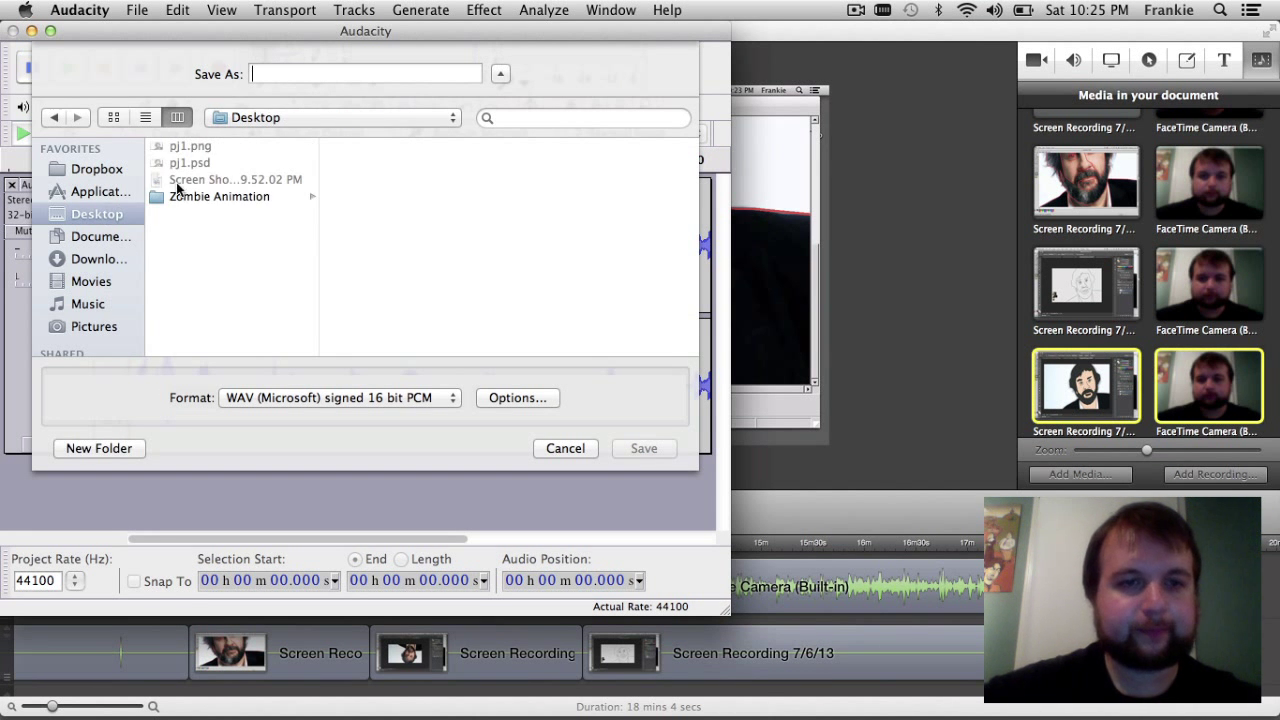
# - Export the recording as pjvoice in WAV (Microsoft) signed 16 bit PCM format with empty metadata, postponing the Java update
pyautogui.write('pjvoice')
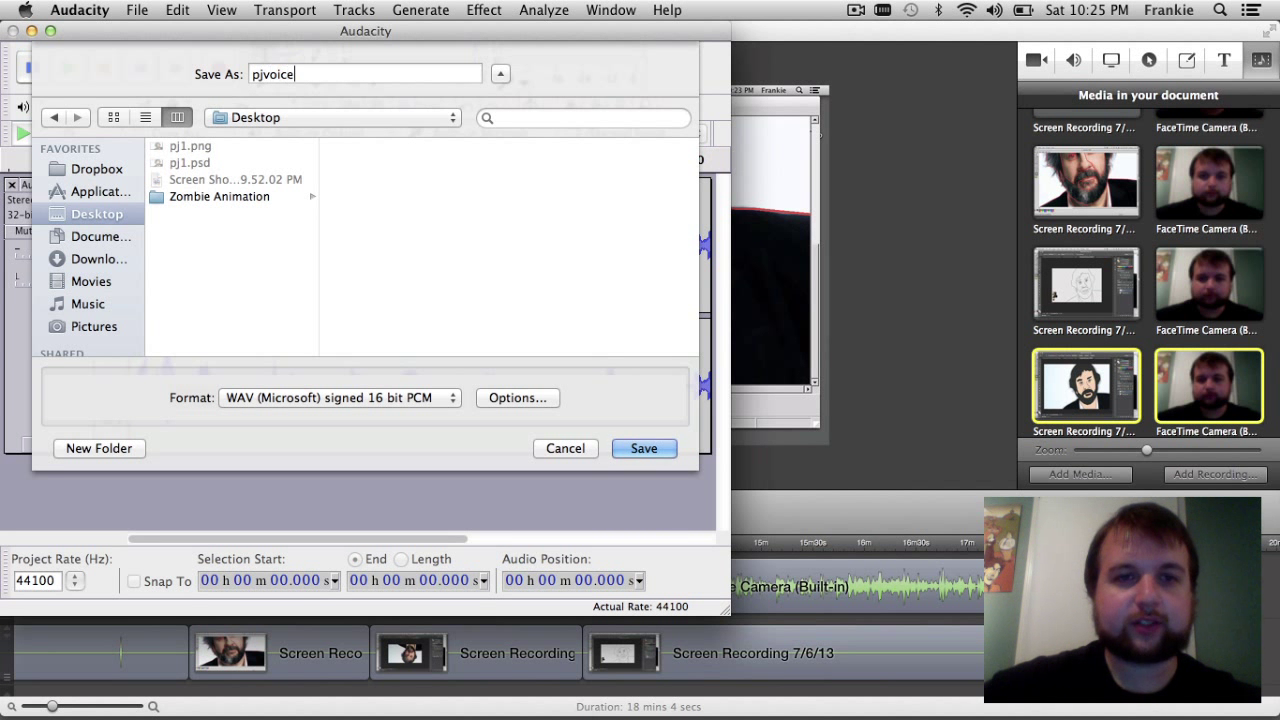
pyautogui.click(405, 399)
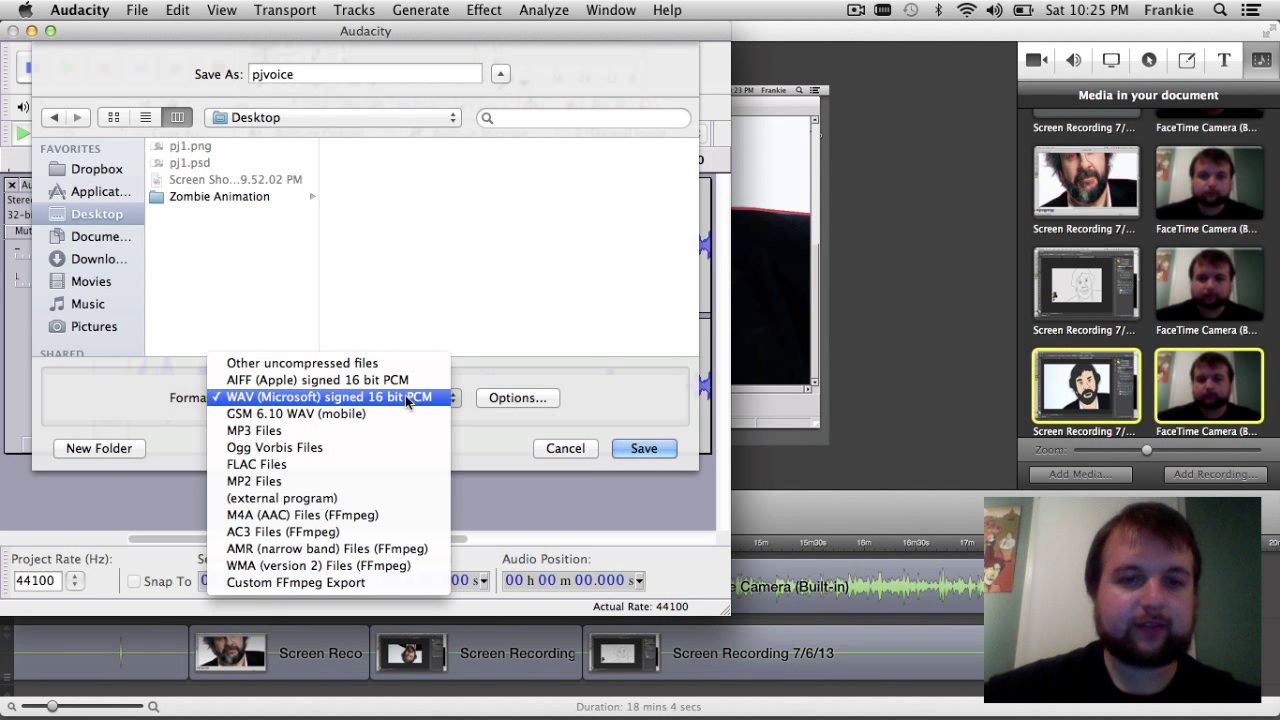
pyautogui.click(590, 395)
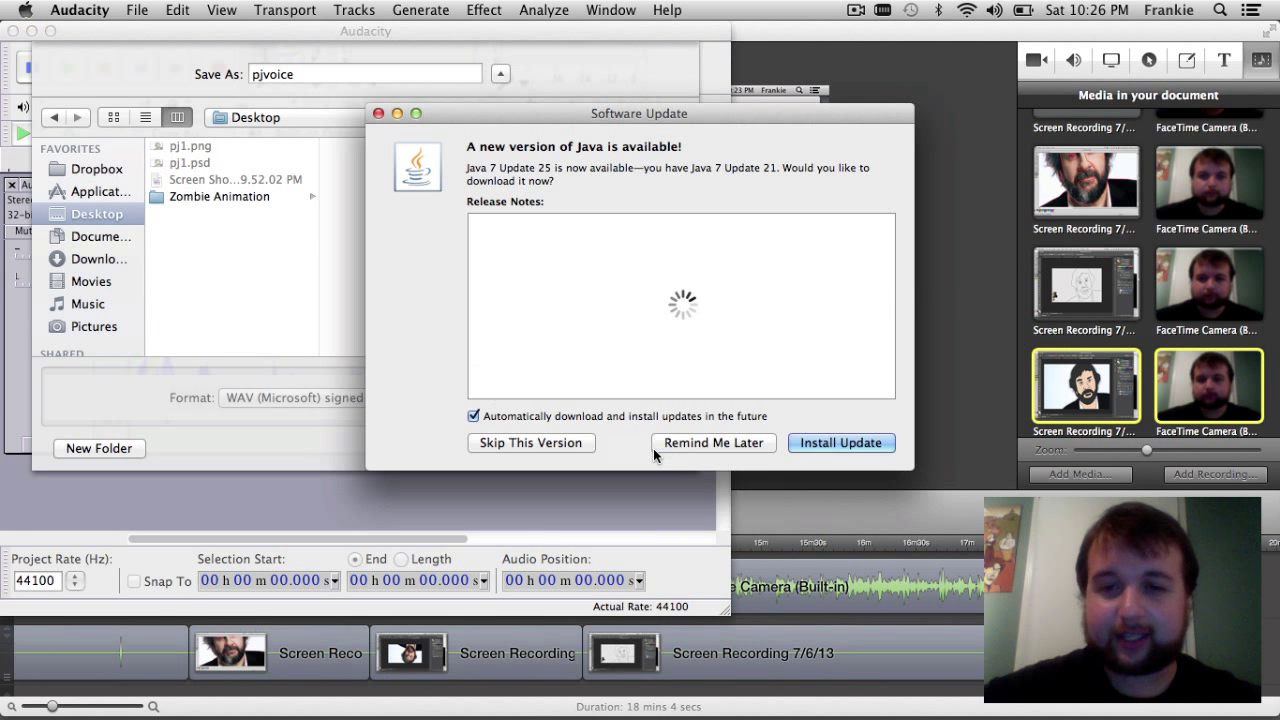
pyautogui.click(655, 447)
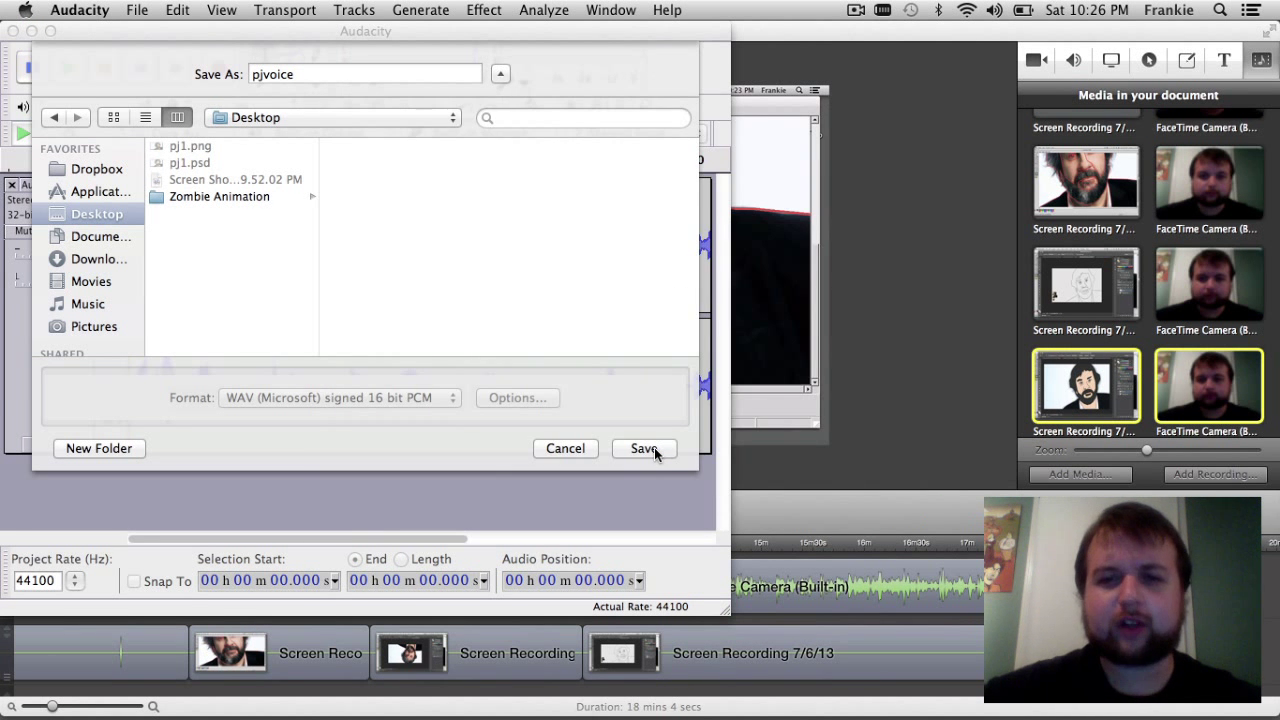
pyautogui.click(659, 449)
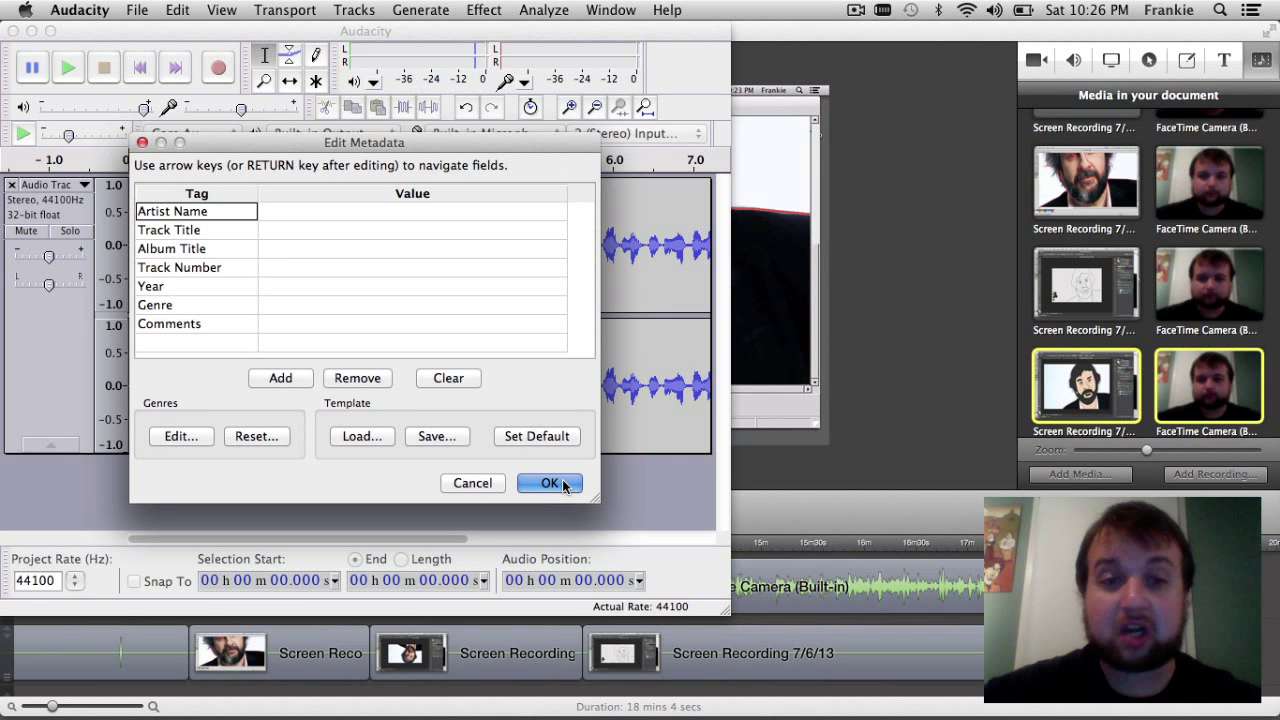
pyautogui.click(549, 483)
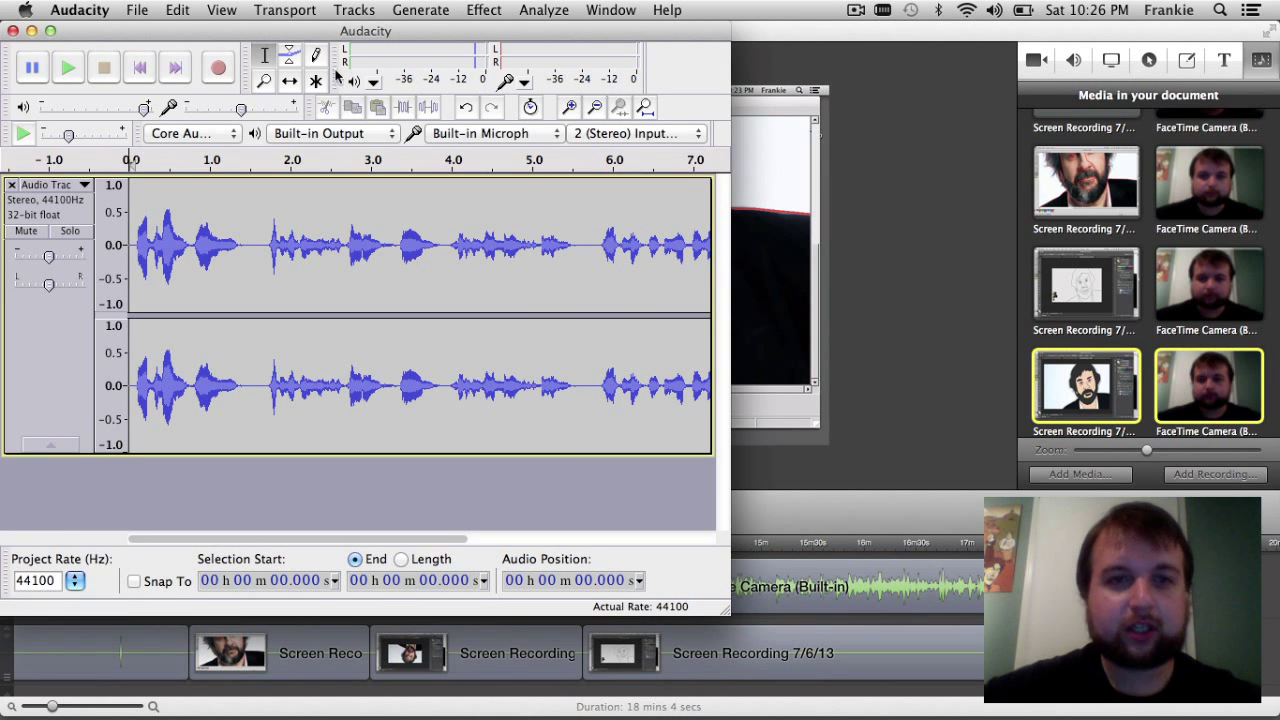
# - Close the Audacity project without saving it and clear the ScreenFlow, Photoshop and Paint windows off the desktop
pyautogui.press('super+w')
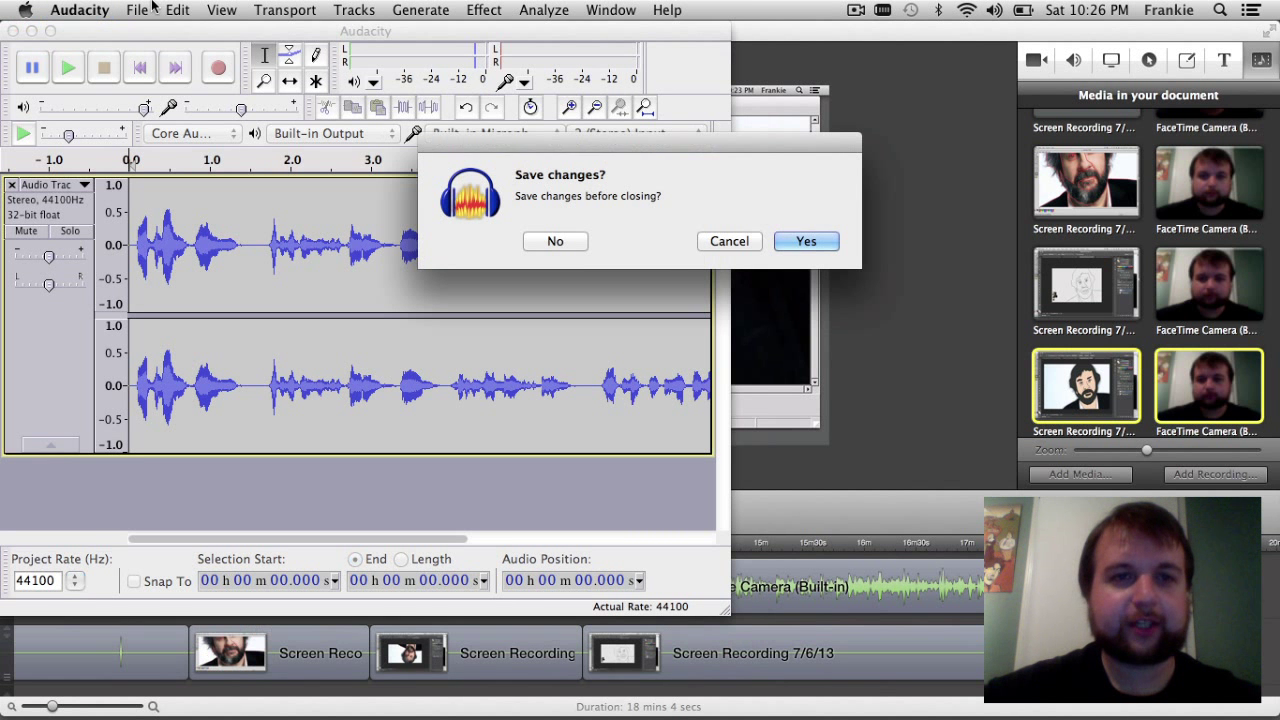
pyautogui.click(575, 247)
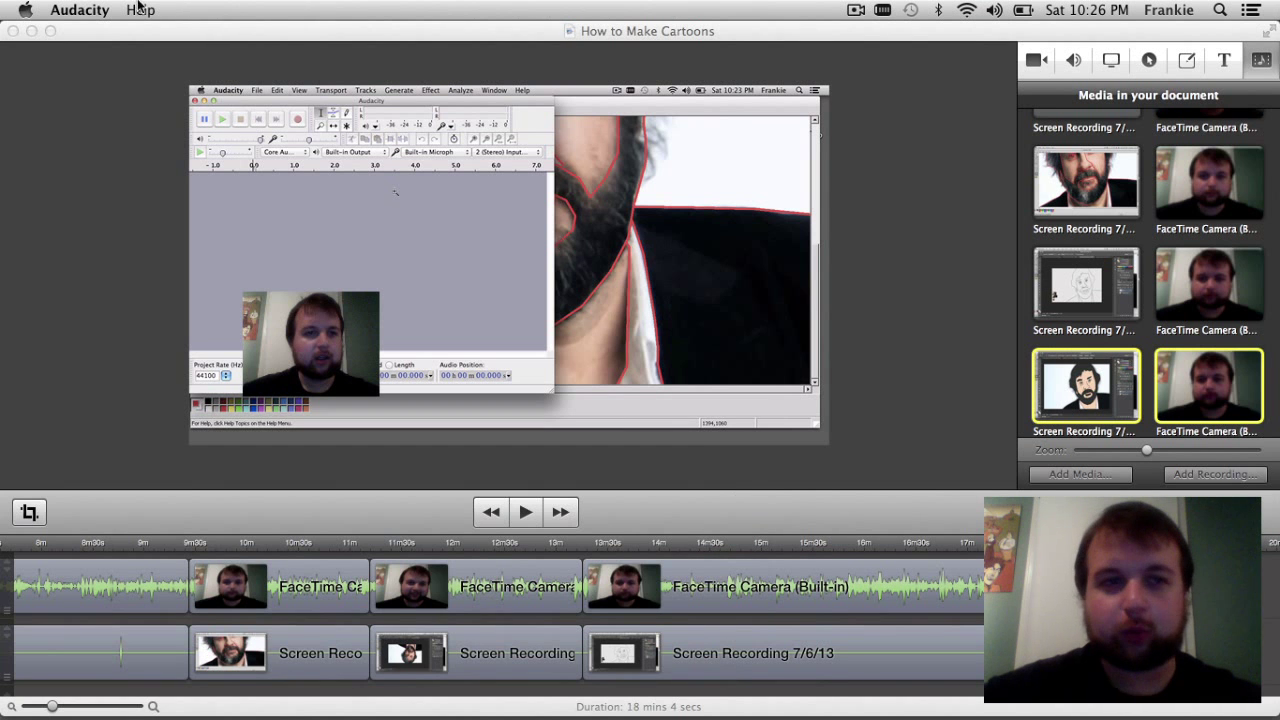
pyautogui.click(108, 12)
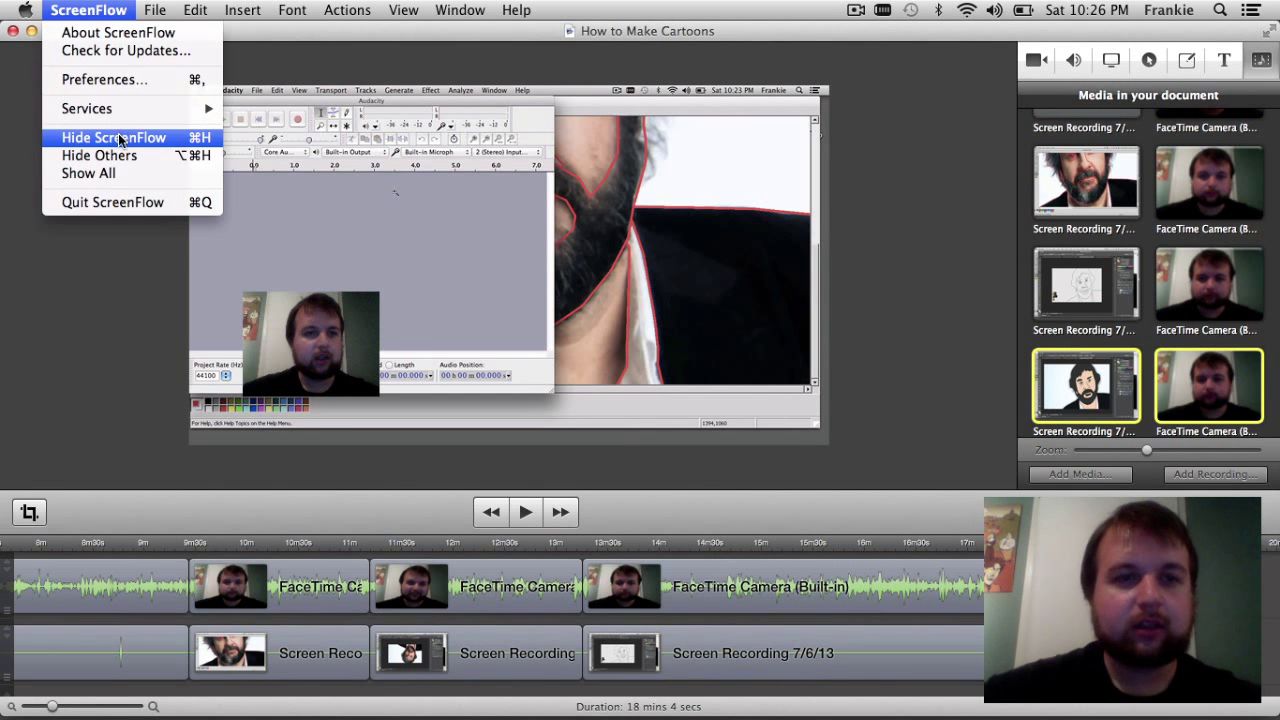
pyautogui.click(118, 138)
pyautogui.click(84, 9)
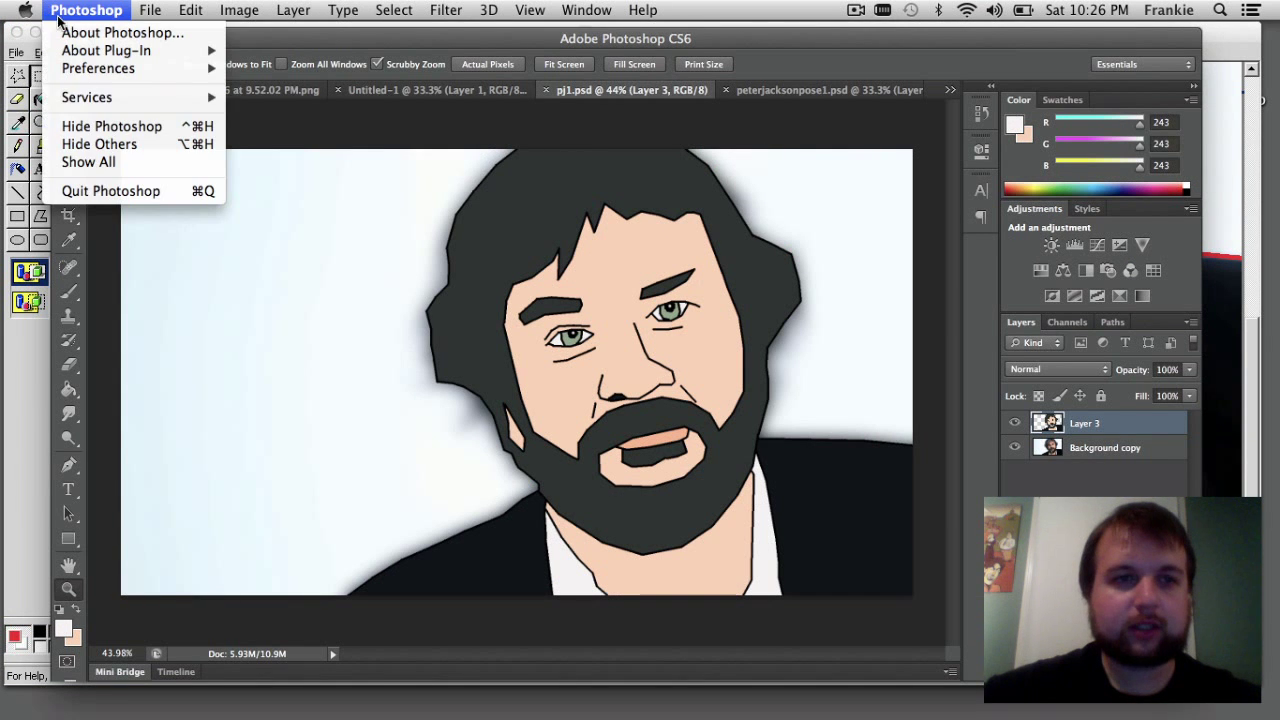
pyautogui.click(112, 126)
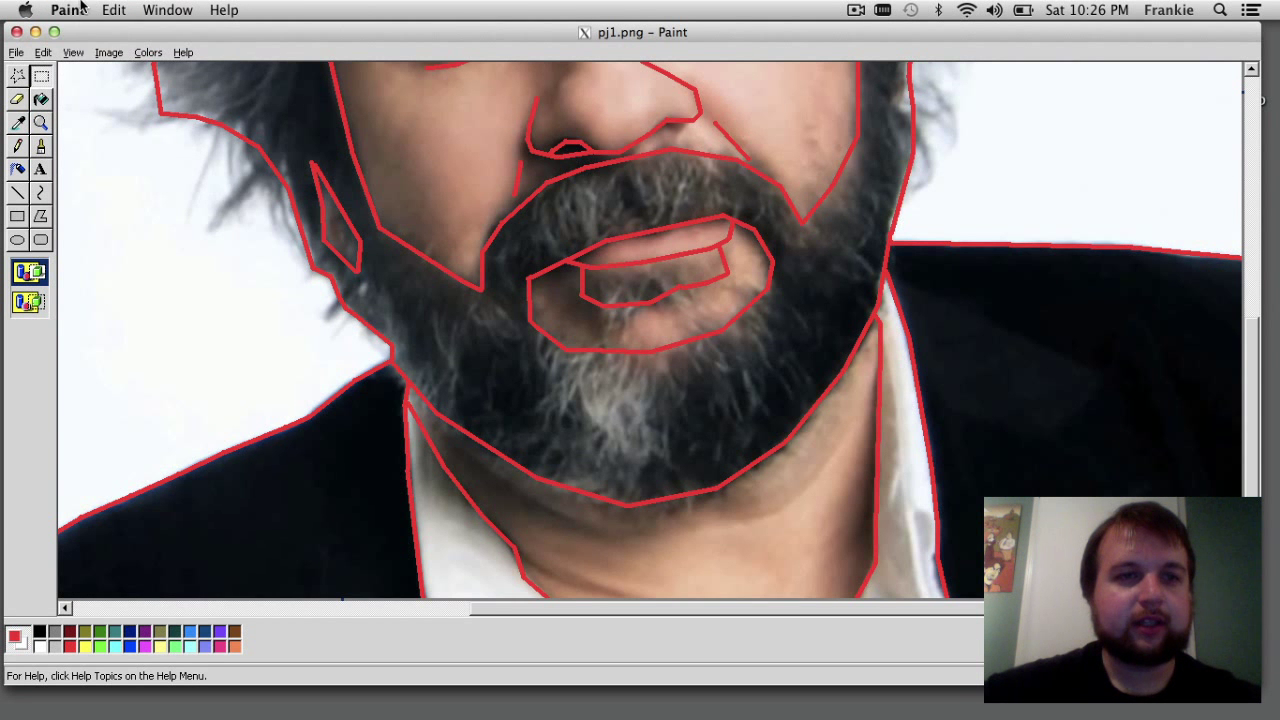
pyautogui.click(78, 10)
pyautogui.click(80, 155)
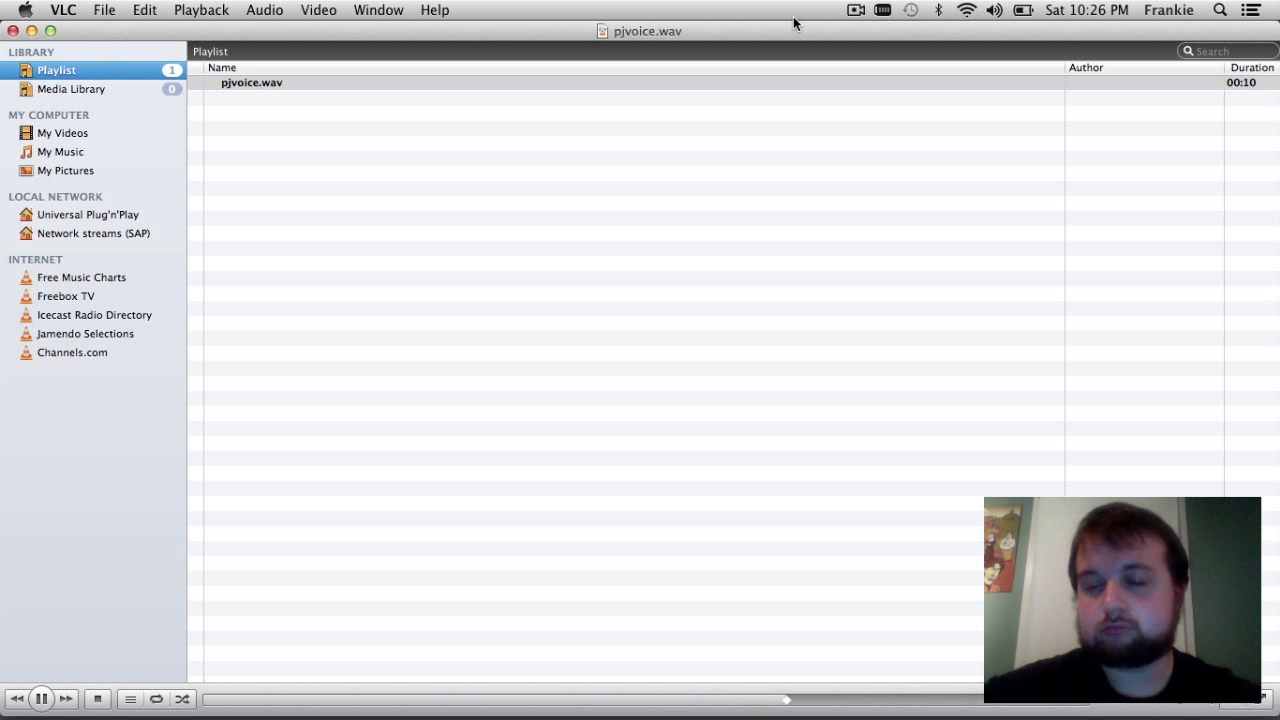
# - Quit VLC, which is playing pjvoice.wav, and switch to Adobe After Effects CS6
pyautogui.press('super+q')
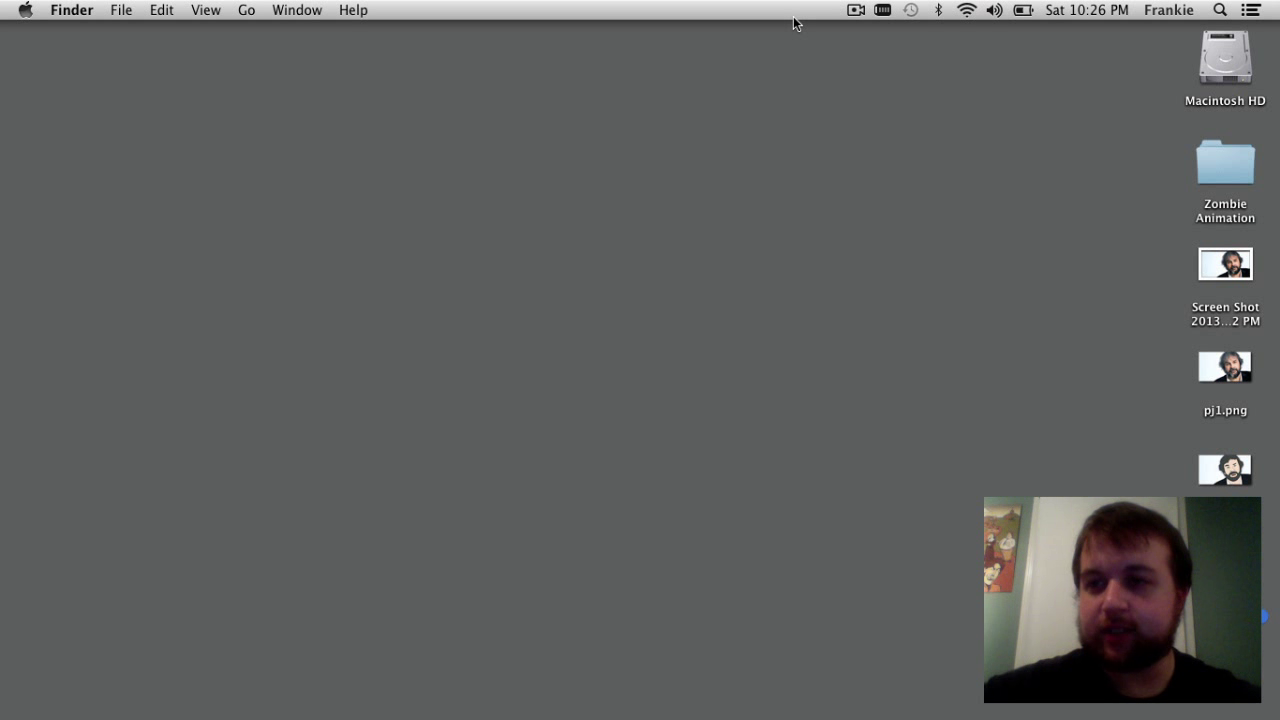
pyautogui.click(1225, 60)
pyautogui.click(1066, 183)
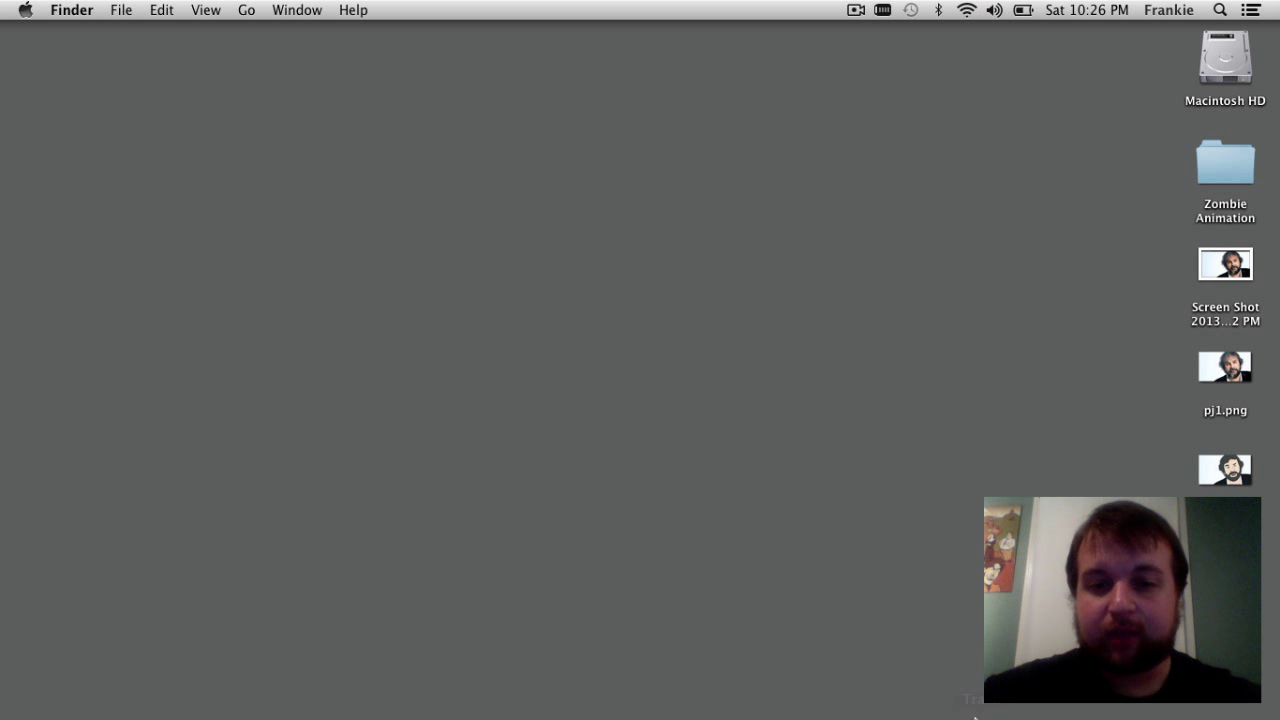
pyautogui.moveTo(975, 714)
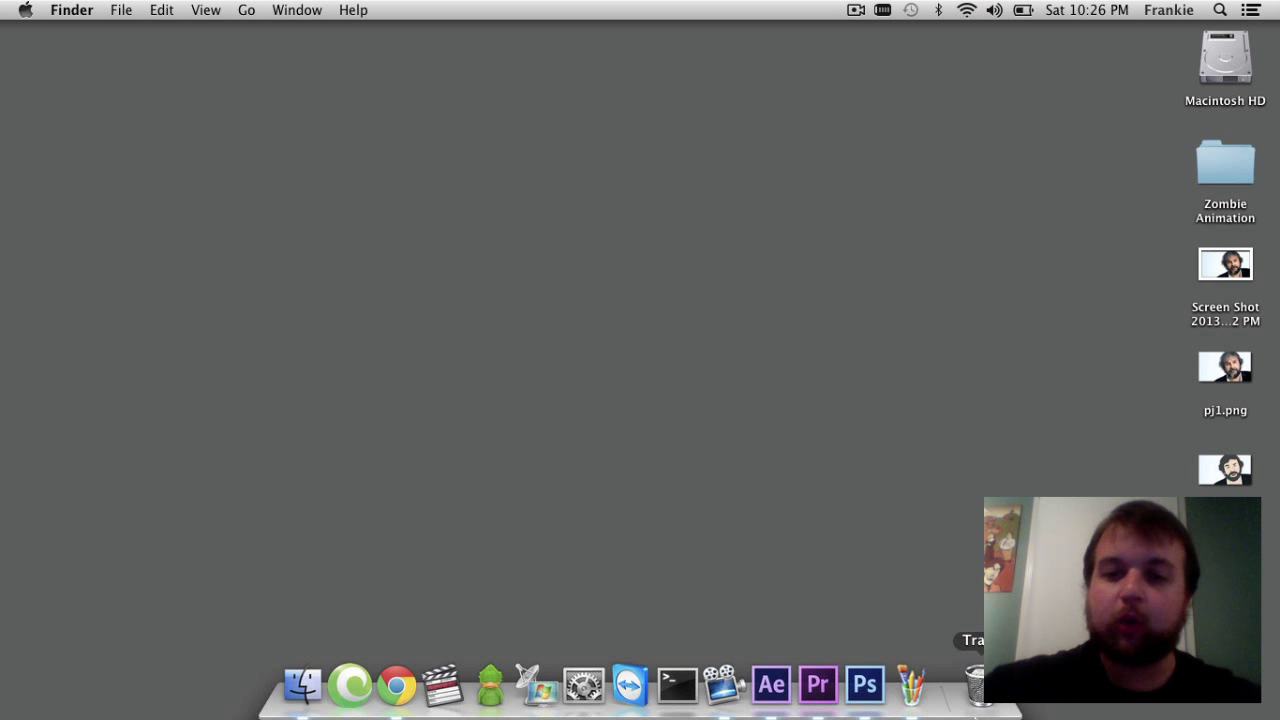
pyautogui.click(783, 712)
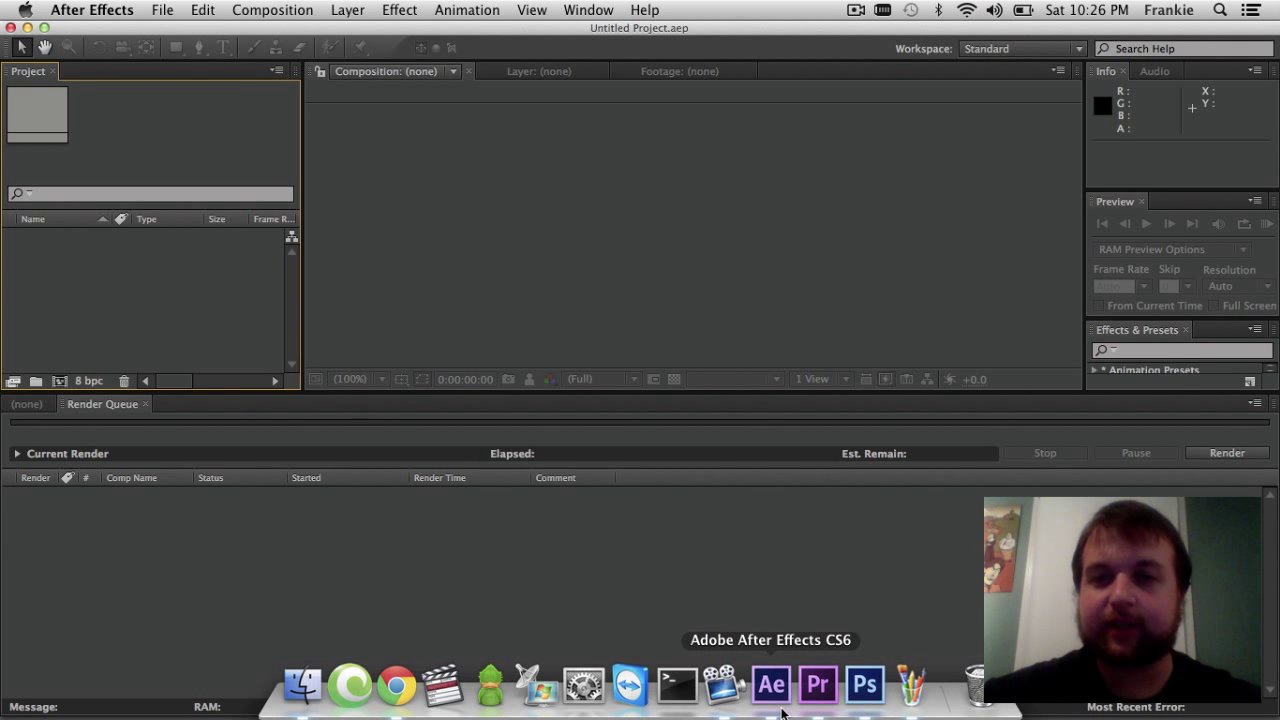
pyautogui.click(1231, 11)
pyautogui.write('after')
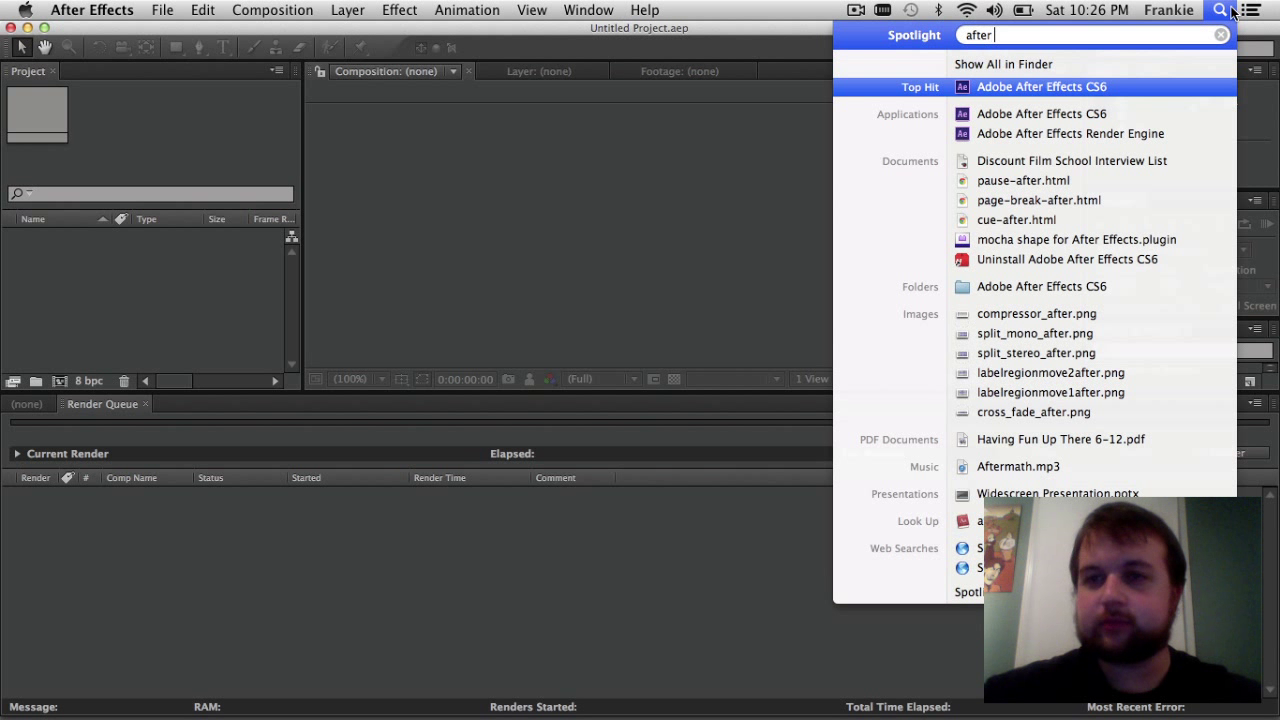
pyautogui.press('Escape')
pyautogui.press('Escape')
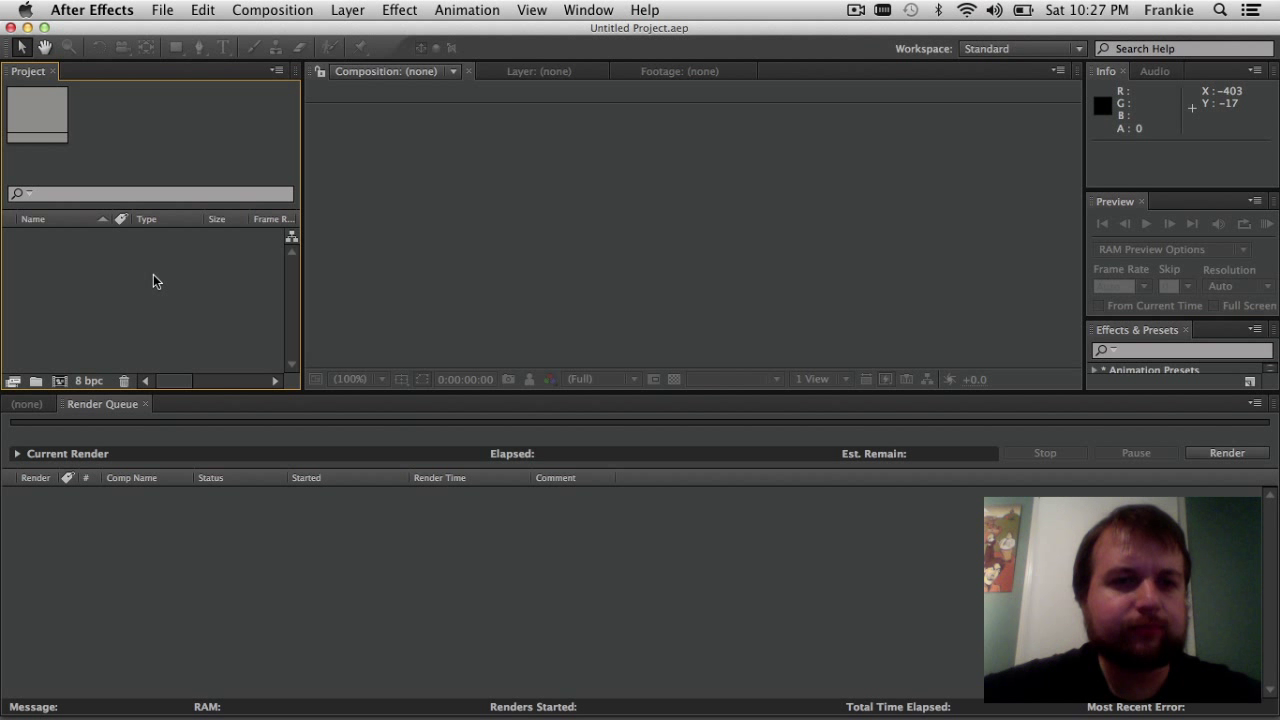
# - Import pjvoice.wav from the Desktop into the project
pyautogui.rightClick(114, 272)
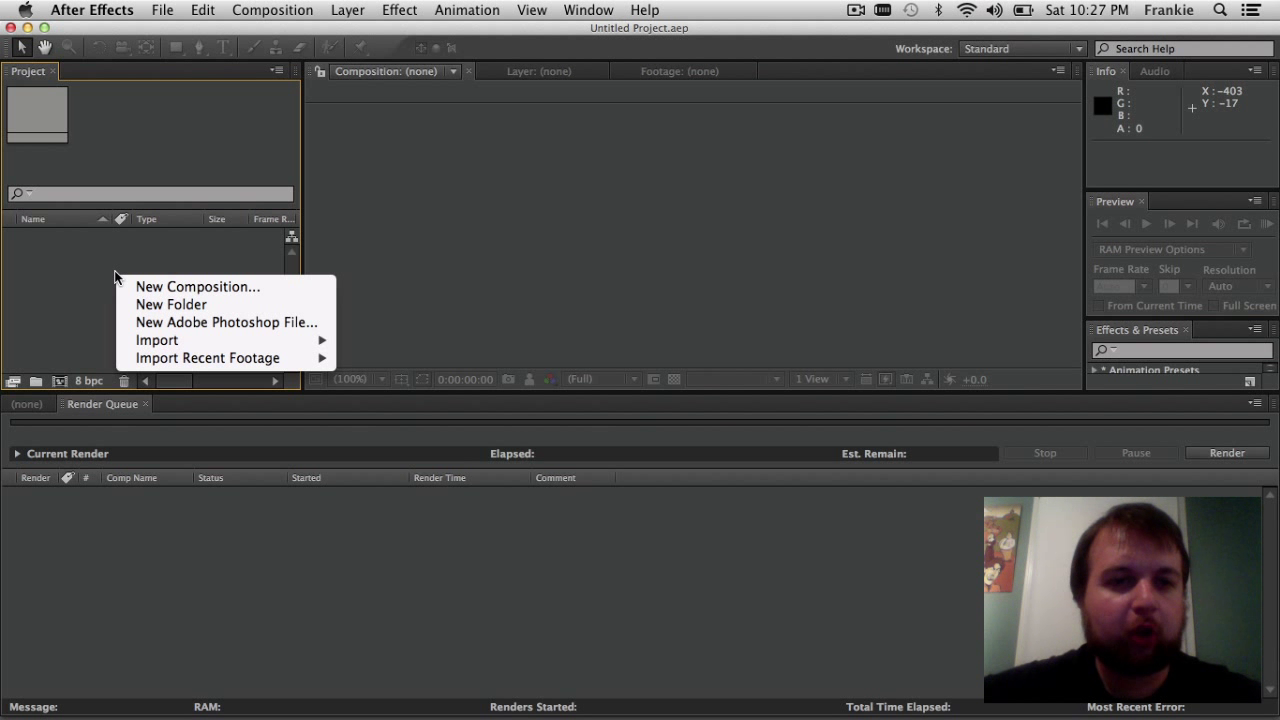
pyautogui.moveTo(236, 341)
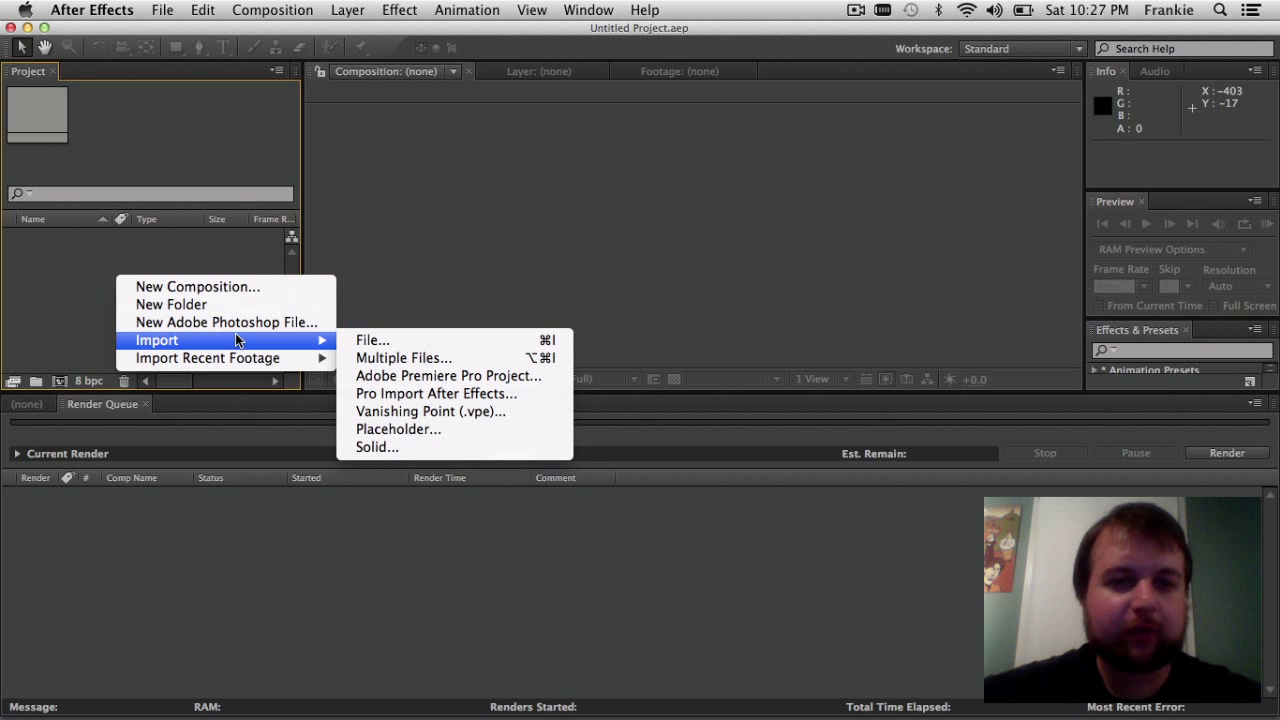
pyautogui.click(364, 344)
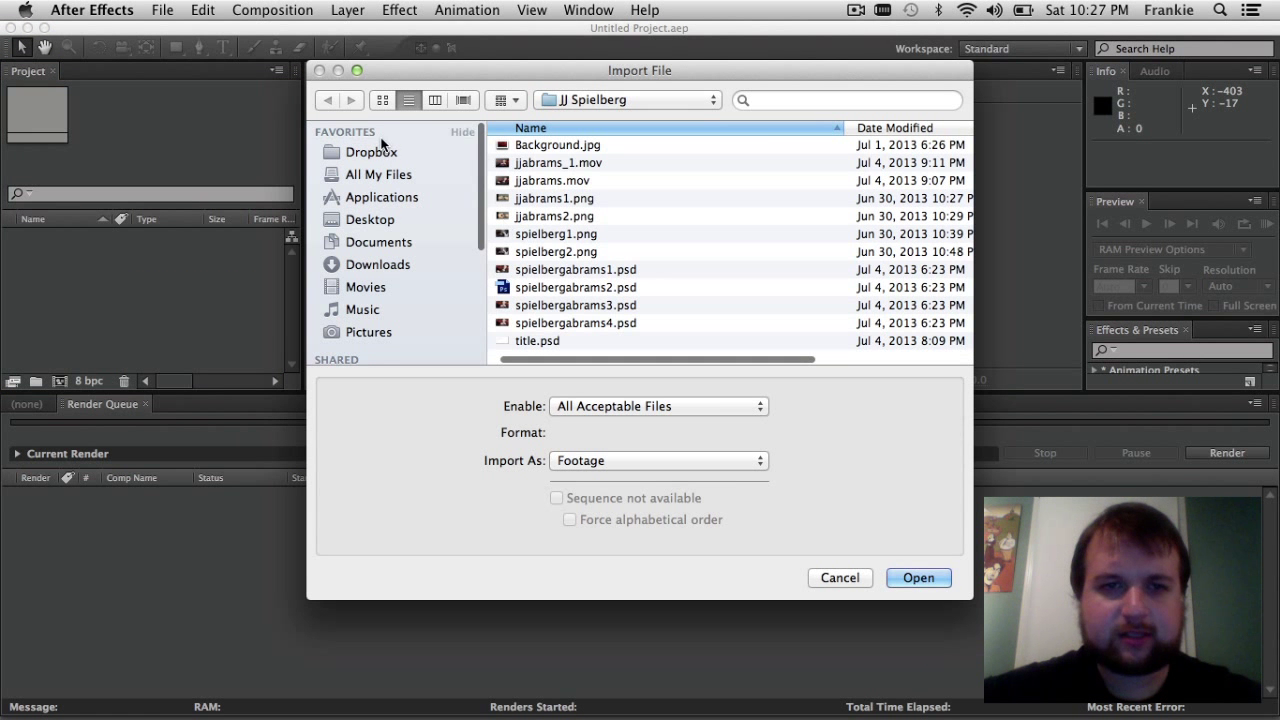
pyautogui.click(389, 225)
pyautogui.doubleClick(563, 181)
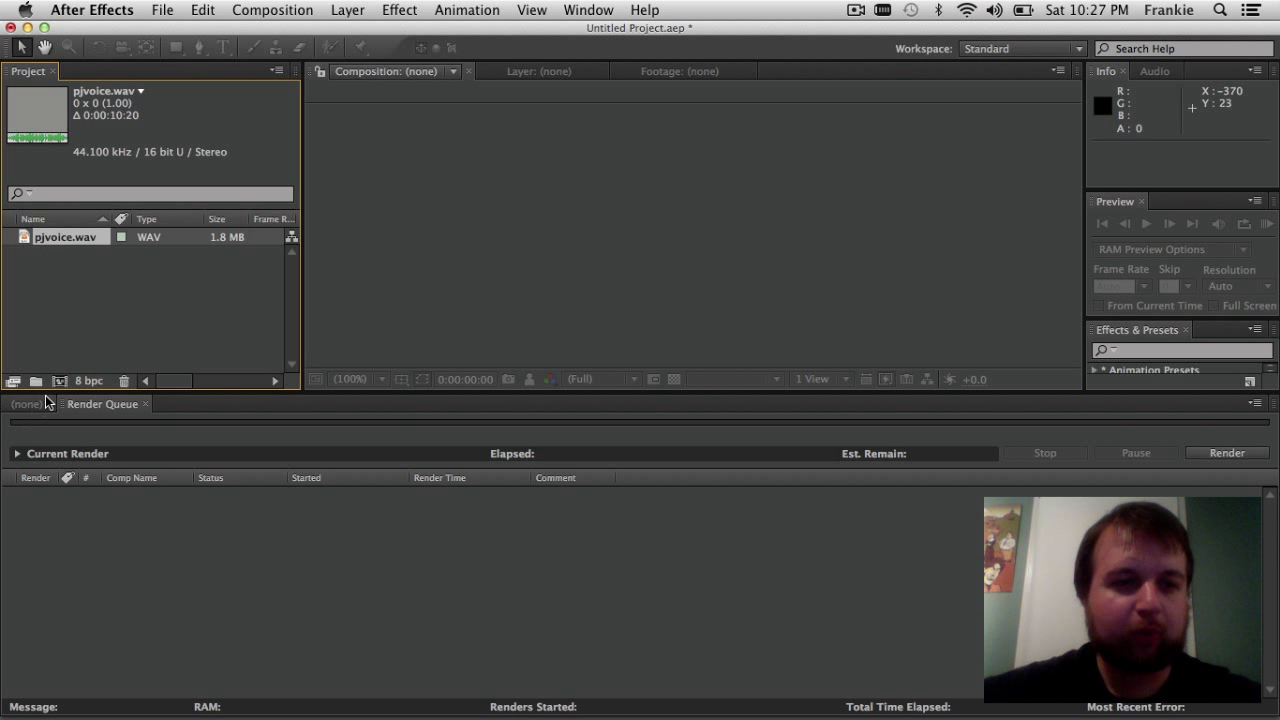
# - Create a composition from pjvoice.wav by placing the audio in the empty timeline
pyautogui.click(30, 404)
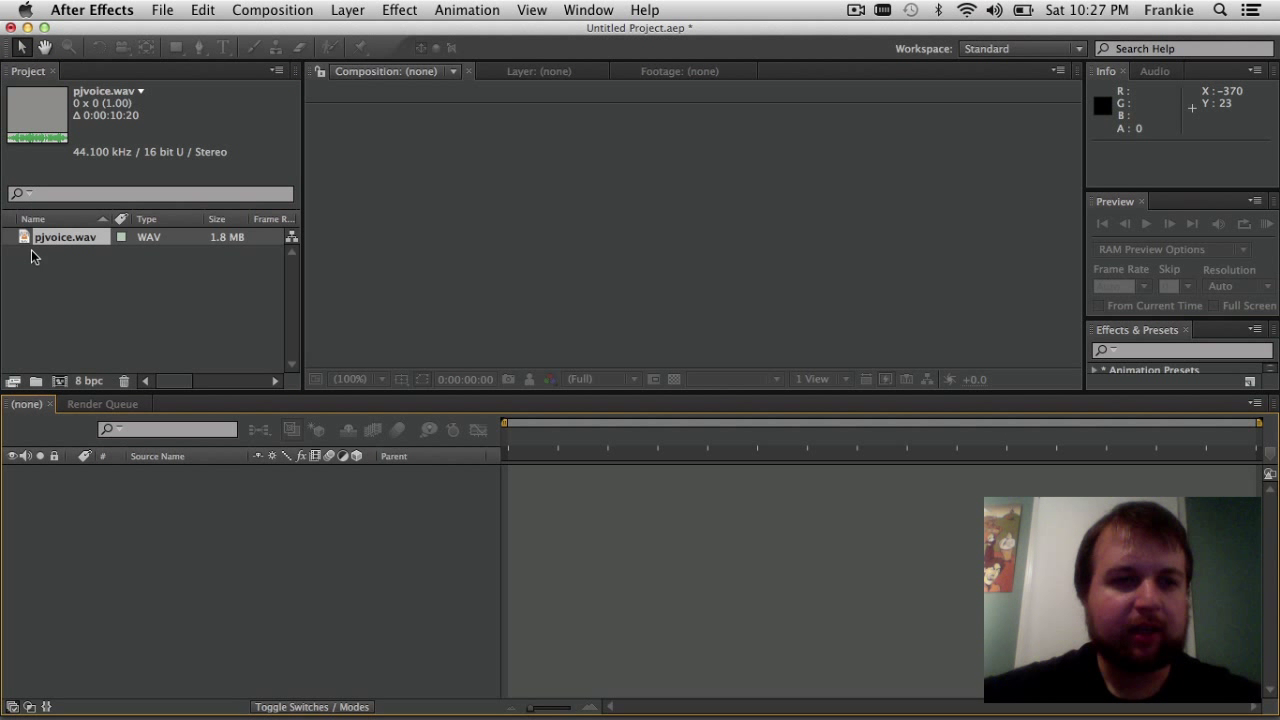
pyautogui.moveTo(28, 243); pyautogui.dragTo(169, 512)
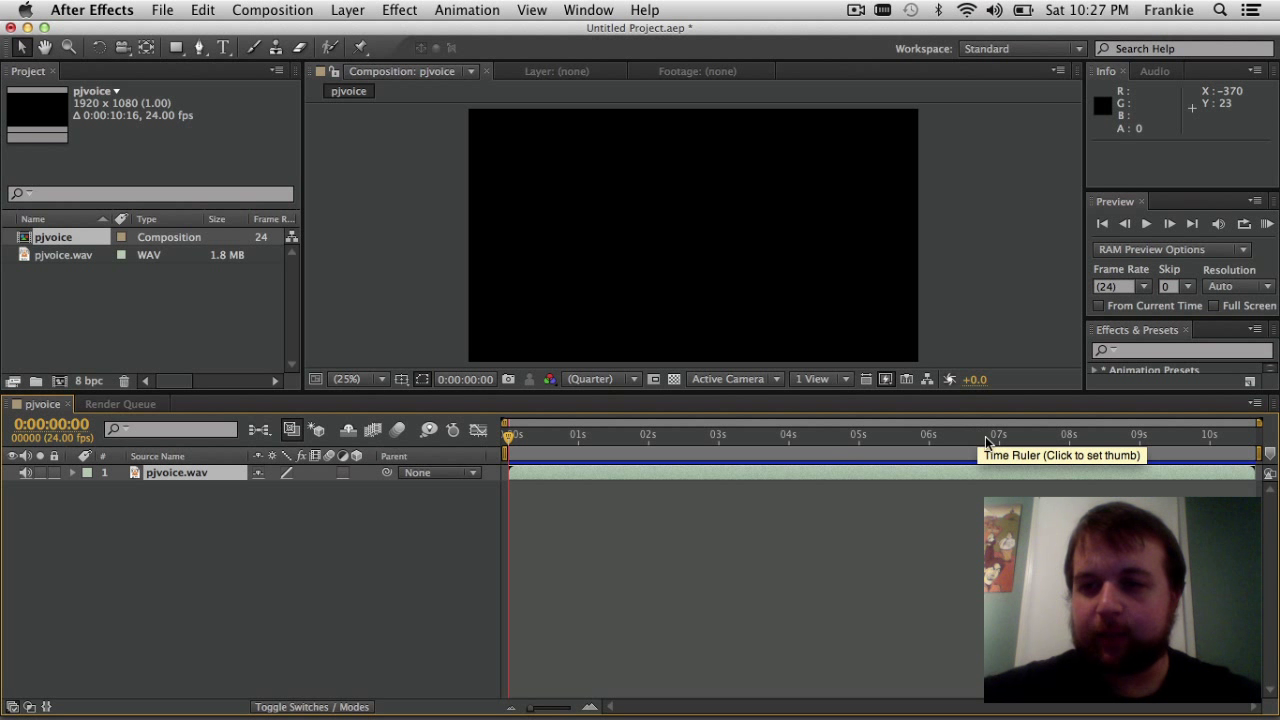
pyautogui.moveTo(1013, 456); pyautogui.dragTo(1247, 471)
pyautogui.press('space')
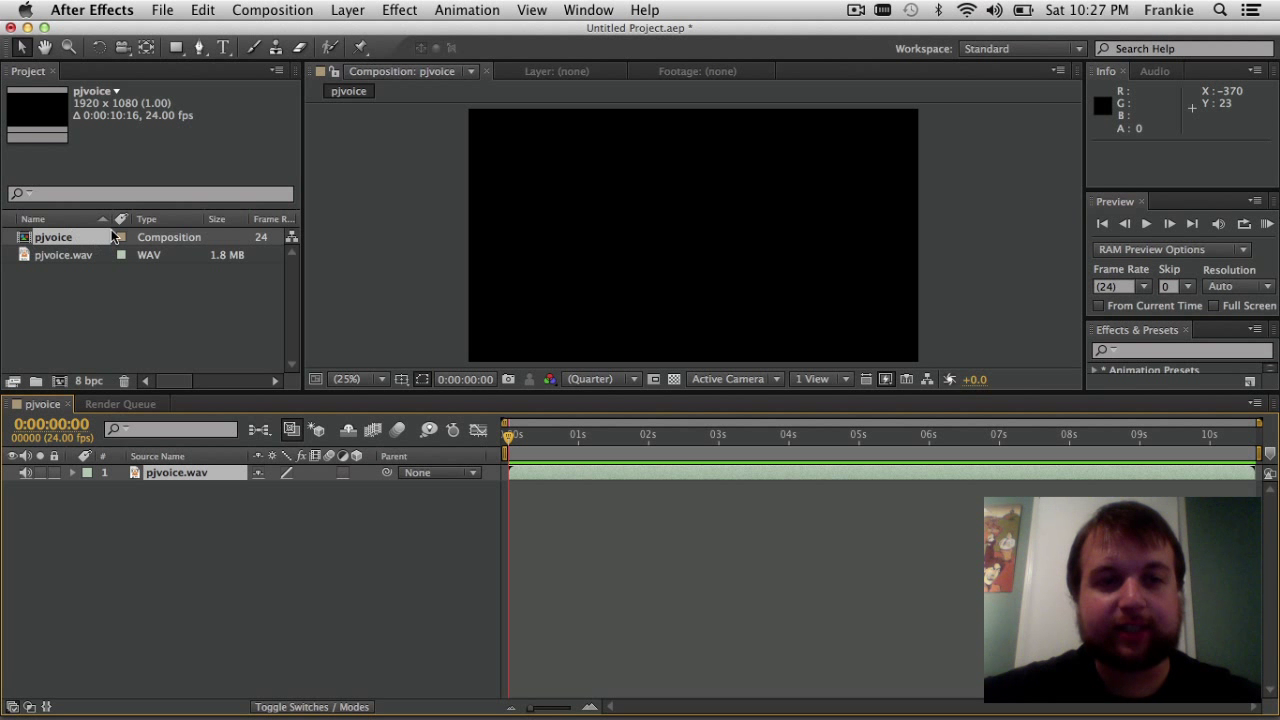
# - Import pj1.psd from the Desktop as footage with merged layers
pyautogui.rightClick(95, 292)
pyautogui.moveTo(200, 360)
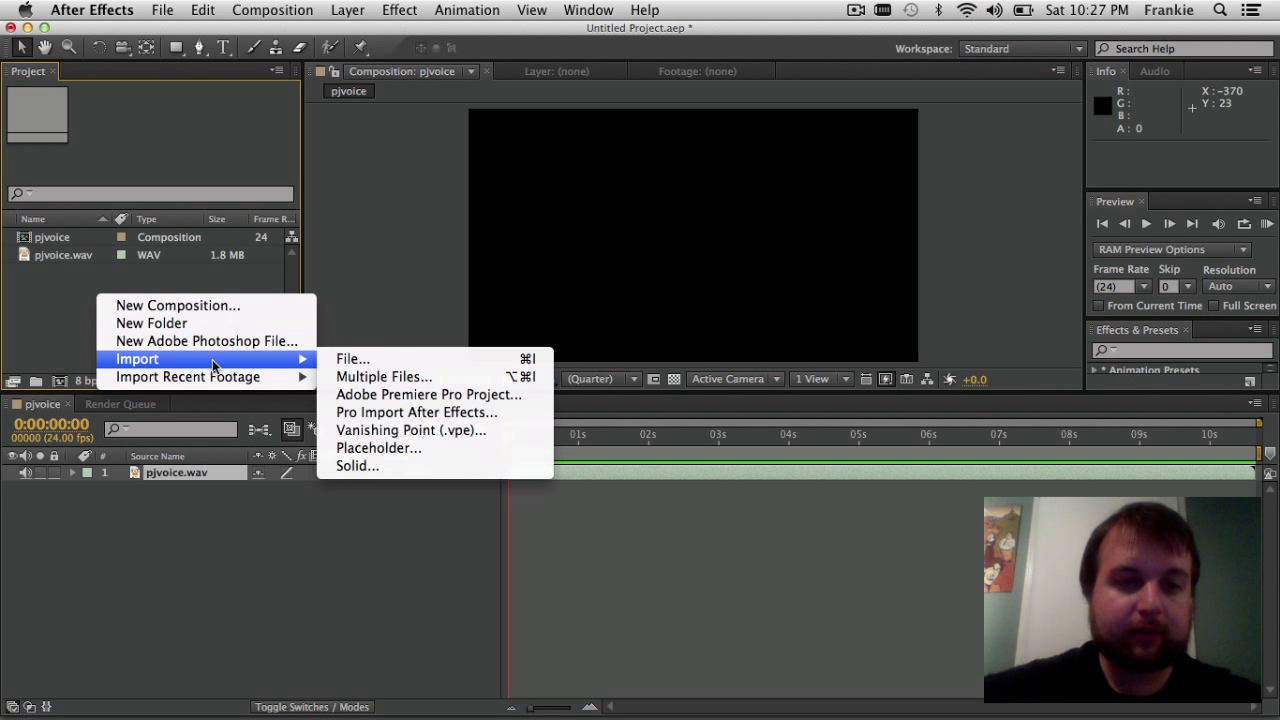
pyautogui.click(379, 362)
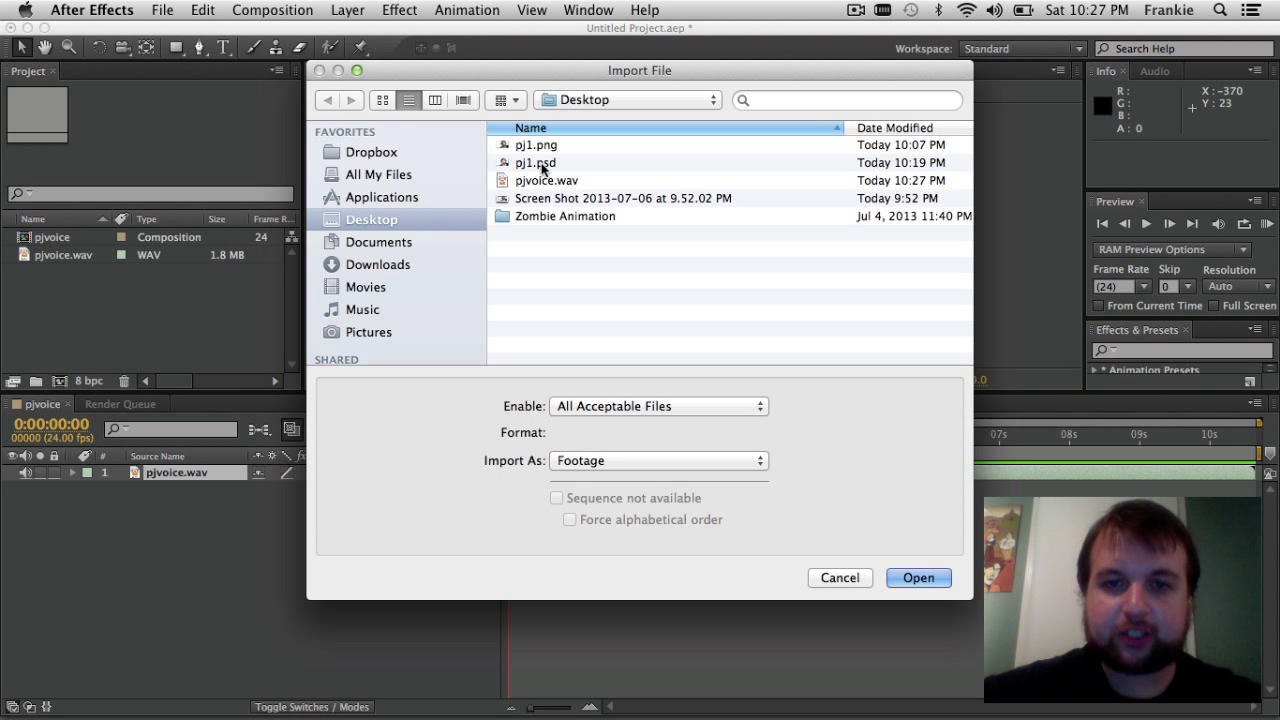
pyautogui.doubleClick(560, 163)
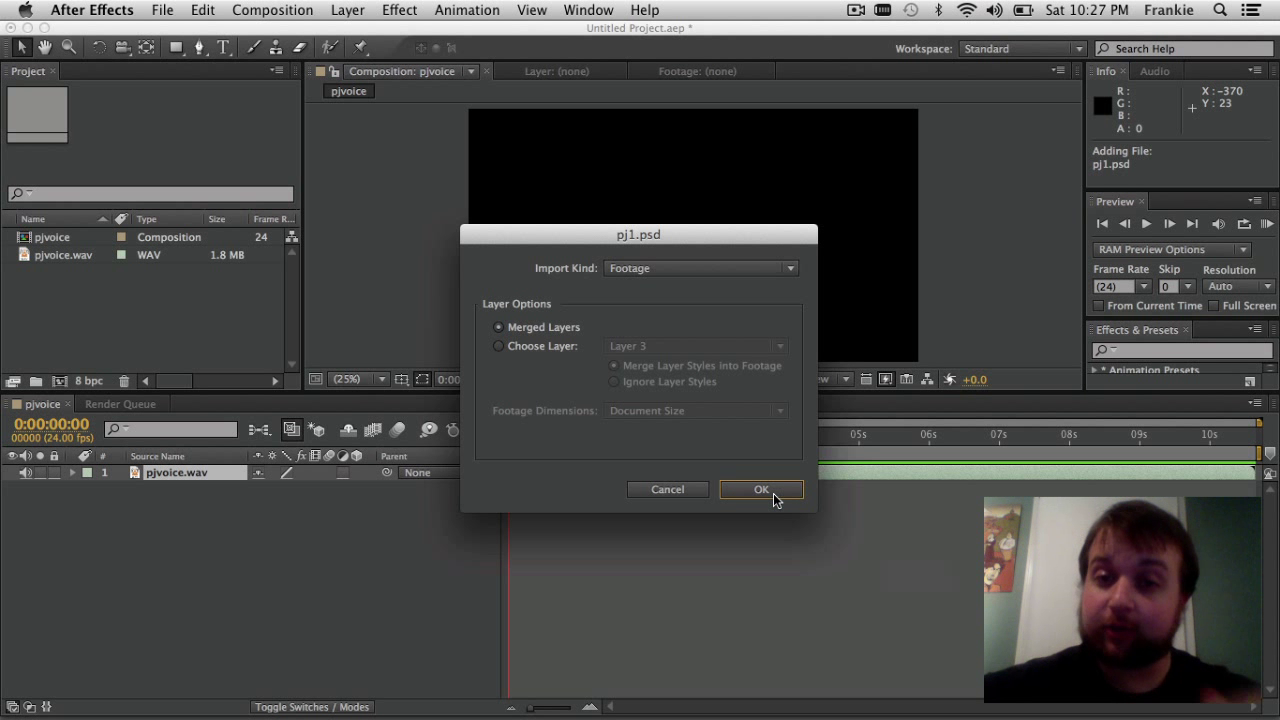
pyautogui.click(770, 492)
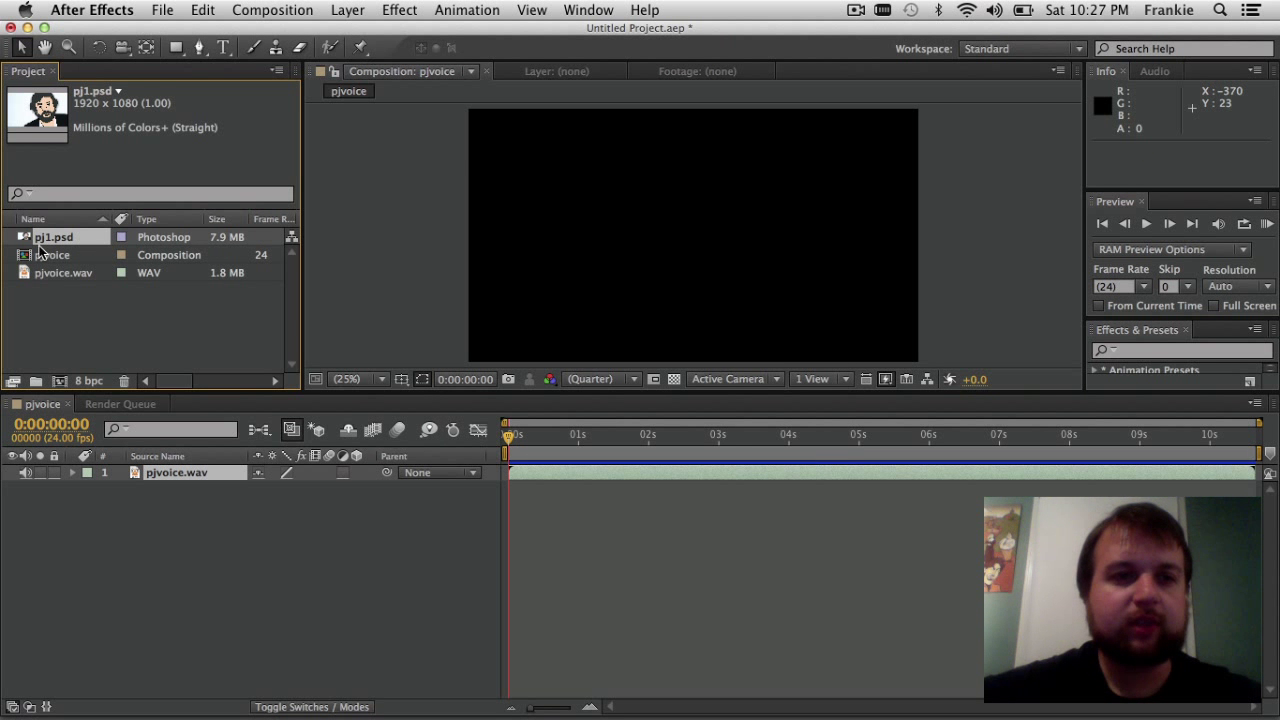
# - Add pj1.psd to the pjvoice composition as a layer above the audio and select it
pyautogui.moveTo(24, 240); pyautogui.dragTo(182, 470)
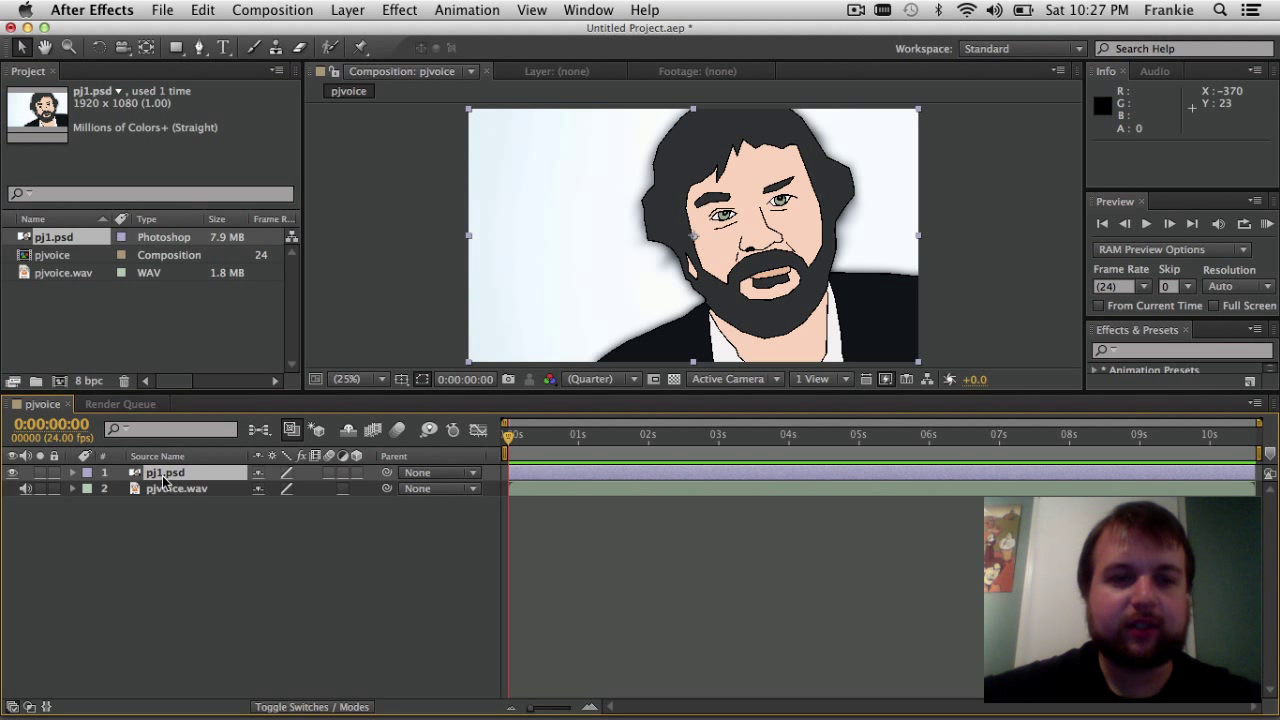
pyautogui.click(217, 544)
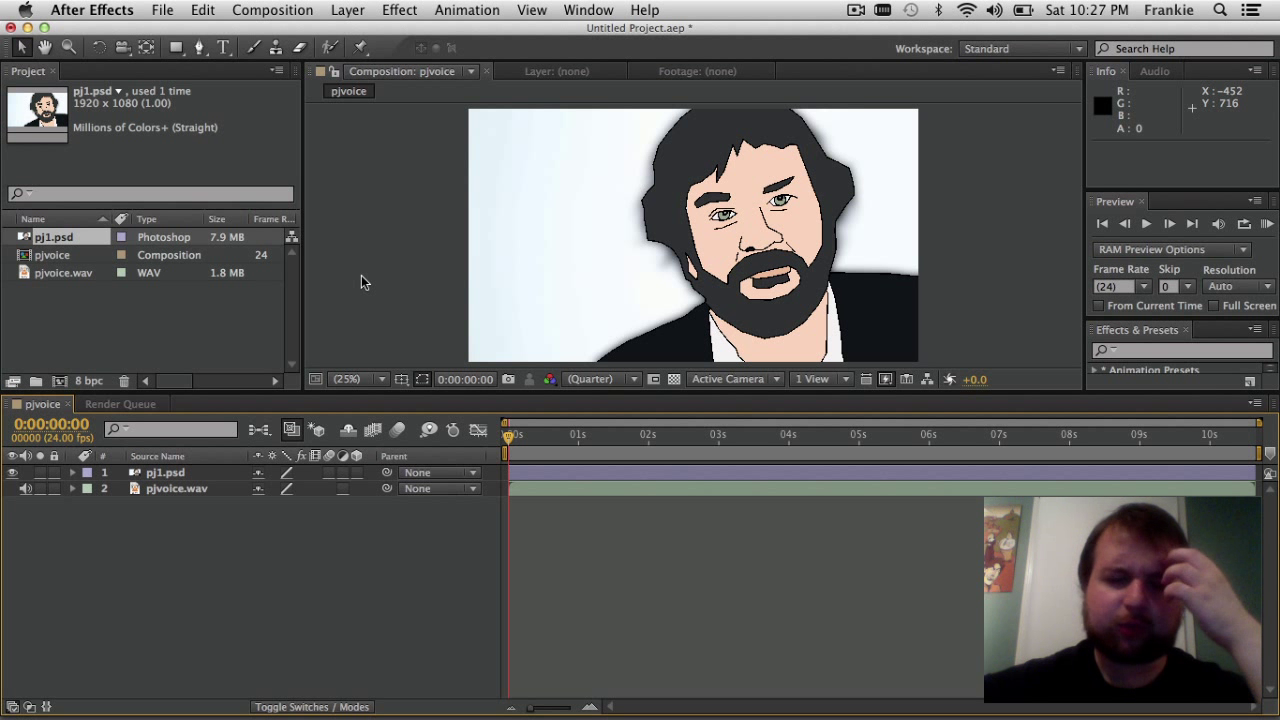
pyautogui.click(148, 475)
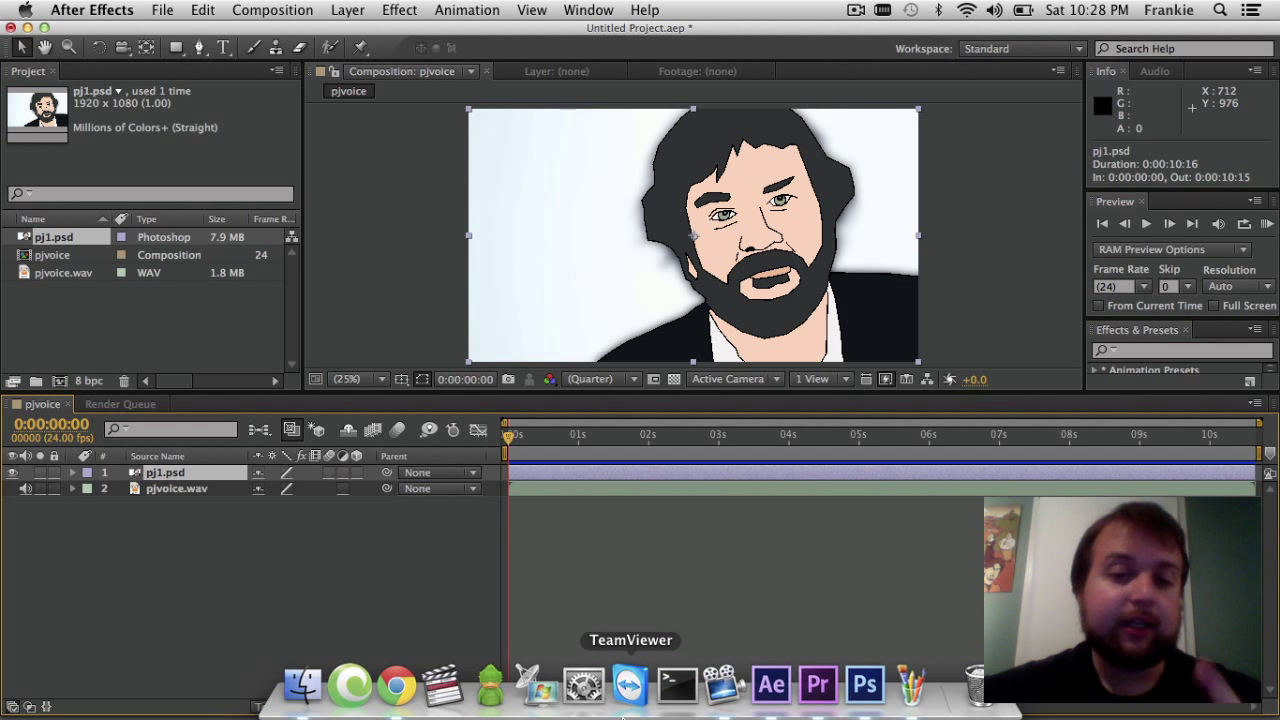
# - Switch to Chrome to look through the Auto Lip-Sync page on mamoworld.com, then hide Chrome to return to After Effects
pyautogui.click(396, 686)
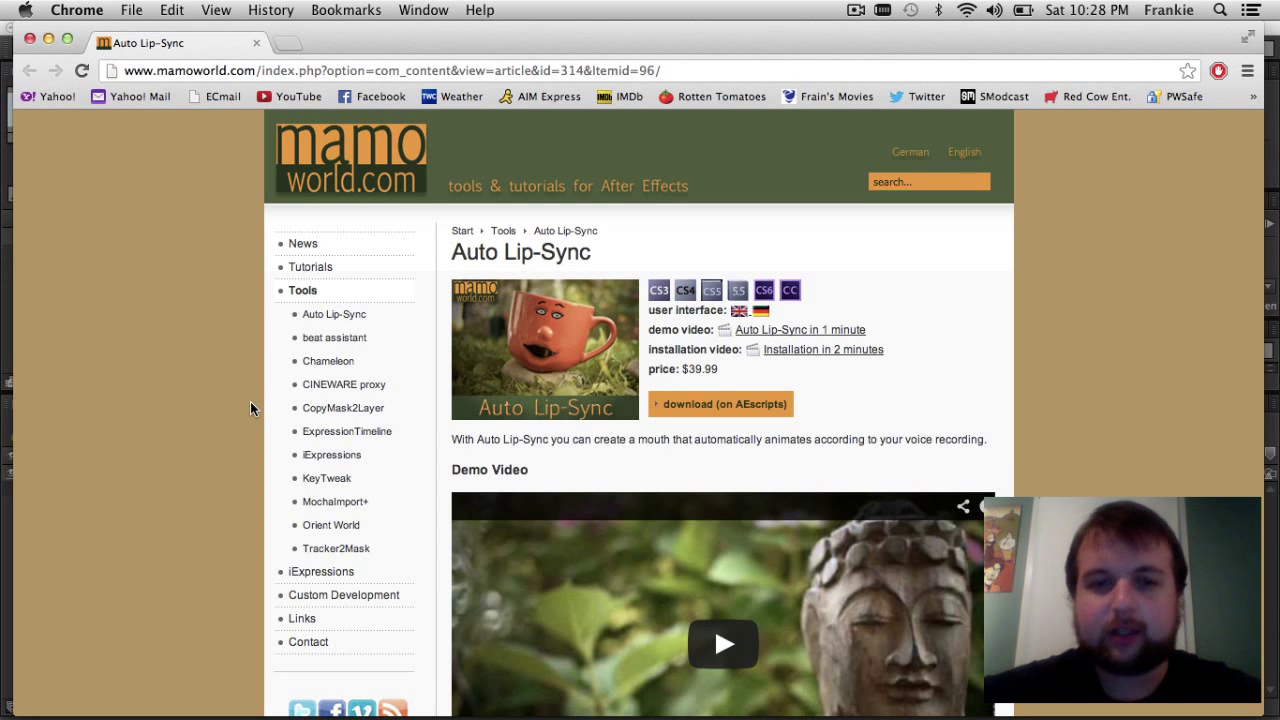
pyautogui.scroll(-10, 250, 408)
pyautogui.scroll(-10, 250, 406)
pyautogui.scroll(18, 245, 380)
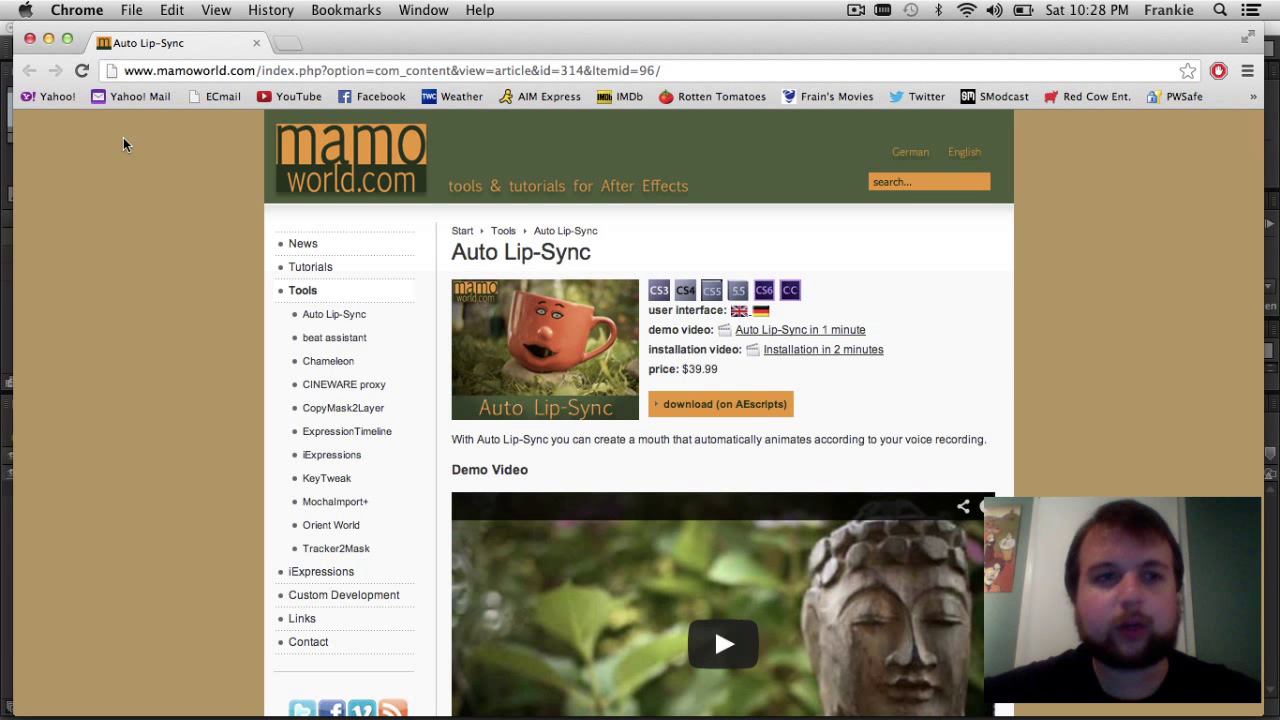
pyautogui.click(84, 9)
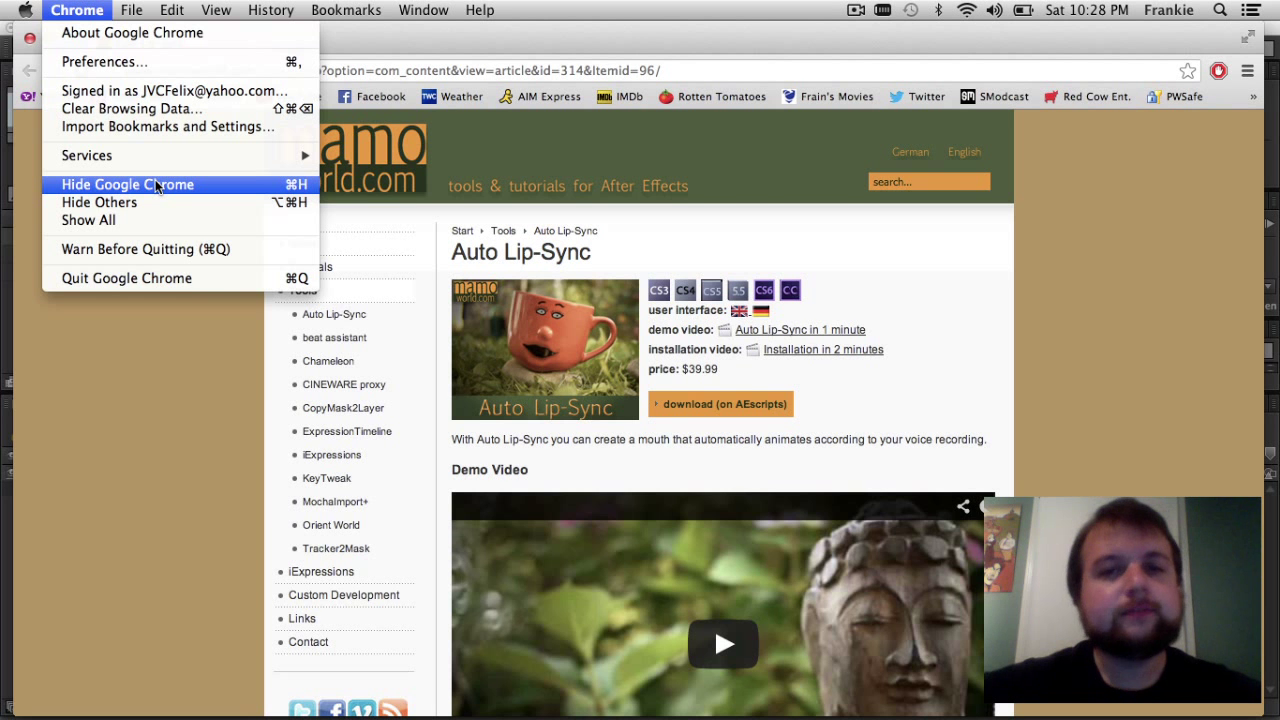
pyautogui.click(155, 184)
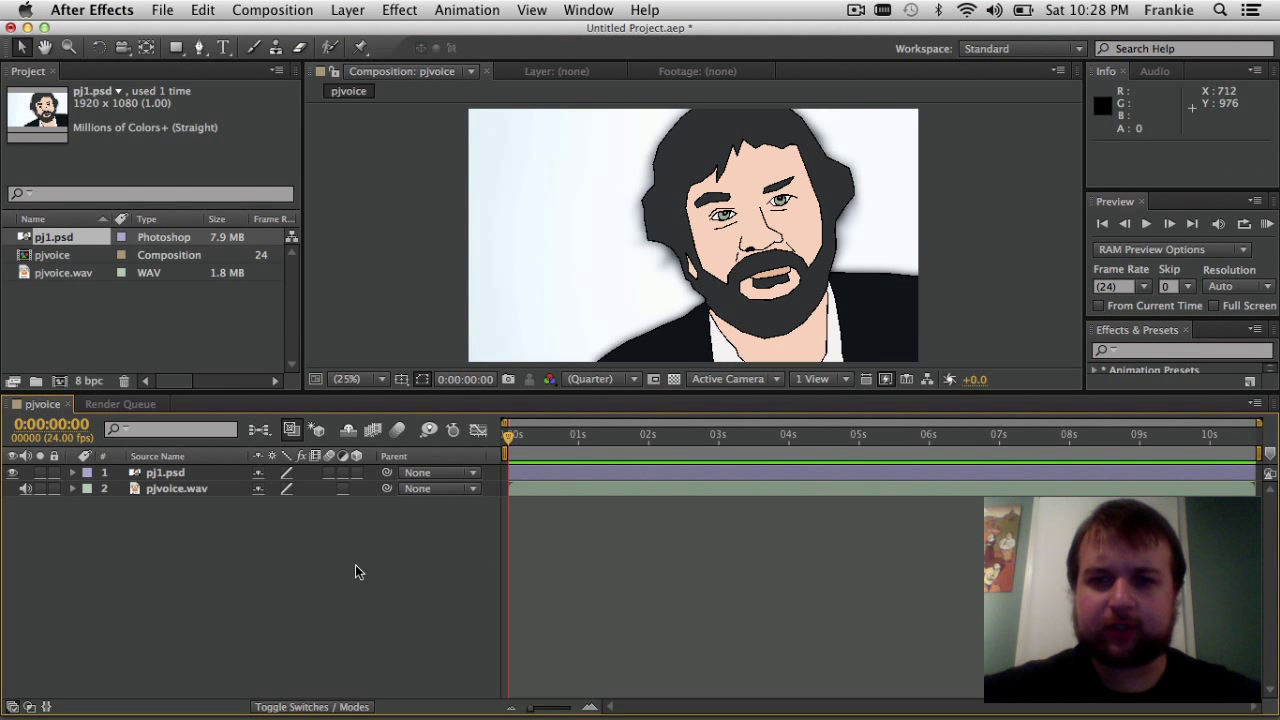
# - With the time at 0:00:01:05, start an Auto Lip-Sync mouth rig on the pj1.psd layer and close the script's help window
pyautogui.click(592, 438)
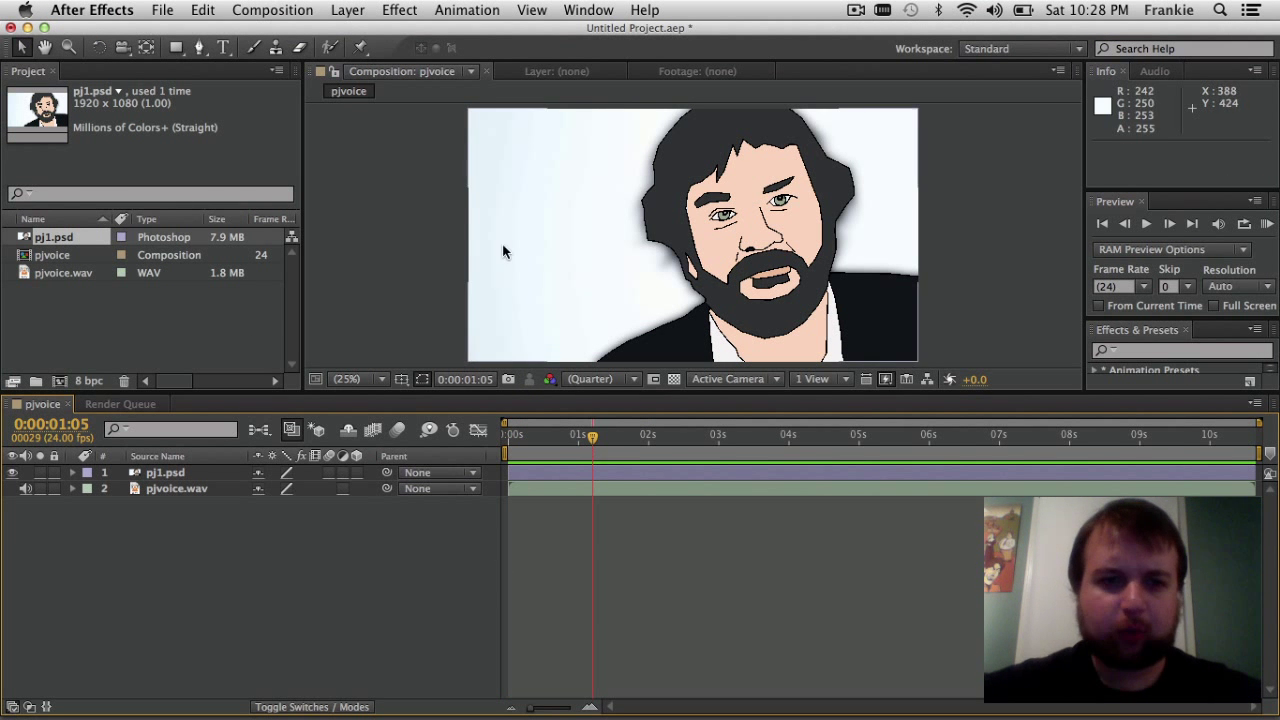
pyautogui.click(138, 476)
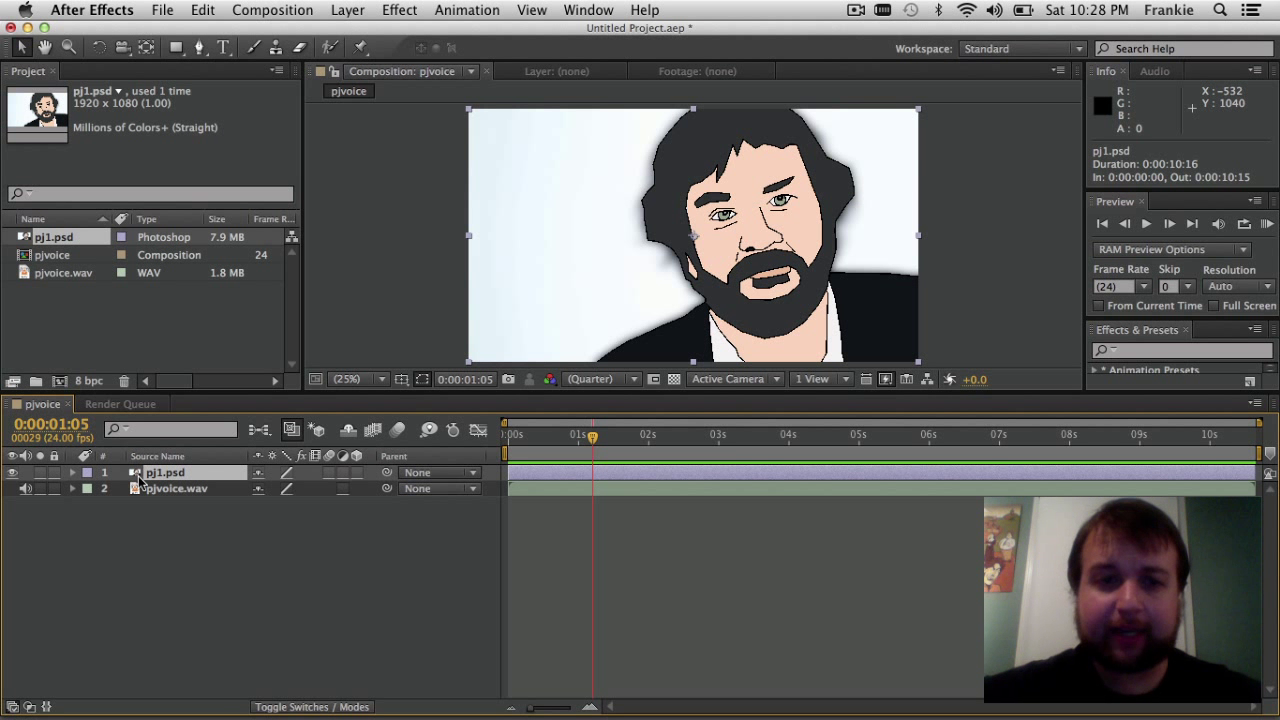
pyautogui.click(586, 12)
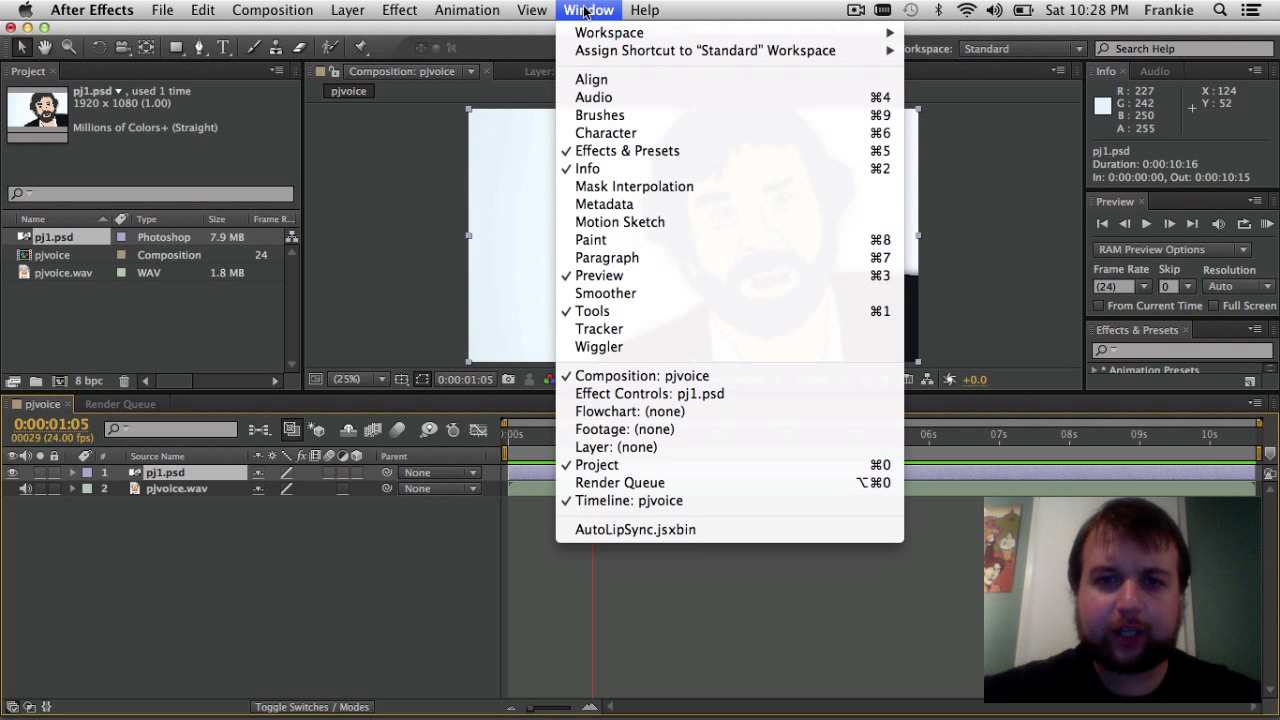
pyautogui.click(706, 535)
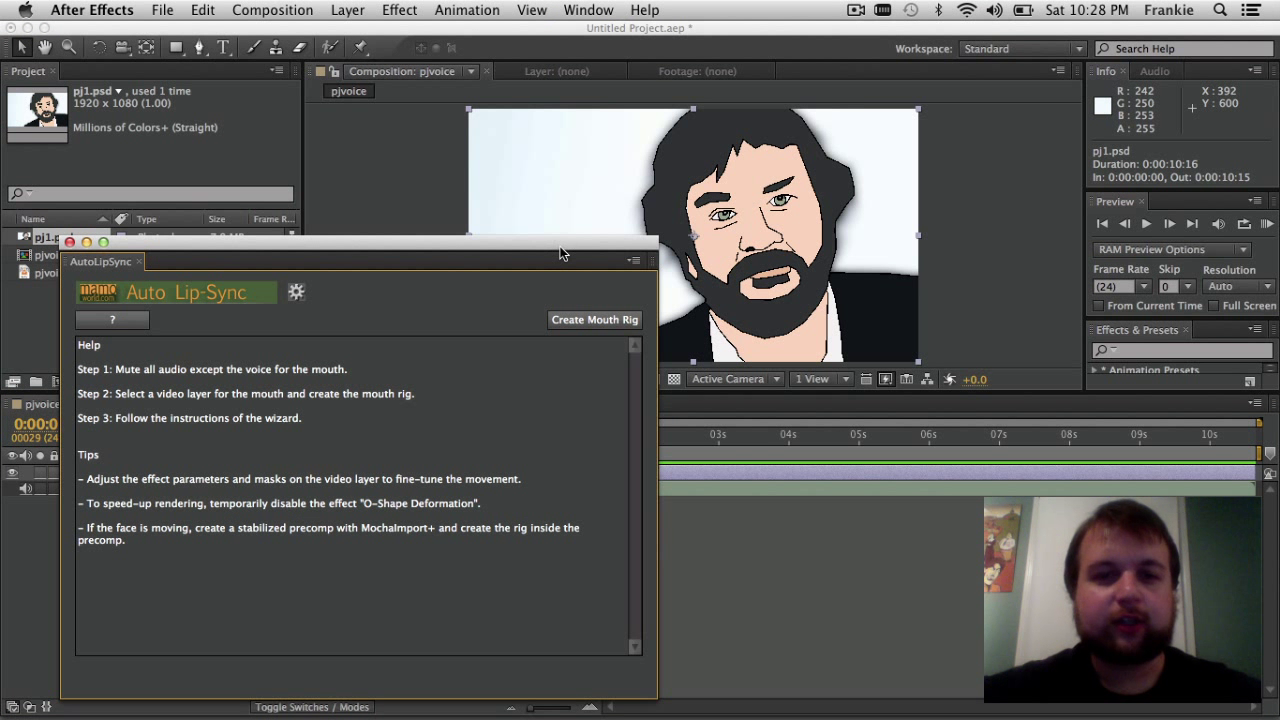
pyautogui.click(600, 320)
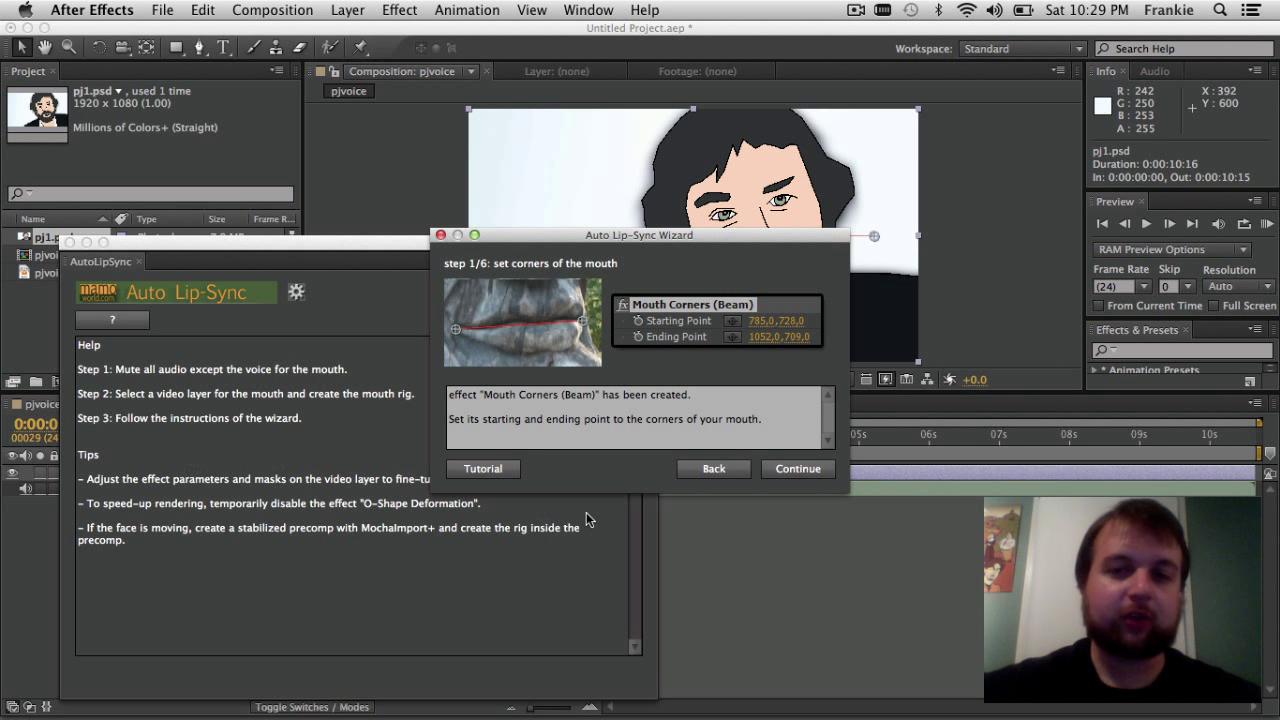
pyautogui.click(69, 242)
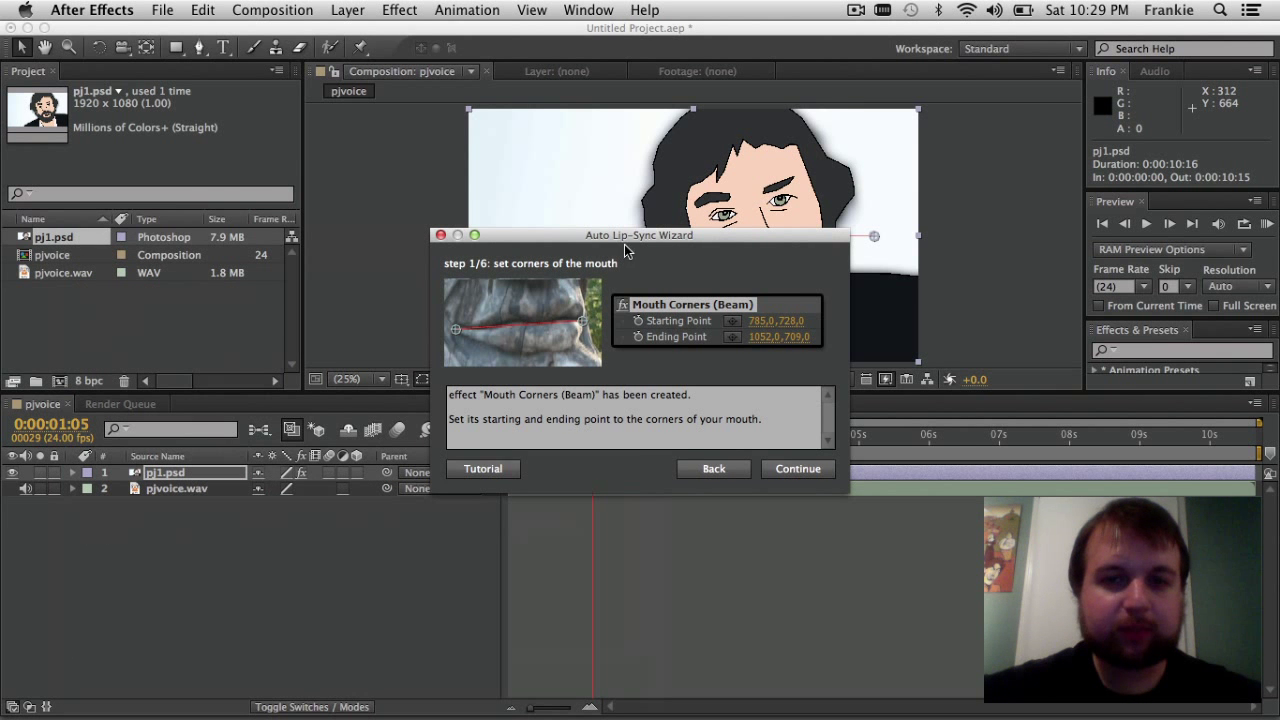
# - Move the wizard off the portrait and roughly place the Mouth Corners beam's ends at about 1196, 708 and 1380, 668
pyautogui.moveTo(636, 237); pyautogui.dragTo(298, 415)
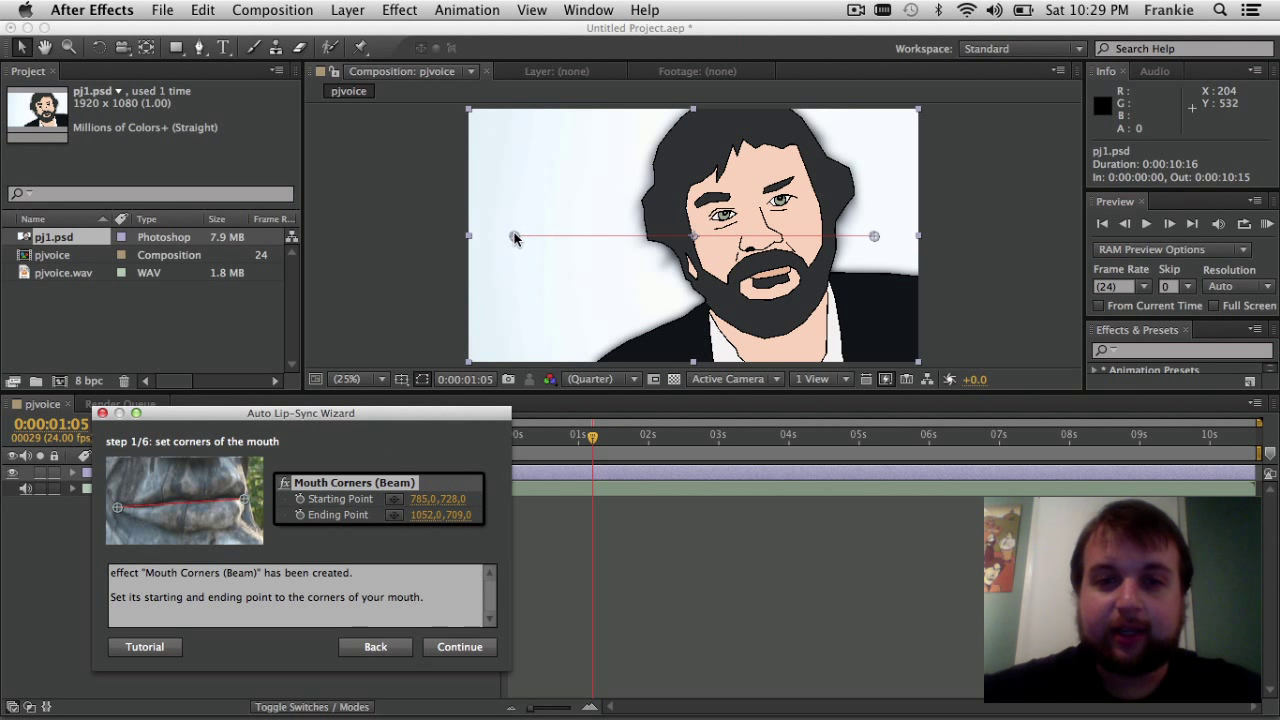
pyautogui.moveTo(513, 236); pyautogui.dragTo(750, 281)
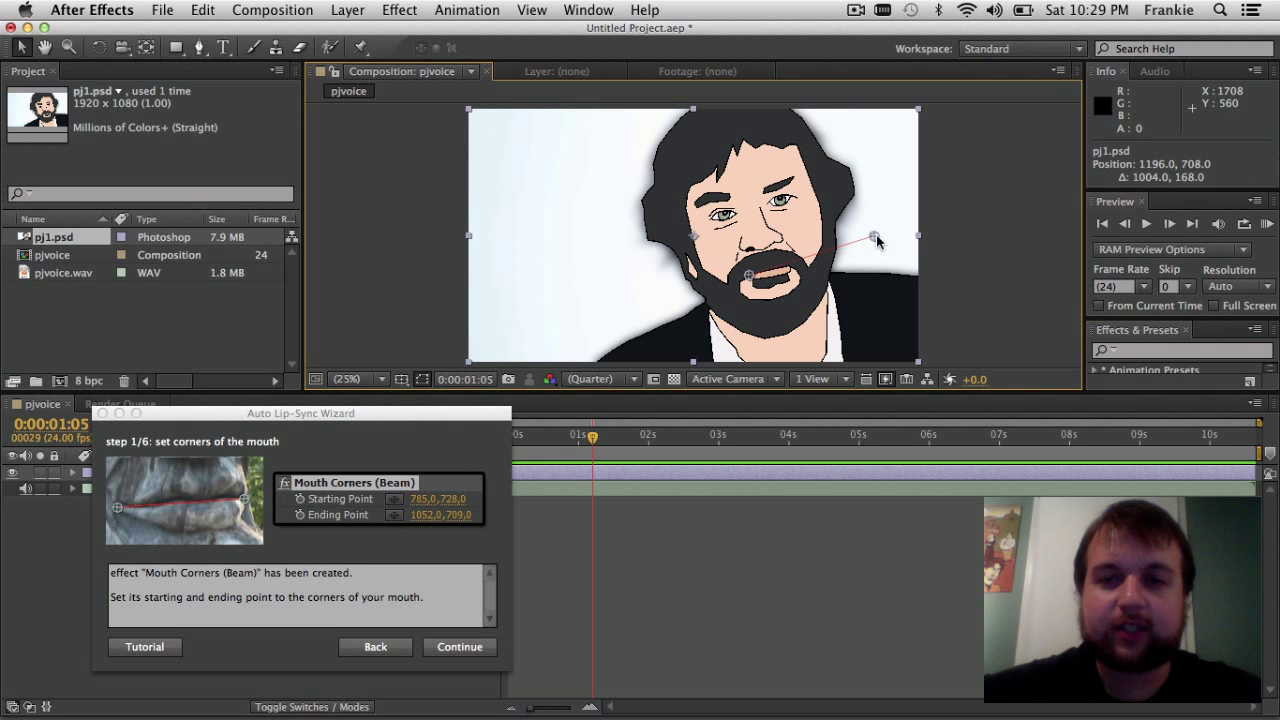
pyautogui.moveTo(872, 236); pyautogui.dragTo(792, 267)
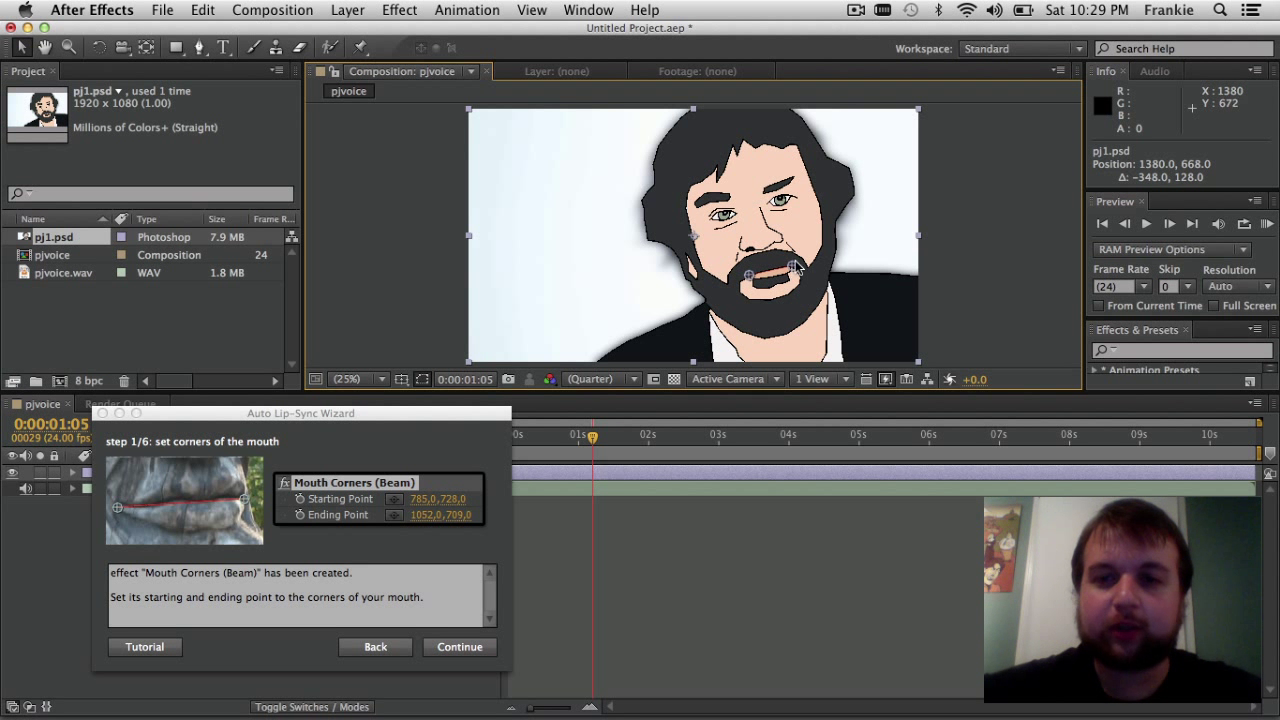
# - Fine-tune the Mouth Corners beam at 200% magnification, placing its ends on the lip corners at about 1203, 718.5 and 1376.5, 678
pyautogui.click(389, 380)
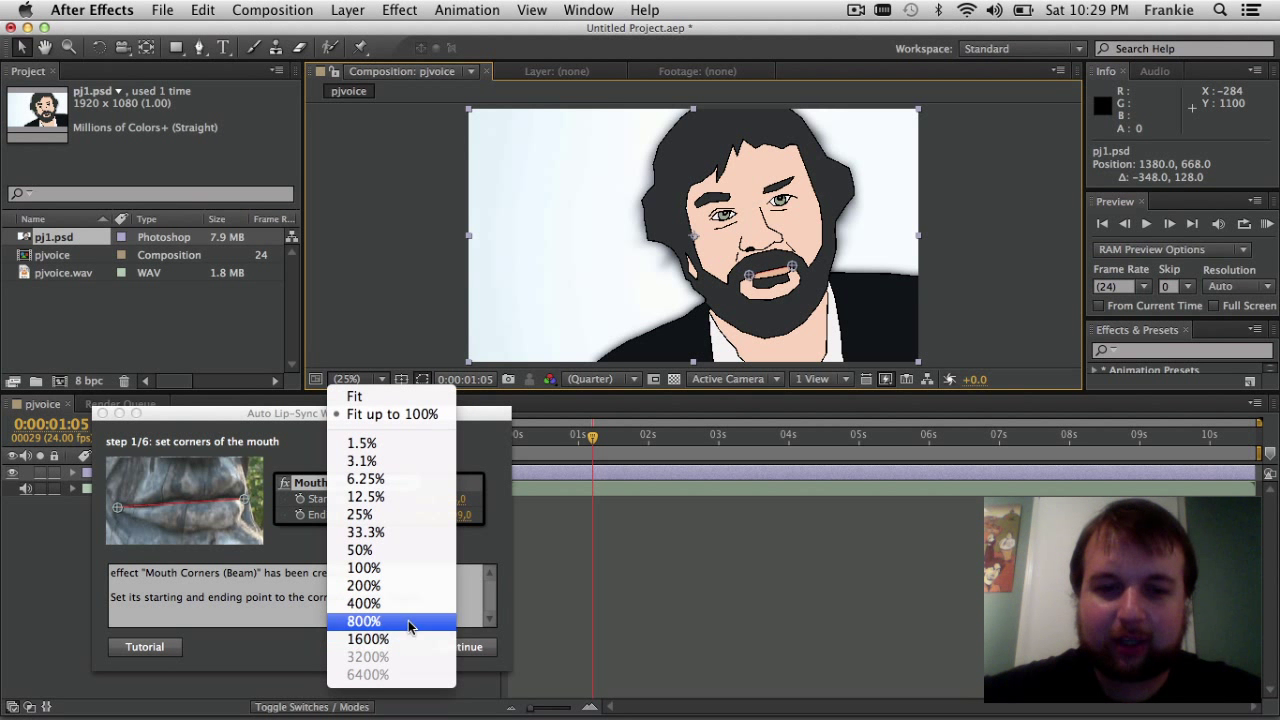
pyautogui.click(423, 587)
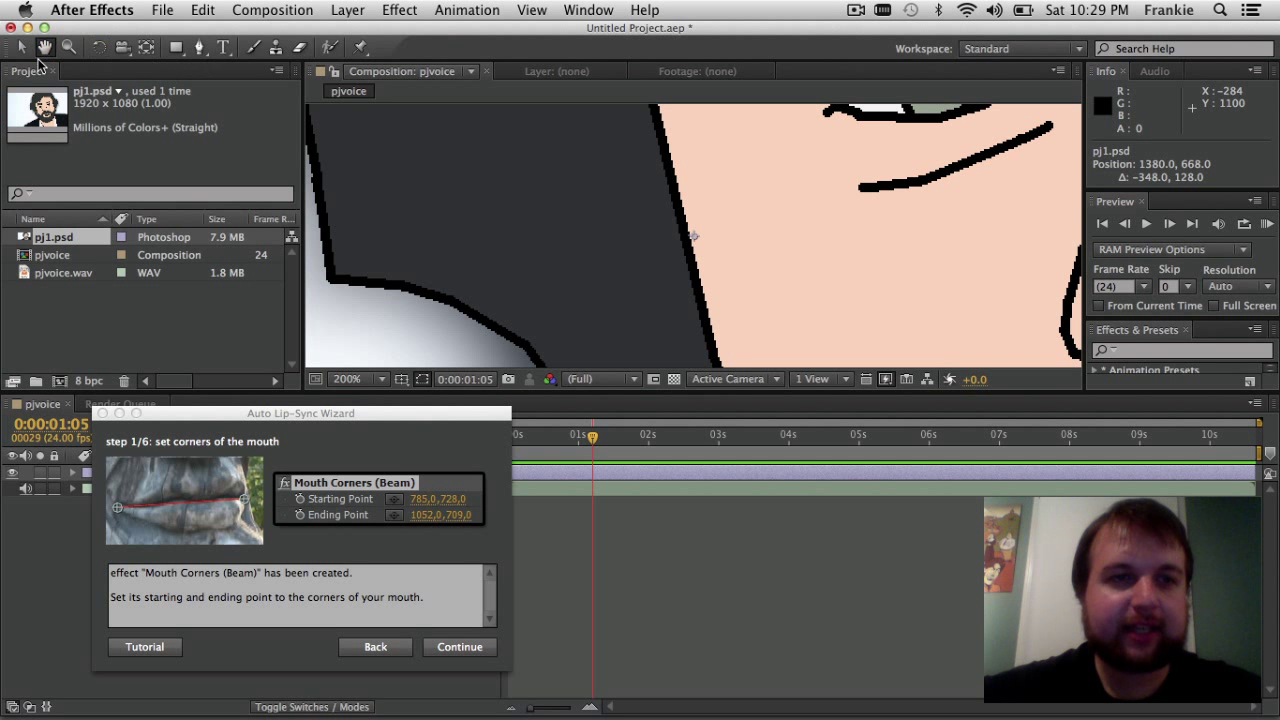
pyautogui.moveTo(1013, 284); pyautogui.dragTo(824, 193)
pyautogui.moveTo(864, 236); pyautogui.dragTo(629, 166)
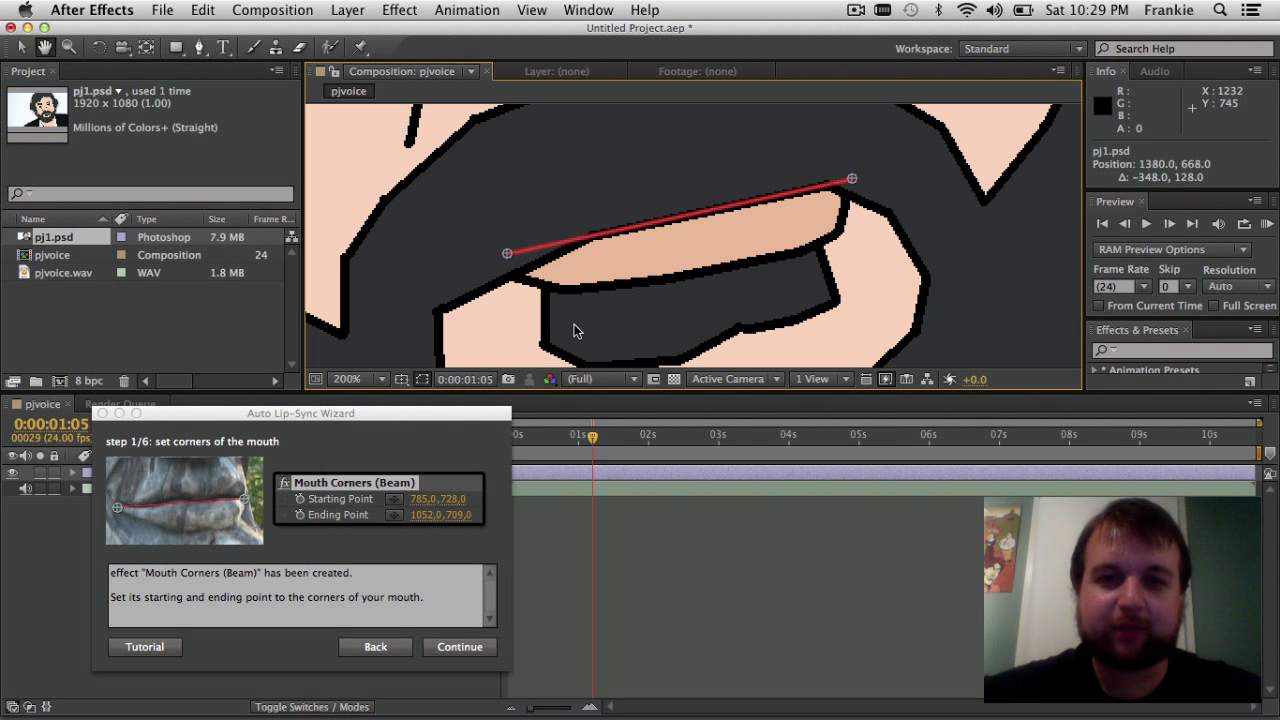
pyautogui.click(22, 48)
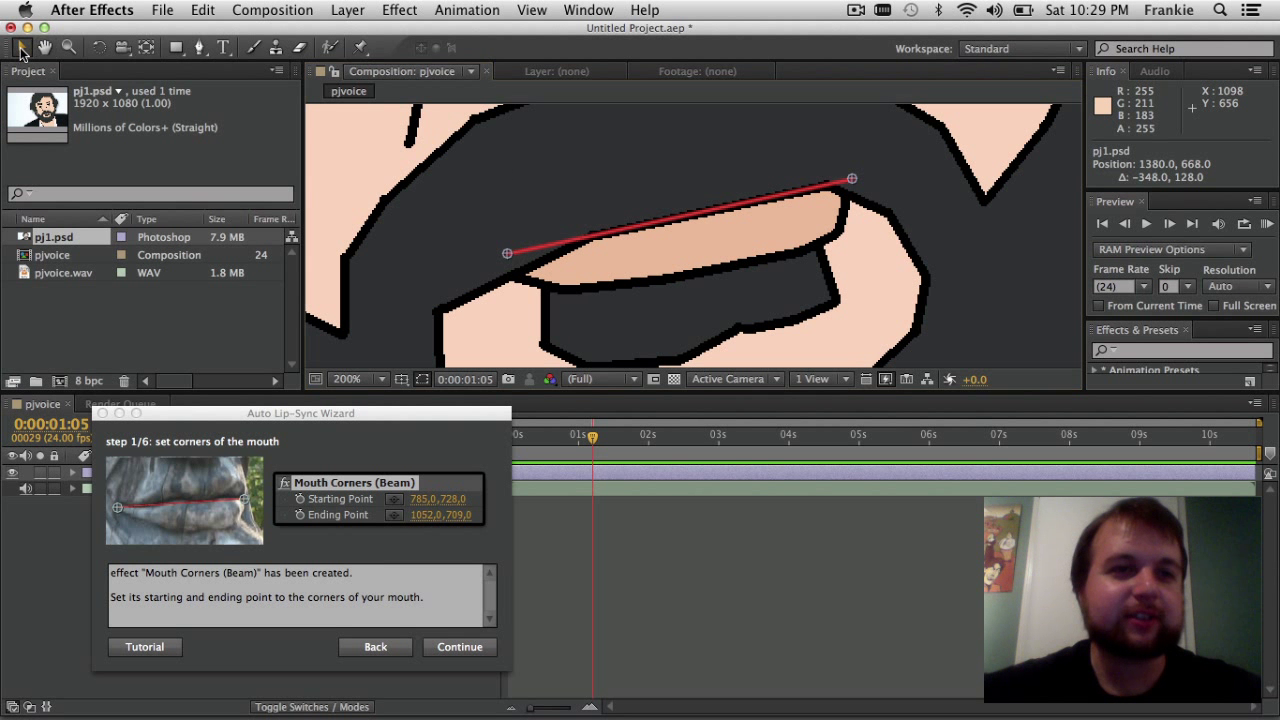
pyautogui.click(507, 258)
pyautogui.moveTo(507, 258)
pyautogui.mouseDown()
pyautogui.moveTo(586, 239)
pyautogui.moveTo(519, 279)
pyautogui.mouseUp()
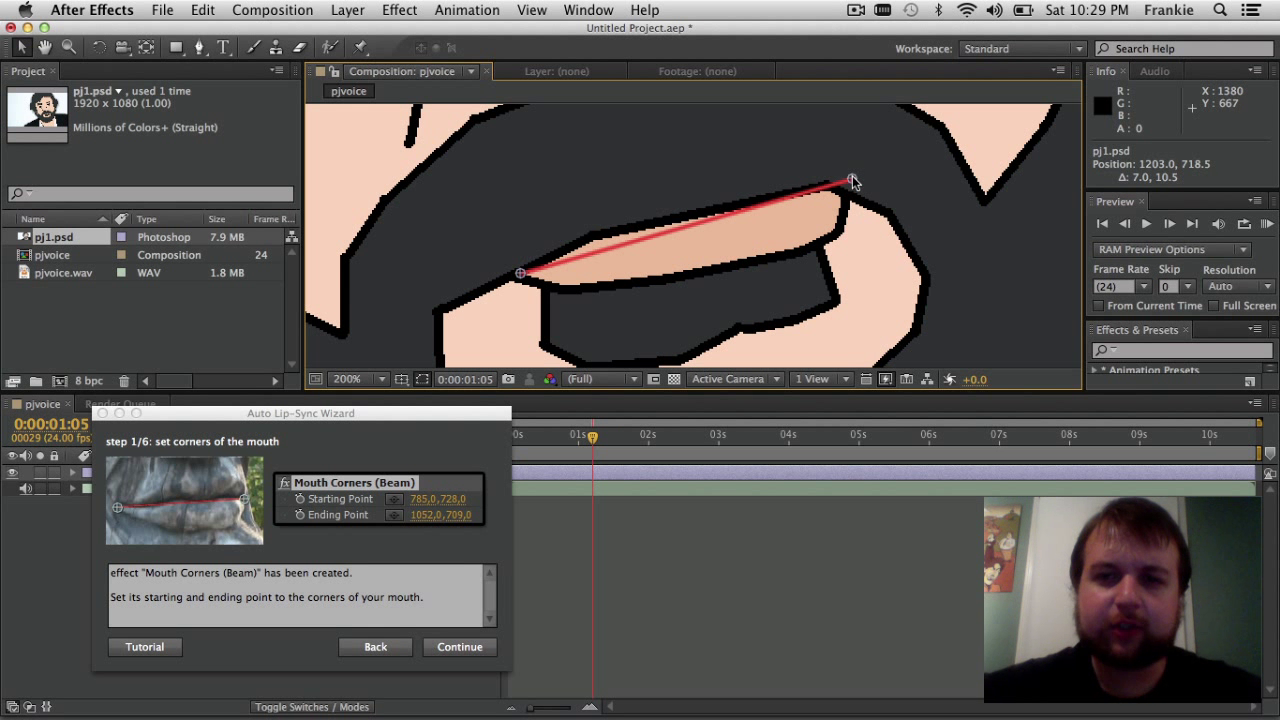
pyautogui.moveTo(852, 179); pyautogui.dragTo(845, 200)
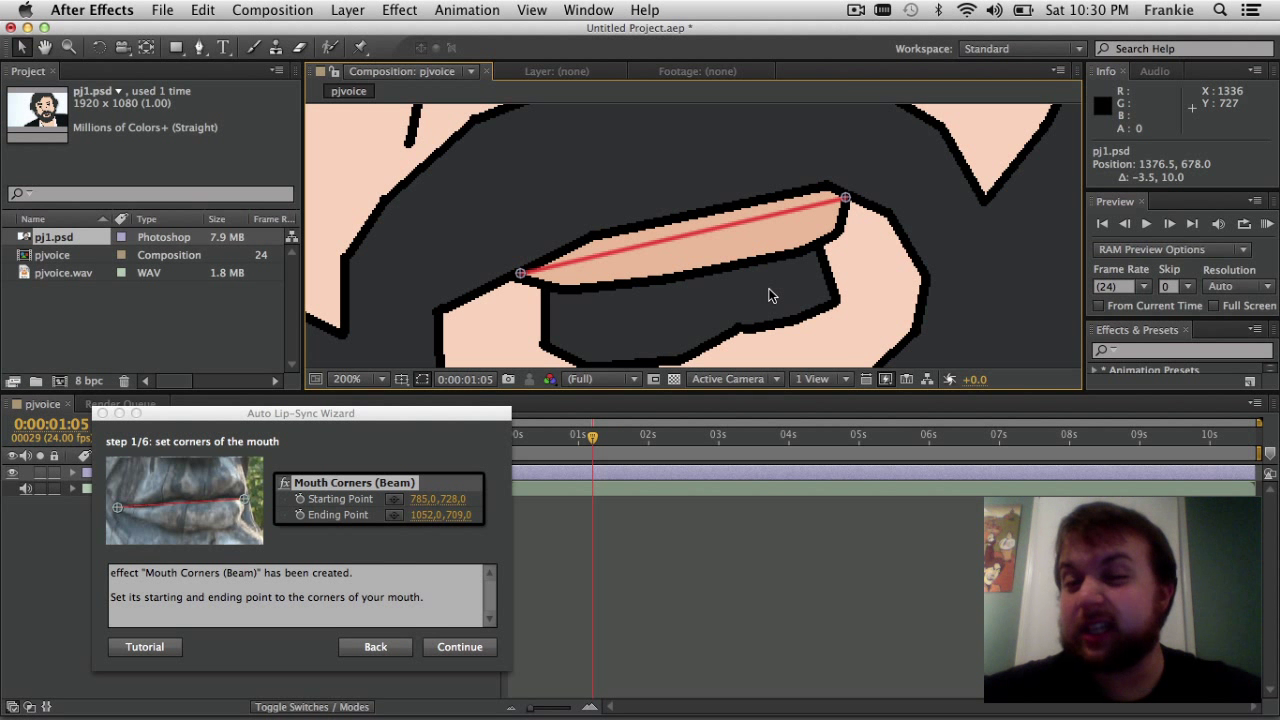
# - Complete the remaining Auto Lip-Sync wizard stages with the default mouth shapes, creating null objects for the upper jaw, lower jaw and tongue
pyautogui.click(460, 647)
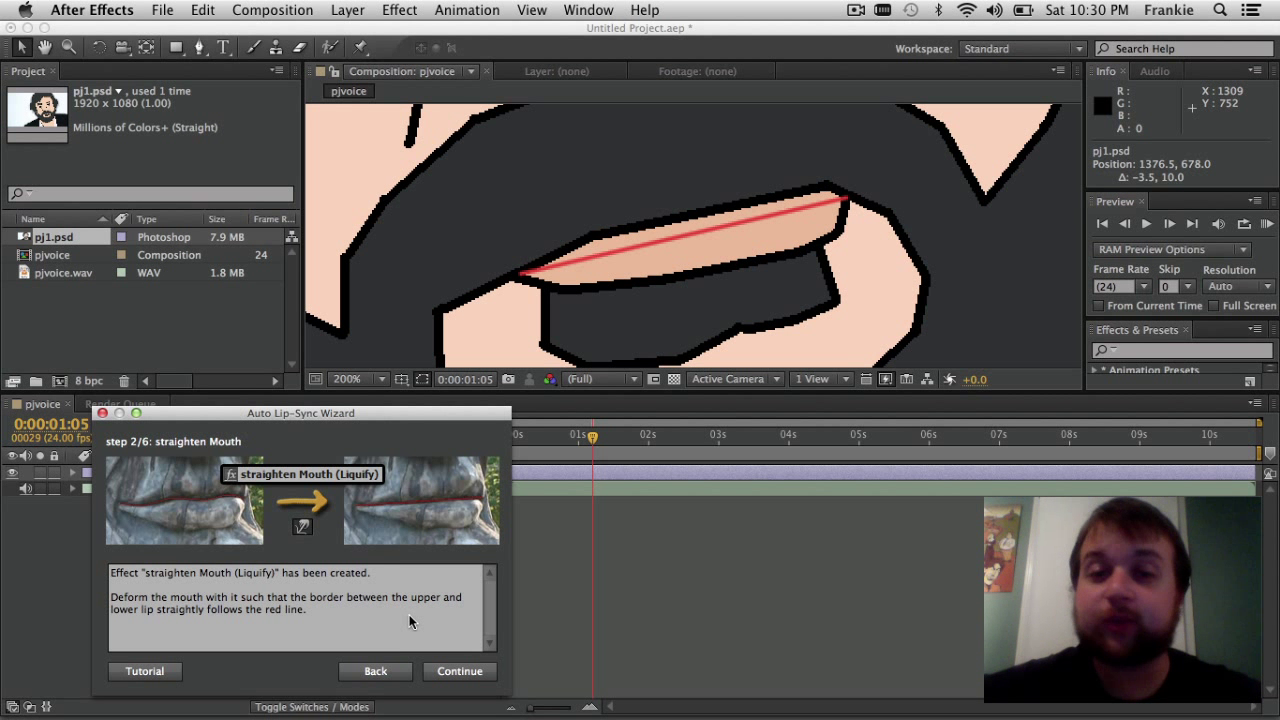
pyautogui.click(458, 672)
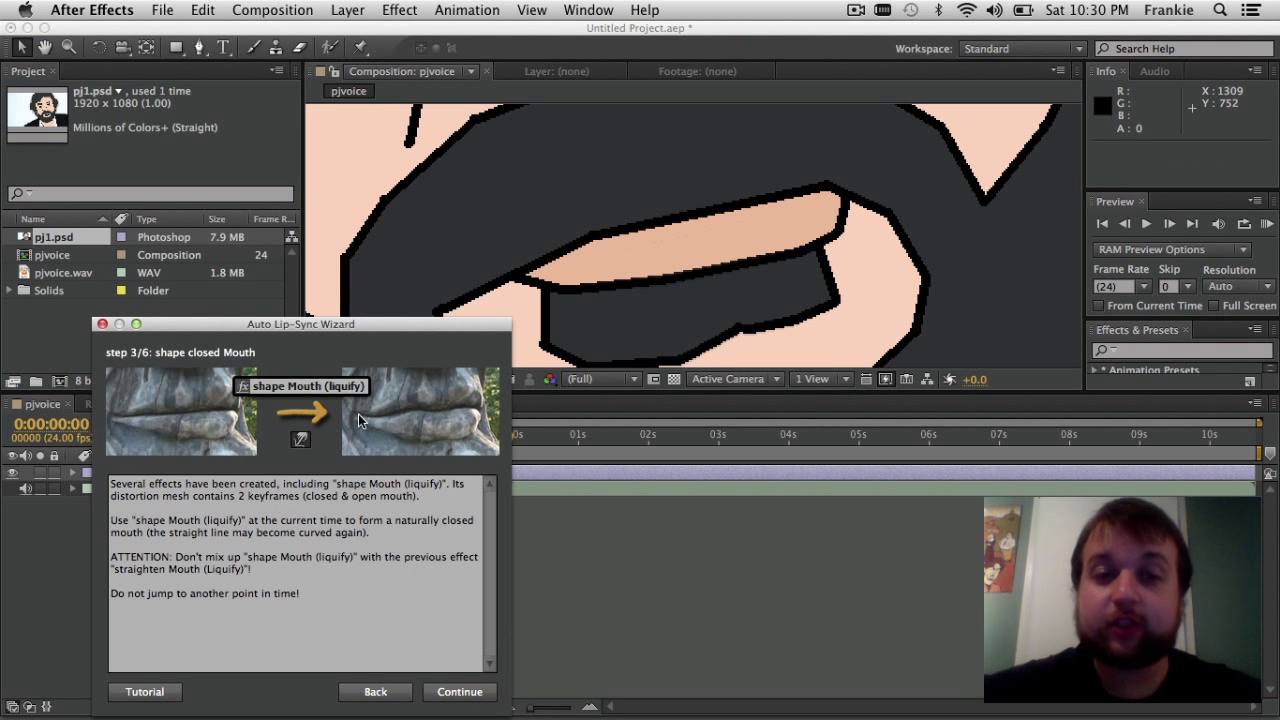
pyautogui.click(466, 692)
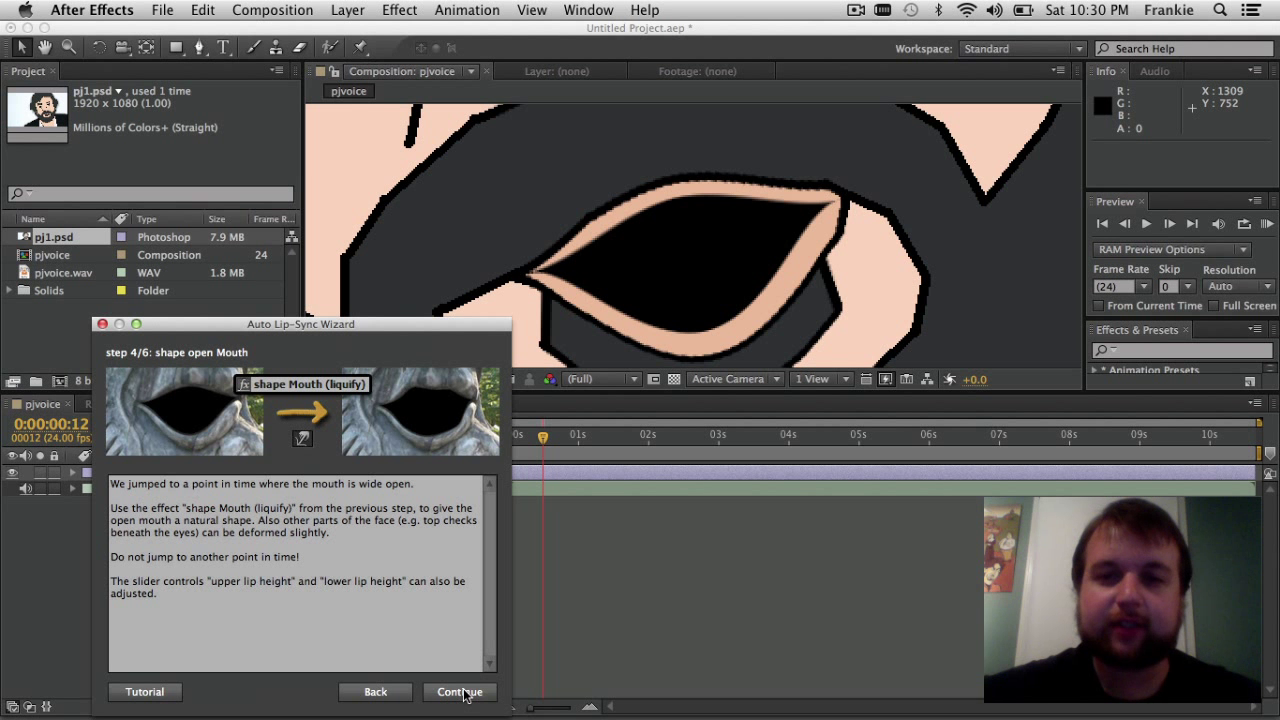
pyautogui.click(460, 692)
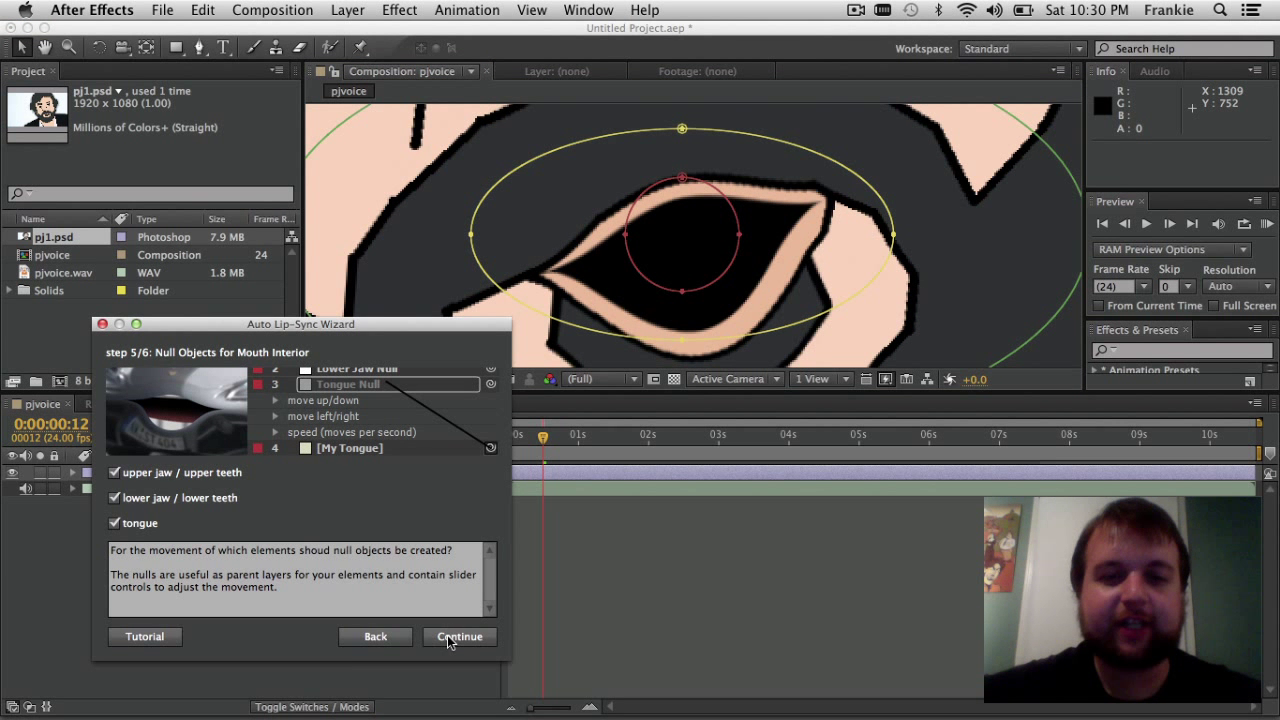
pyautogui.click(450, 636)
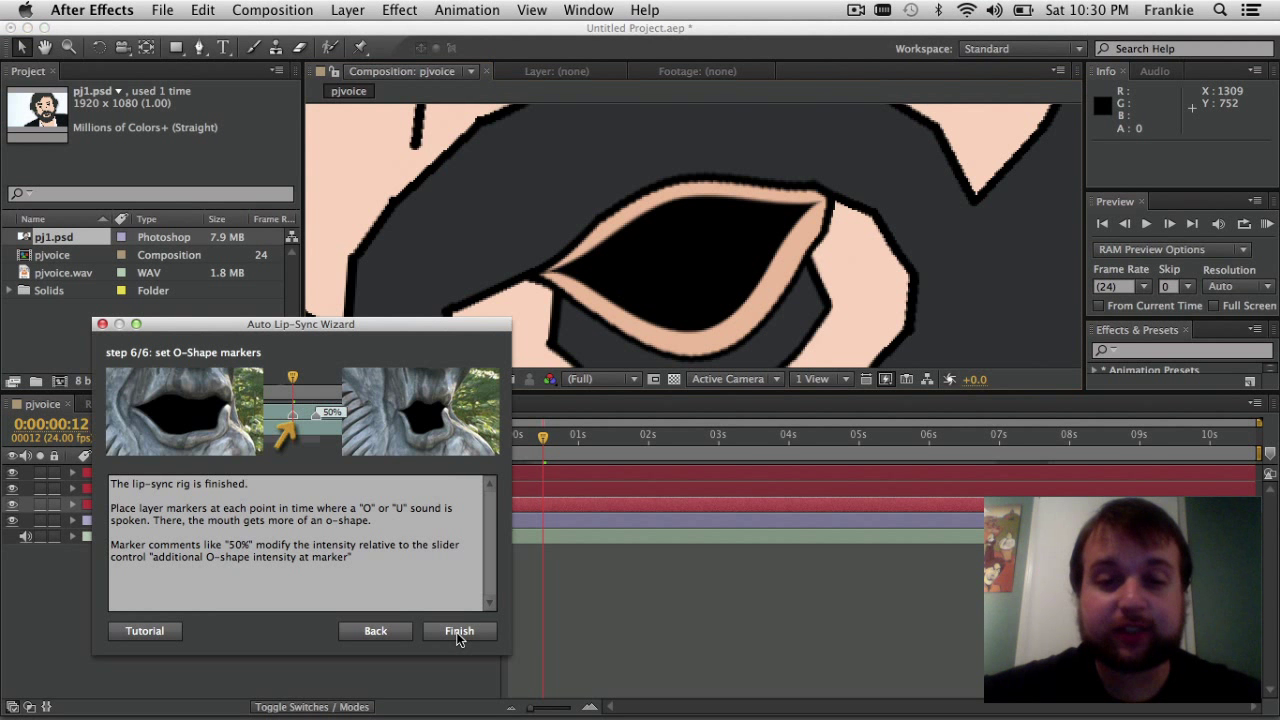
pyautogui.click(457, 632)
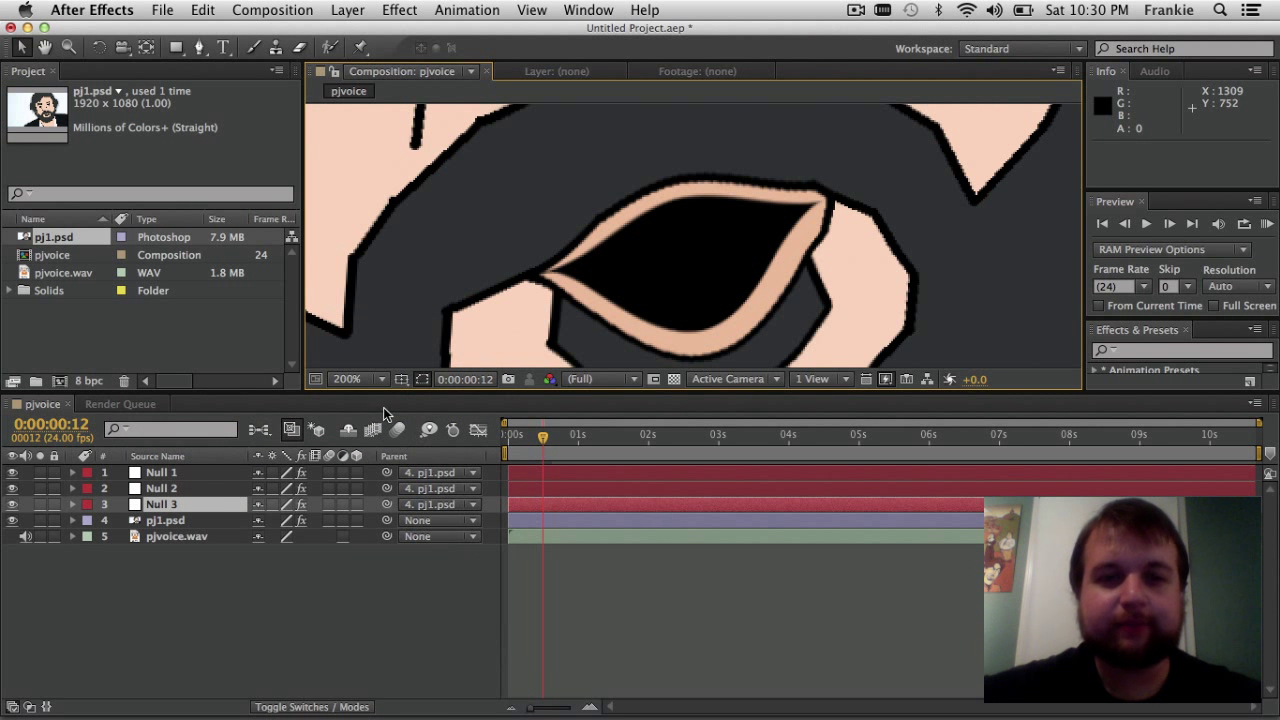
# - Fit the whole portrait in the composition view and check the rigged mouth at 0:00:01:02
pyautogui.click(375, 383)
pyautogui.click(382, 409)
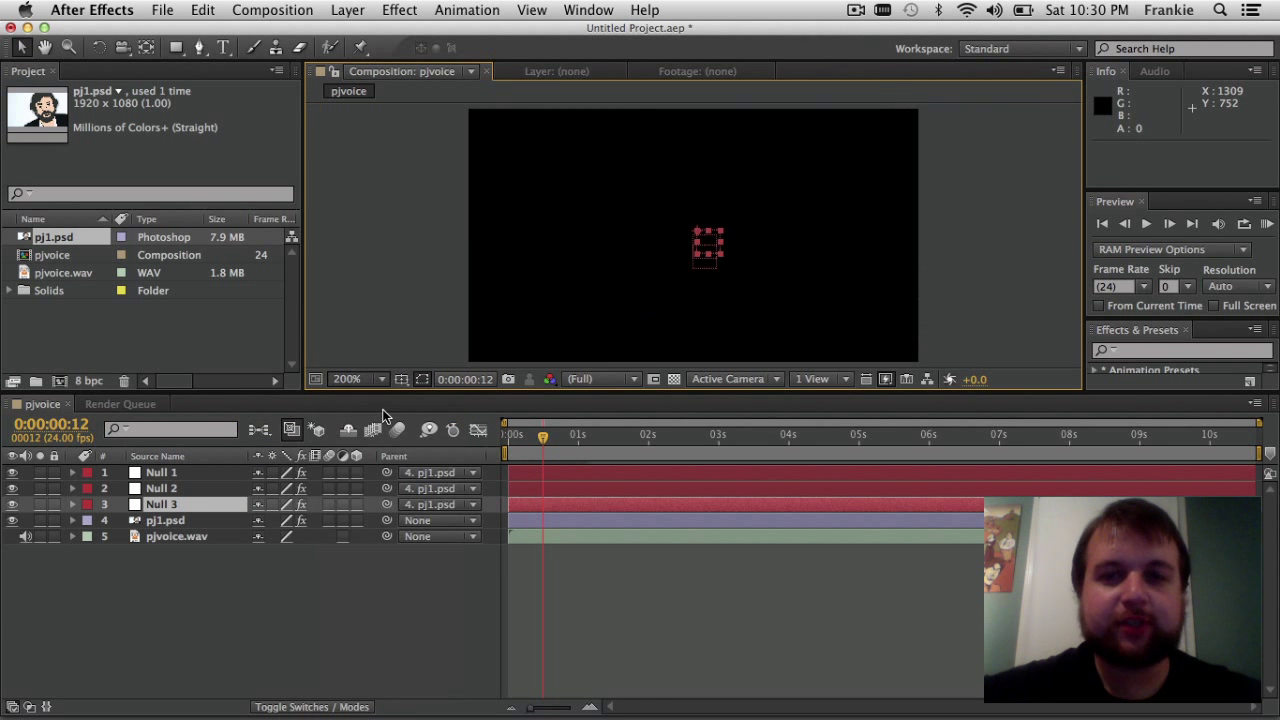
pyautogui.click(369, 258)
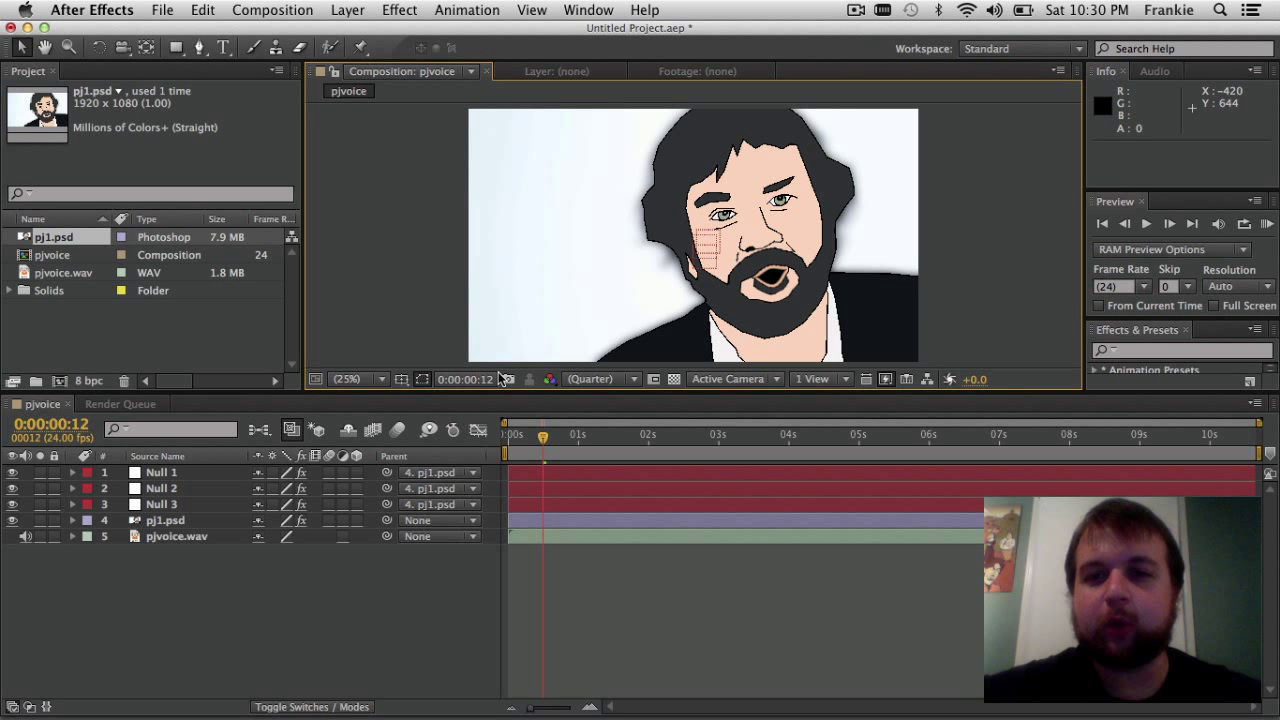
pyautogui.click(584, 436)
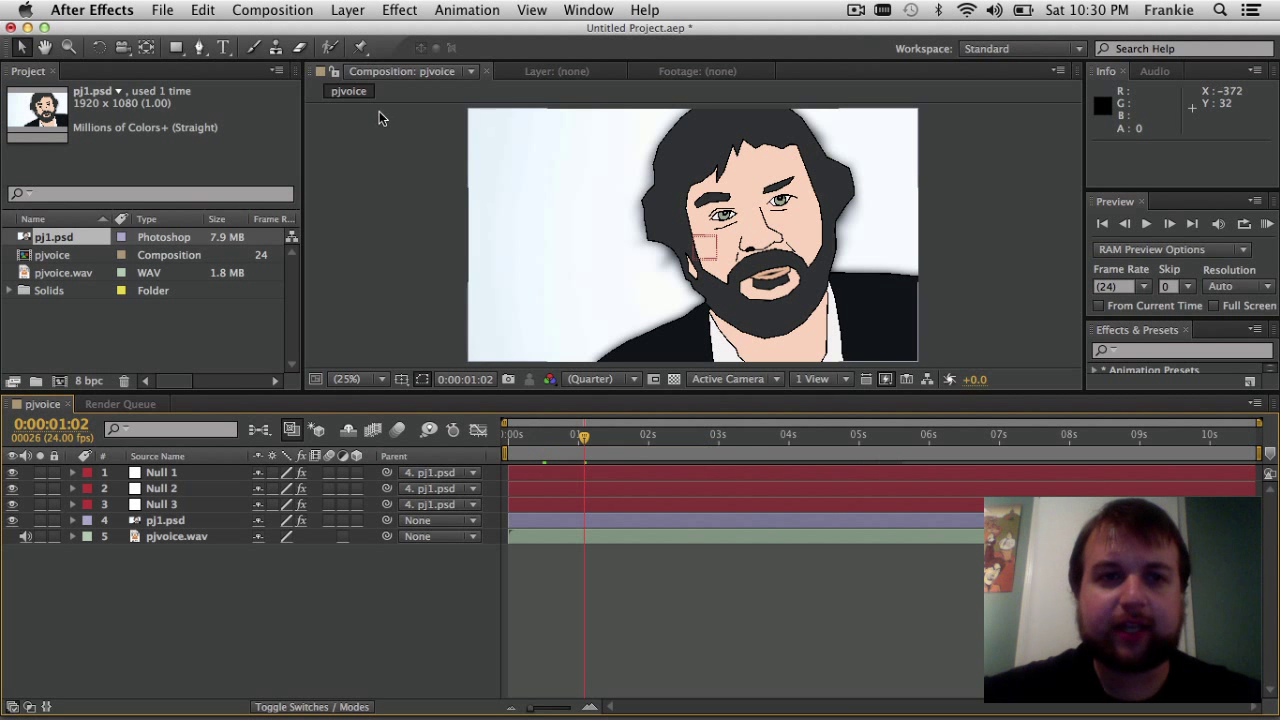
# - Queue the pjvoice composition and render it as the QuickTime movie pjvoice.mov on the Desktop, with Best Settings and Lossless output
pyautogui.click(273, 8)
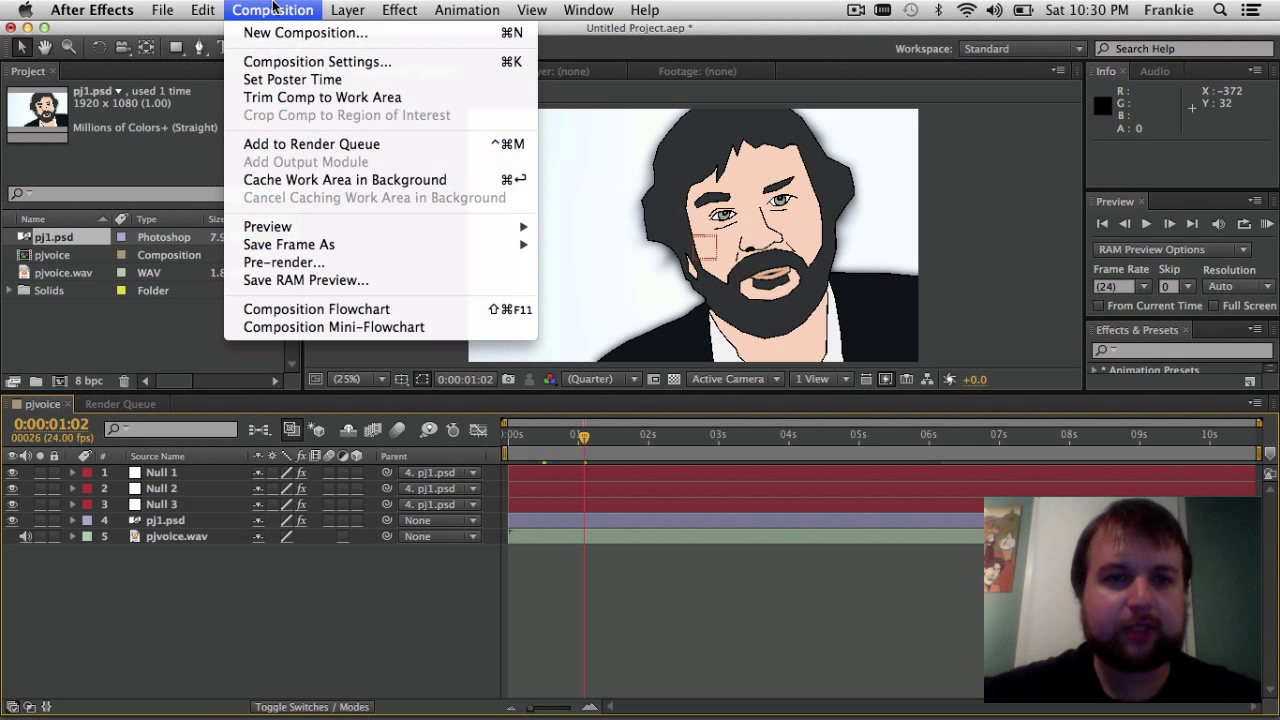
pyautogui.click(320, 146)
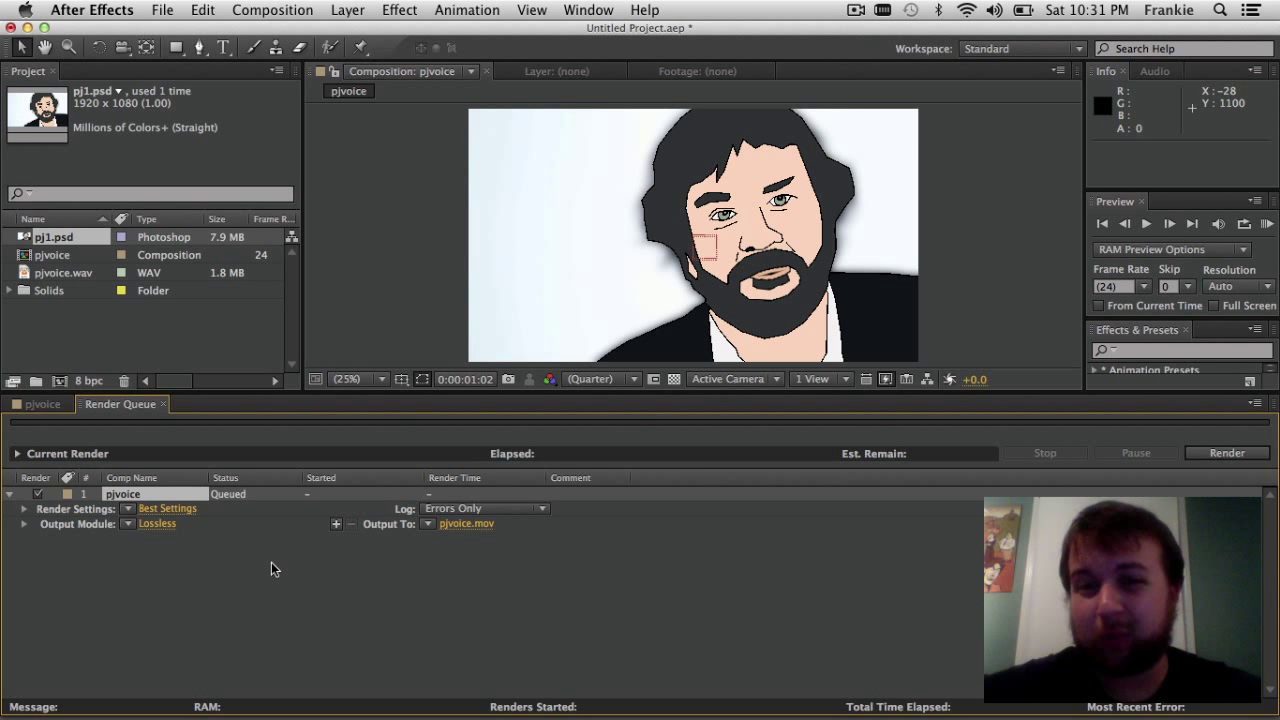
pyautogui.click(481, 524)
pyautogui.click(605, 232)
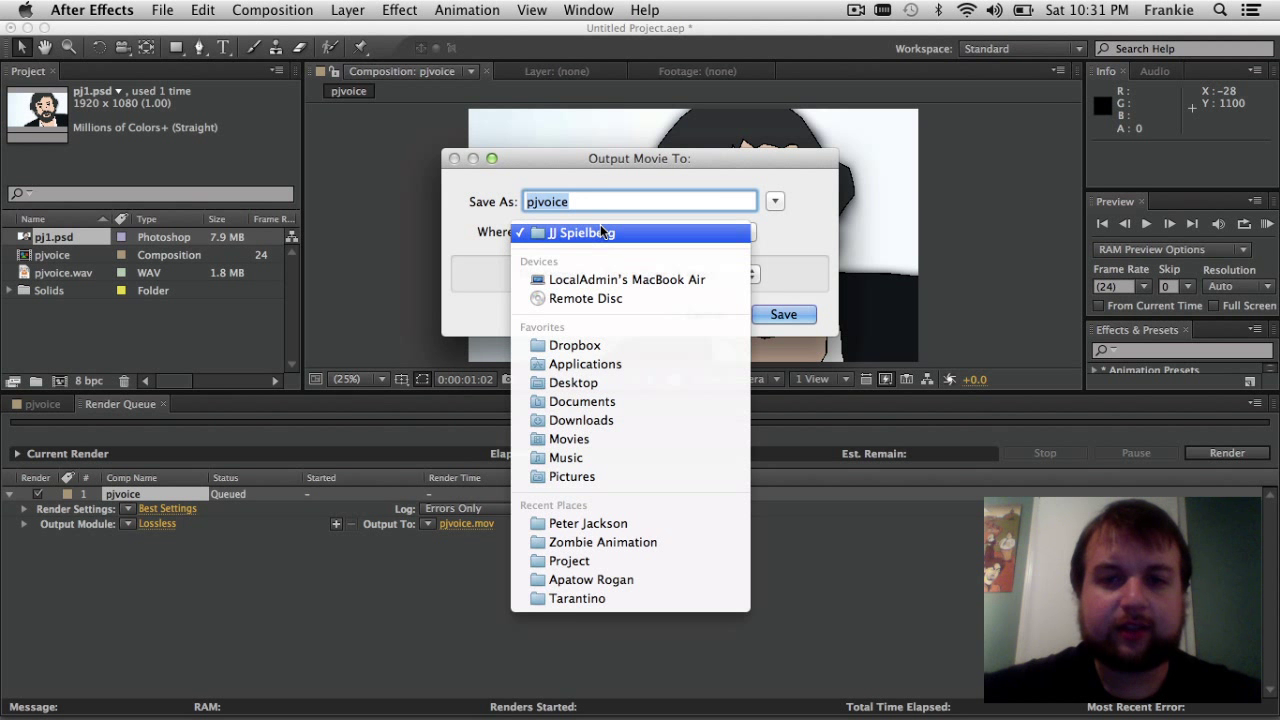
pyautogui.click(605, 383)
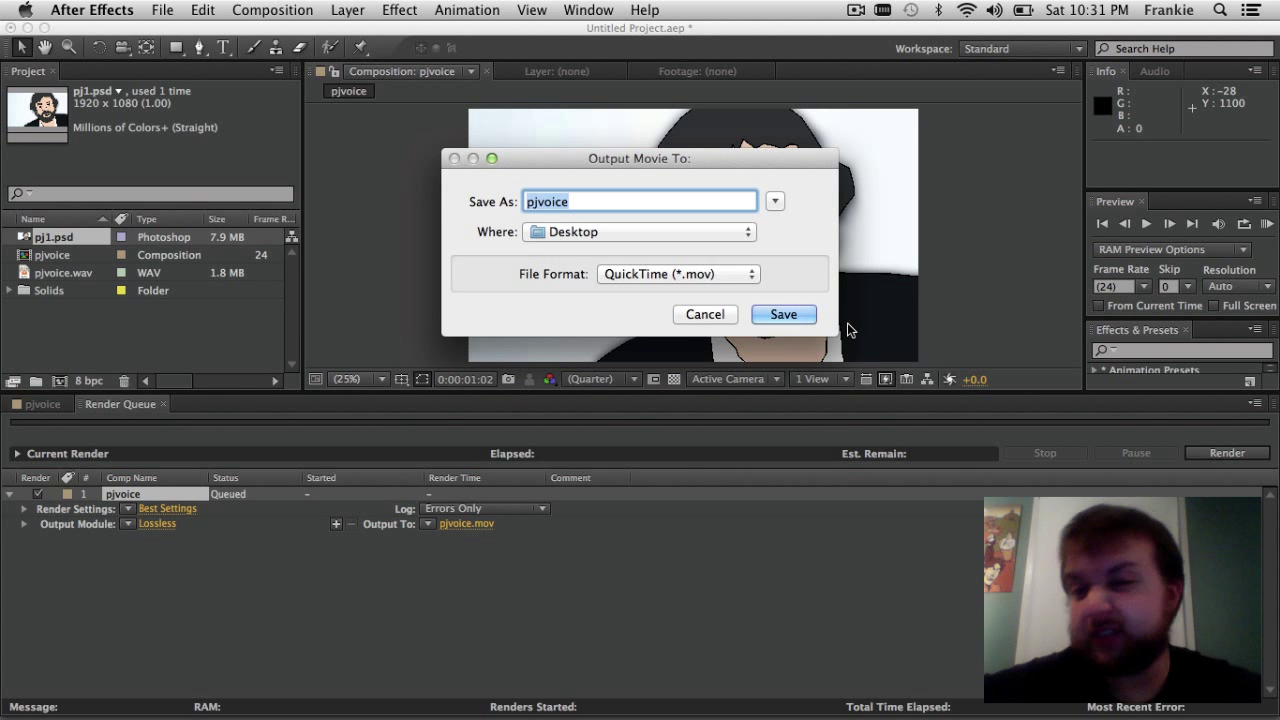
pyautogui.click(784, 315)
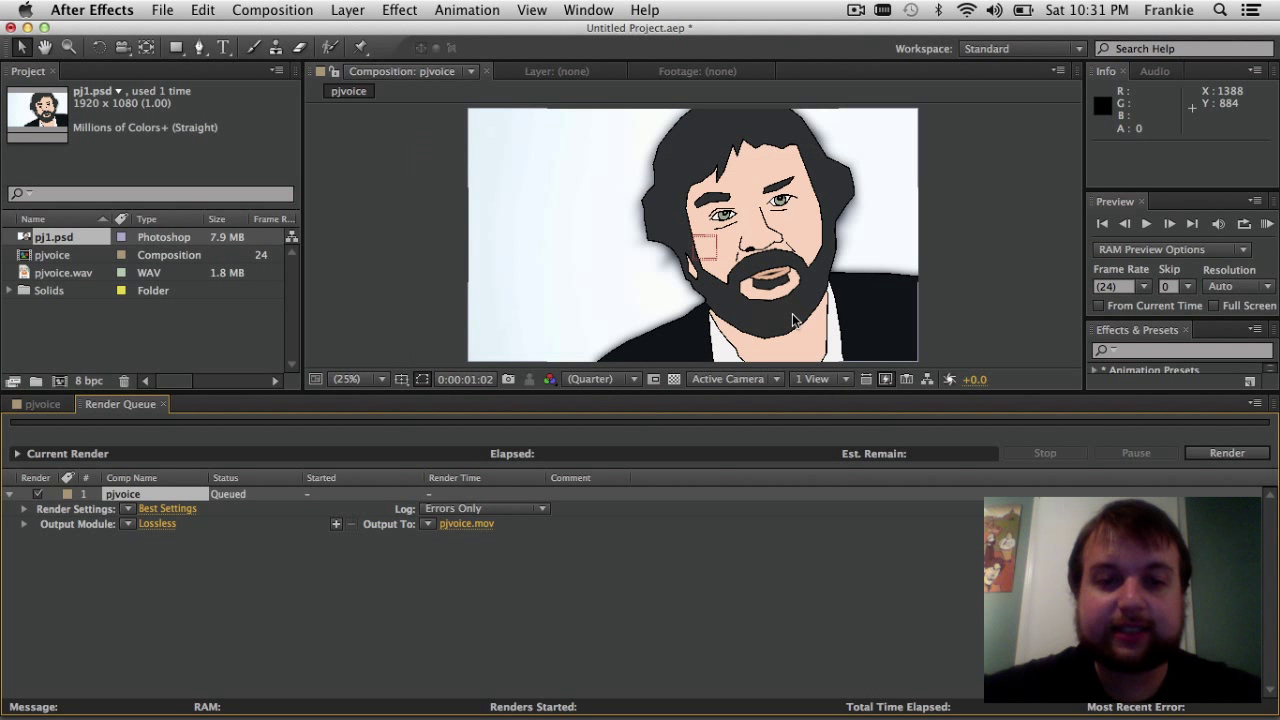
pyautogui.click(1206, 455)
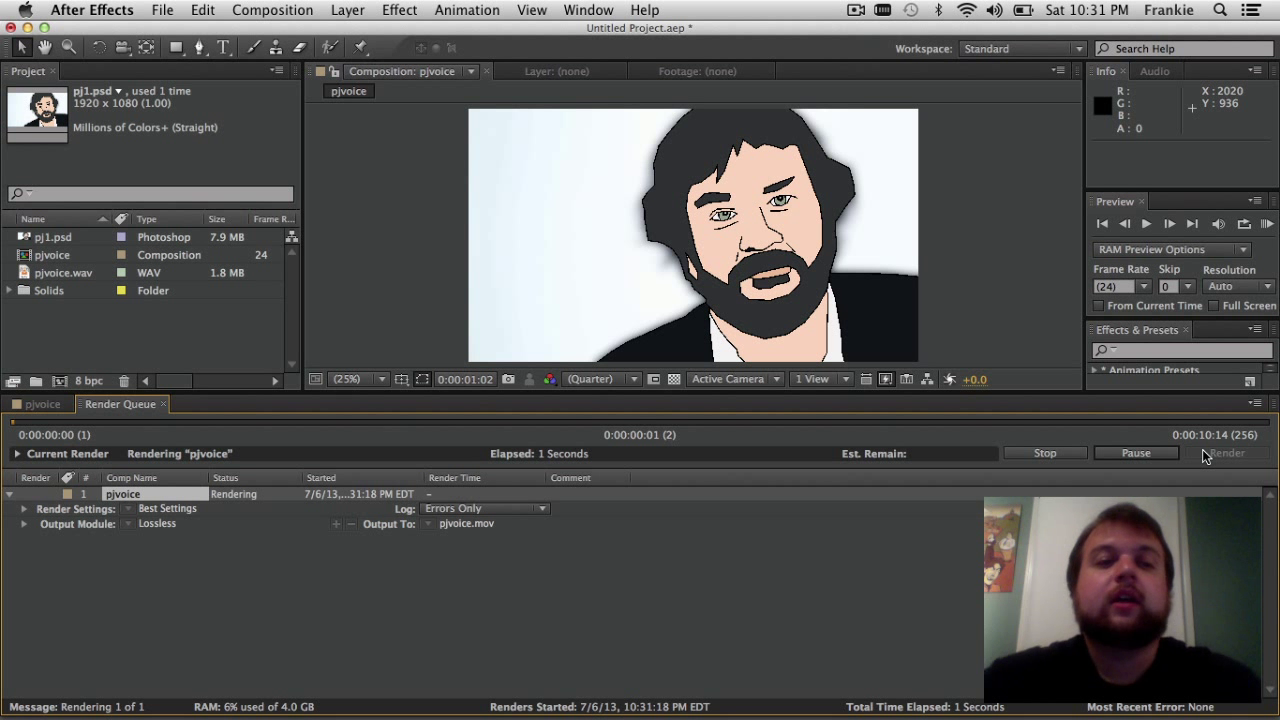
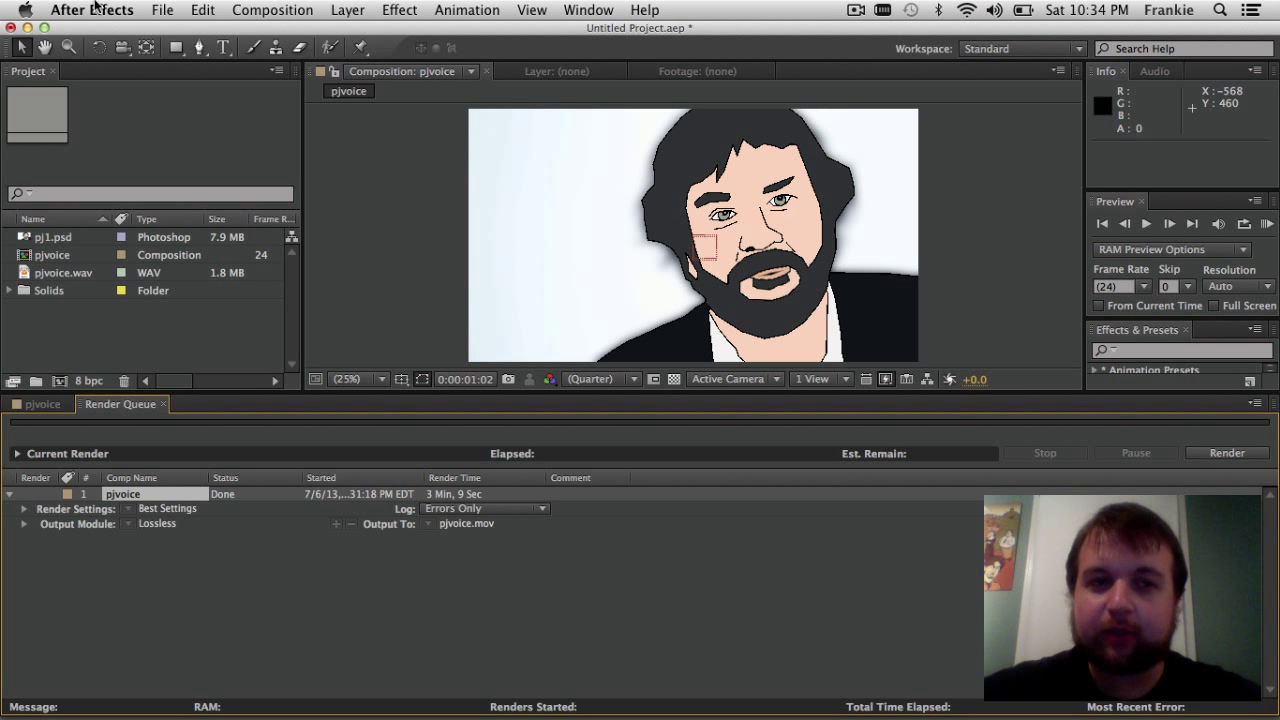
# - Hide After Effects, open Premiere Pro and create a new project named PJ Tutorial on the Desktop
pyautogui.click(94, 8)
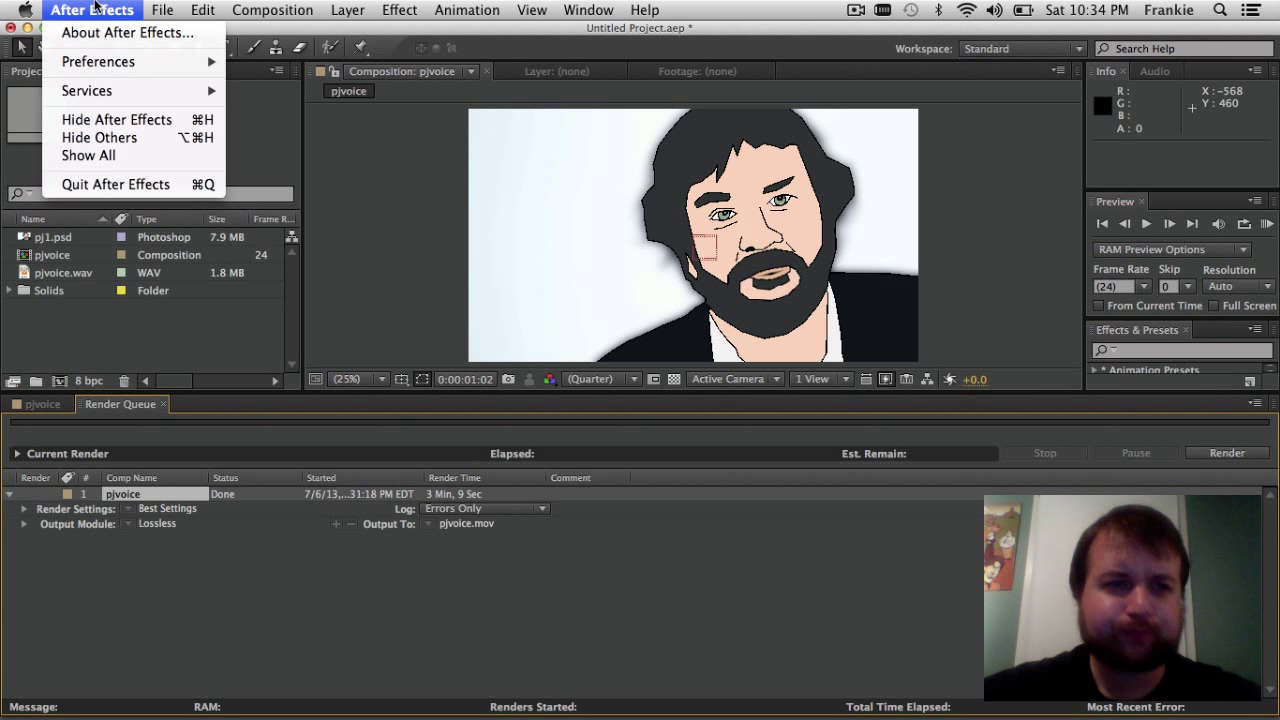
pyautogui.click(140, 121)
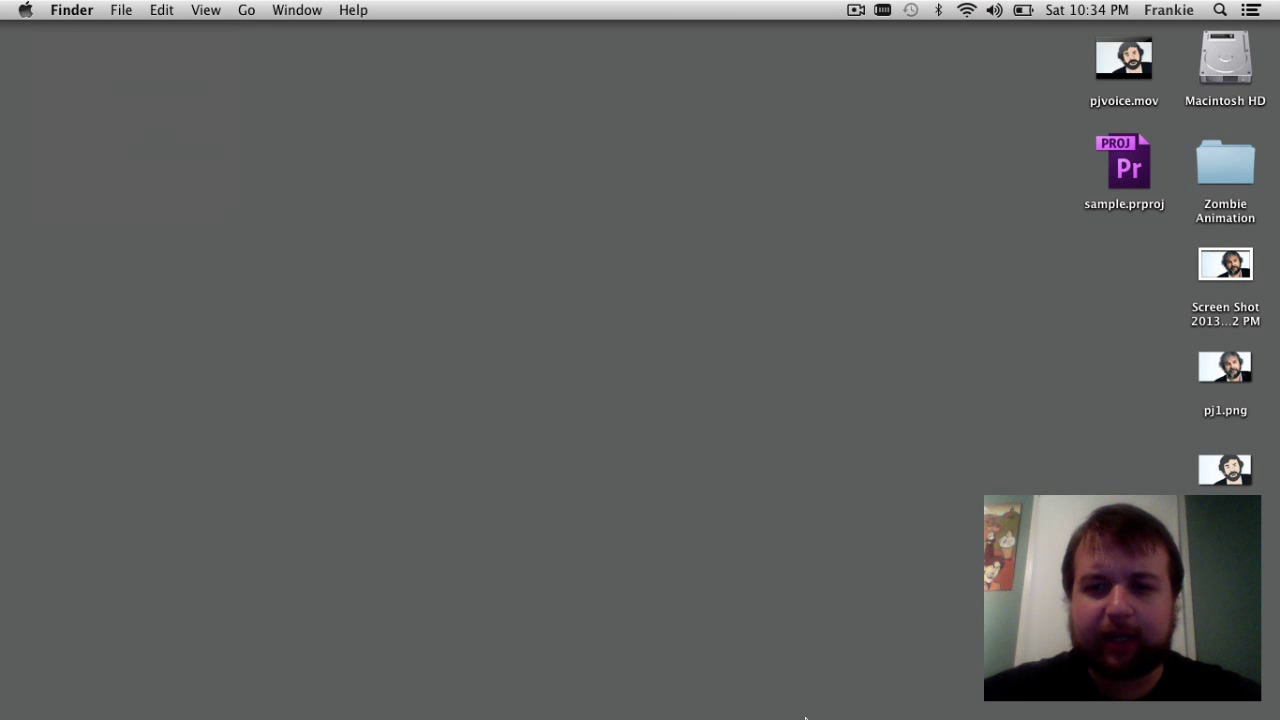
pyautogui.moveTo(805, 718)
pyautogui.click(912, 686)
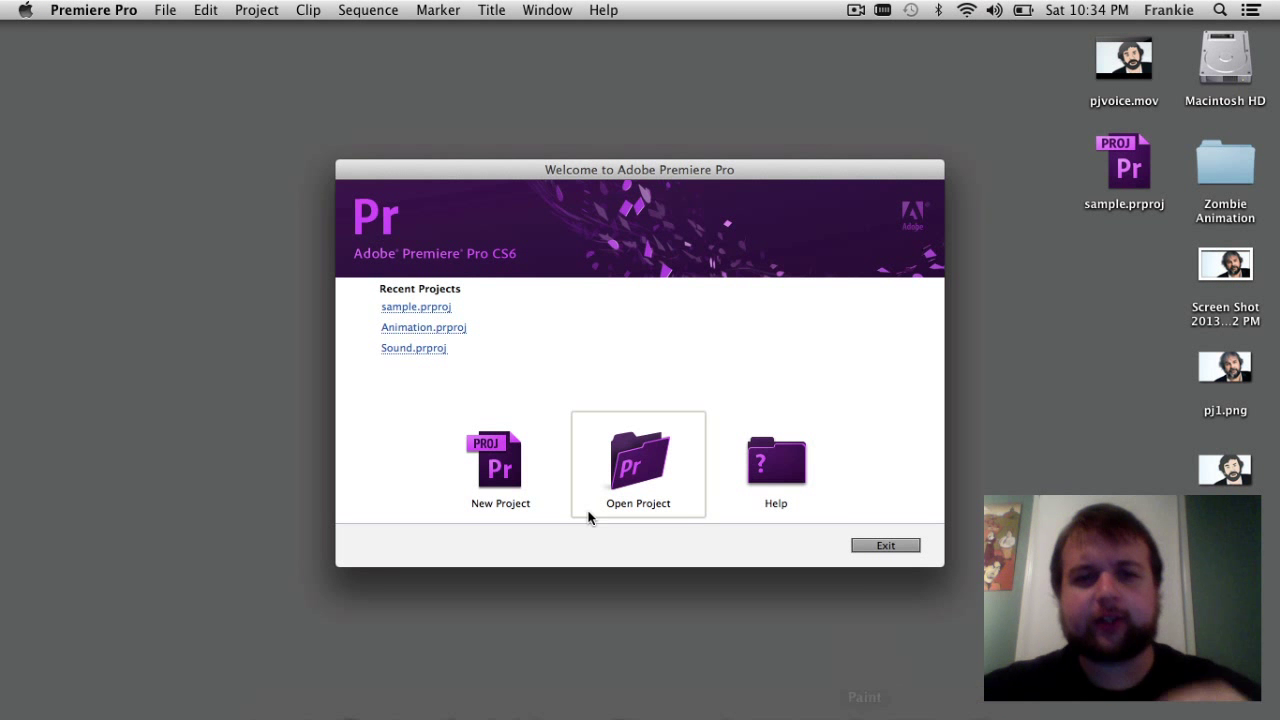
pyautogui.click(514, 487)
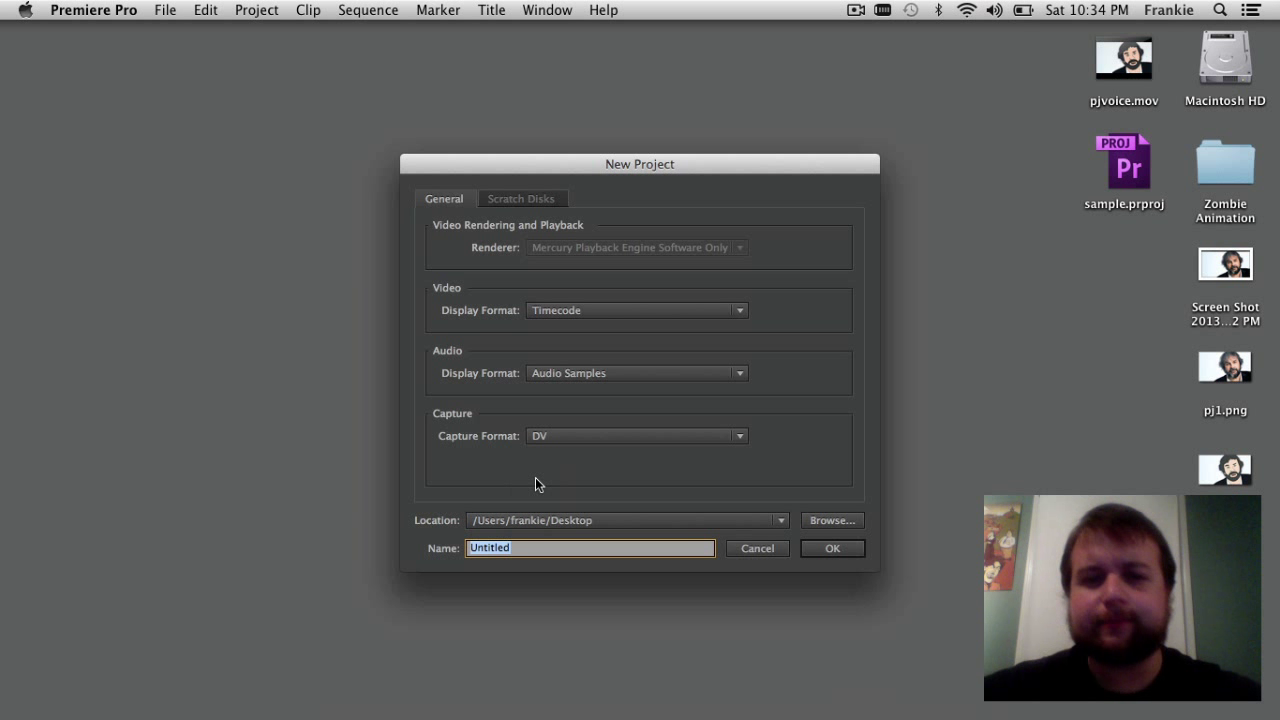
pyautogui.write('PJ')
pyautogui.write(' Voice')
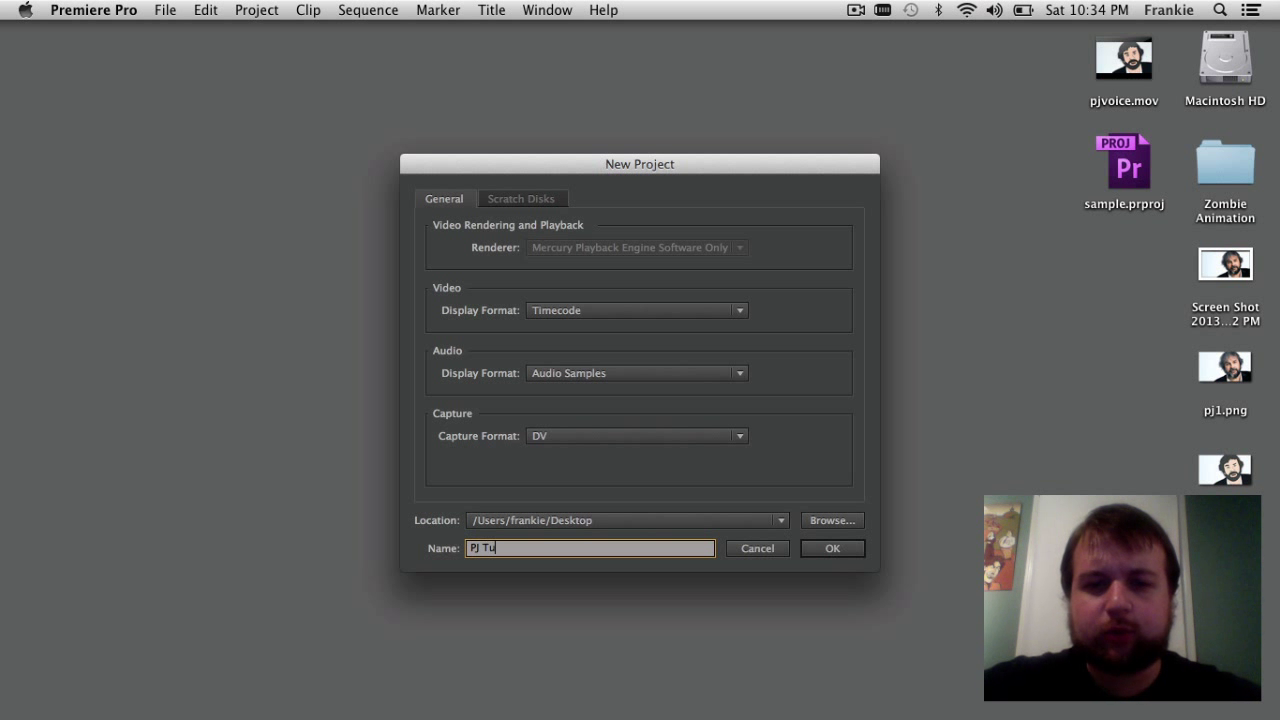
pyautogui.press('Return')
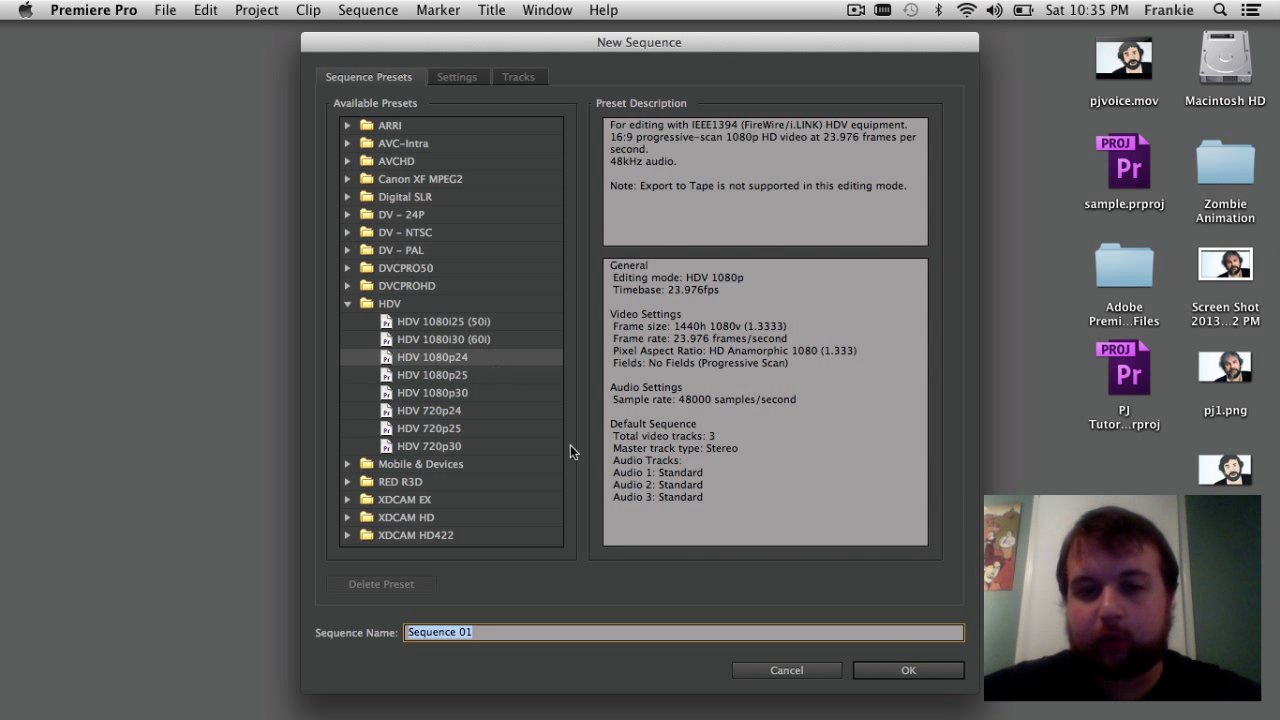
# - Create a sequence named Peter Jackson with the HDV 1080p24 preset
pyautogui.write('Peter Jack')
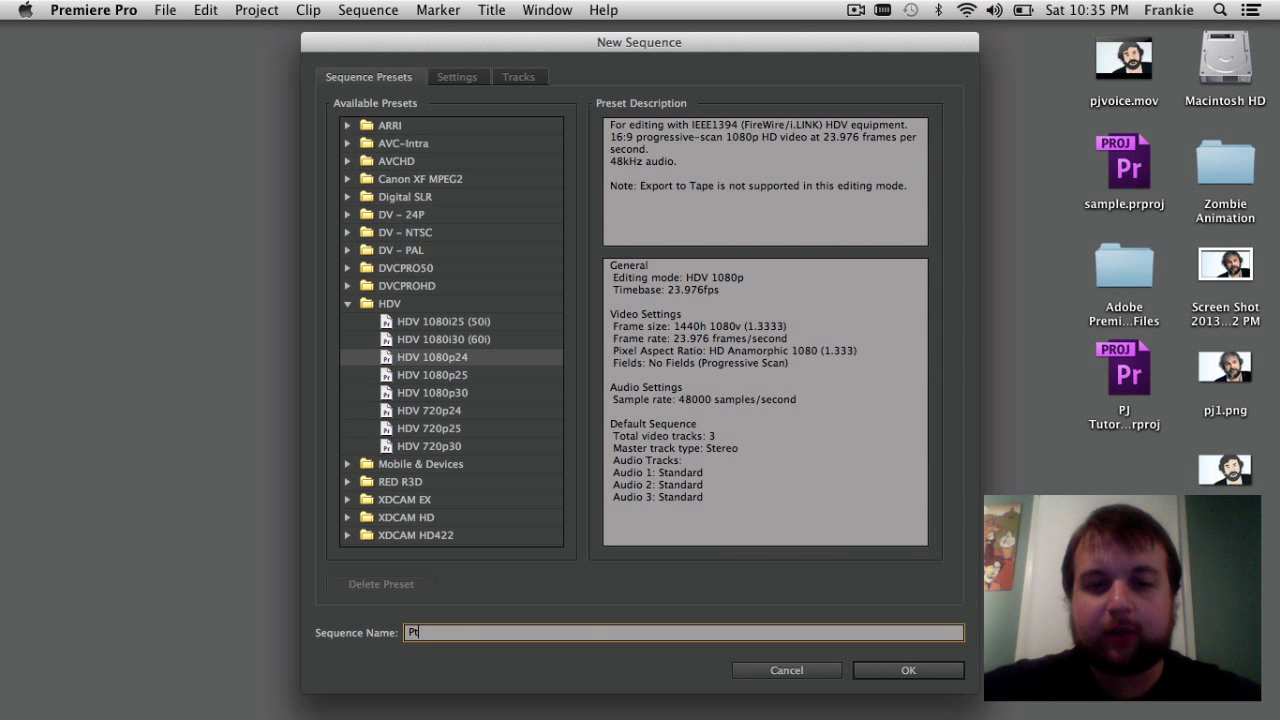
pyautogui.write('son')
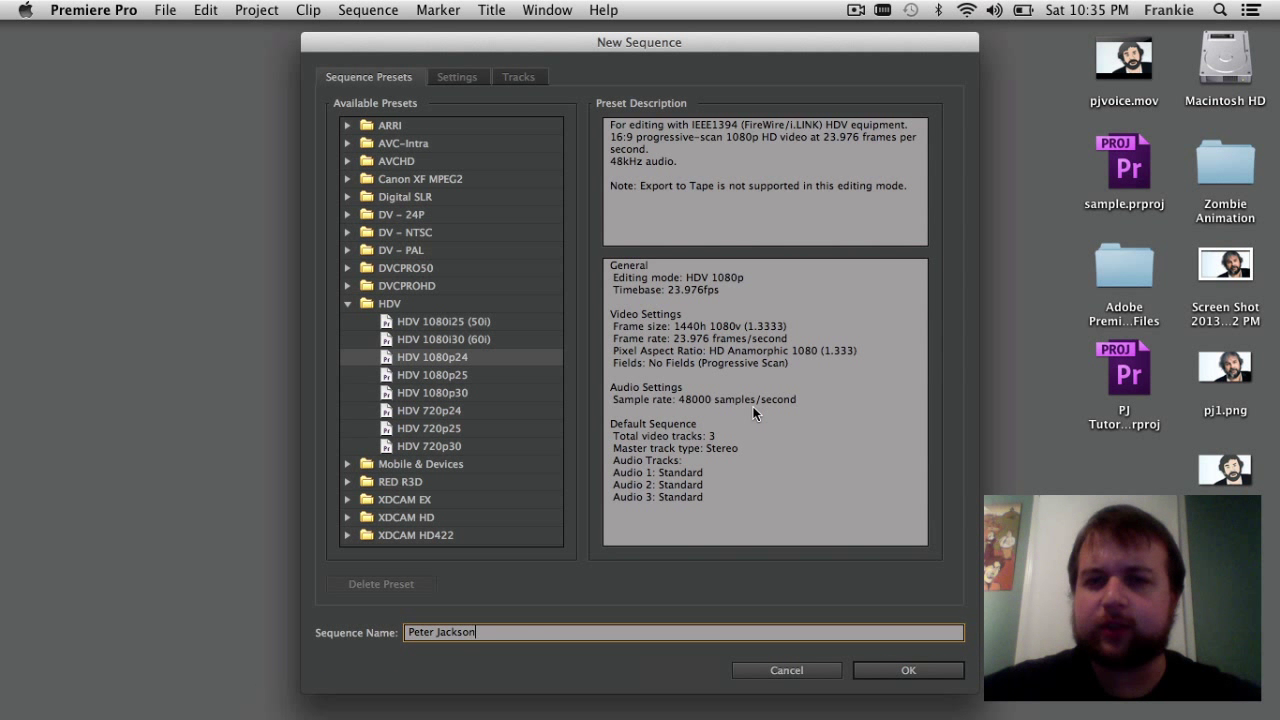
pyautogui.click(906, 667)
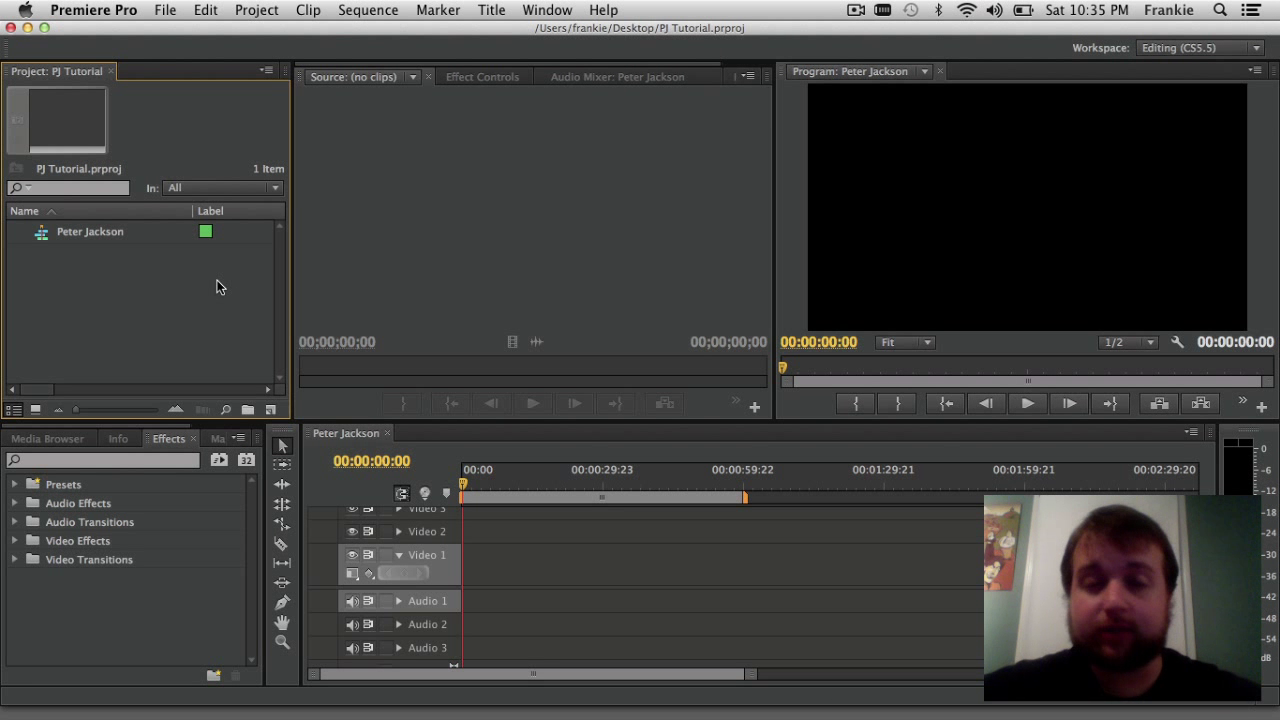
# - Import pjvoice.mov and pjvoice.wav from the Desktop into the project
pyautogui.rightClick(148, 283)
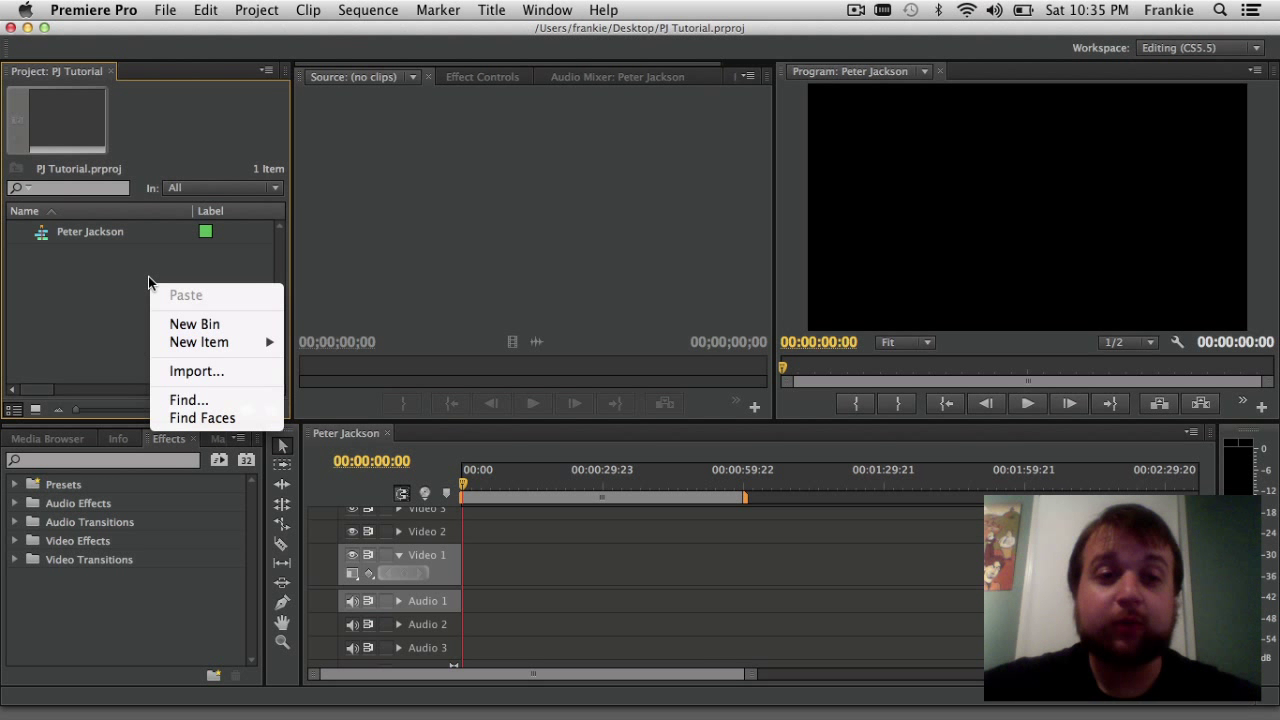
pyautogui.click(218, 375)
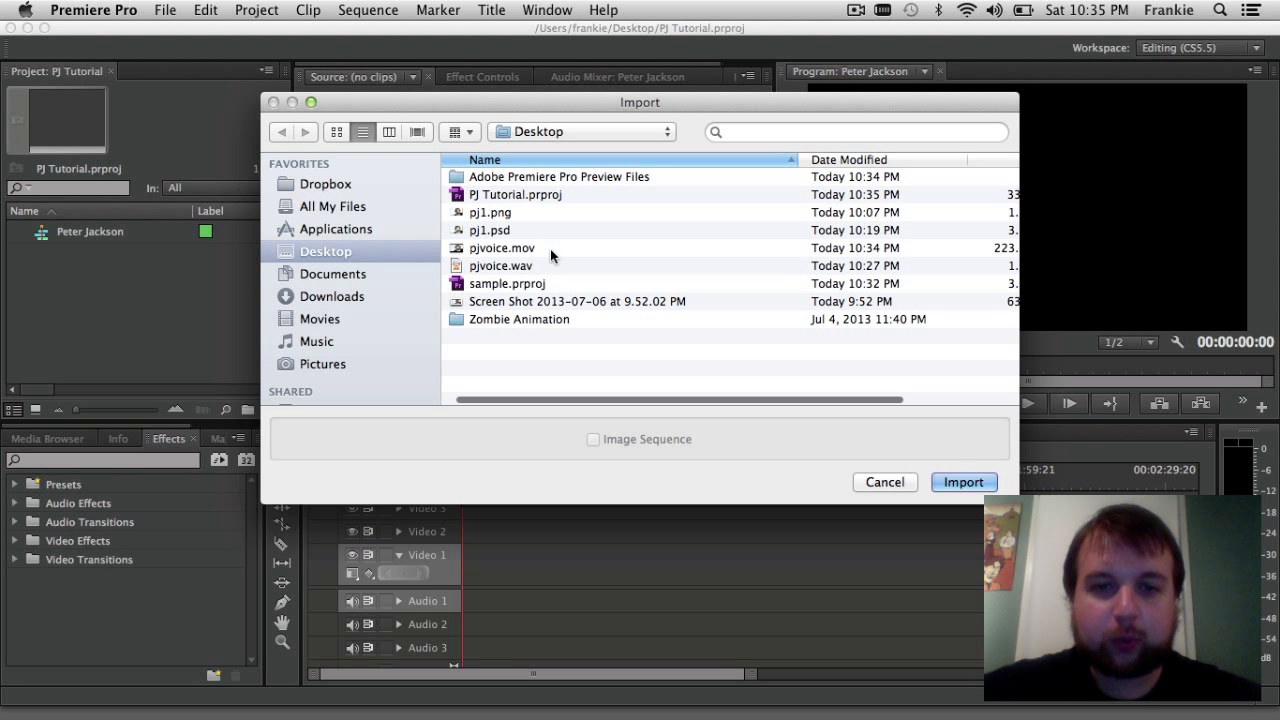
pyautogui.click(540, 249)
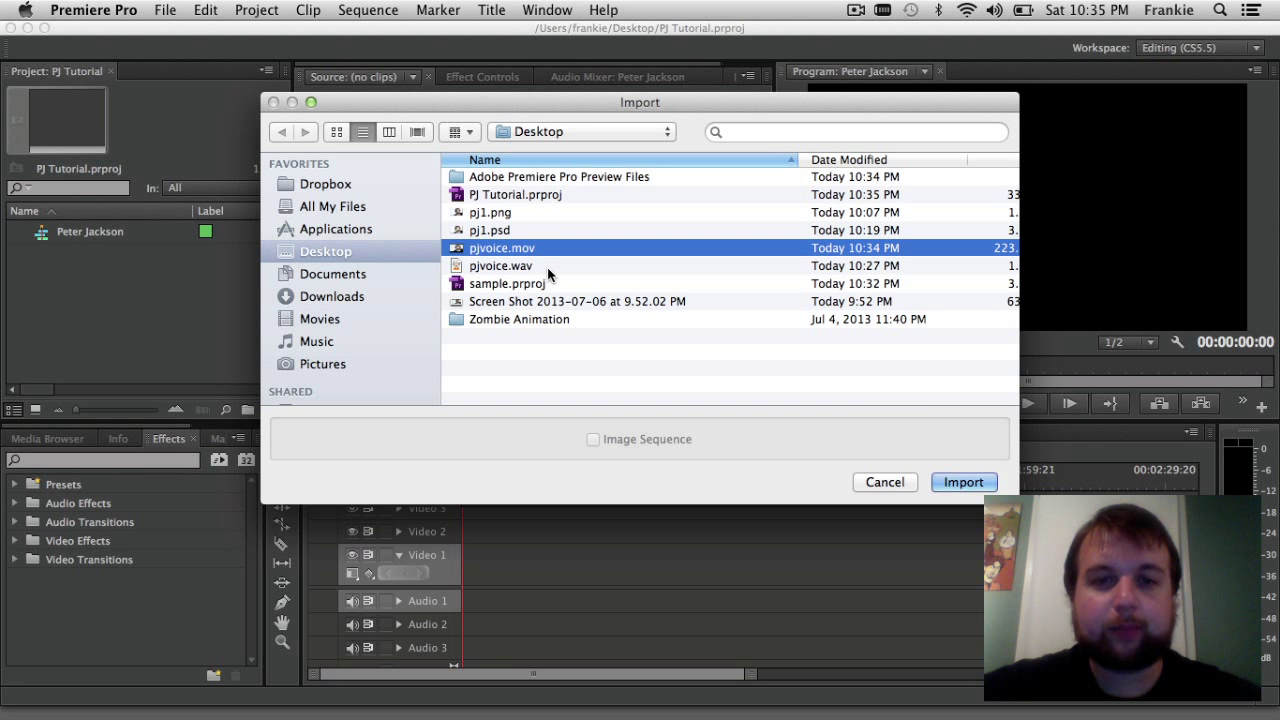
pyautogui.keyDown('shift'); pyautogui.click(547, 267); pyautogui.keyUp('shift')
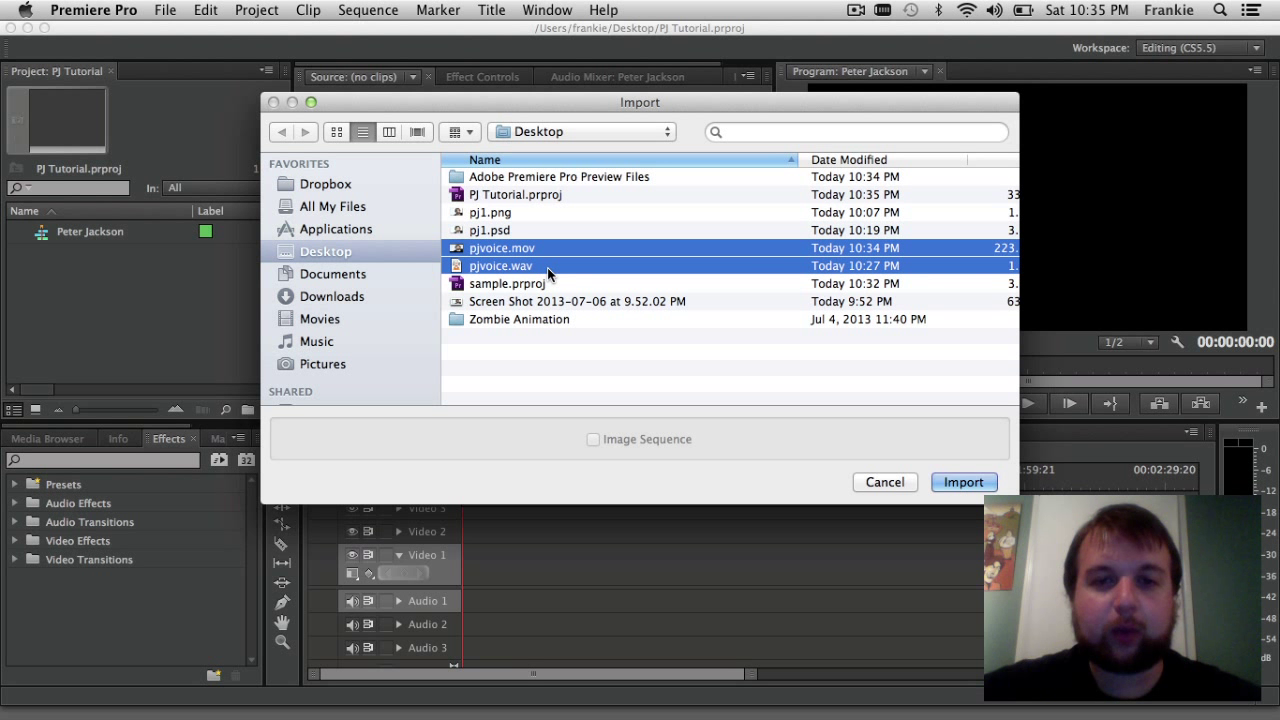
pyautogui.click(985, 480)
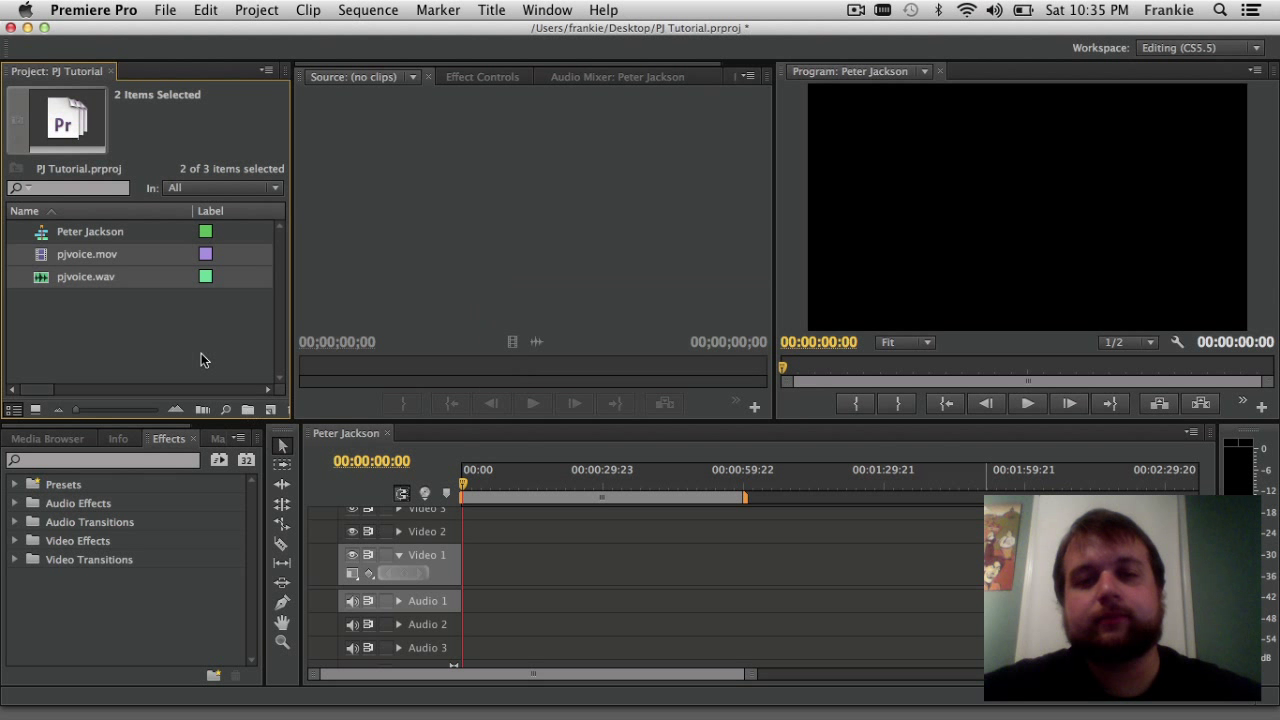
# - Place pjvoice.wav at the start of the Audio 1 track and play a short stretch of it
pyautogui.moveTo(38, 278); pyautogui.dragTo(454, 601)
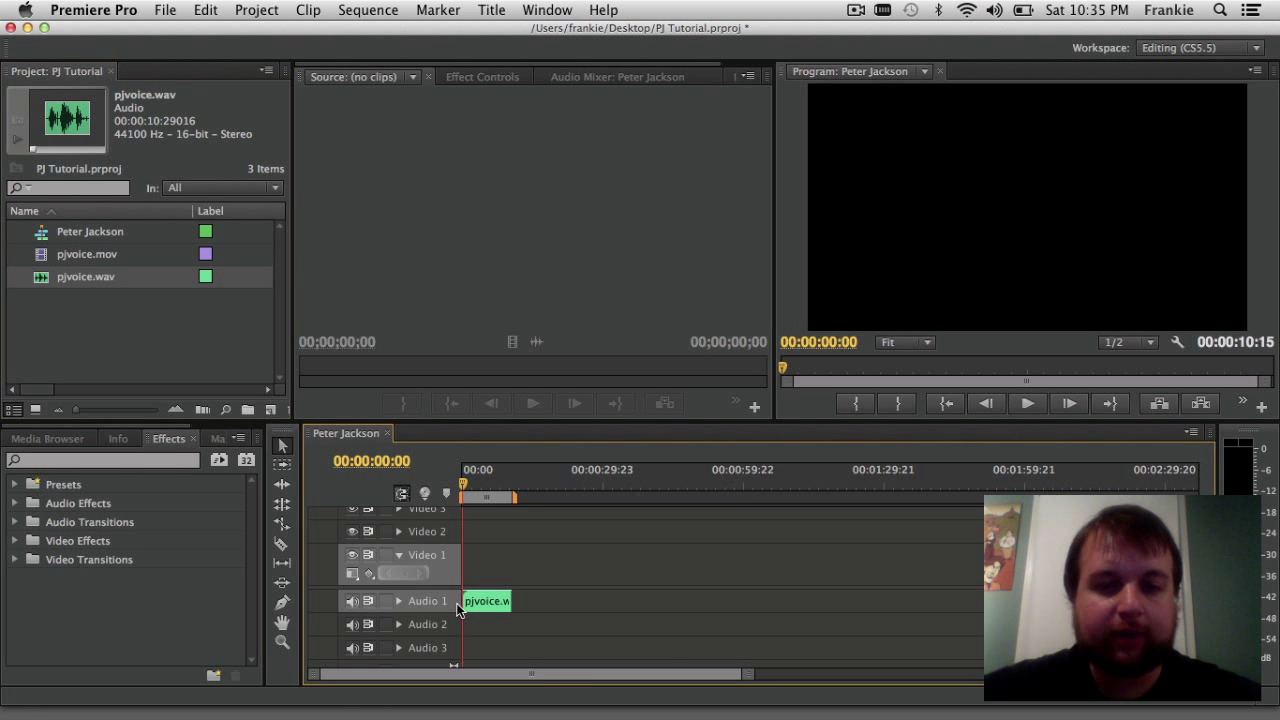
pyautogui.click(494, 475)
pyautogui.press('space')
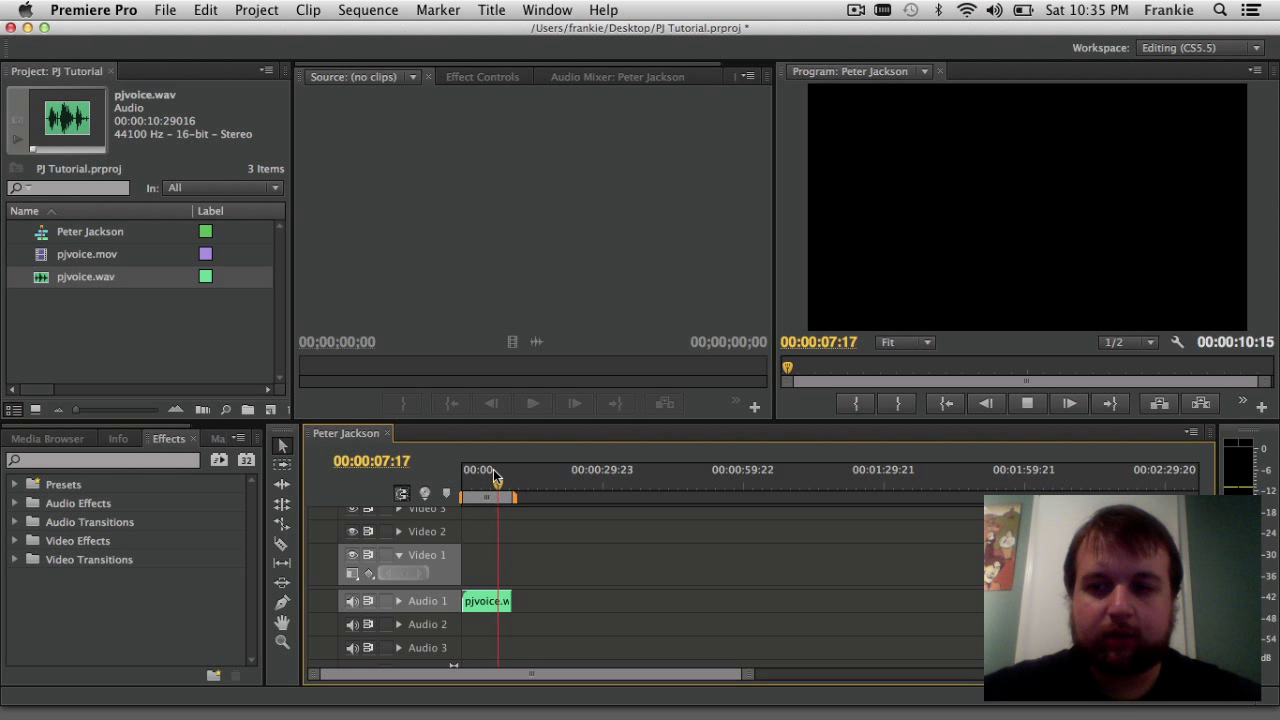
pyautogui.press('space')
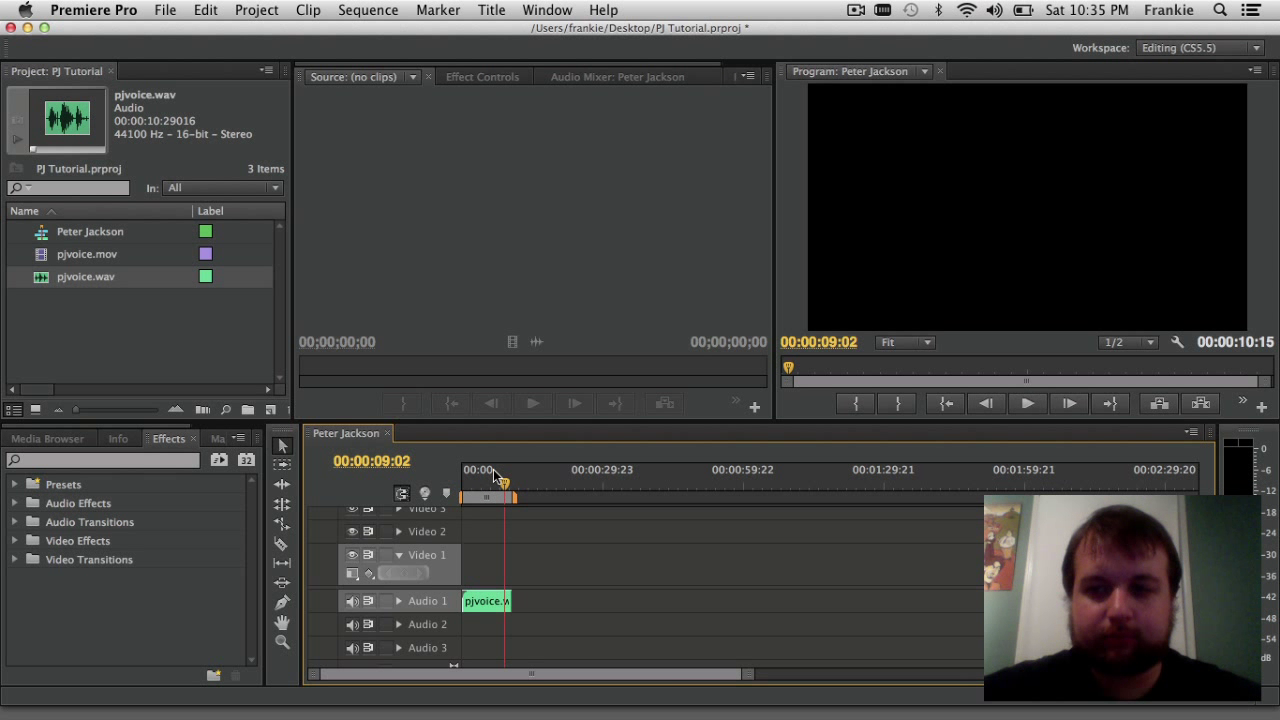
# - Place pjvoice.mov at the start of the Video 1 track above the audio and return the playhead to 00:00:00:00
pyautogui.click(138, 362)
pyautogui.click(38, 257)
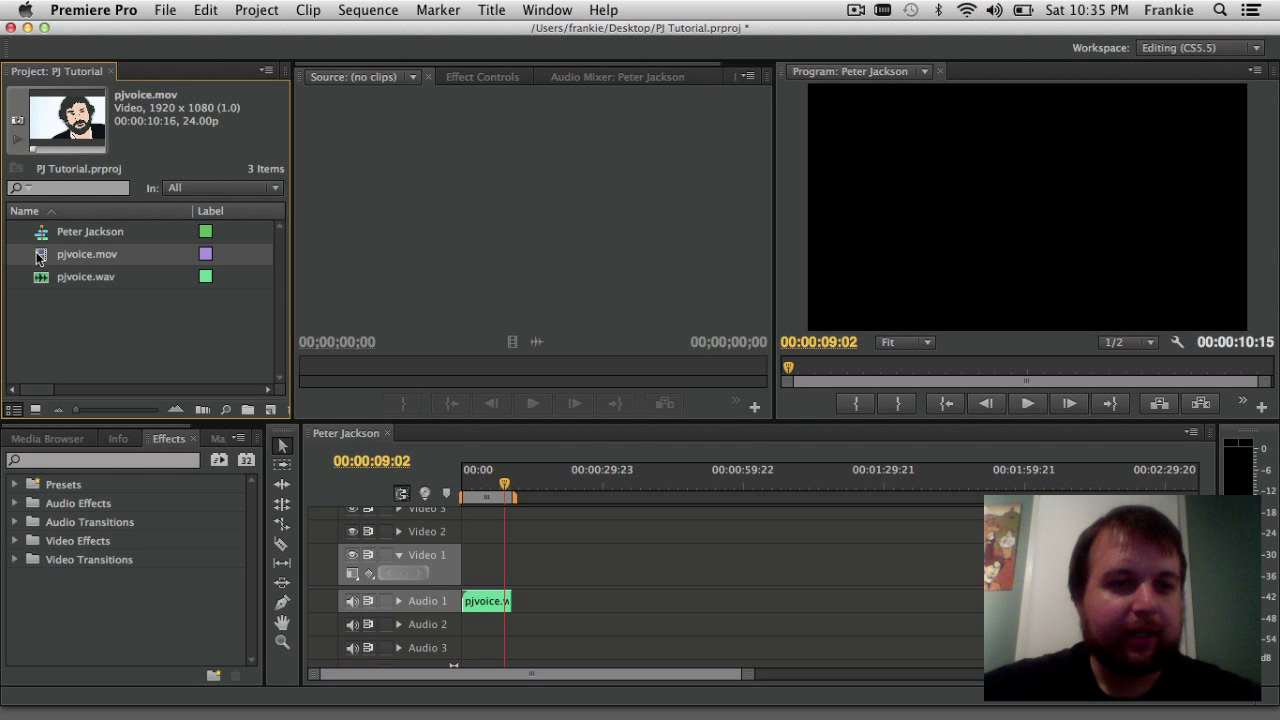
pyautogui.moveTo(38, 257); pyautogui.dragTo(465, 567)
pyautogui.moveTo(505, 490); pyautogui.dragTo(401, 494)
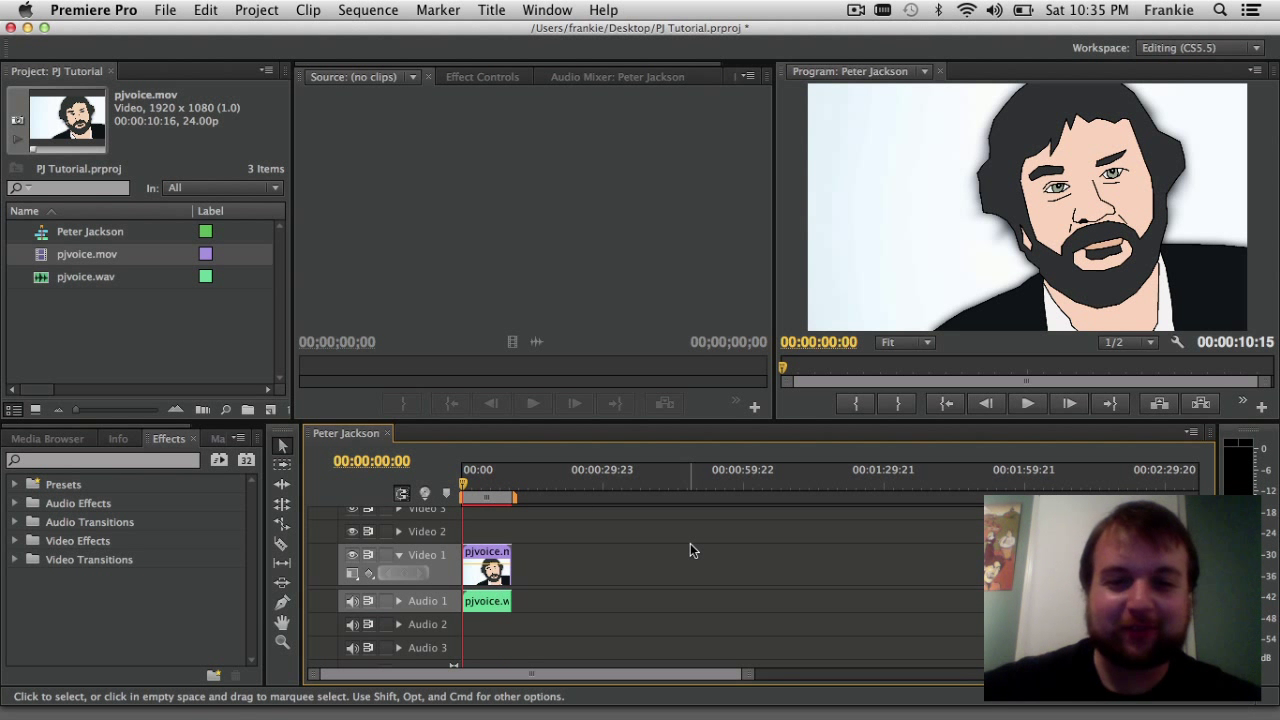
# - Play the opening seconds of the sequence, return the playhead to the start and try to render the video previews
pyautogui.press('space')
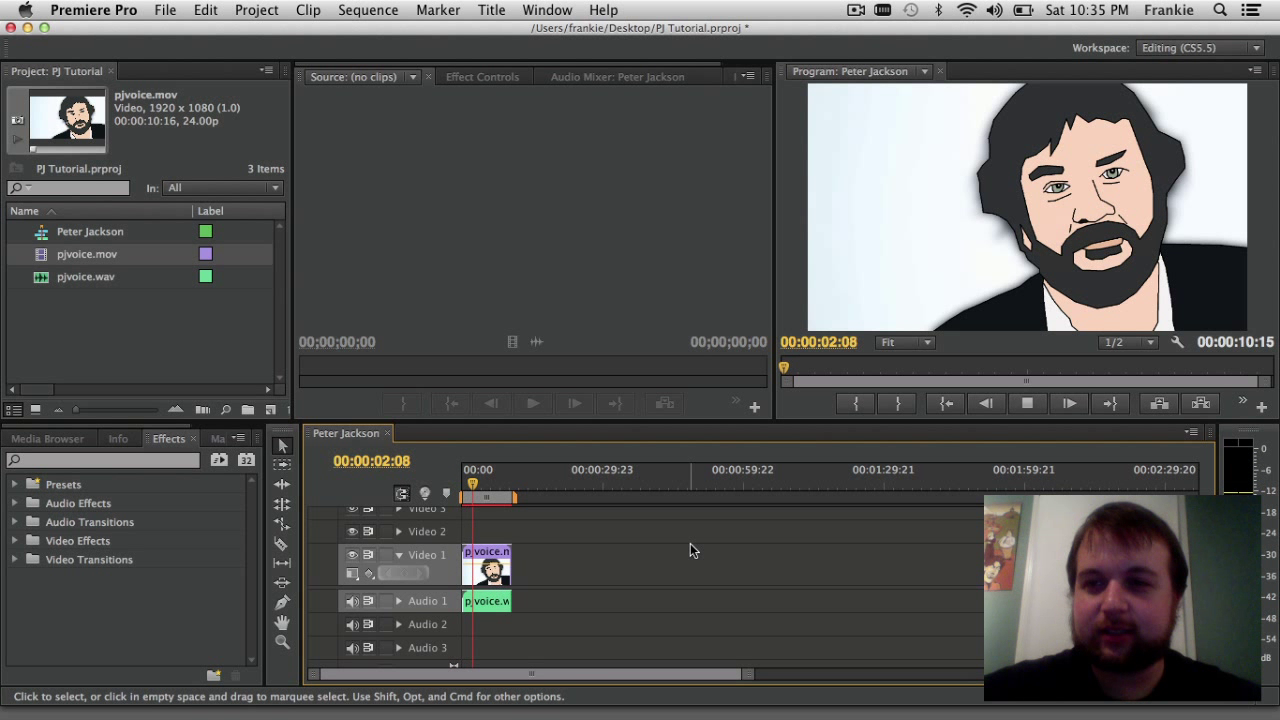
pyautogui.press('space')
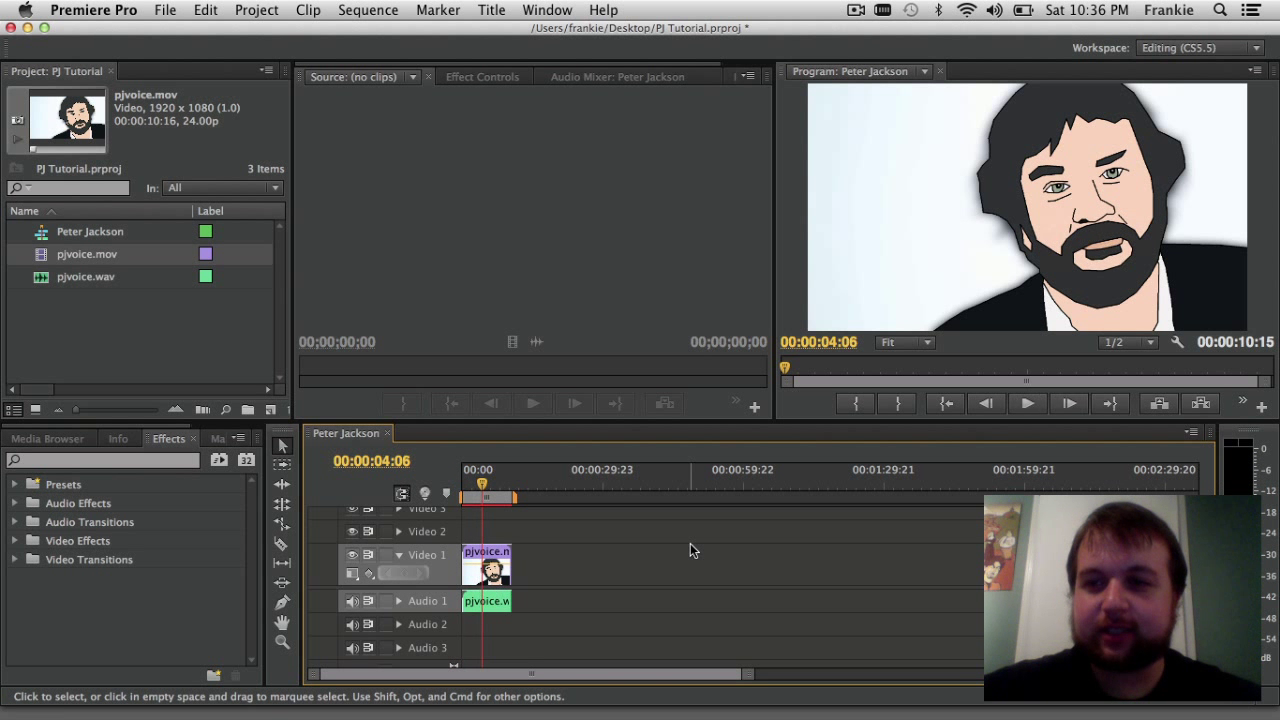
pyautogui.moveTo(508, 487); pyautogui.dragTo(388, 471)
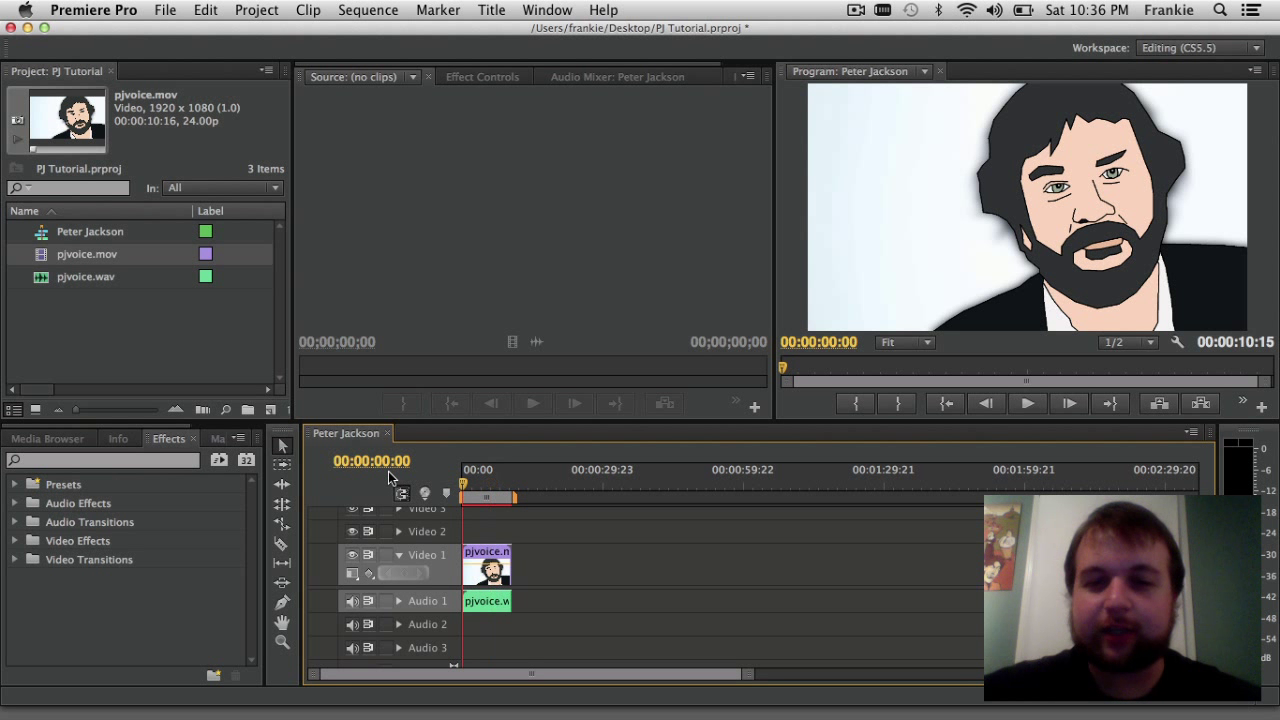
pyautogui.press('Return')
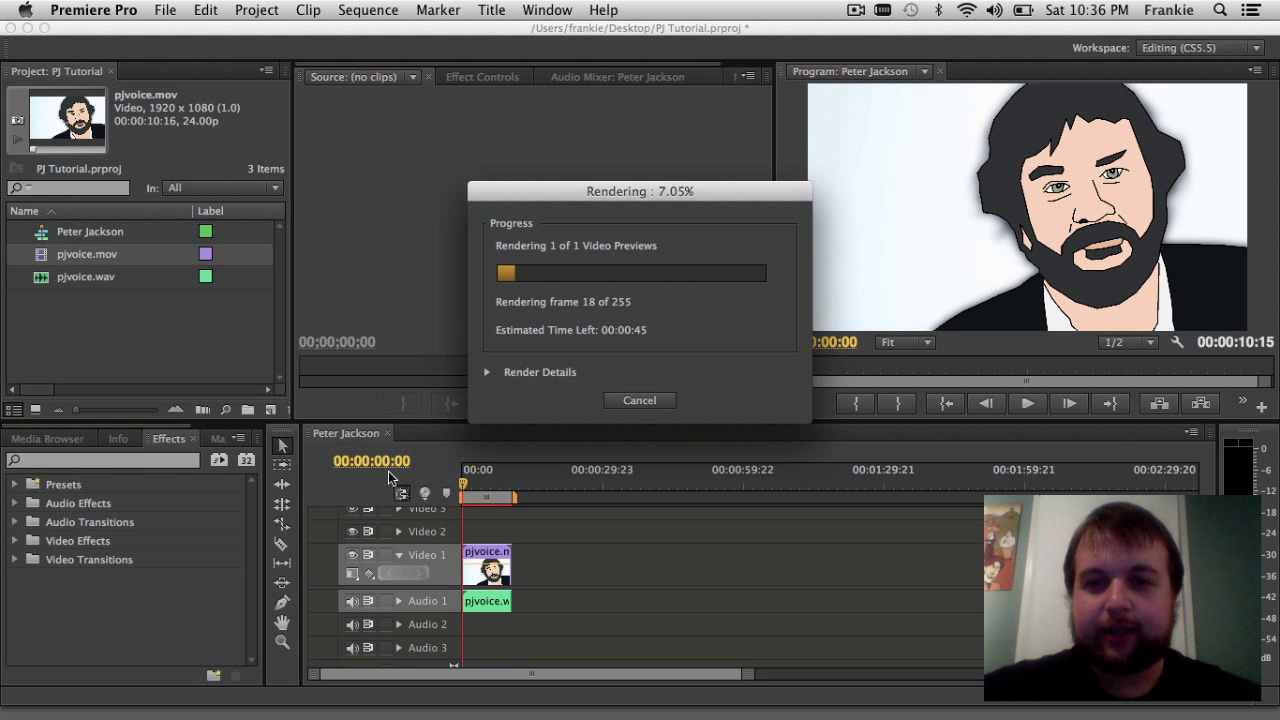
pyautogui.click(640, 401)
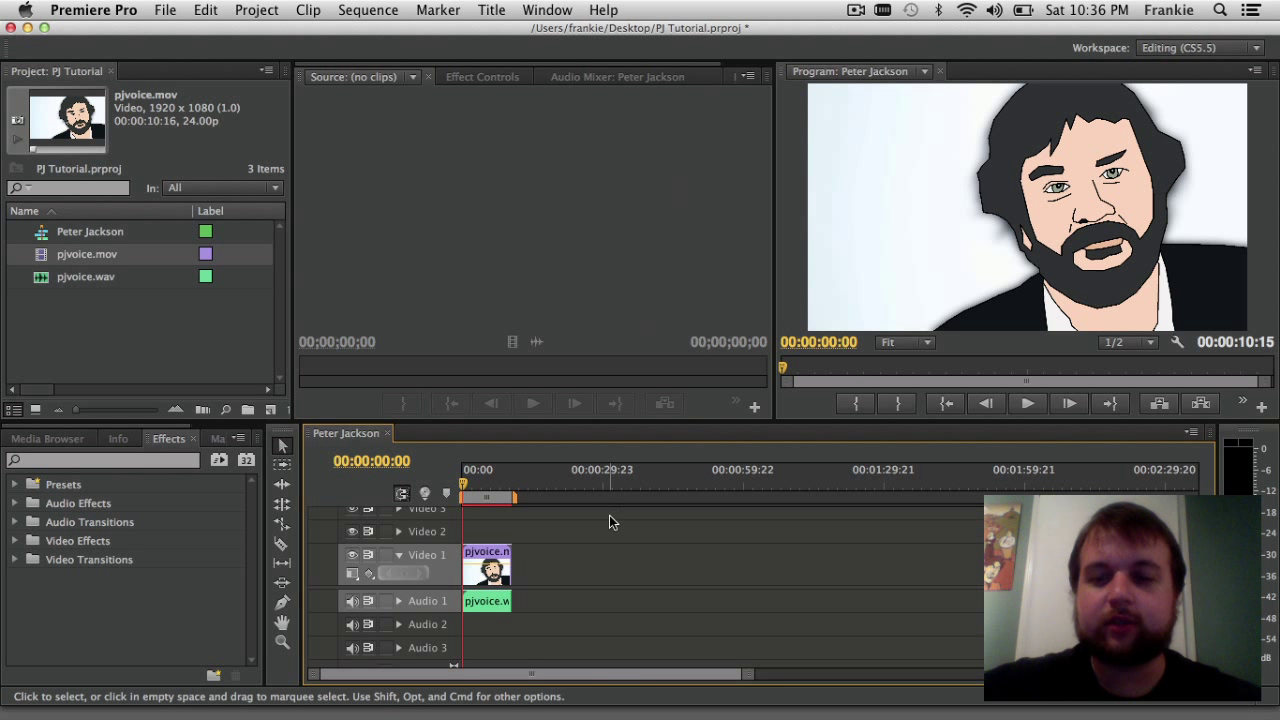
# - Play the whole sequence through to check the lip sync and scrub the playhead to 00:00:09:17
pyautogui.press('=')
pyautogui.press('=')
pyautogui.press('=')
pyautogui.press('-')
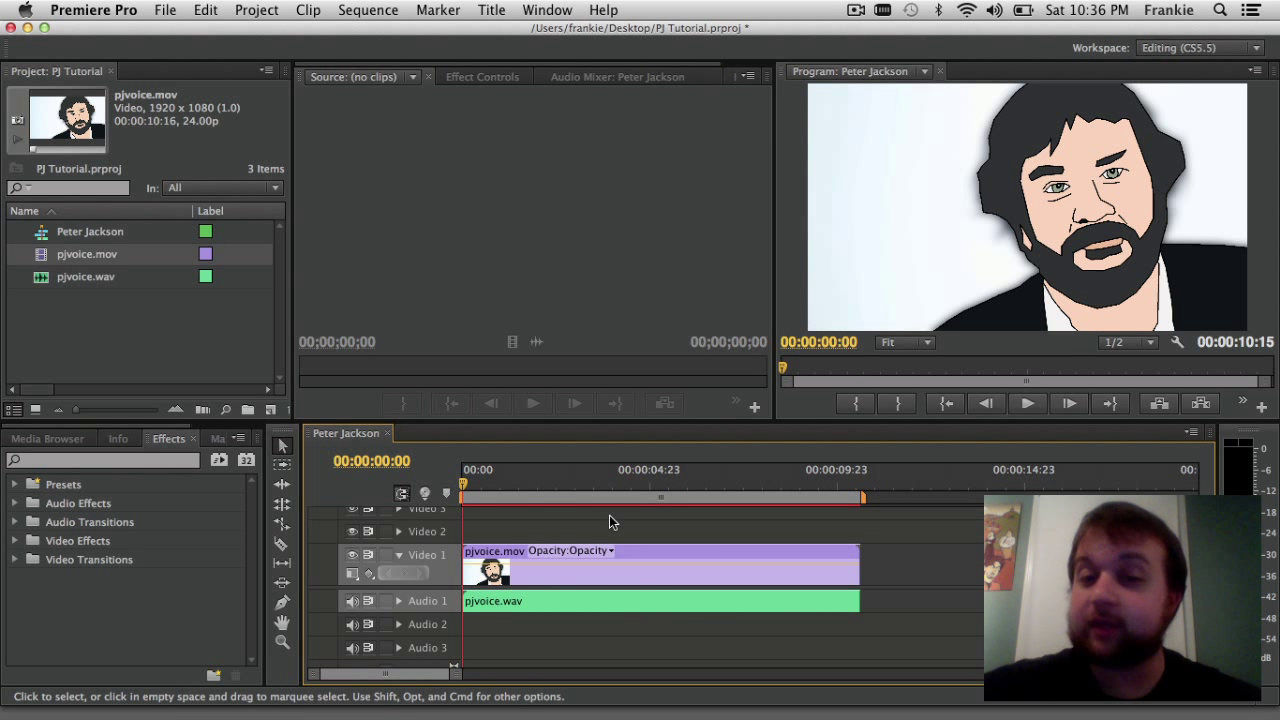
pyautogui.press('space')
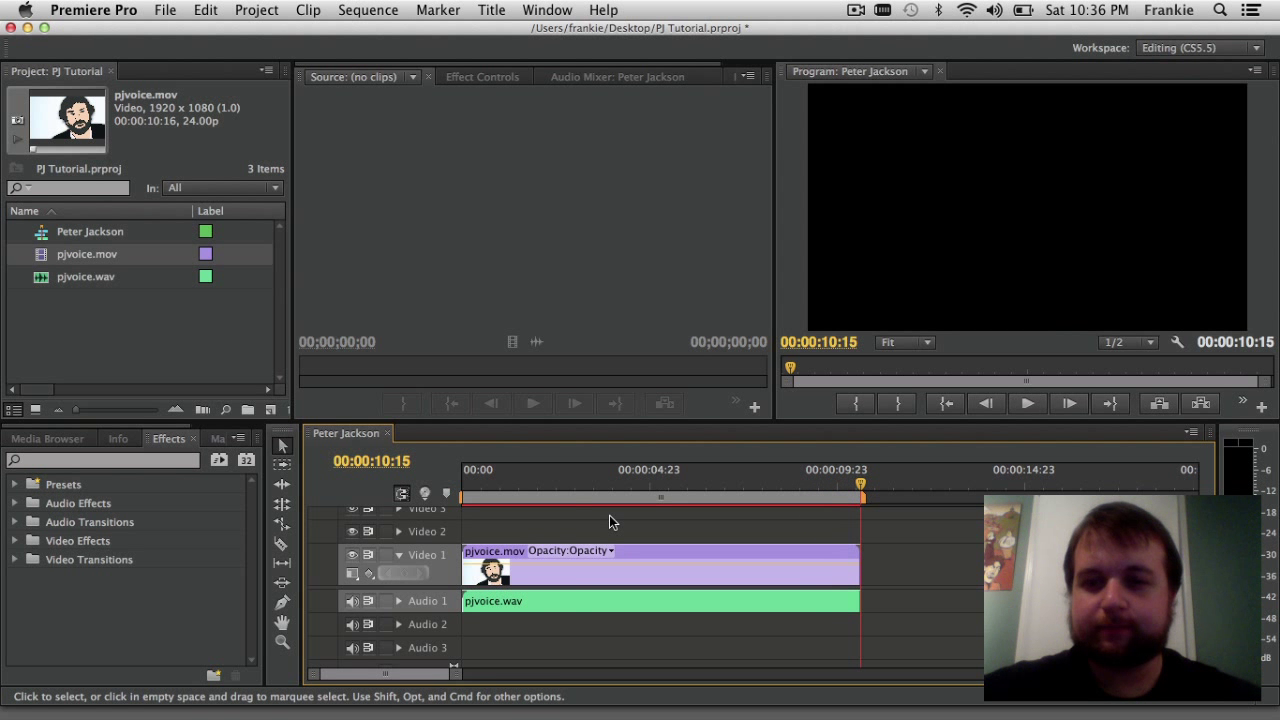
pyautogui.click(570, 471)
pyautogui.moveTo(570, 471); pyautogui.dragTo(831, 550)
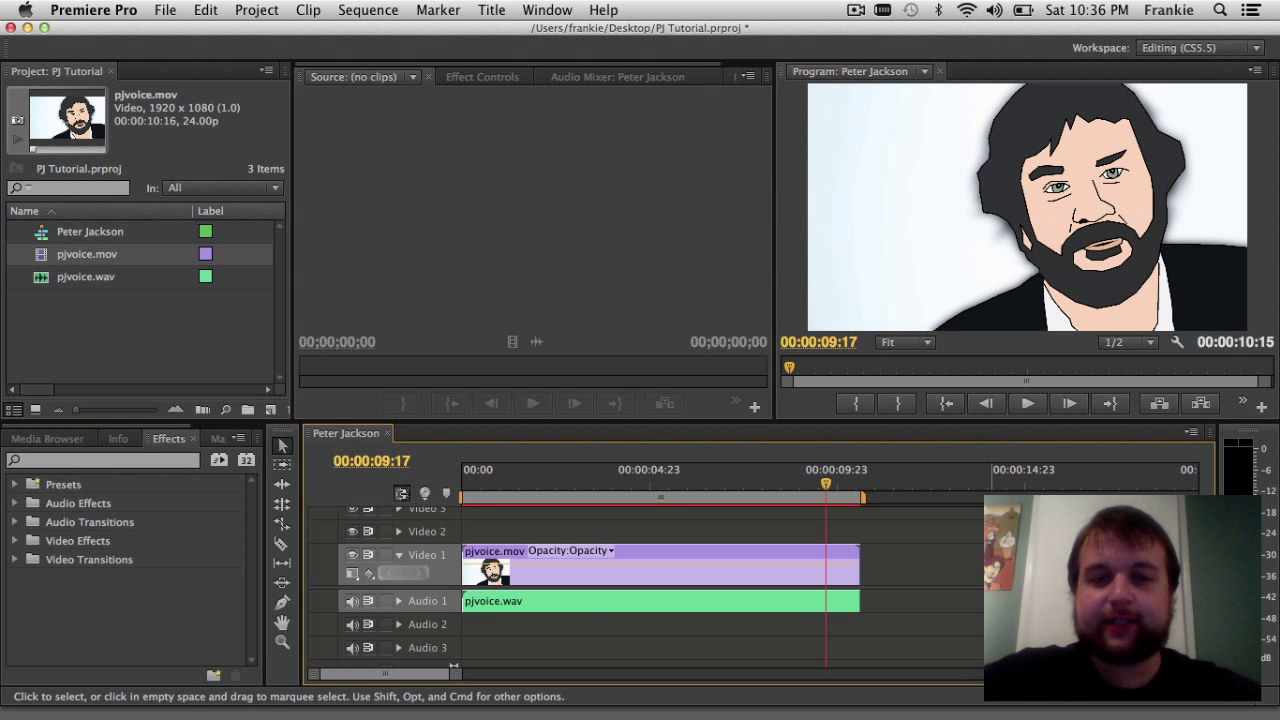
pyautogui.moveTo(420, 546); pyautogui.dragTo(420, 576)
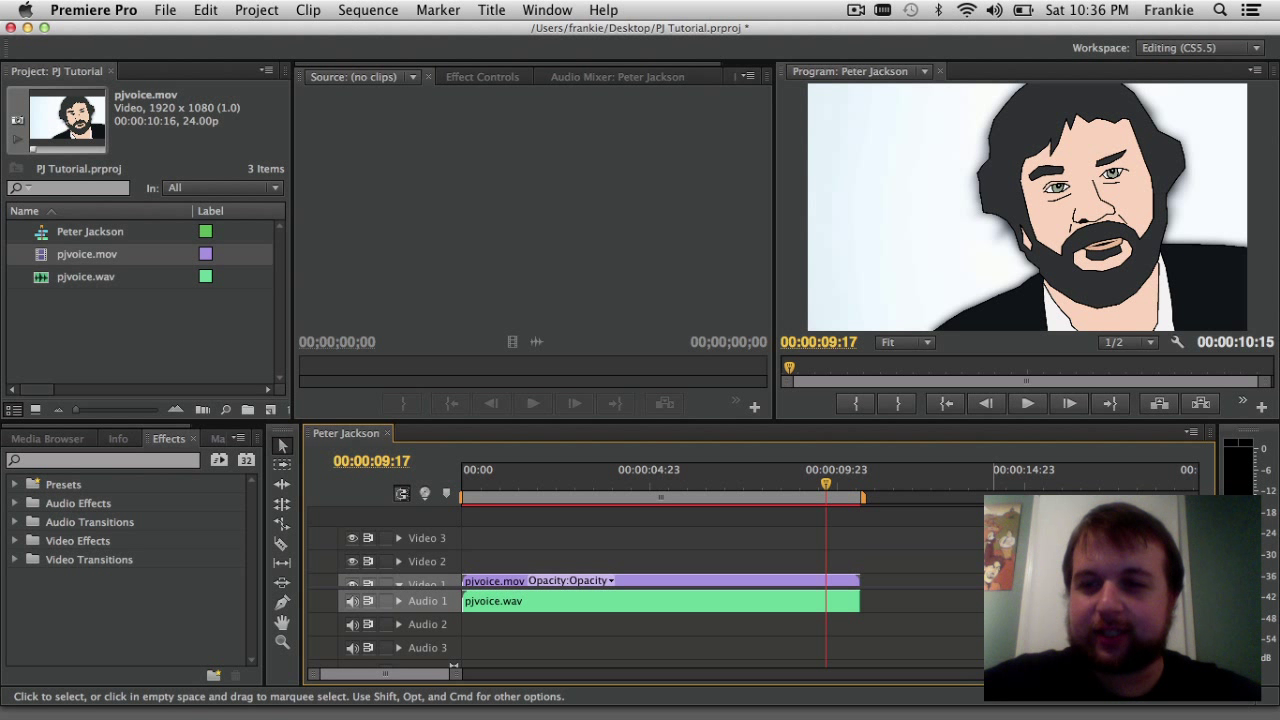
pyautogui.moveTo(420, 572); pyautogui.dragTo(420, 565)
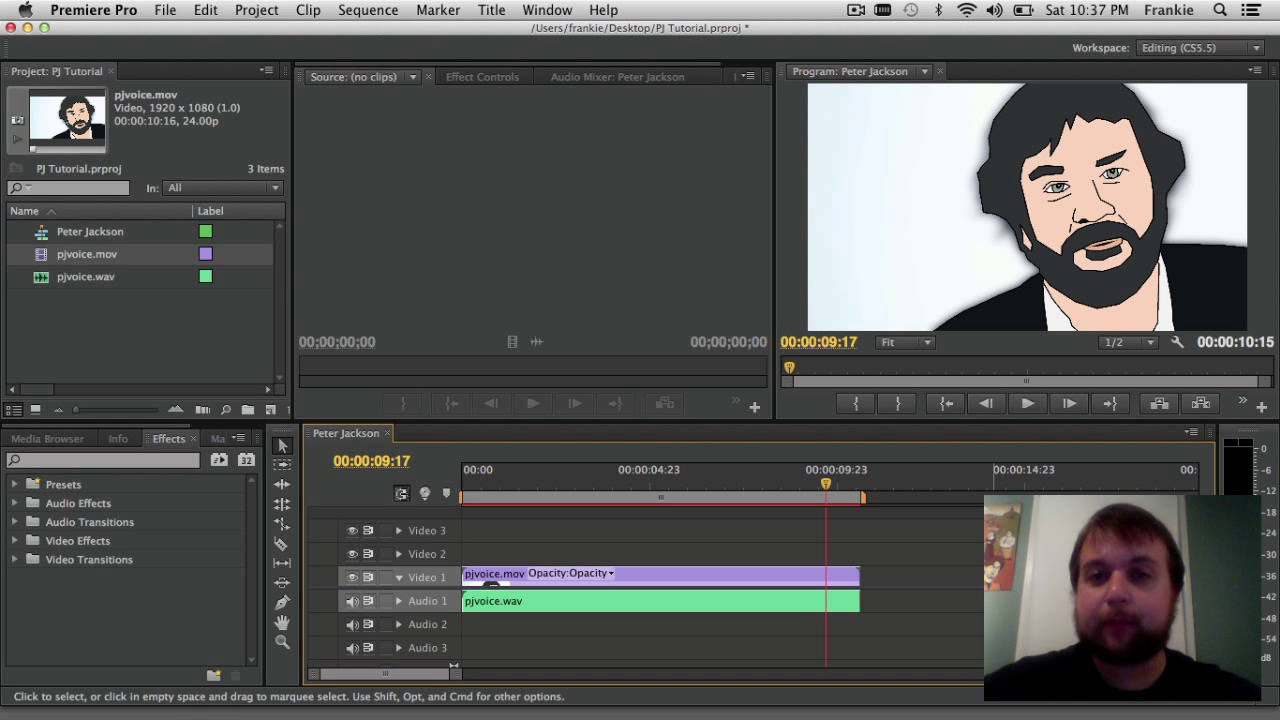
# - Open the recent project sample.prproj from the Desktop
pyautogui.click(165, 10)
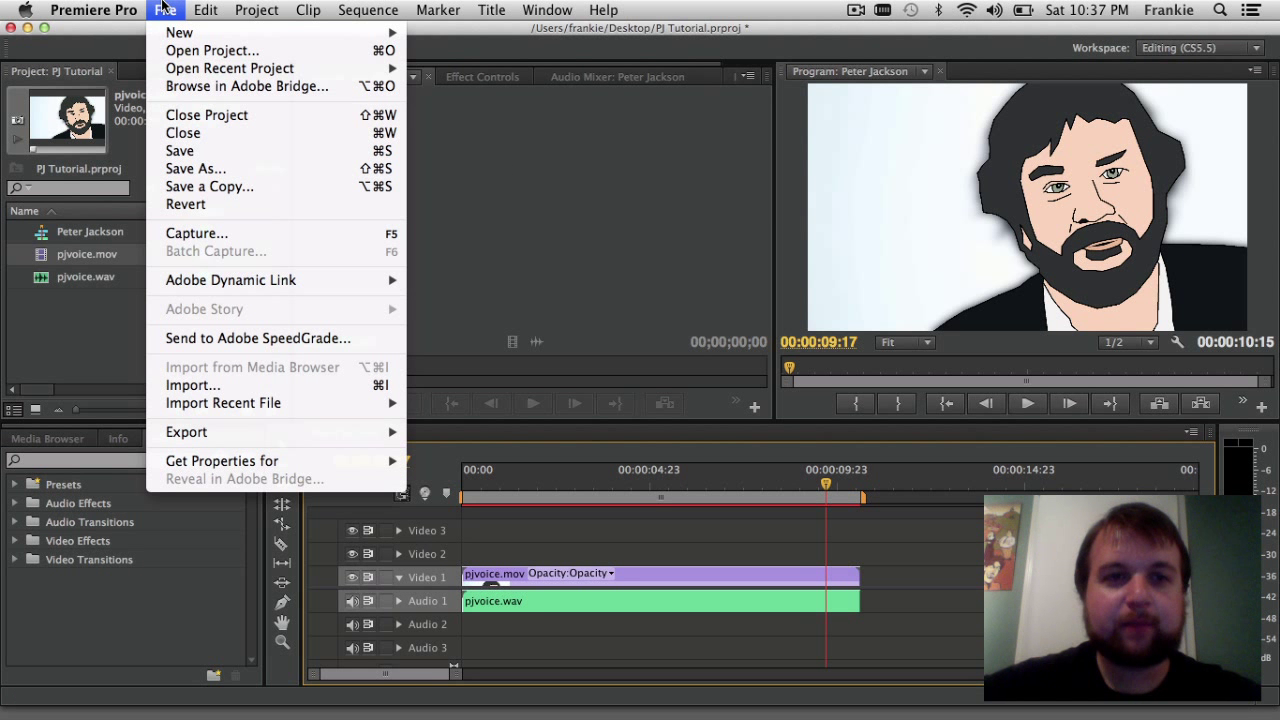
pyautogui.moveTo(198, 70)
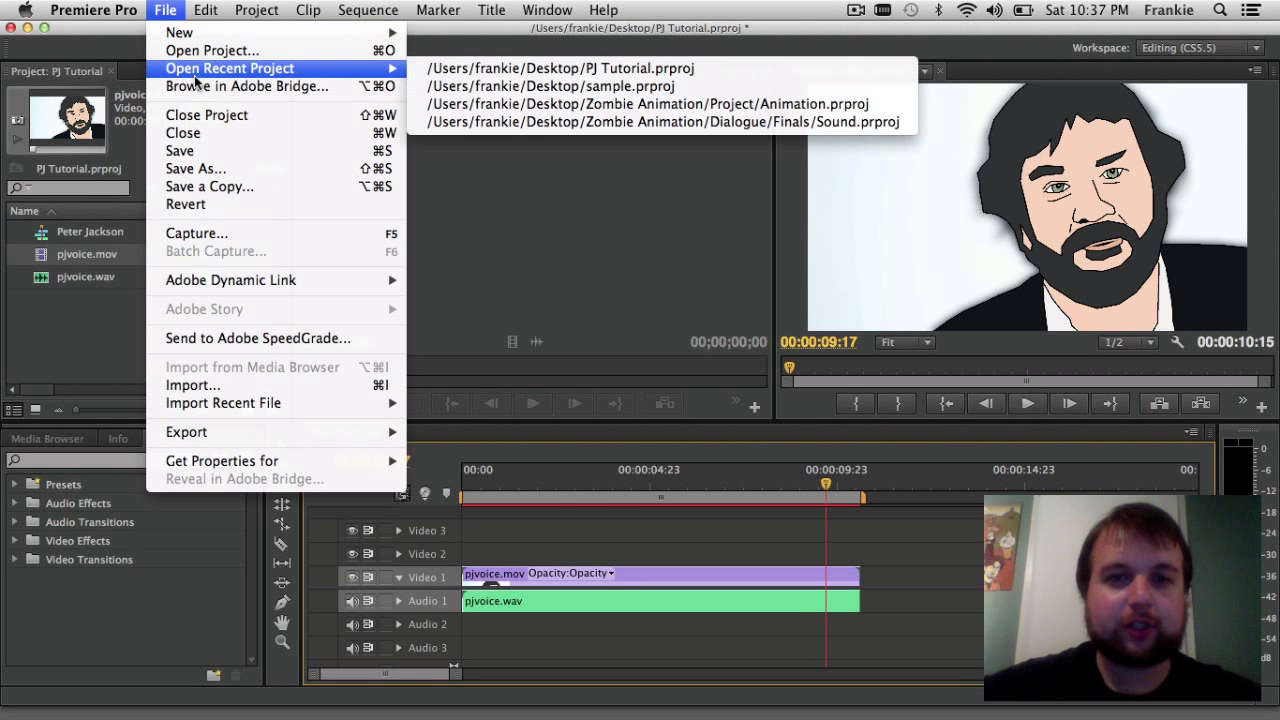
pyautogui.click(598, 87)
pyautogui.click(666, 388)
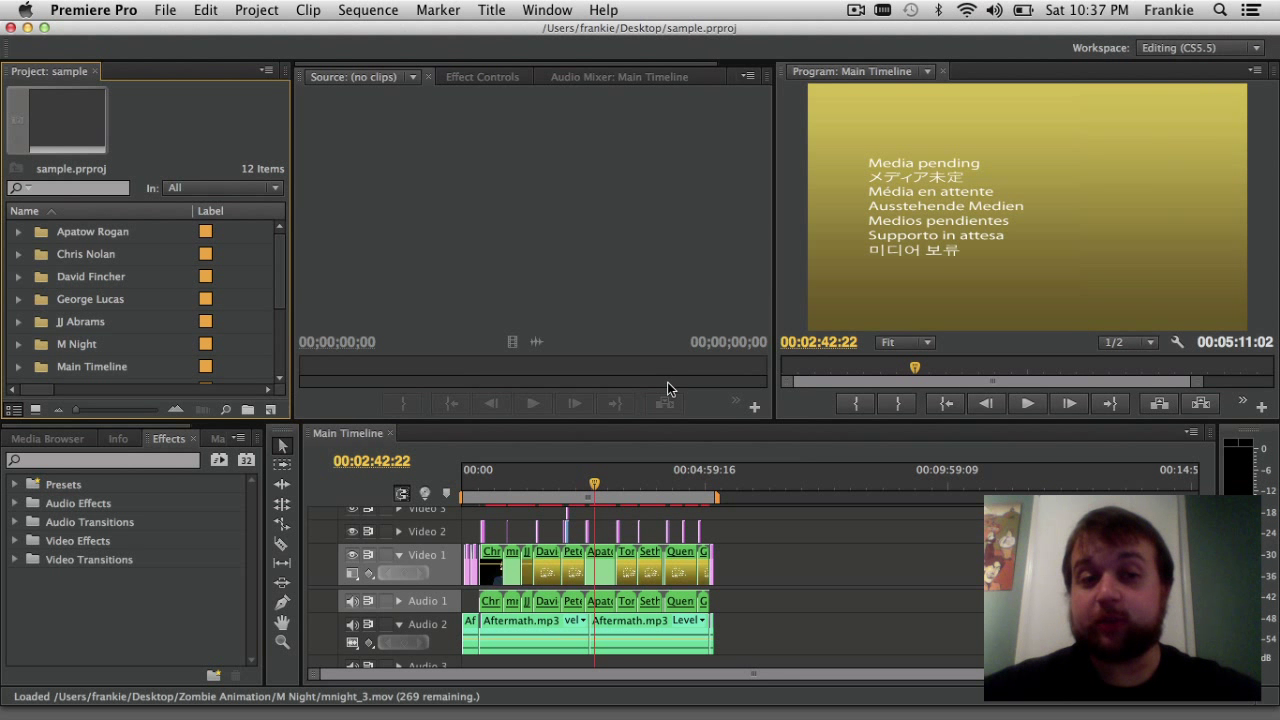
# - Open the Peter Jackson sequence stored in the Peter Jackson bin
pyautogui.scroll(-5, 162, 293)
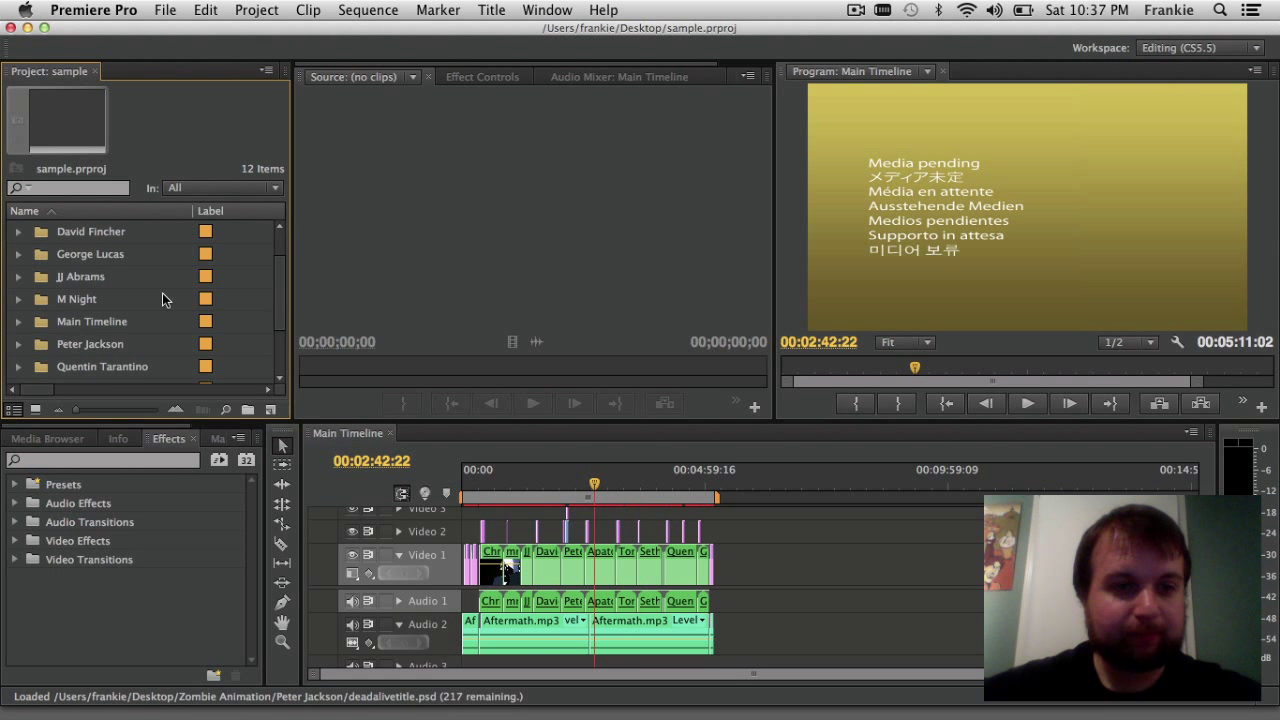
pyautogui.scroll(5, 79, 303)
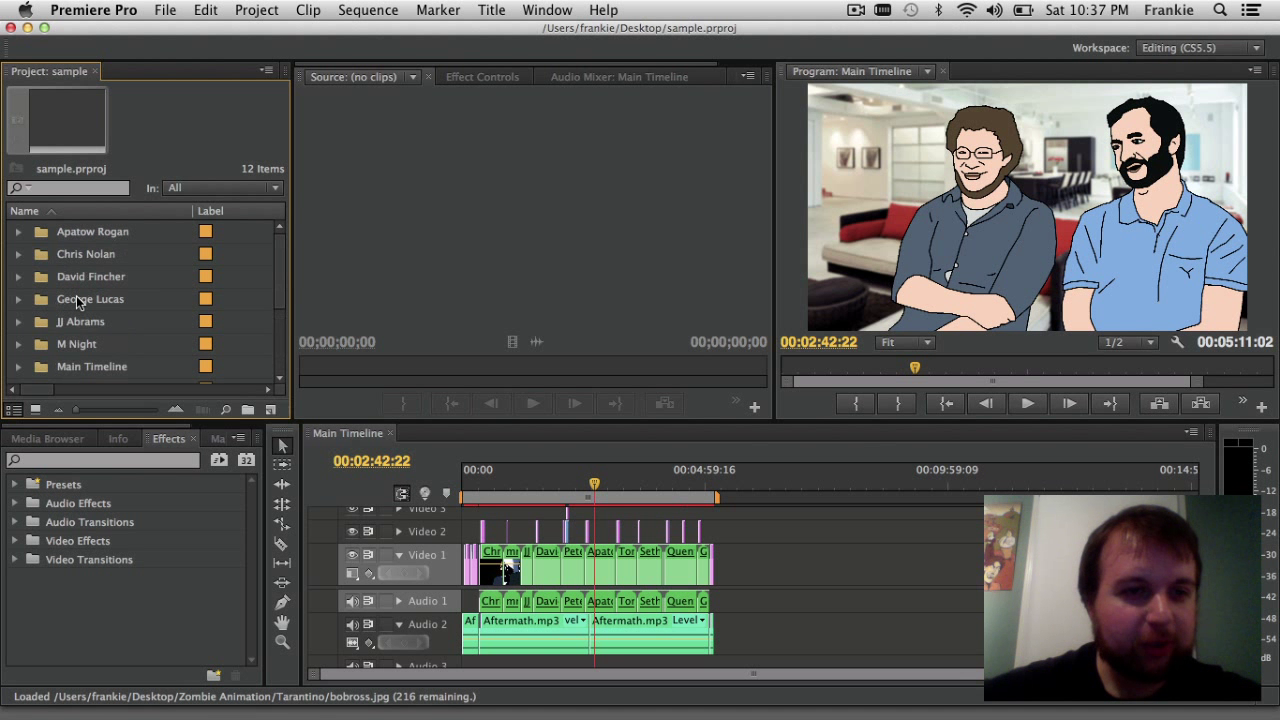
pyautogui.scroll(-5, 79, 303)
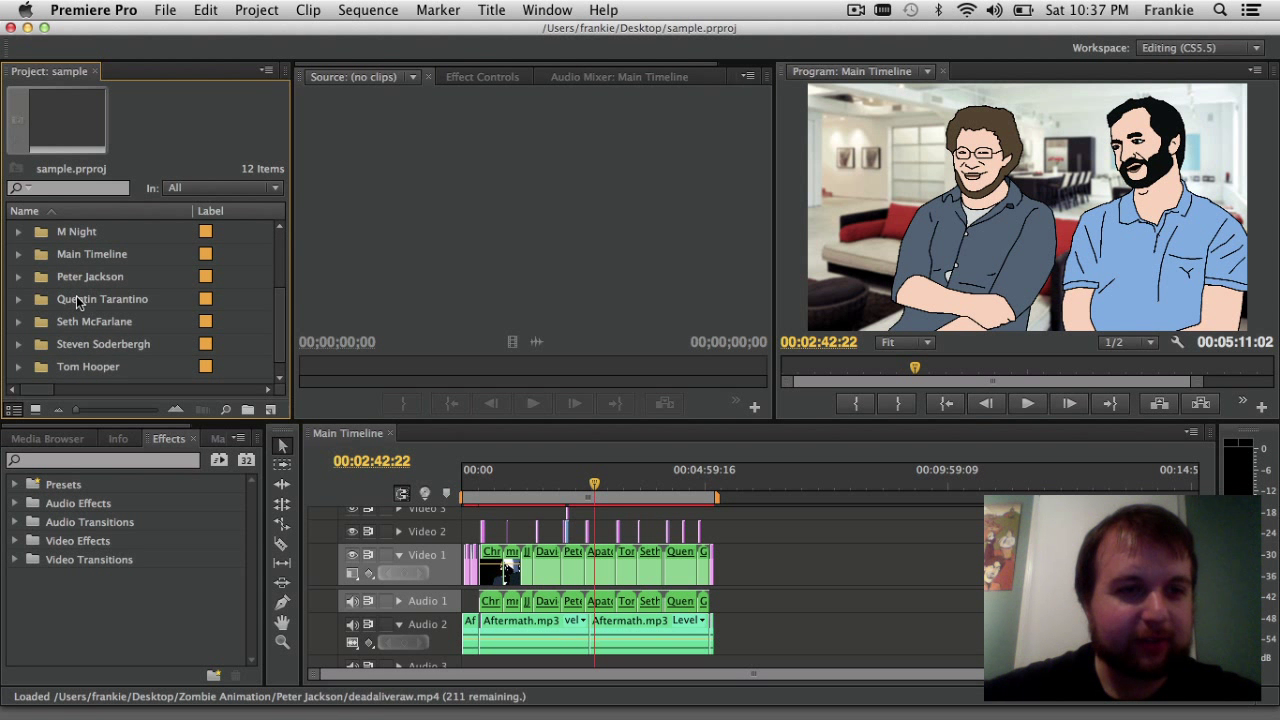
pyautogui.click(18, 276)
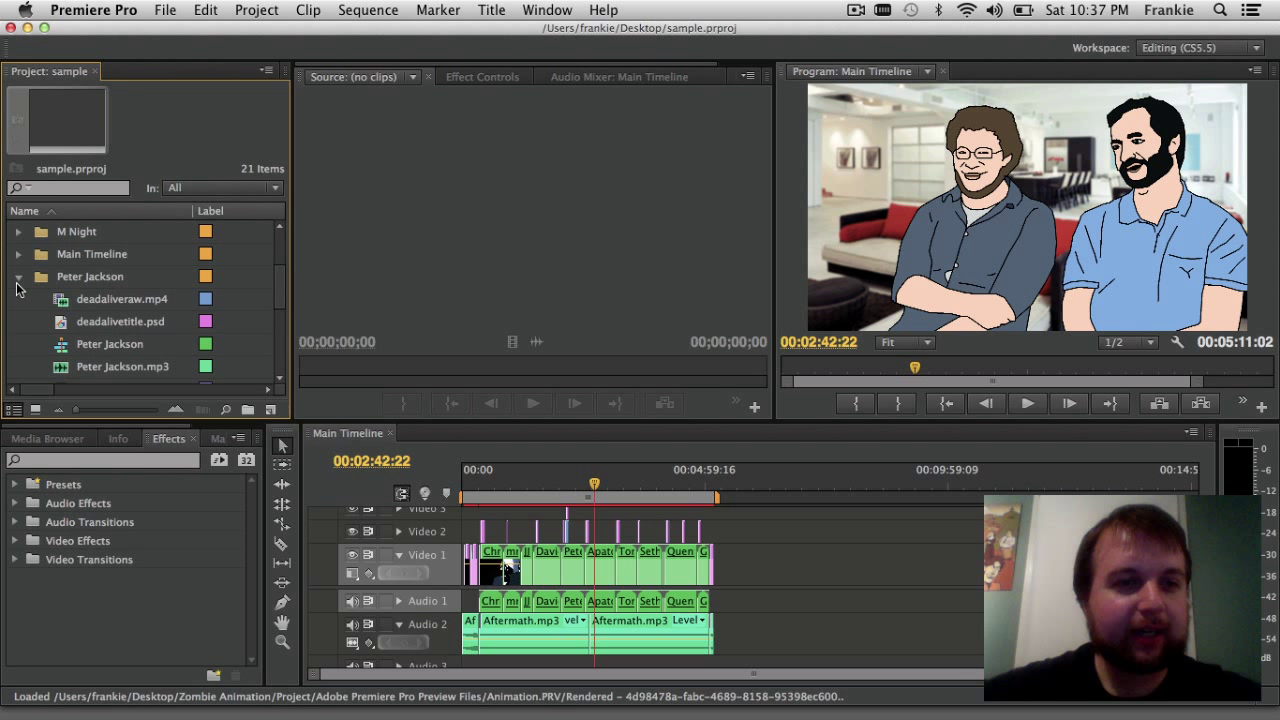
pyautogui.scroll(-2, 120, 293)
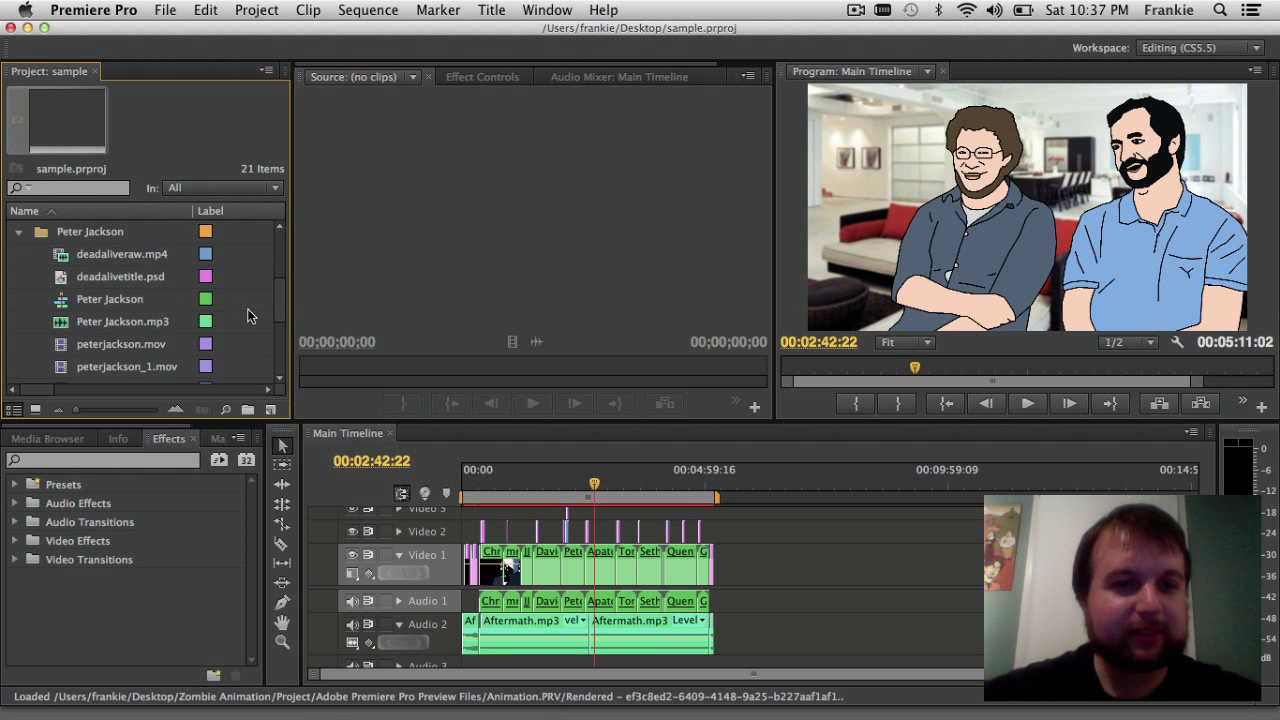
pyautogui.scroll(-3, 198, 300)
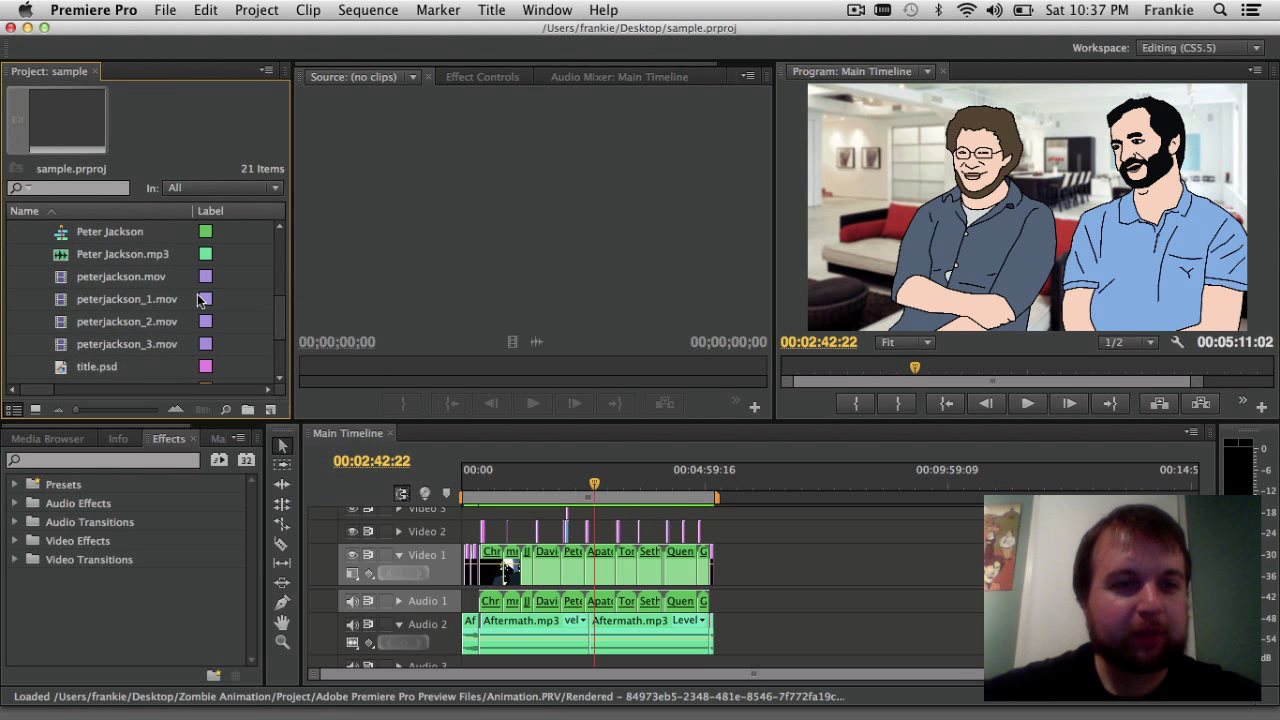
pyautogui.scroll(1, 198, 300)
pyautogui.doubleClick(65, 262)
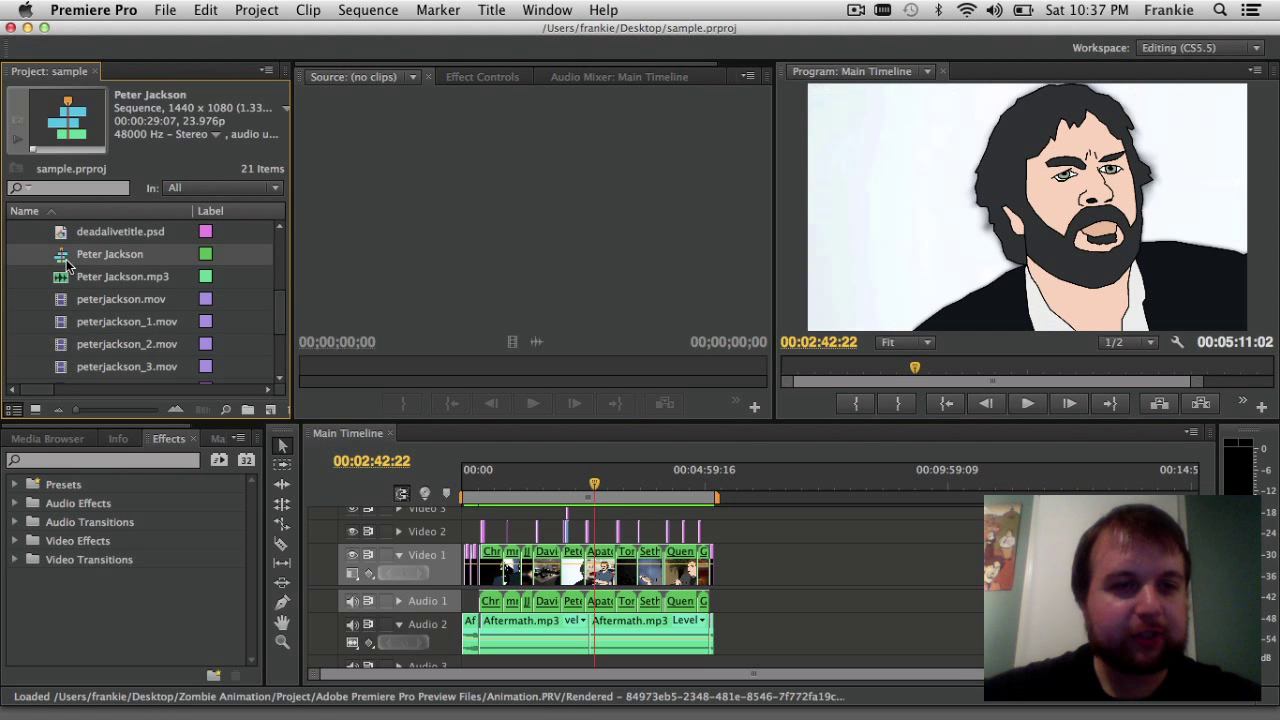
# - Check the stacked clips at 00:00:06:23 and play the sequence from its start to about 00:00:02:15
pyautogui.click(592, 487)
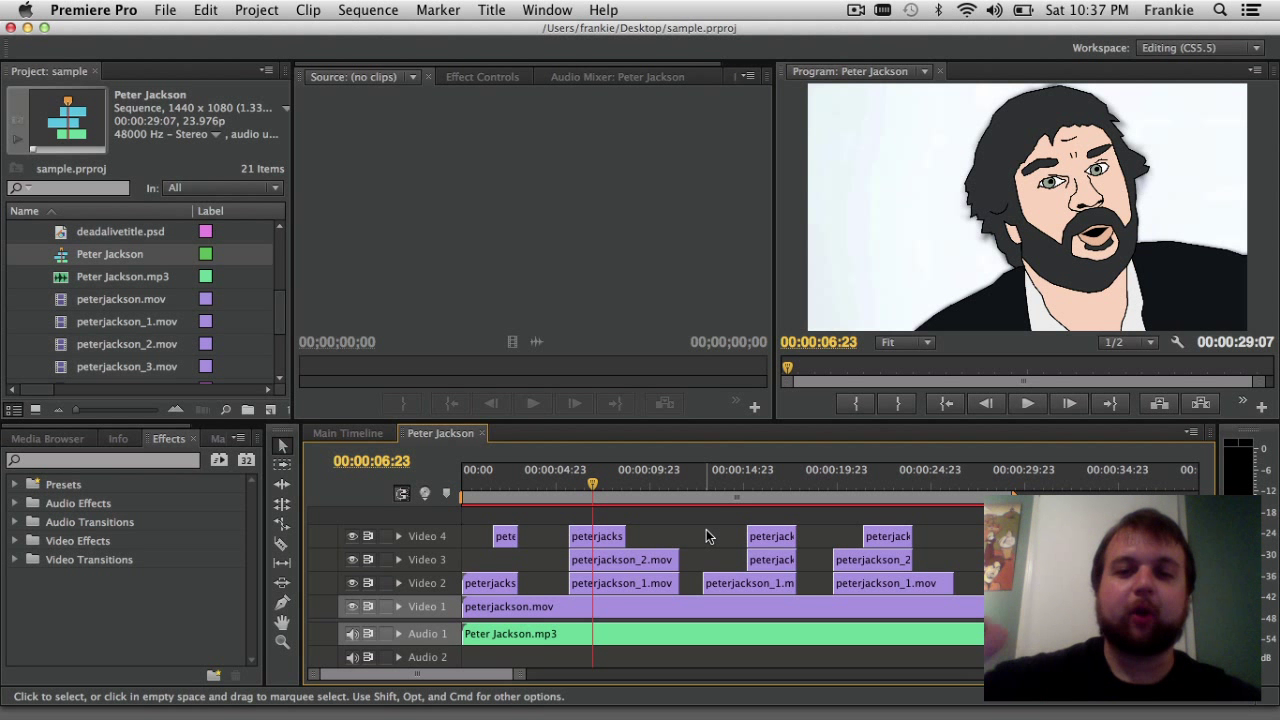
pyautogui.moveTo(489, 487); pyautogui.dragTo(458, 487)
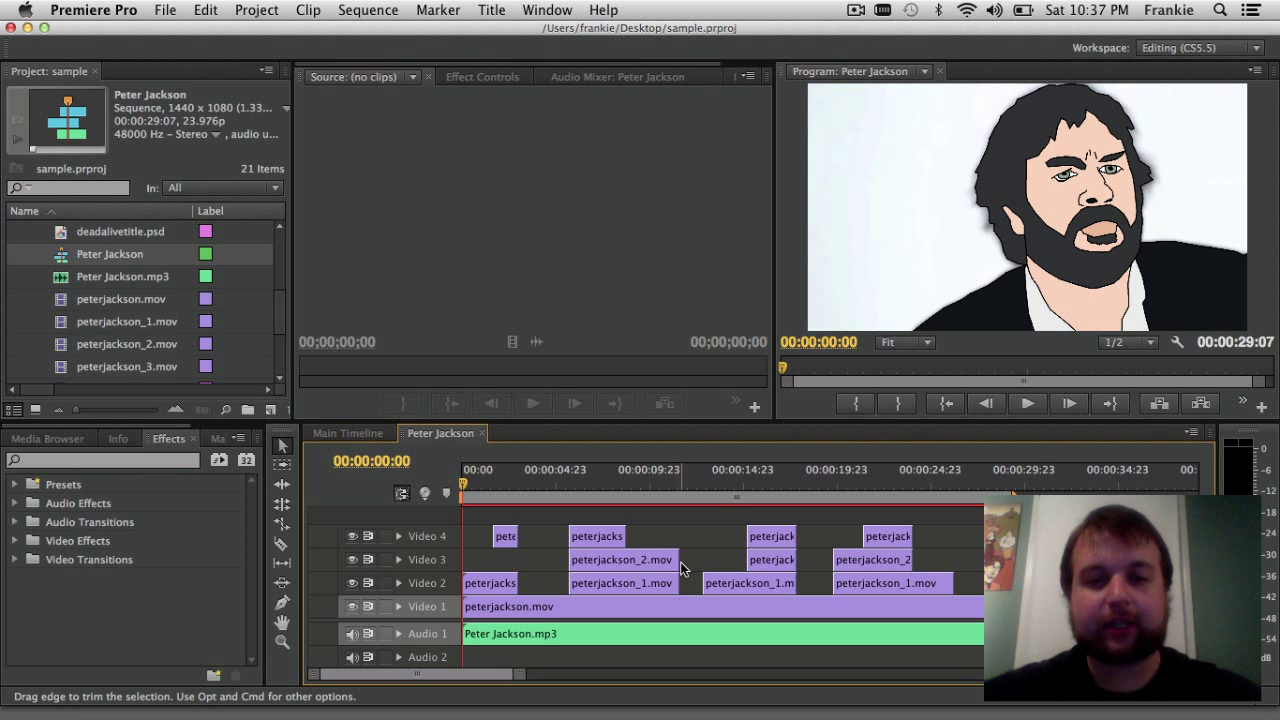
pyautogui.press('space')
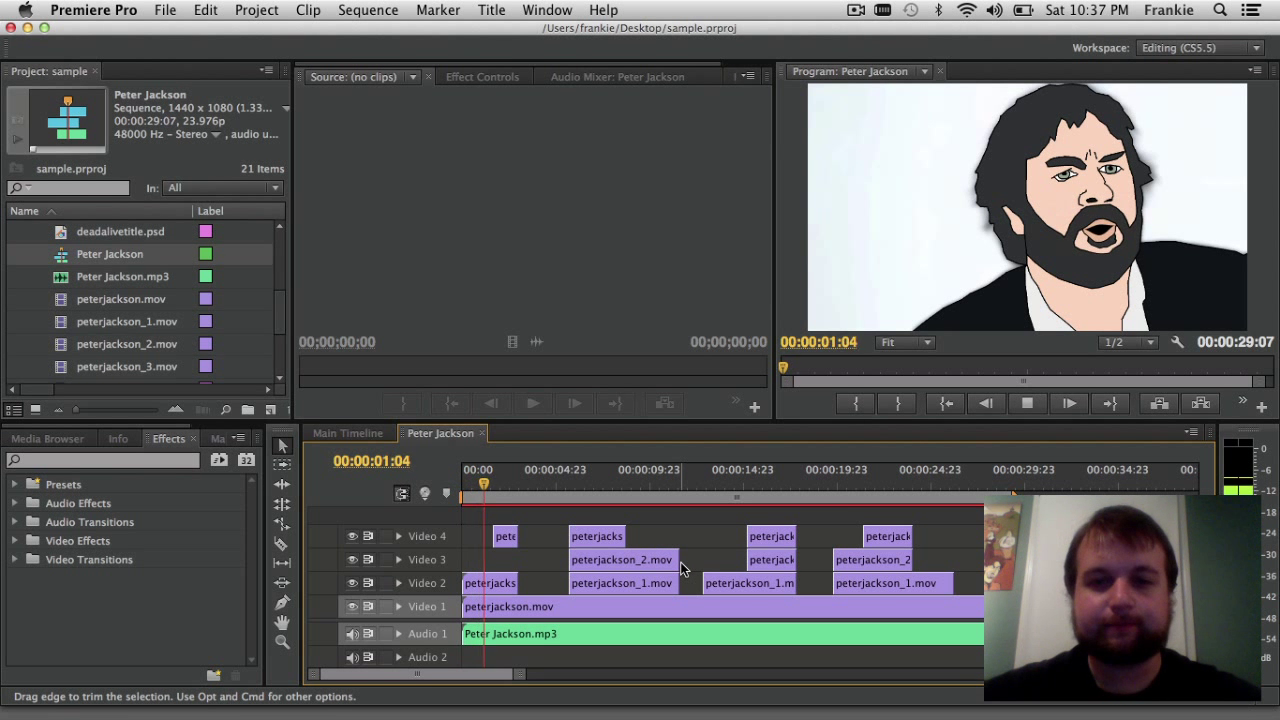
pyautogui.press('space')
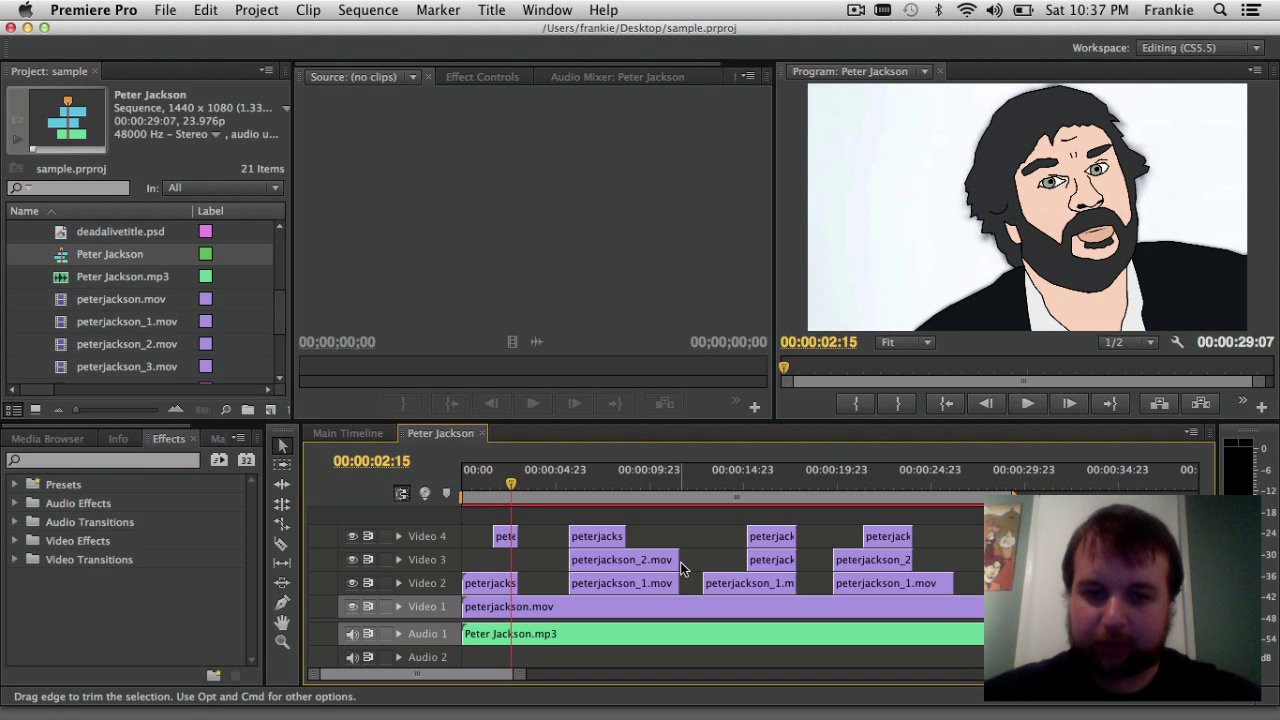
# - Advance frame by frame to 00:00:03:04 across the camera angle change and move the playhead to 00:00:06:06
pyautogui.press('Right')
pyautogui.press('Right')
pyautogui.press('Right')
pyautogui.press('Right')
pyautogui.press('Right')
pyautogui.press('Right')
pyautogui.press('Right')
pyautogui.press('Right')
pyautogui.press('Right')
pyautogui.press('Right')
pyautogui.press('Right')
pyautogui.press('Right')
pyautogui.press('Right')
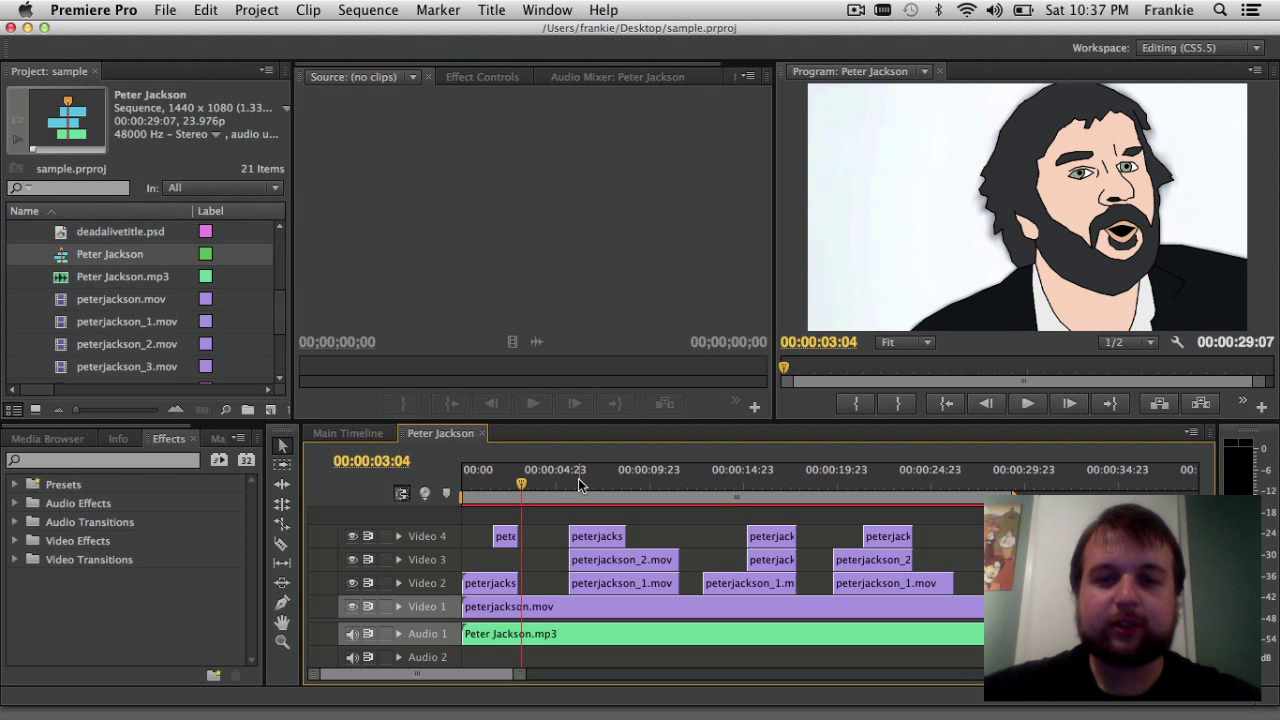
pyautogui.click(579, 484)
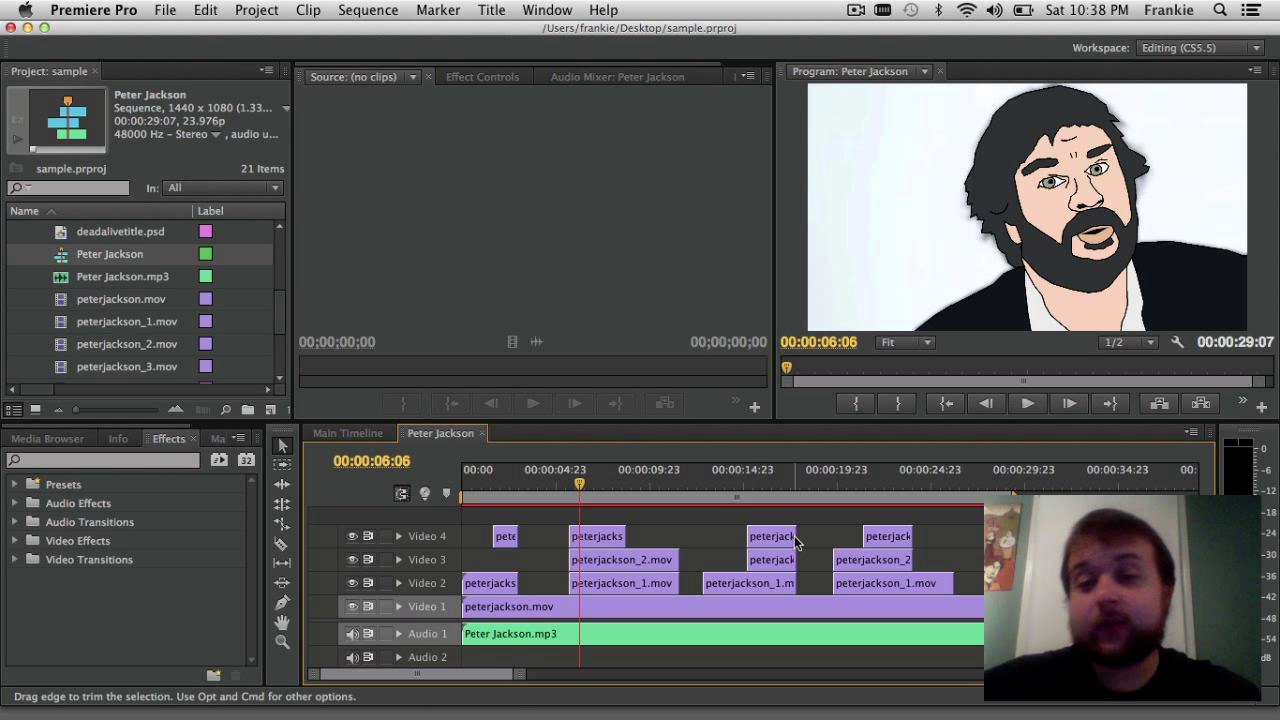
pyautogui.moveTo(675, 496)
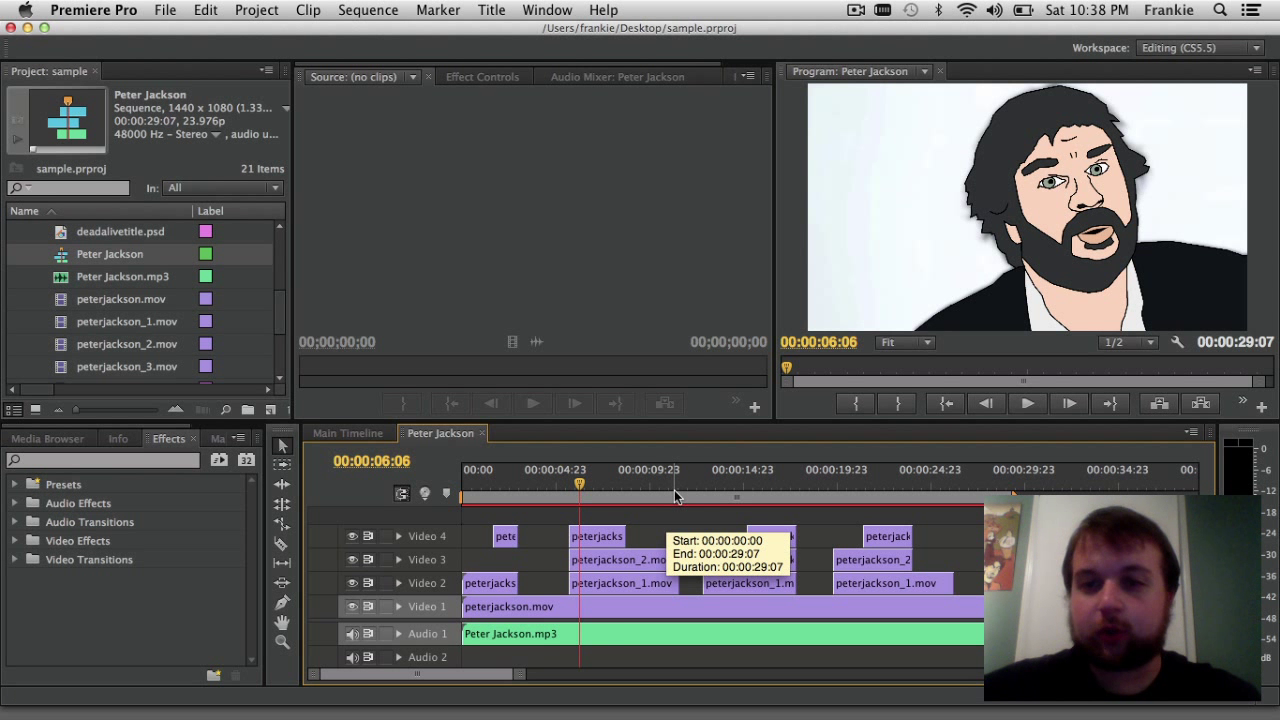
# - Play the sequence from the beginning to about 00:00:05:05 and move the playhead back to 00:00:02:12
pyautogui.press('Home')
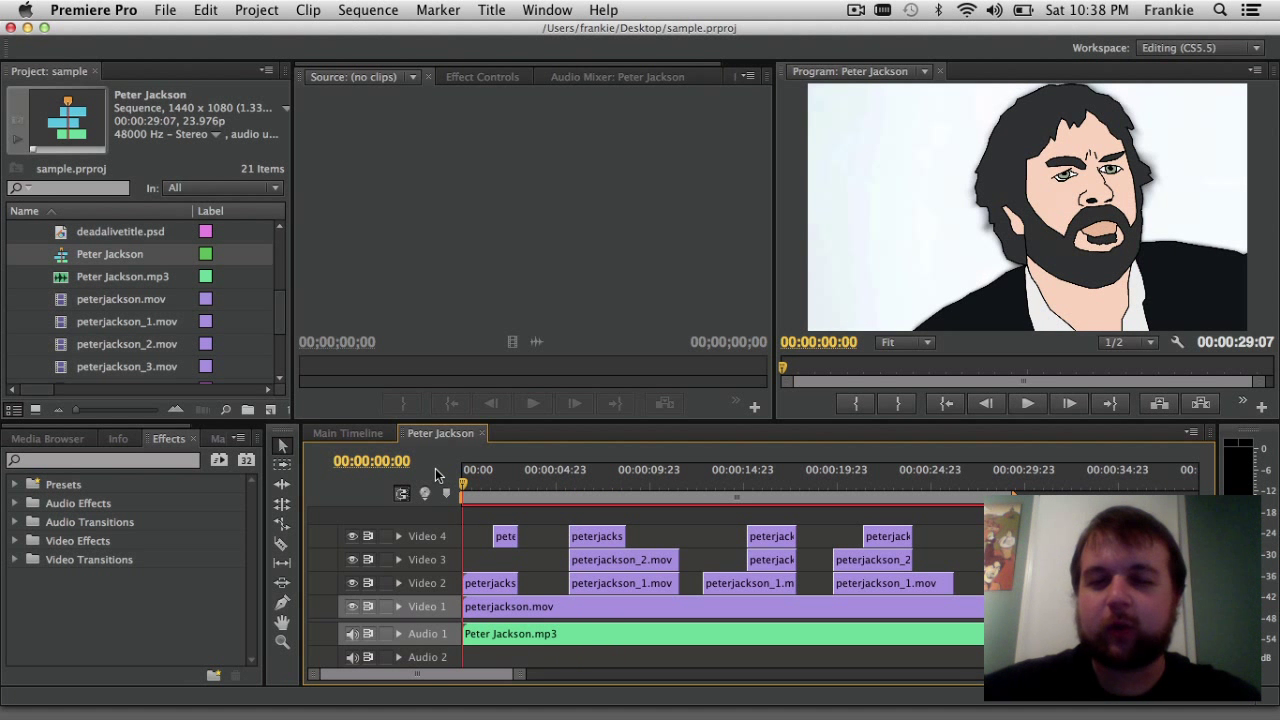
pyautogui.press('space')
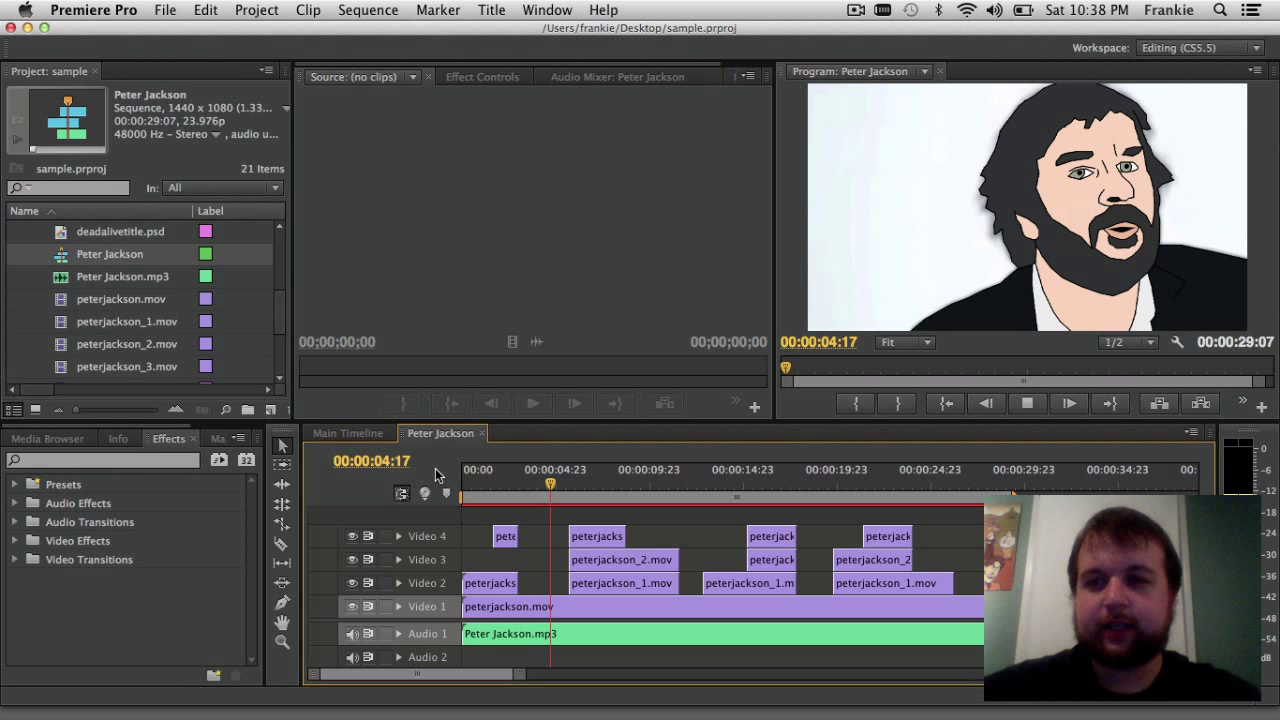
pyautogui.press('space')
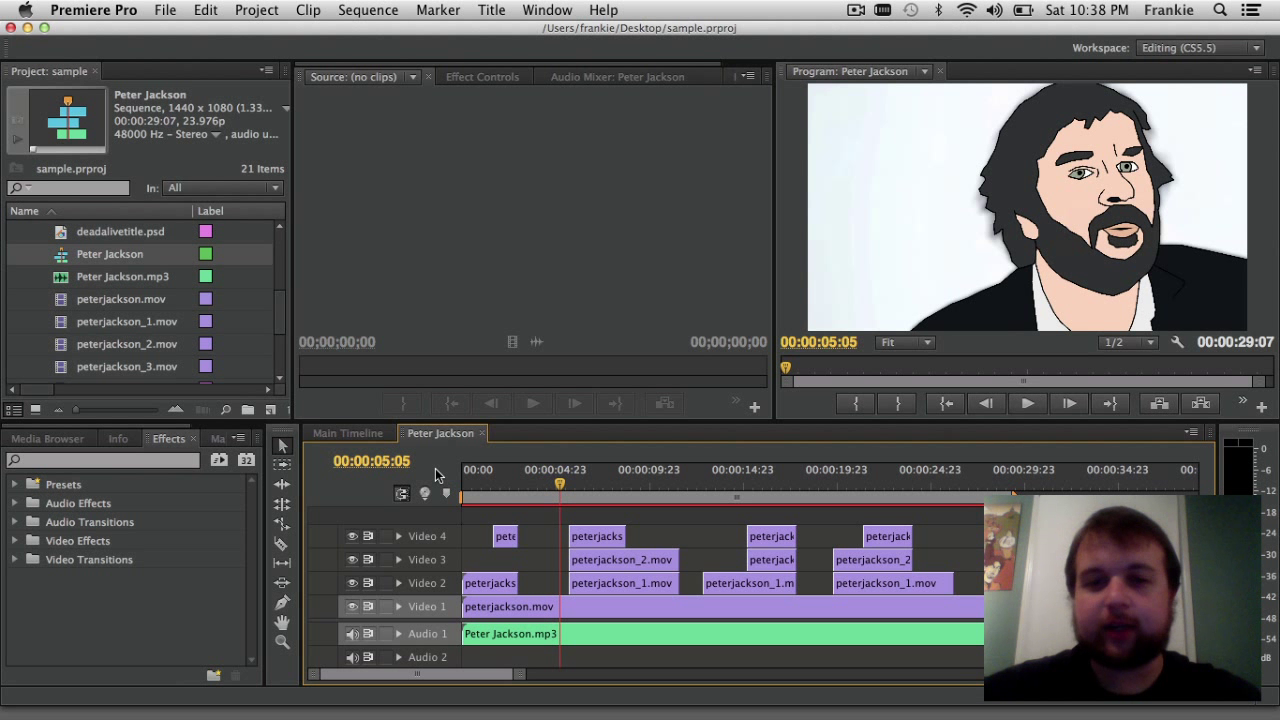
pyautogui.click(510, 484)
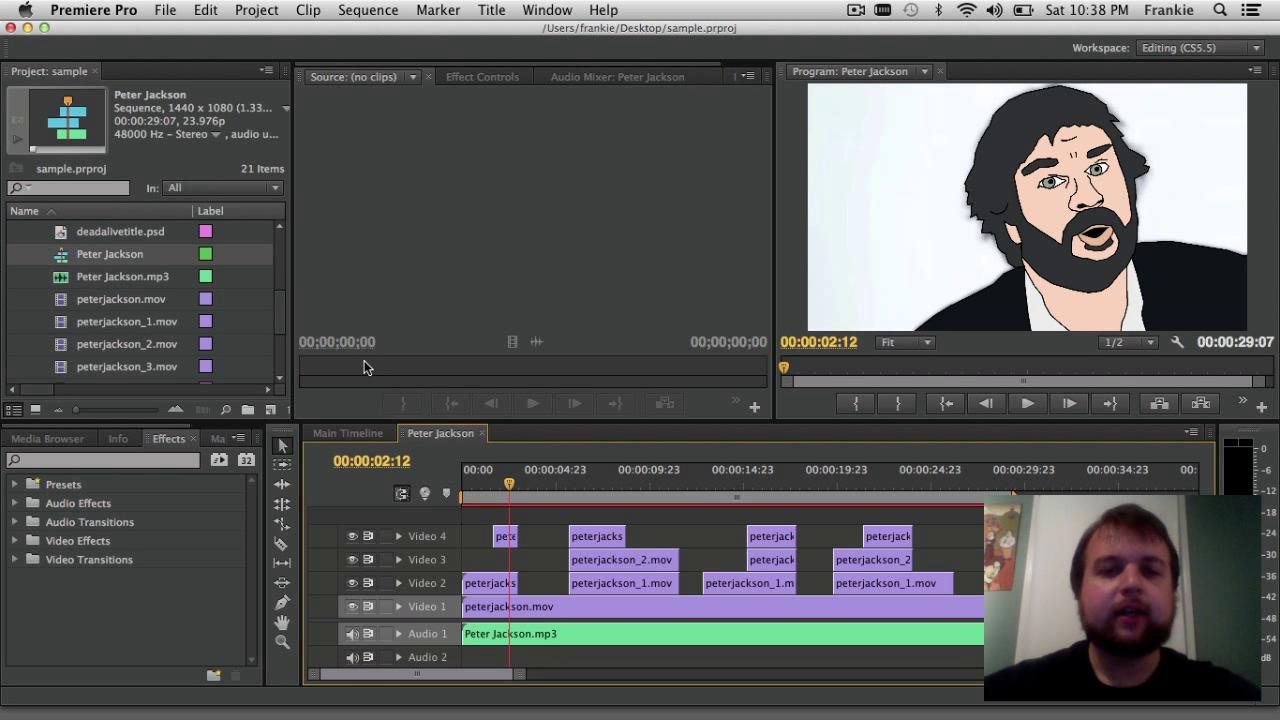
# - Place title.psd on the Video 5 track at about 00:00:00:16 and preview it at 00:00:01:13
pyautogui.scroll(1, 645, 531)
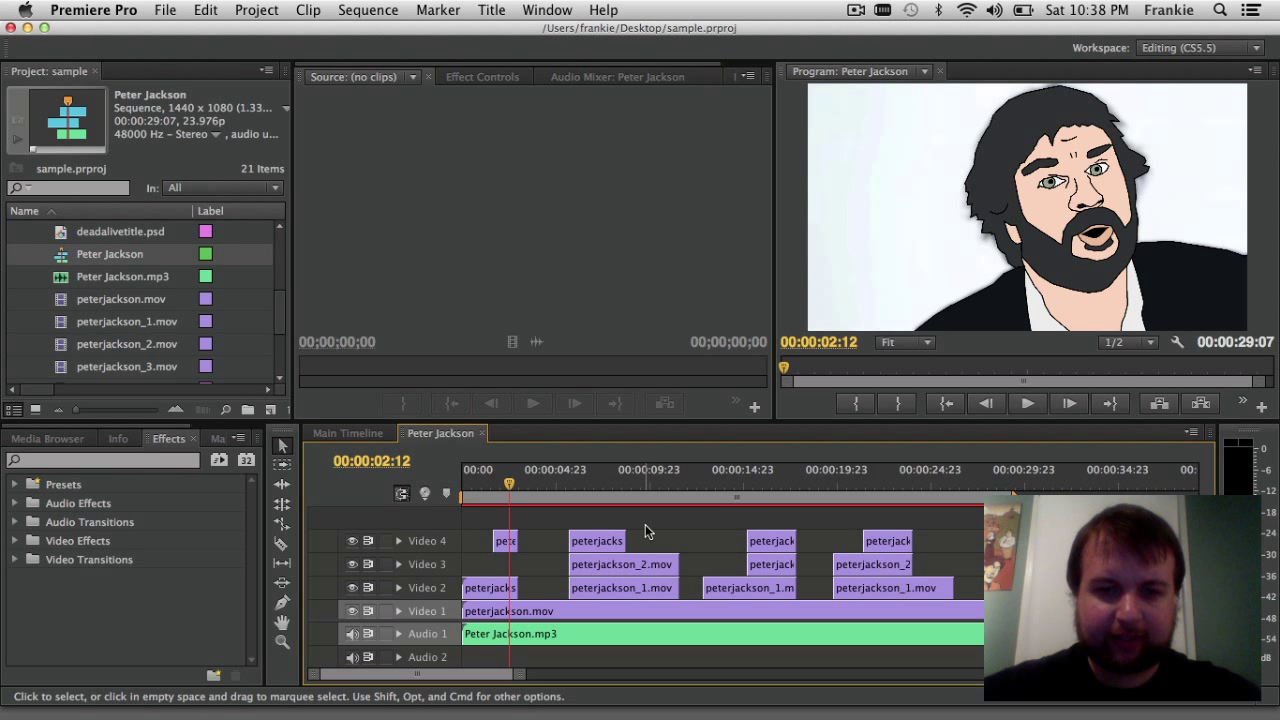
pyautogui.moveTo(281, 305); pyautogui.dragTo(277, 330)
pyautogui.moveTo(62, 327); pyautogui.dragTo(482, 521)
pyautogui.click(475, 478)
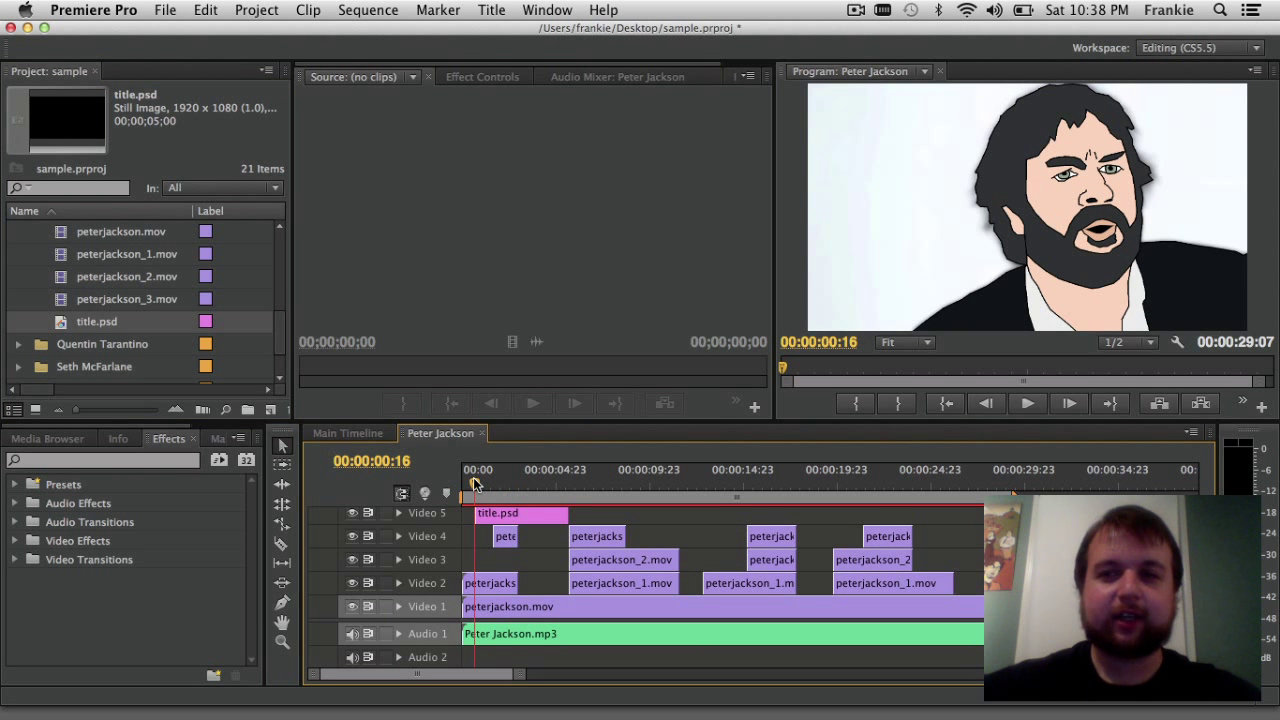
pyautogui.moveTo(474, 477); pyautogui.dragTo(490, 483)
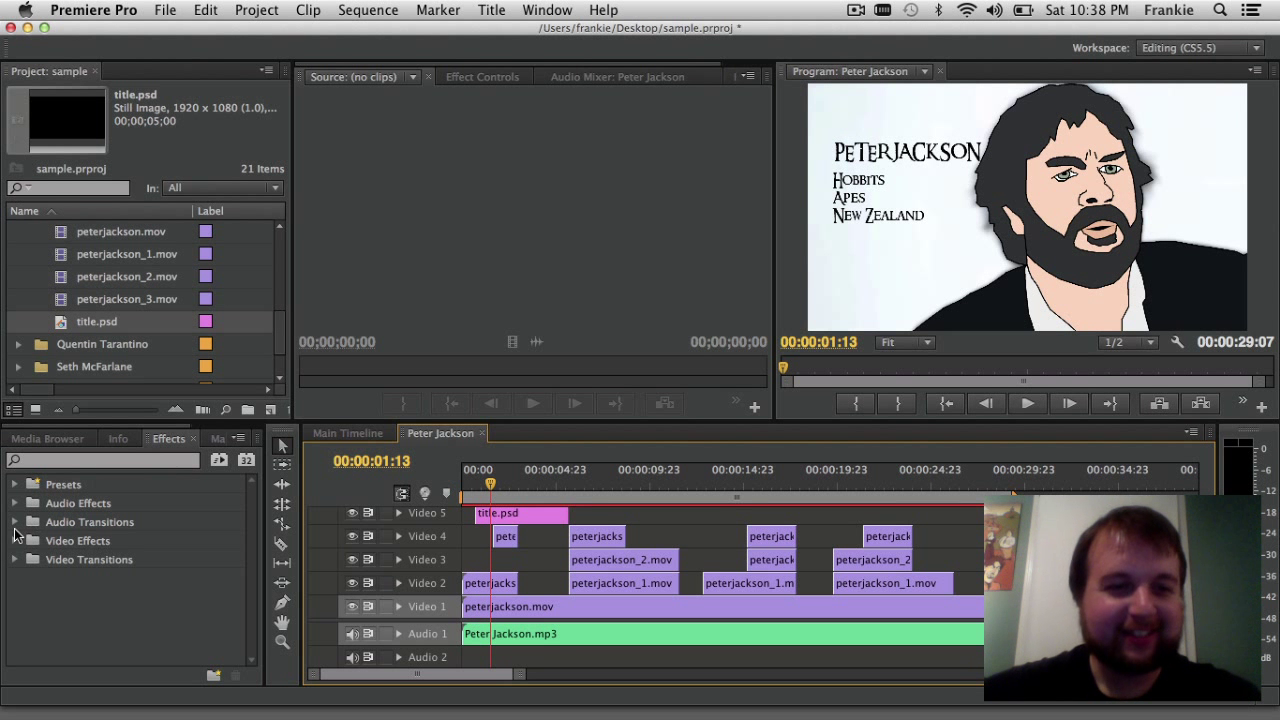
# - Apply the Cross Dissolve video transition to the start and end of the title.psd clip on Video 5
pyautogui.click(16, 561)
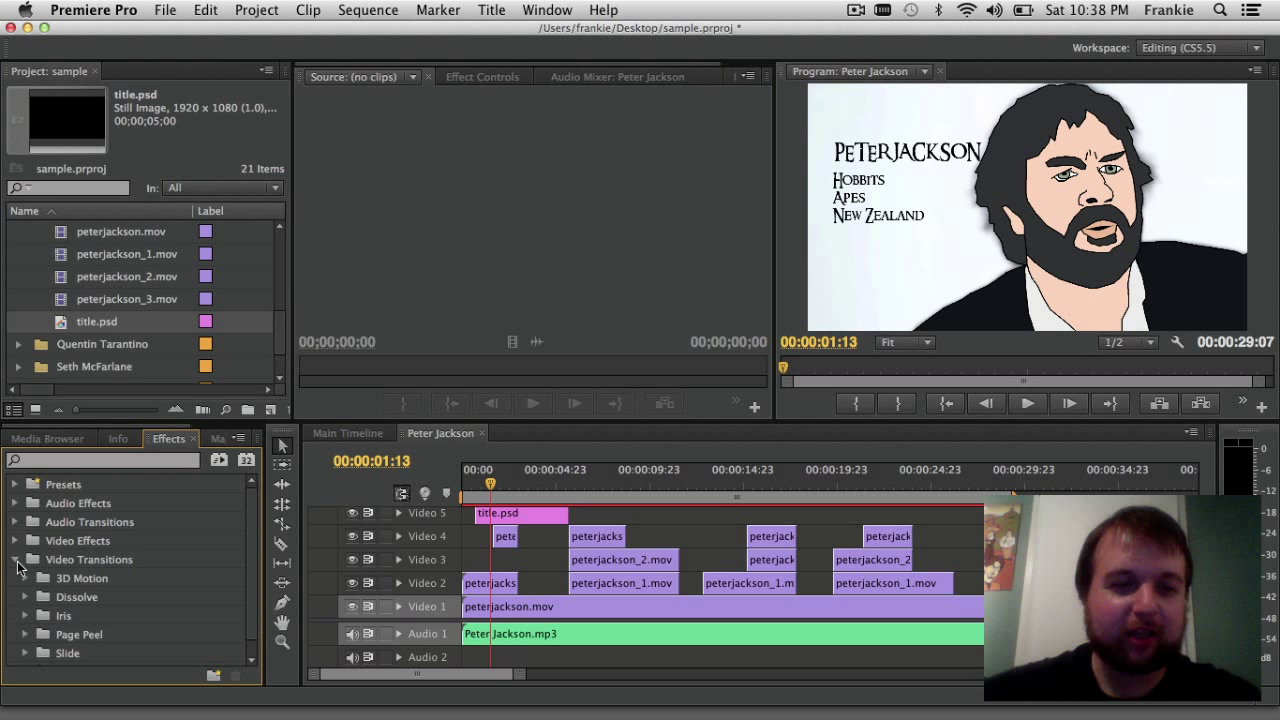
pyautogui.click(26, 597)
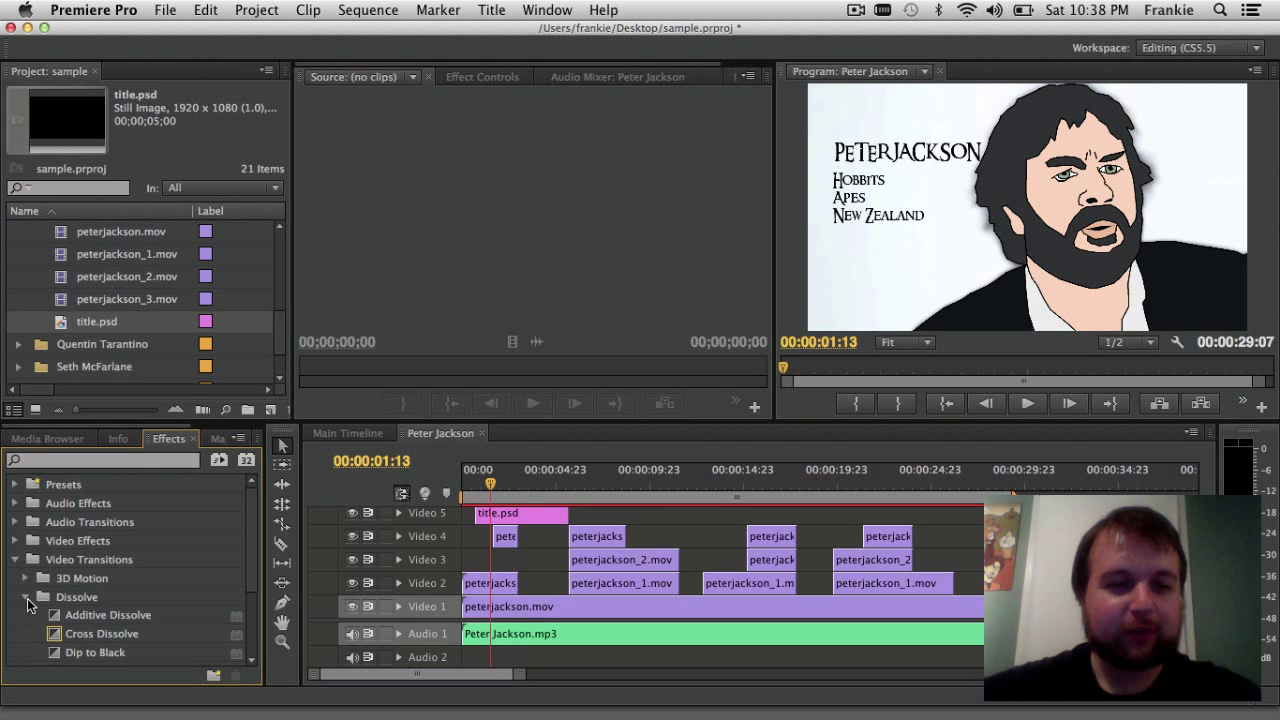
pyautogui.scroll(-1, 28, 600)
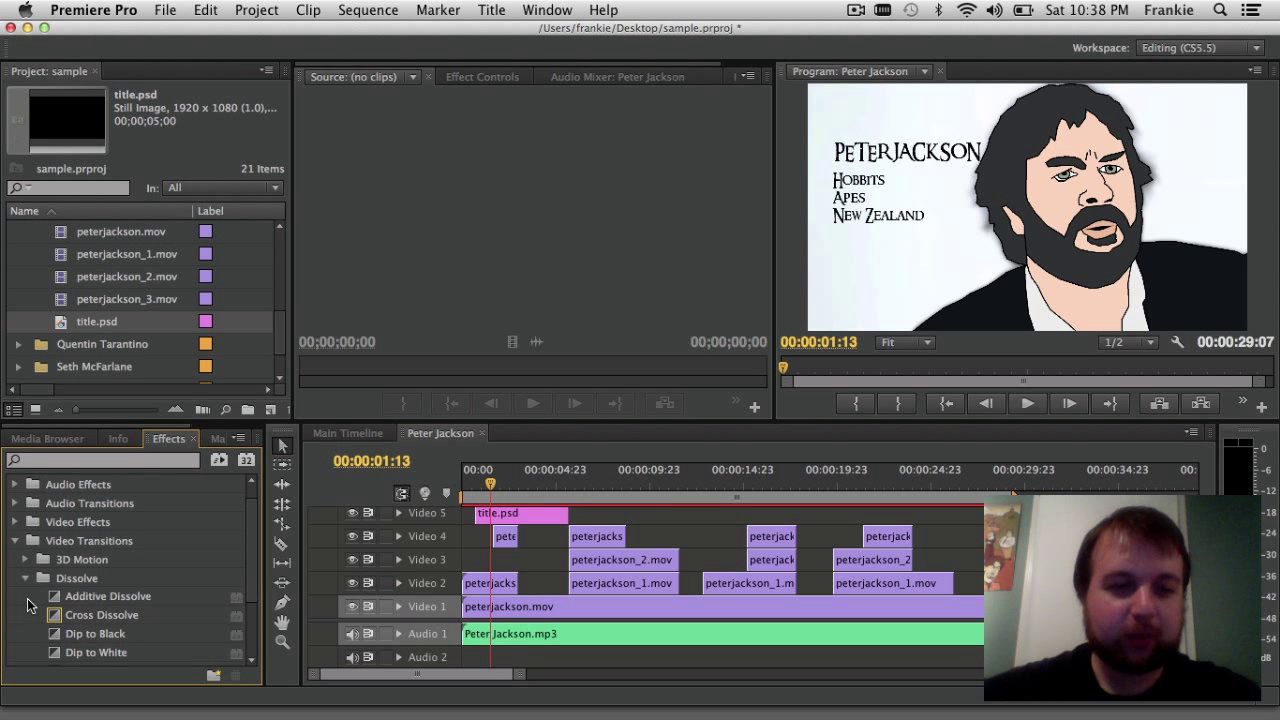
pyautogui.scroll(-1, 28, 604)
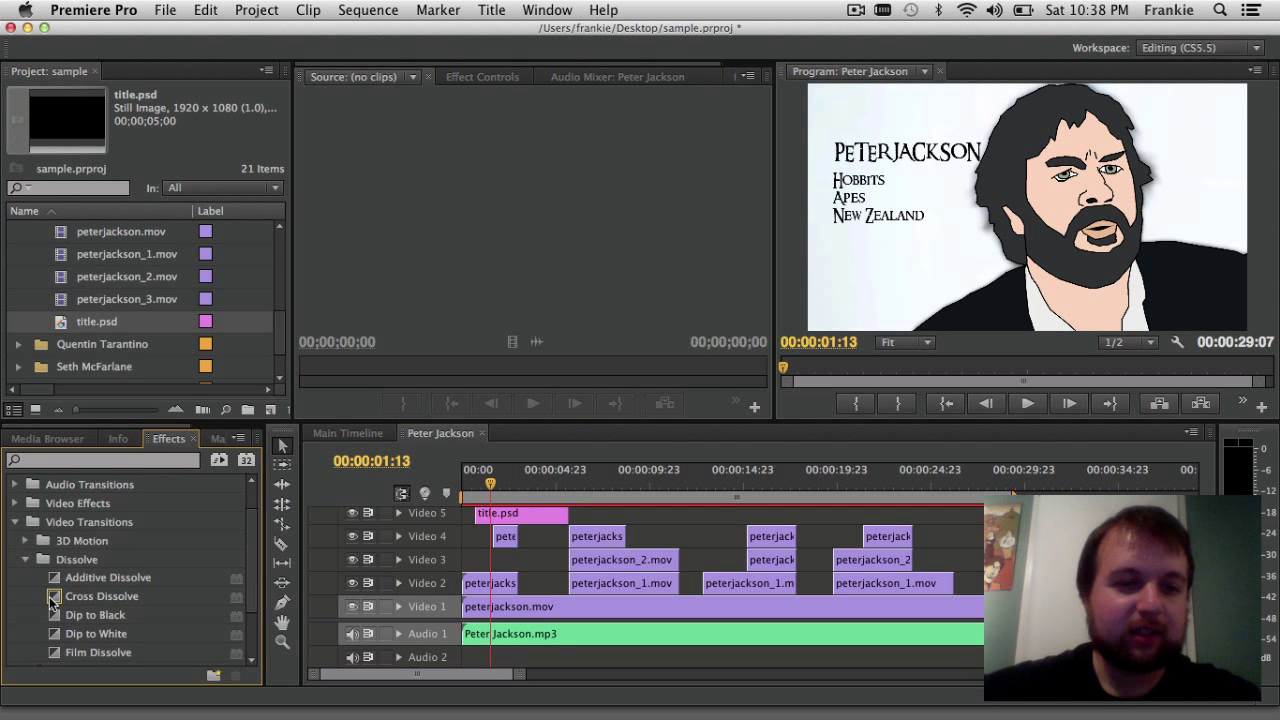
pyautogui.click(52, 600)
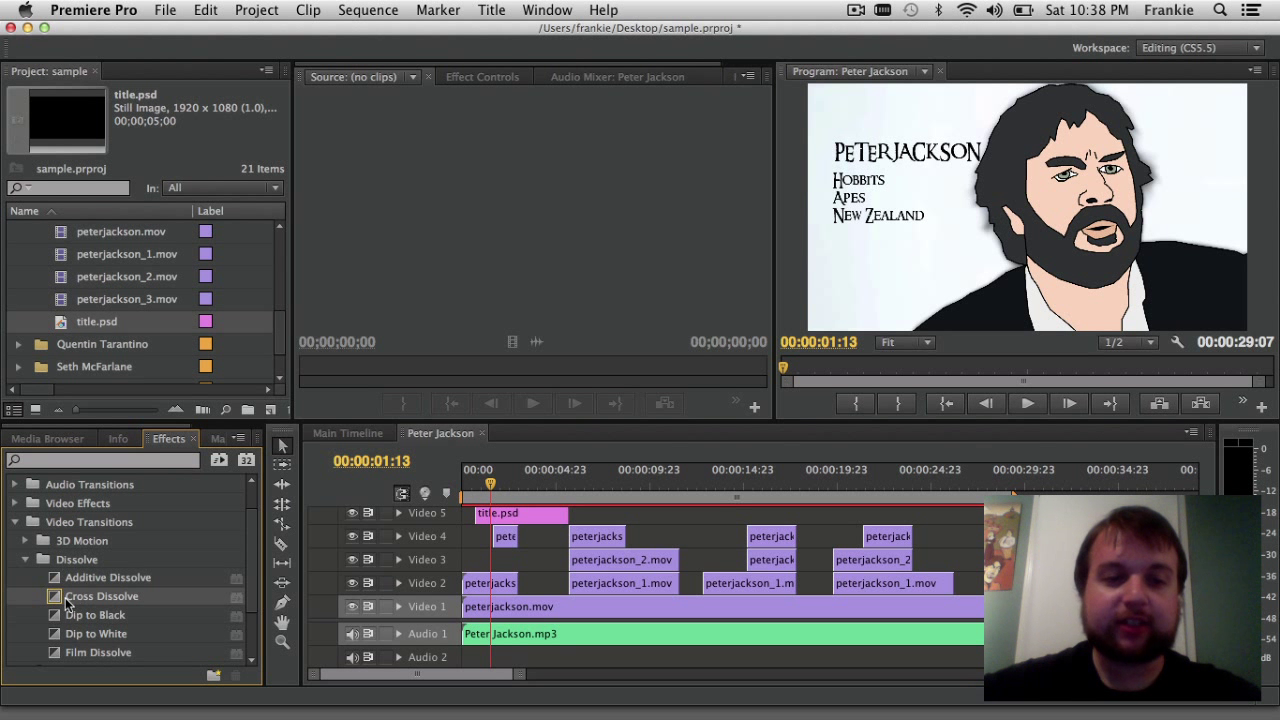
pyautogui.moveTo(55, 598); pyautogui.dragTo(484, 515)
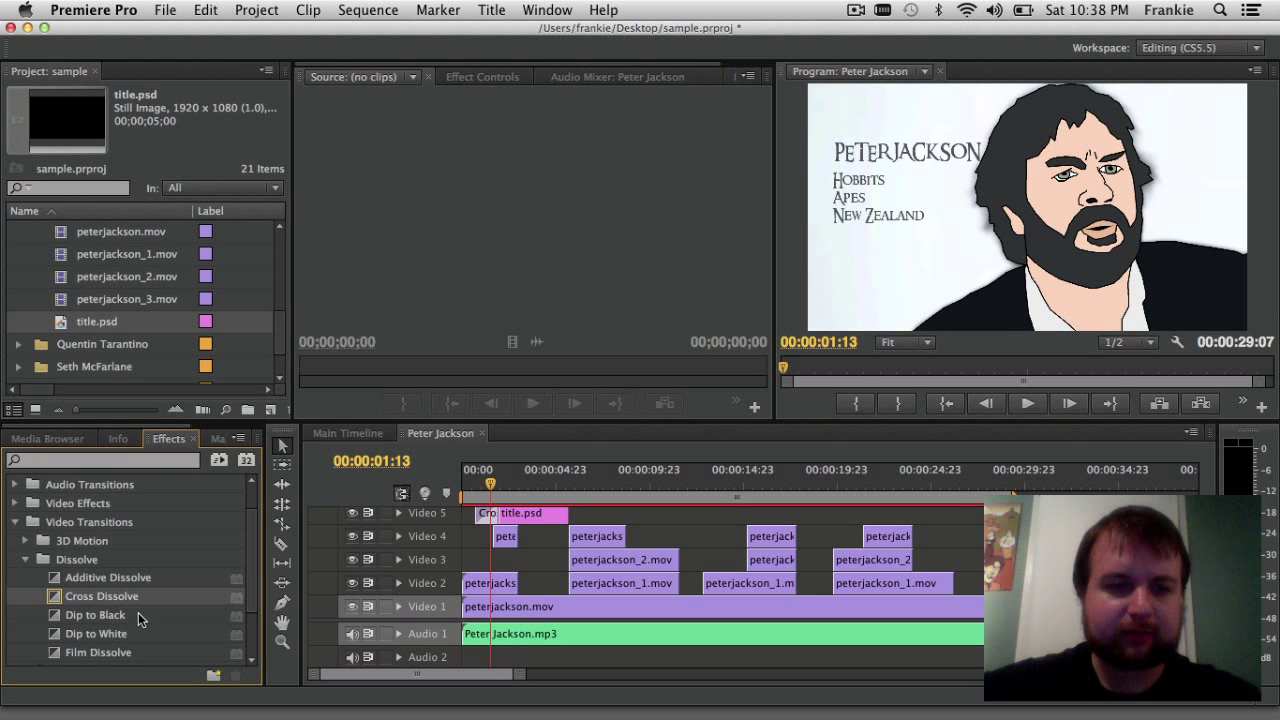
pyautogui.moveTo(629, 510); pyautogui.dragTo(563, 515)
# - Preview the title's fade-in by playing the sequence from its beginning to 00:00:03:20
pyautogui.press('Down')
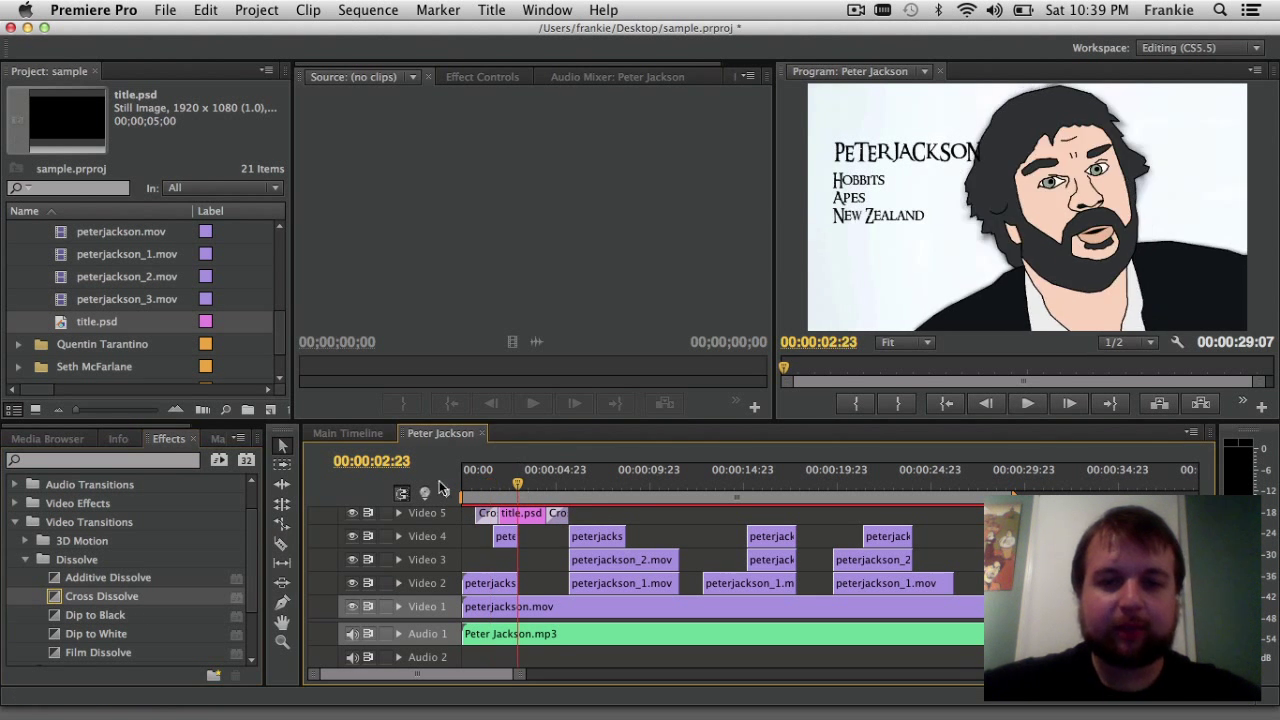
pyautogui.press('Home')
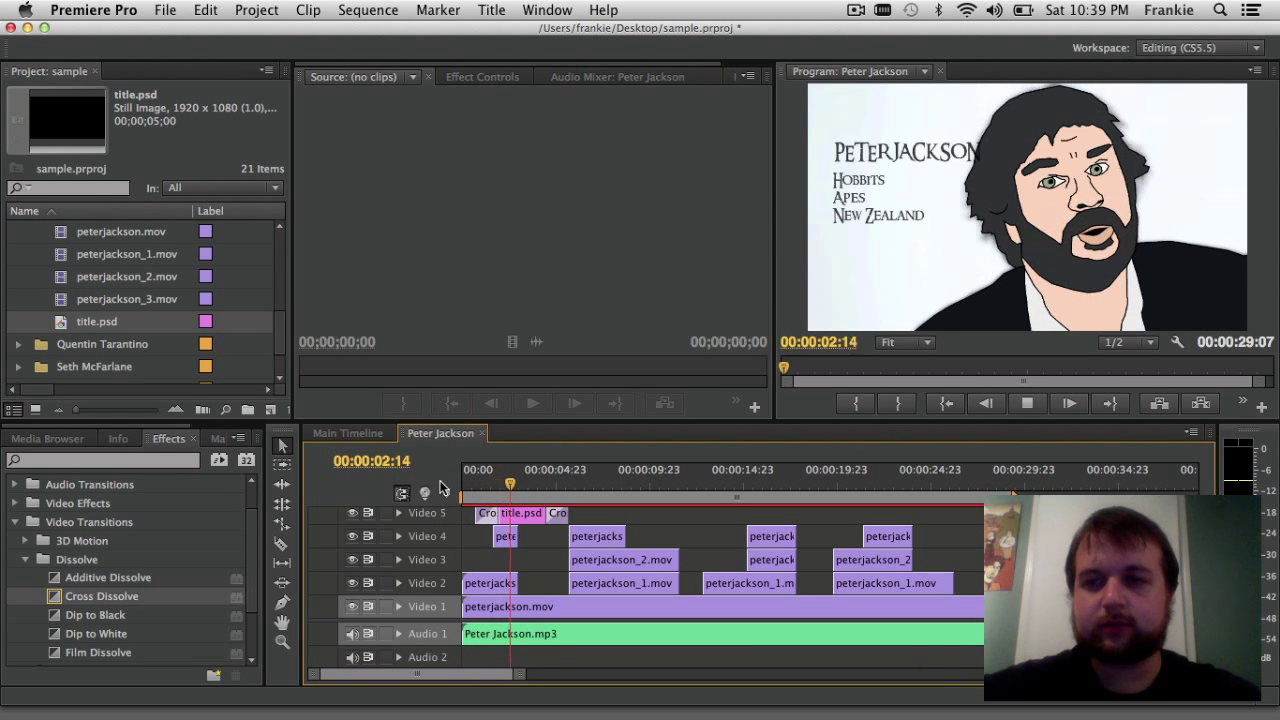
pyautogui.press('space')
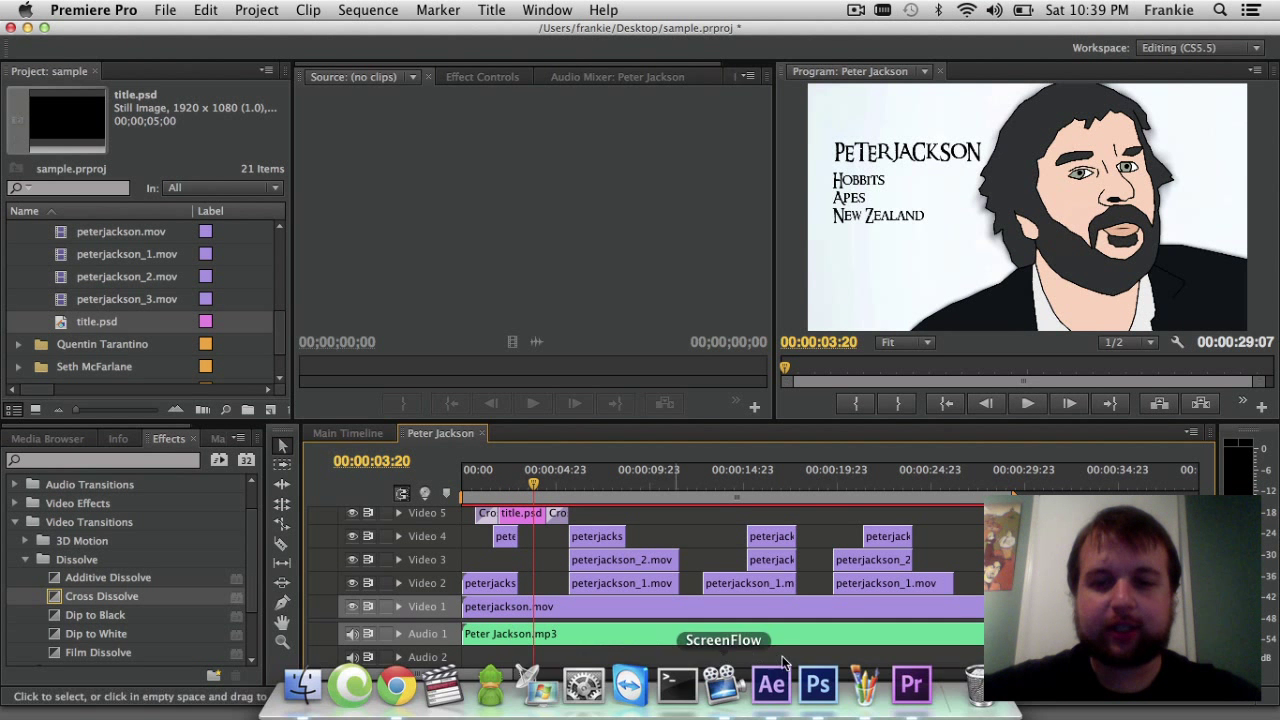
# - Quit Photoshop without saving the changes to the Untitled-1 document
pyautogui.moveTo(818, 683)
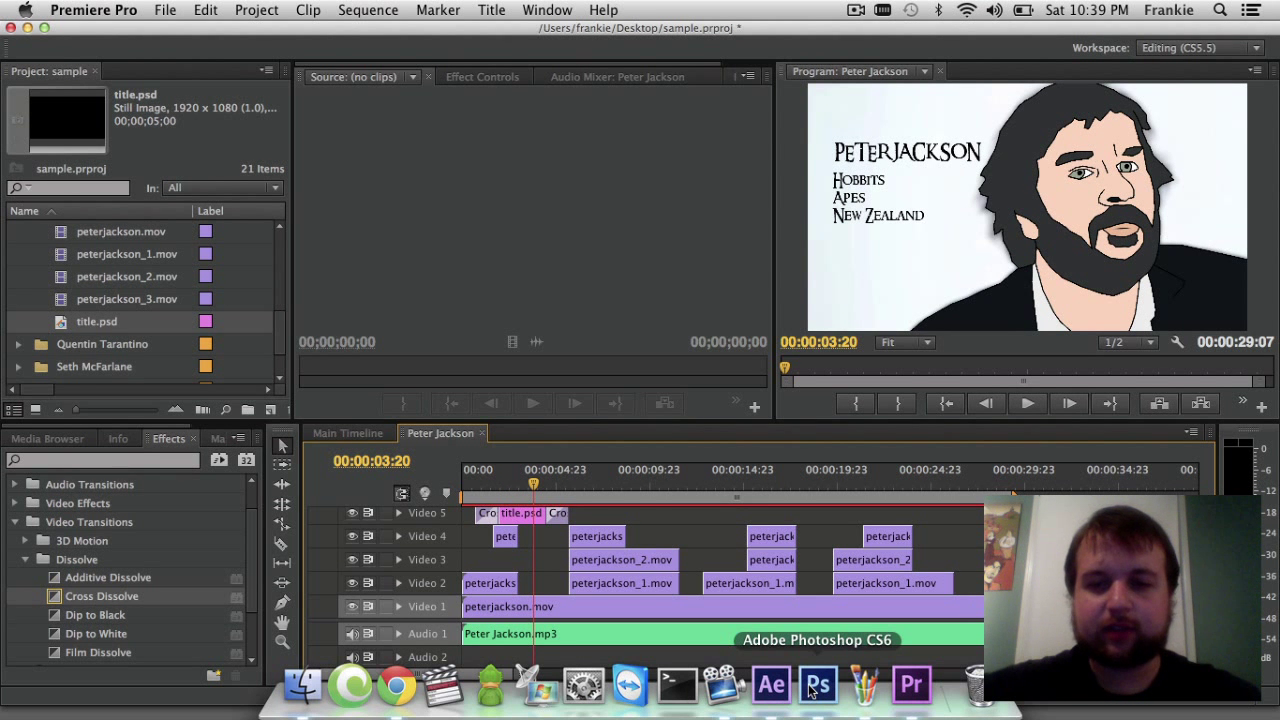
pyautogui.rightClick(818, 683)
pyautogui.click(880, 630)
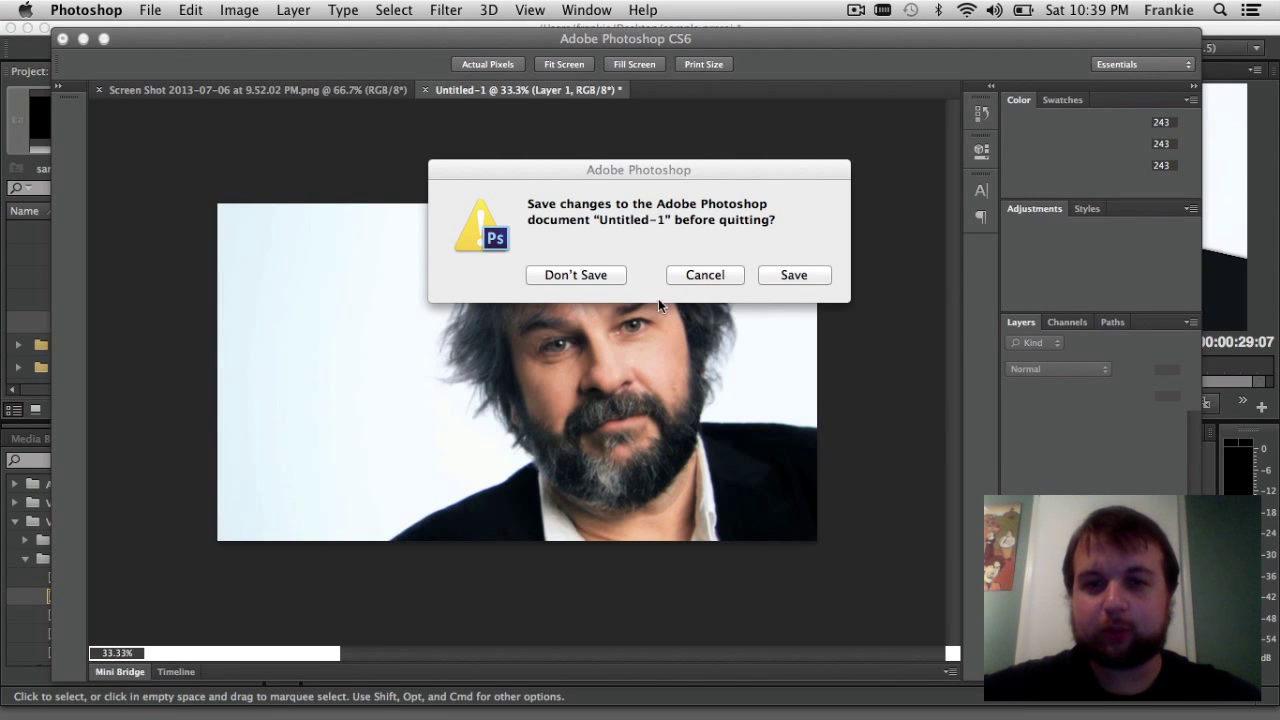
pyautogui.click(608, 277)
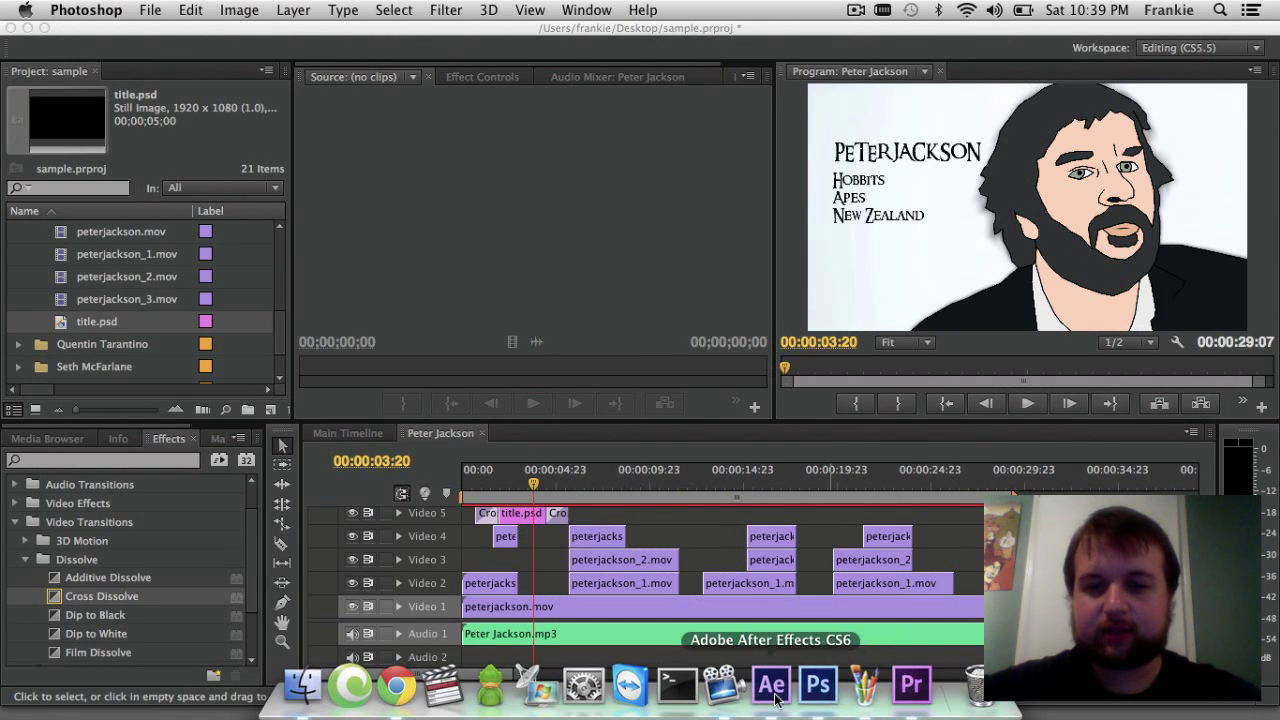
# - Quit After Effects without saving Untitled Project.aep, and quit the running paintbrush application as well
pyautogui.rightClick(820, 683)
pyautogui.click(800, 636)
pyautogui.rightClick(795, 683)
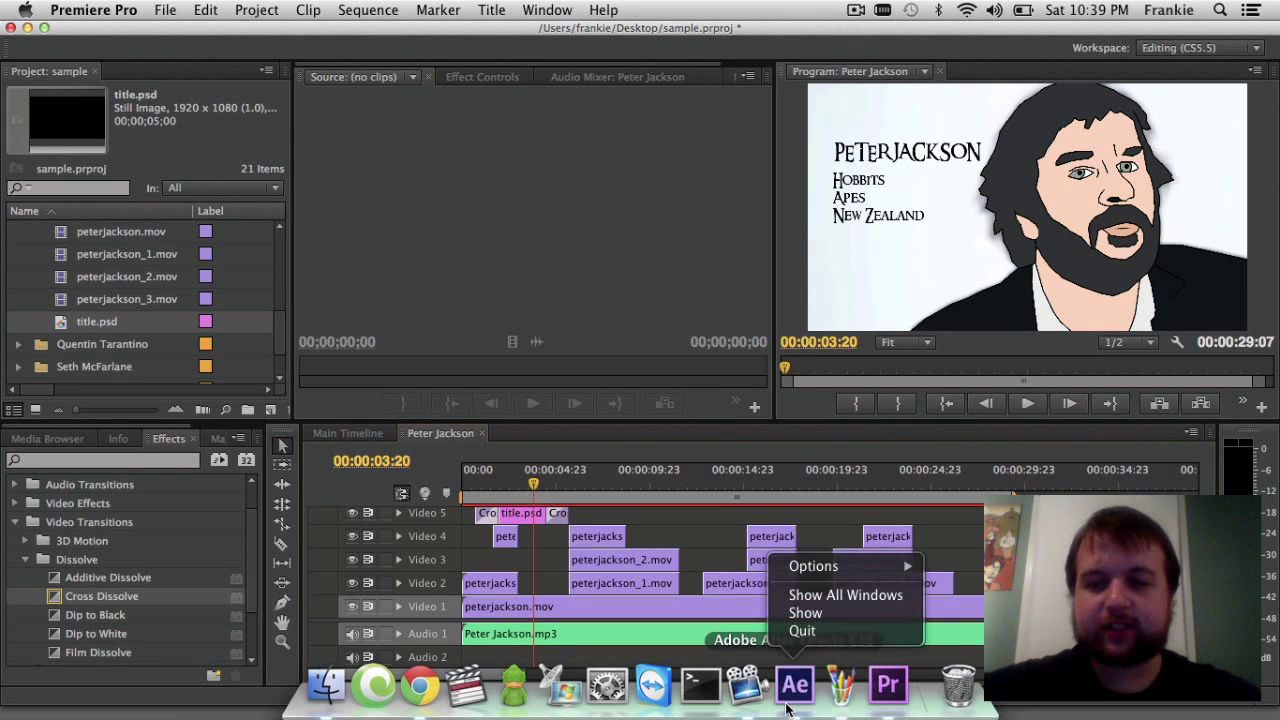
pyautogui.click(810, 634)
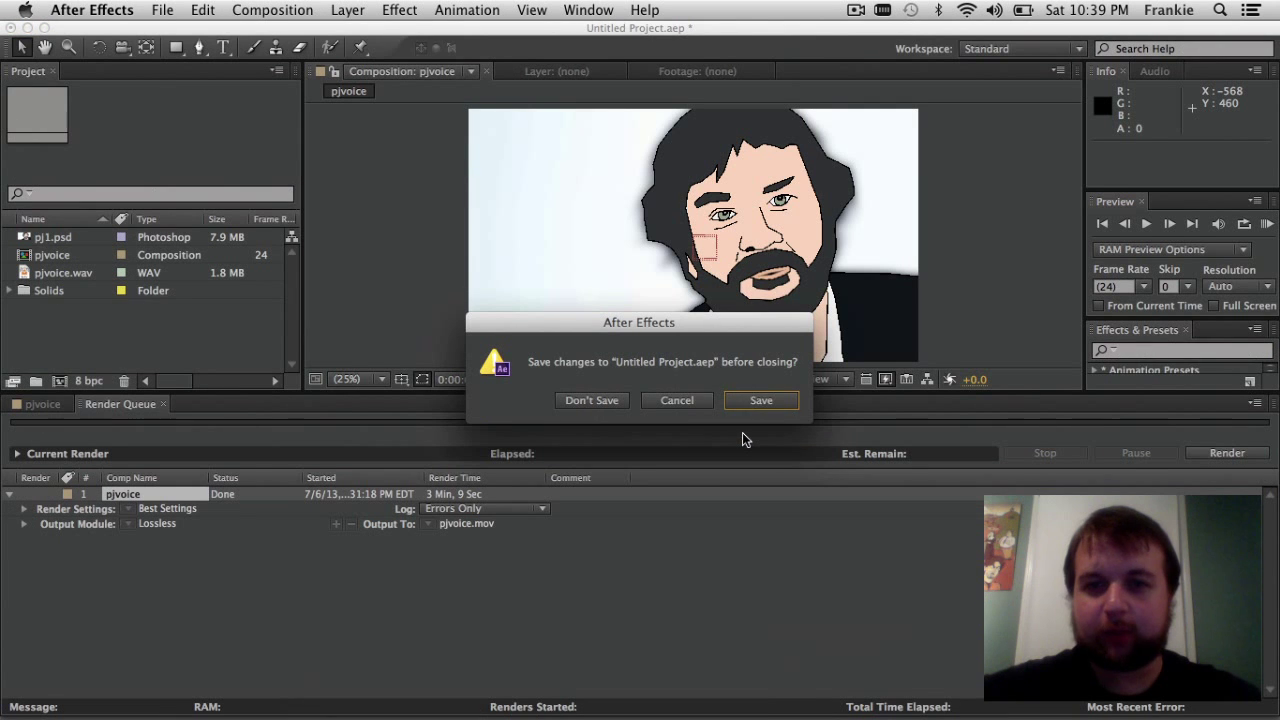
pyautogui.click(599, 401)
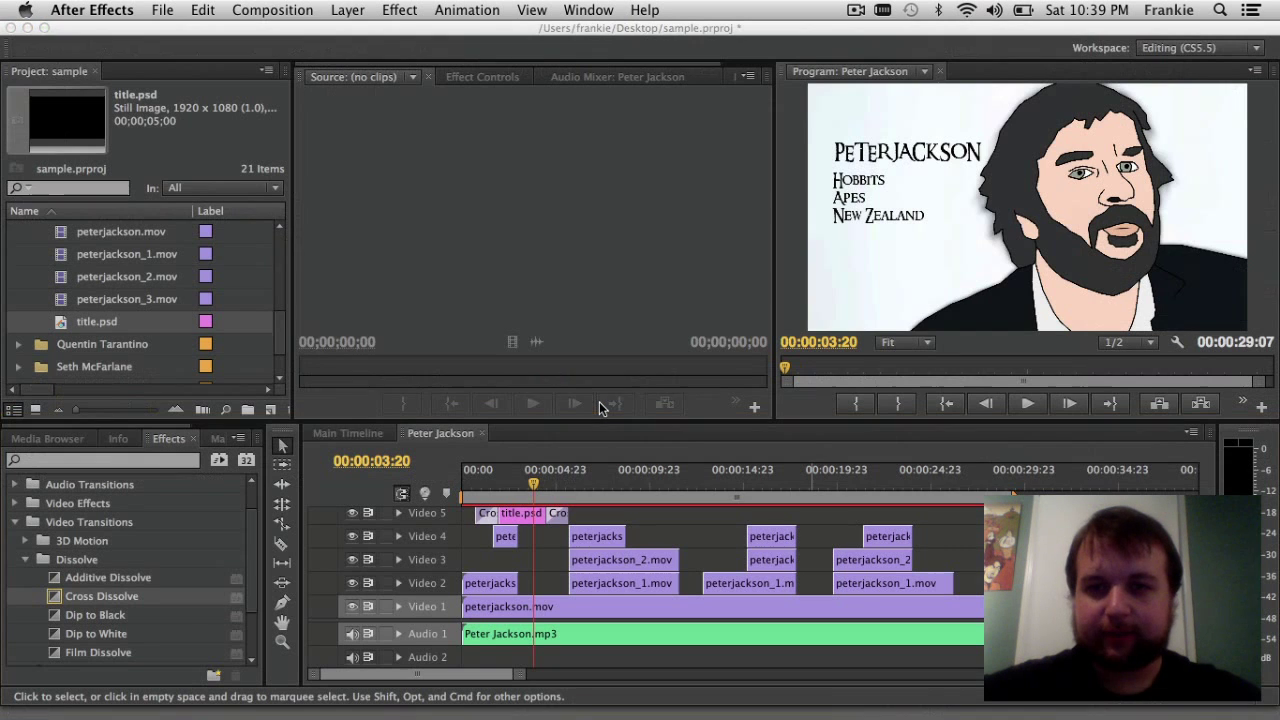
pyautogui.moveTo(795, 700)
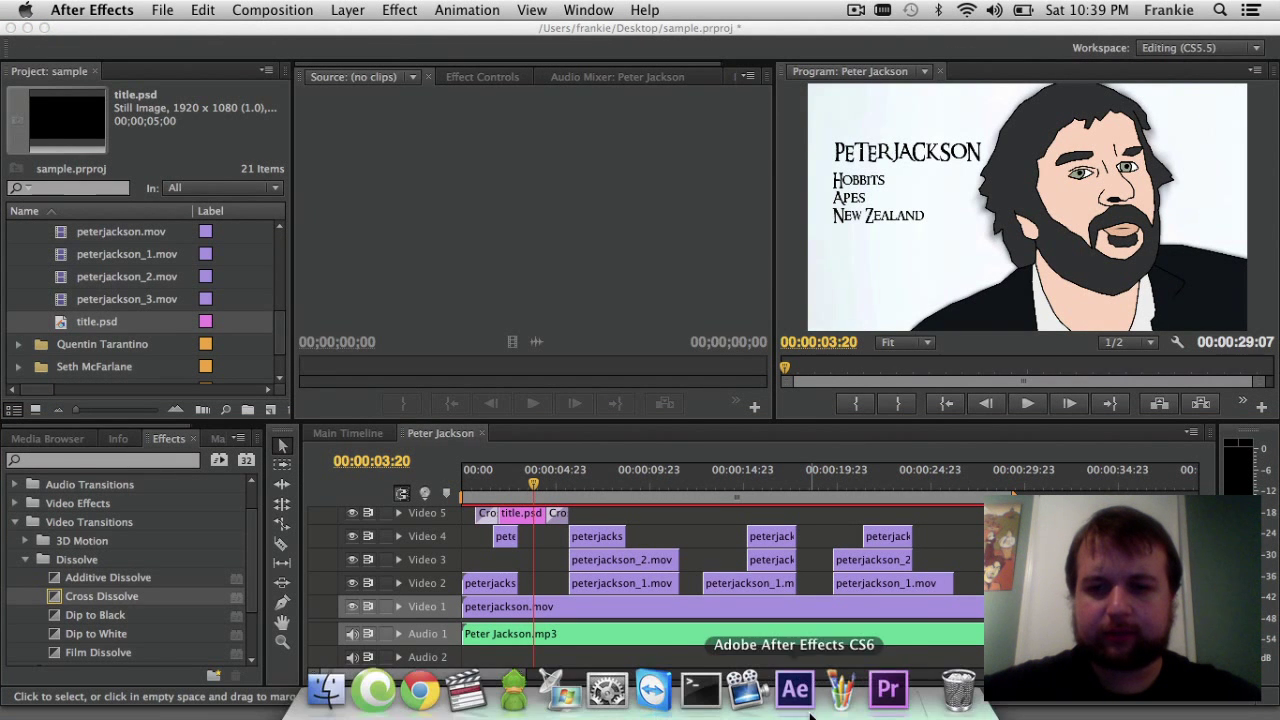
pyautogui.rightClick(818, 688)
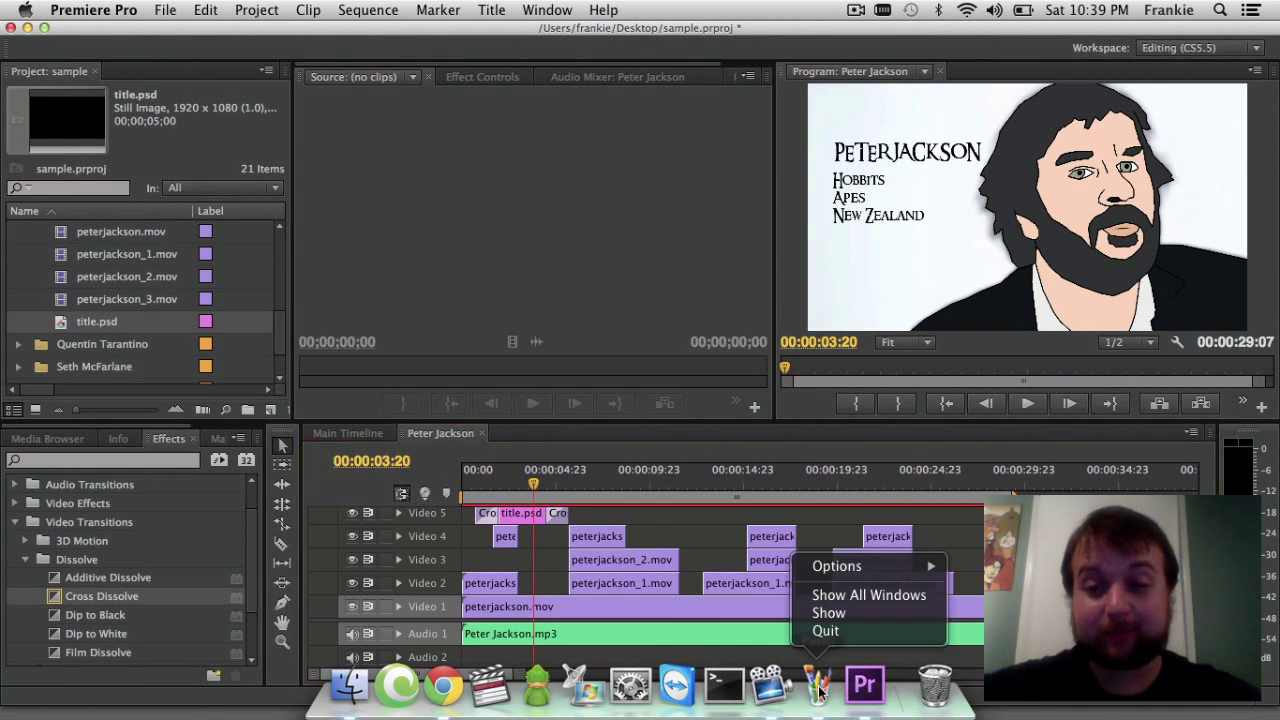
pyautogui.click(832, 640)
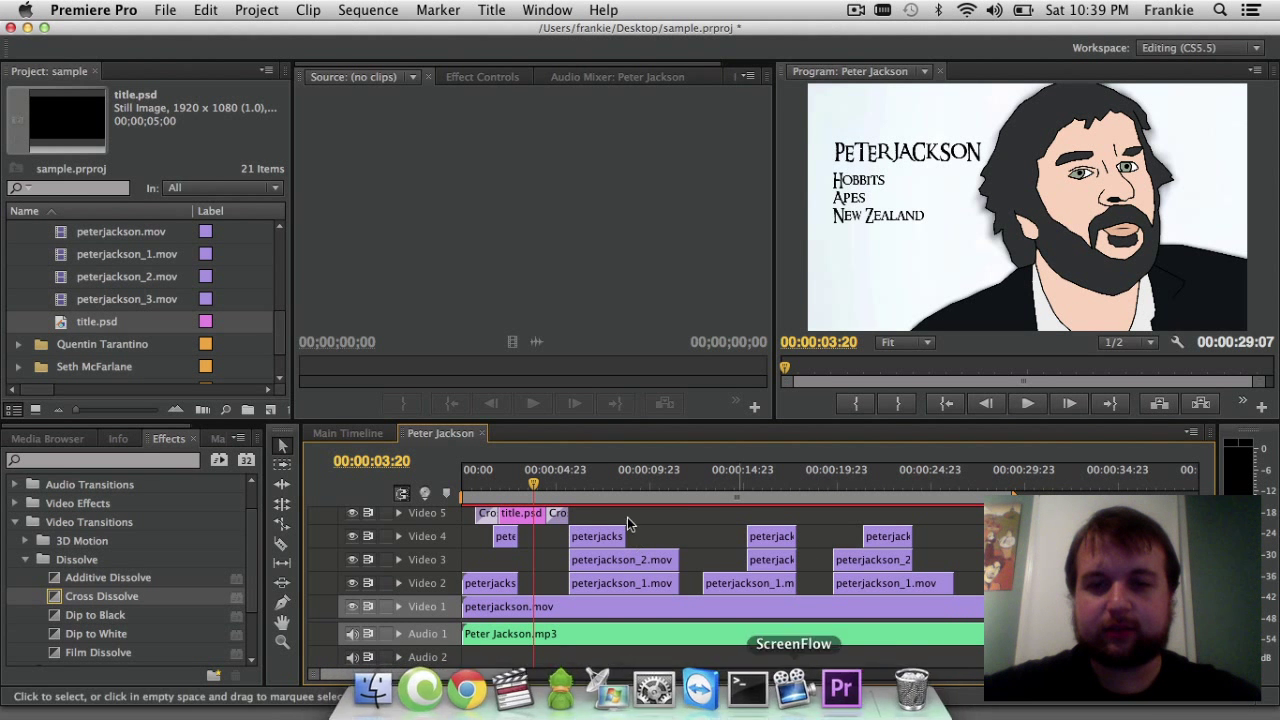
# - Play the Peter Jackson sequence from its beginning to 00:00:03:09 and move the playhead to 00:00:18:01
pyautogui.moveTo(552, 490); pyautogui.dragTo(430, 492)
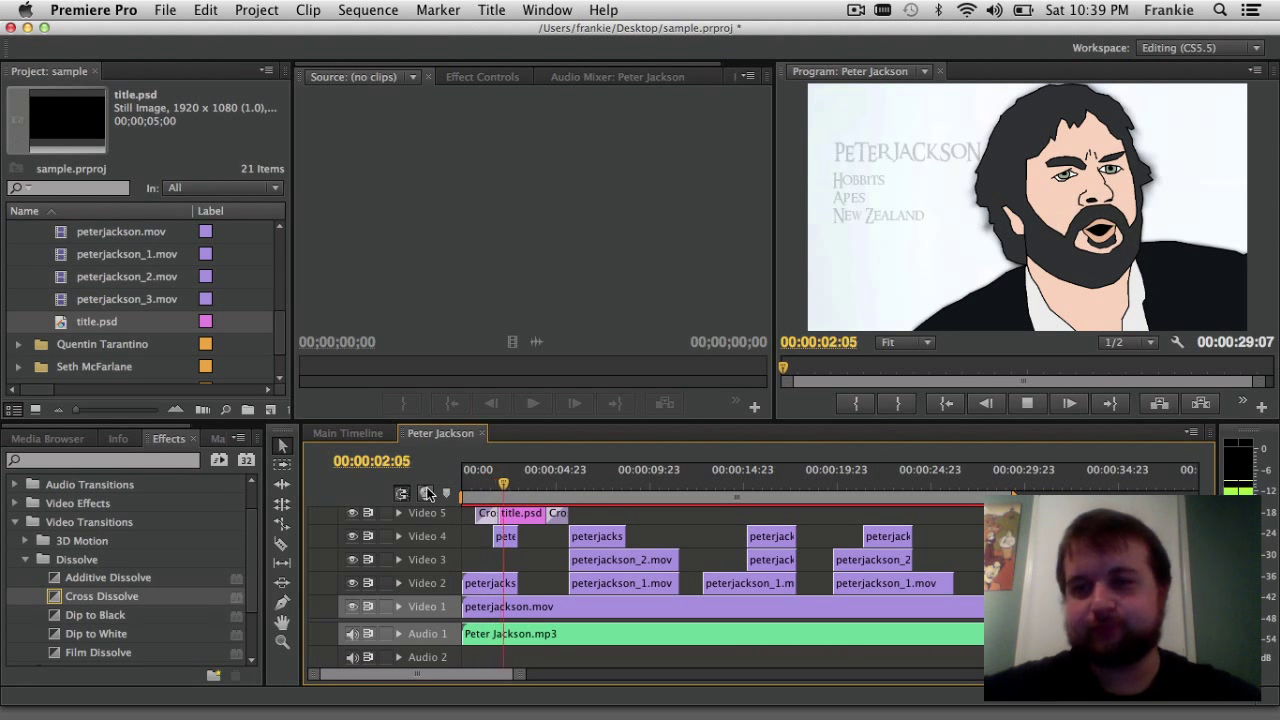
pyautogui.press('space')
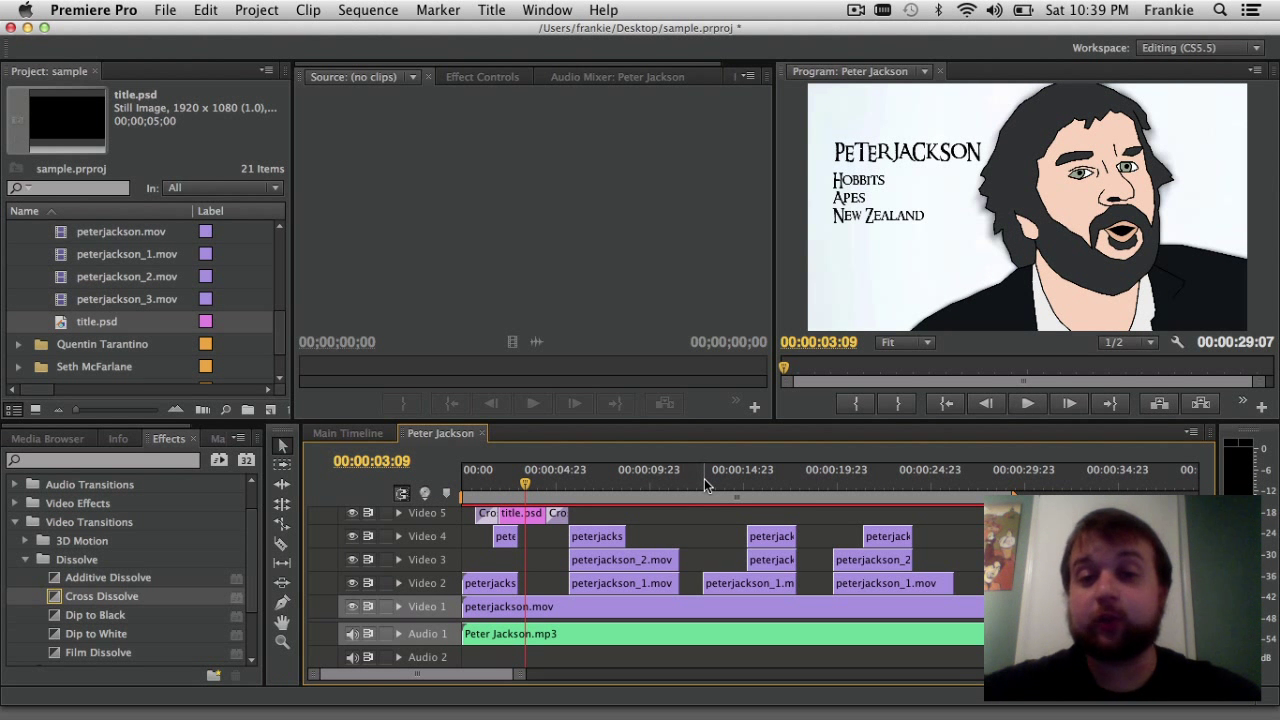
pyautogui.moveTo(704, 478); pyautogui.dragTo(800, 529)
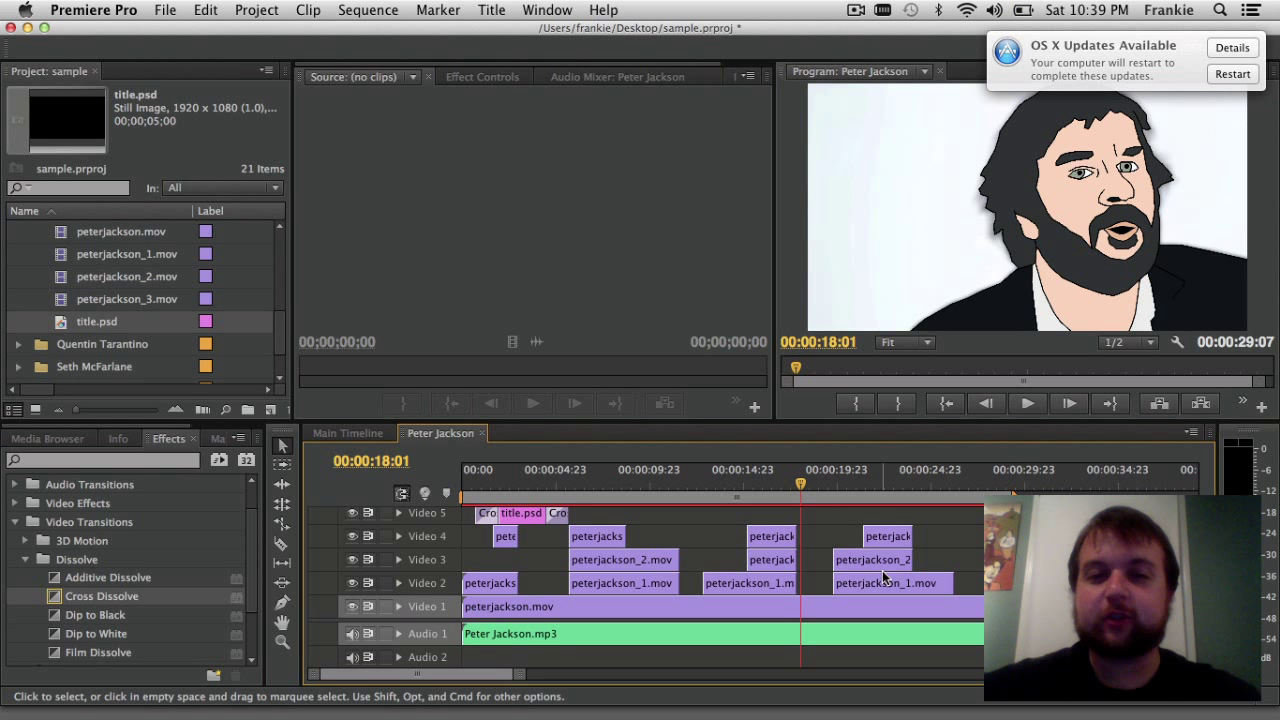
# - Collapse the Peter Jackson bin and look through the list of director bins in the project
pyautogui.scroll(4, 200, 313)
pyautogui.scroll(3, 200, 313)
pyautogui.click(22, 262)
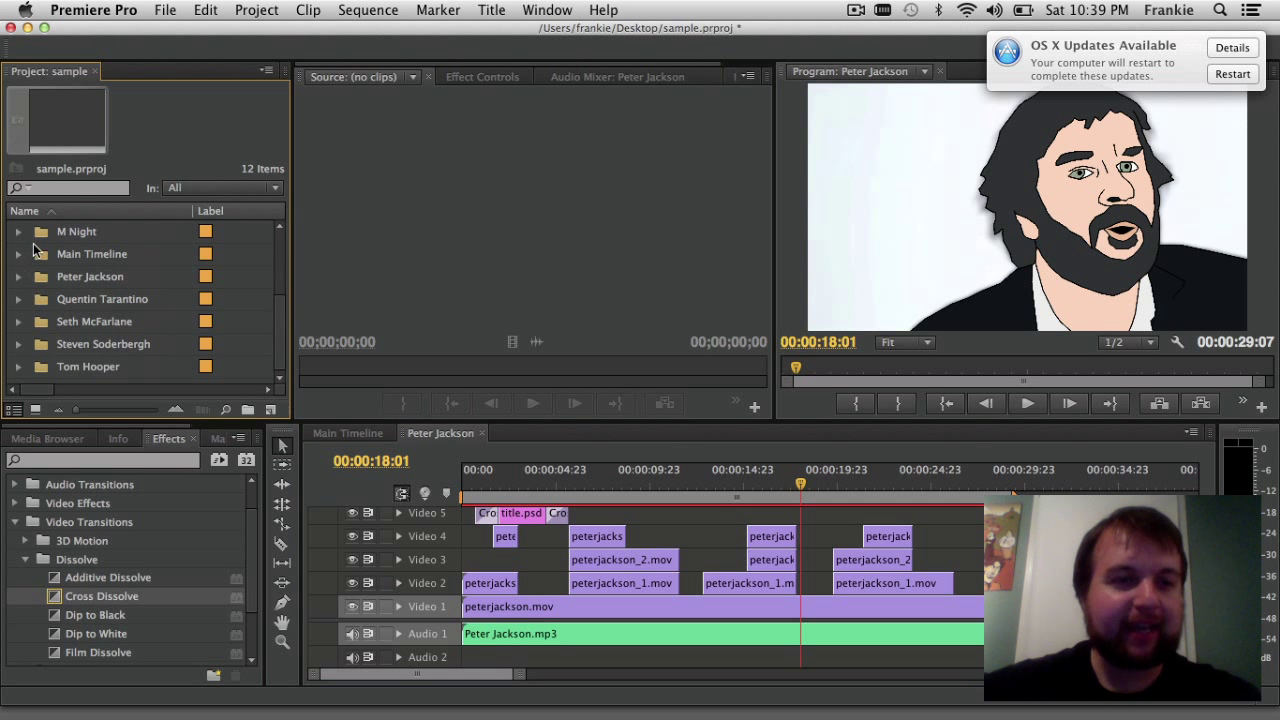
pyautogui.scroll(5, 180, 236)
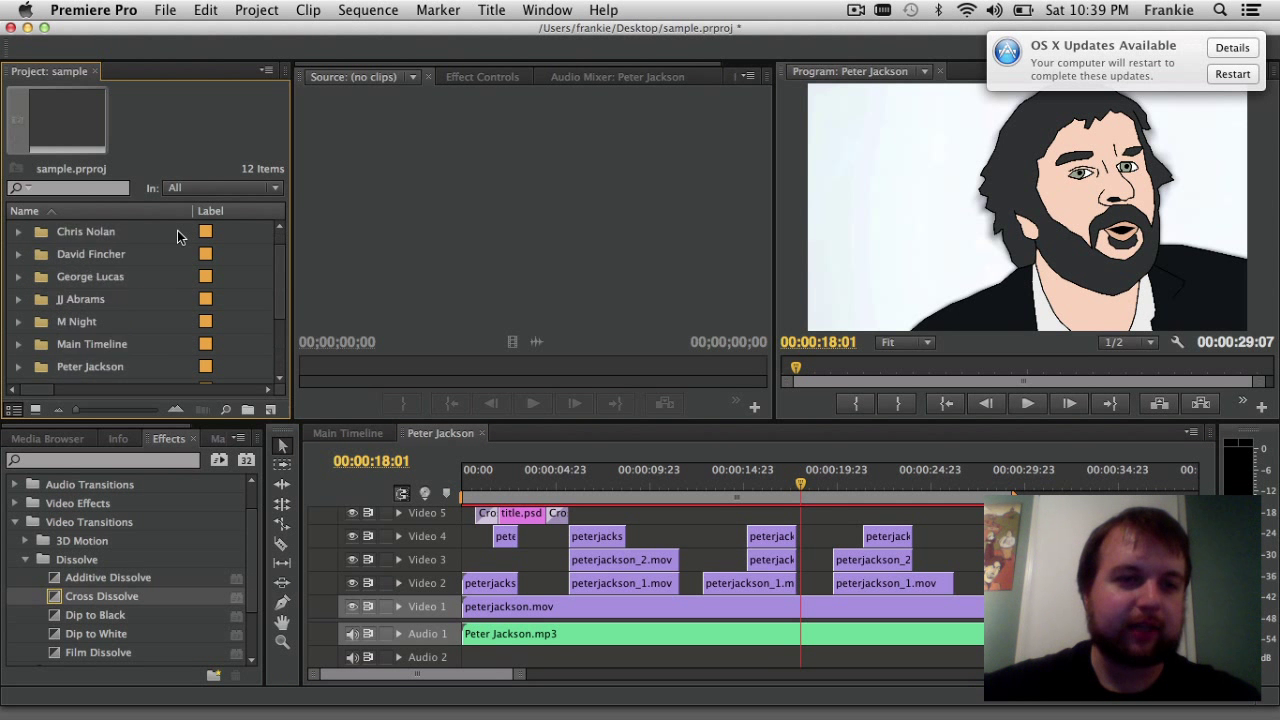
pyautogui.scroll(-6, 180, 236)
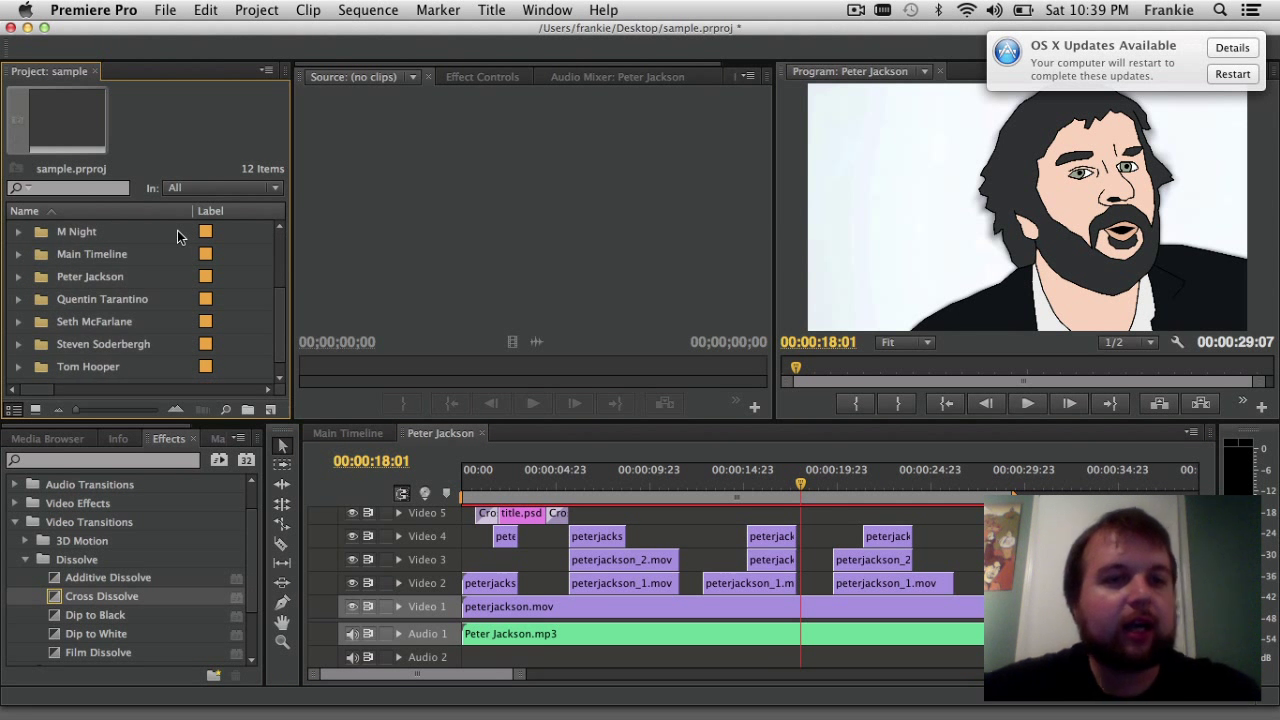
# - Open the Main Timeline sequence from its bin and close the Peter Jackson sequence
pyautogui.click(20, 254)
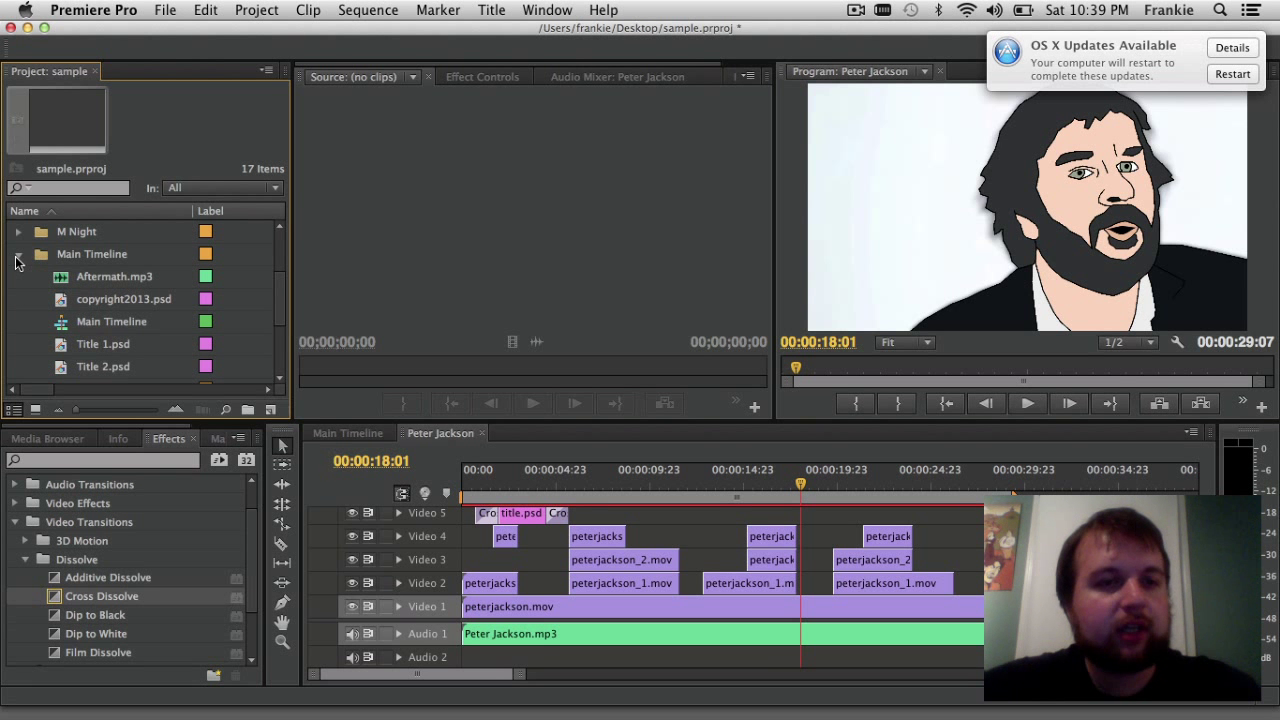
pyautogui.doubleClick(62, 327)
pyautogui.click(444, 433)
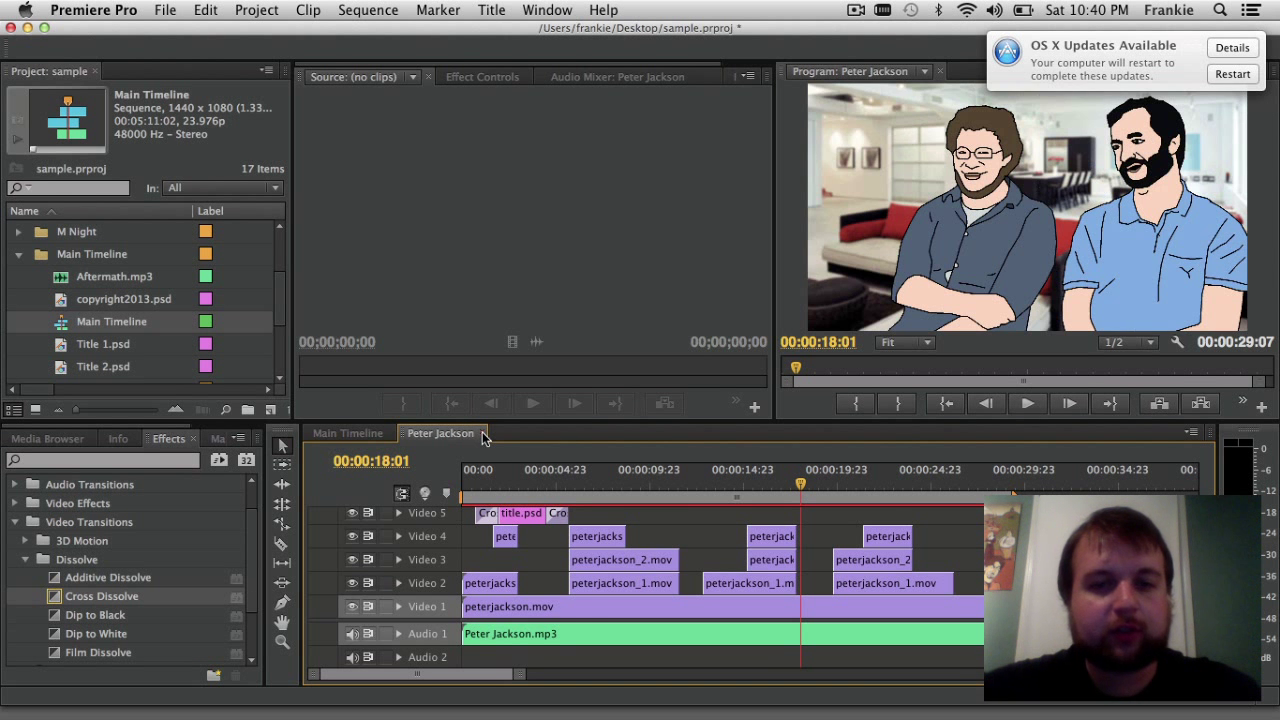
pyautogui.click(482, 434)
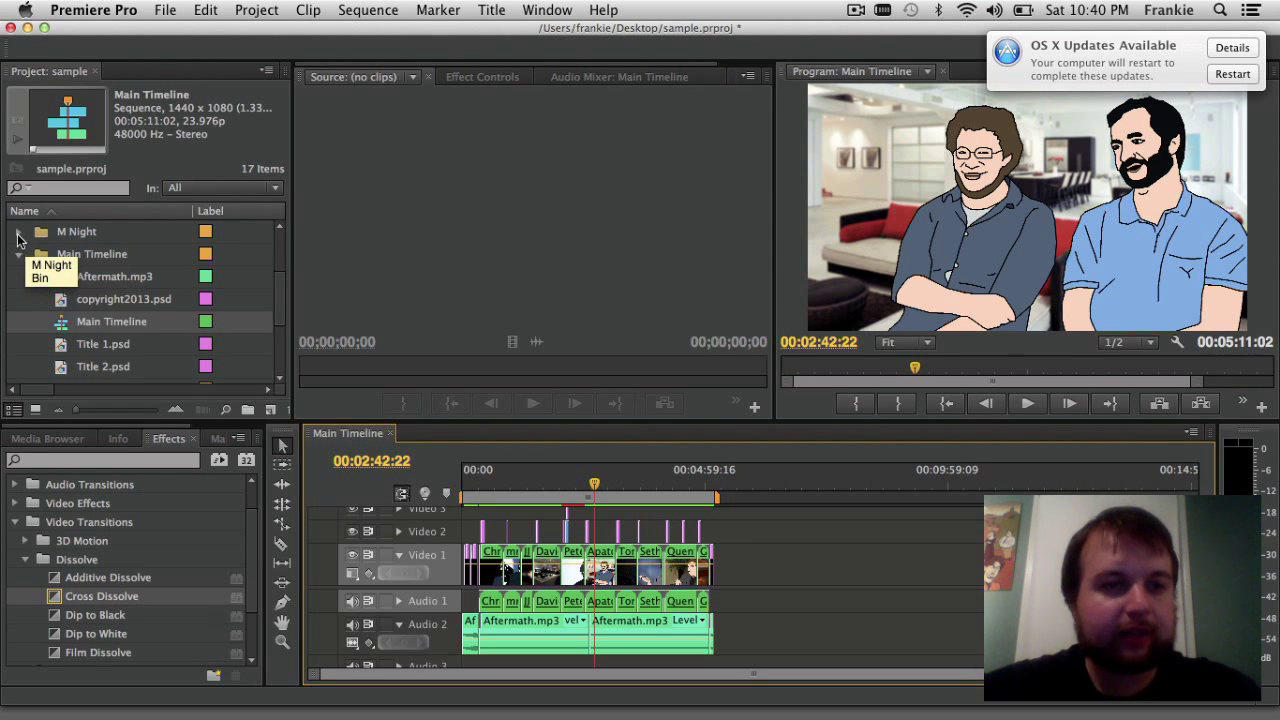
# - Place the mnight sequence from the M Night bin past the end of Main Timeline's clips and delete it again
pyautogui.click(19, 232)
pyautogui.click(64, 282)
pyautogui.moveTo(775, 440); pyautogui.dragTo(845, 612)
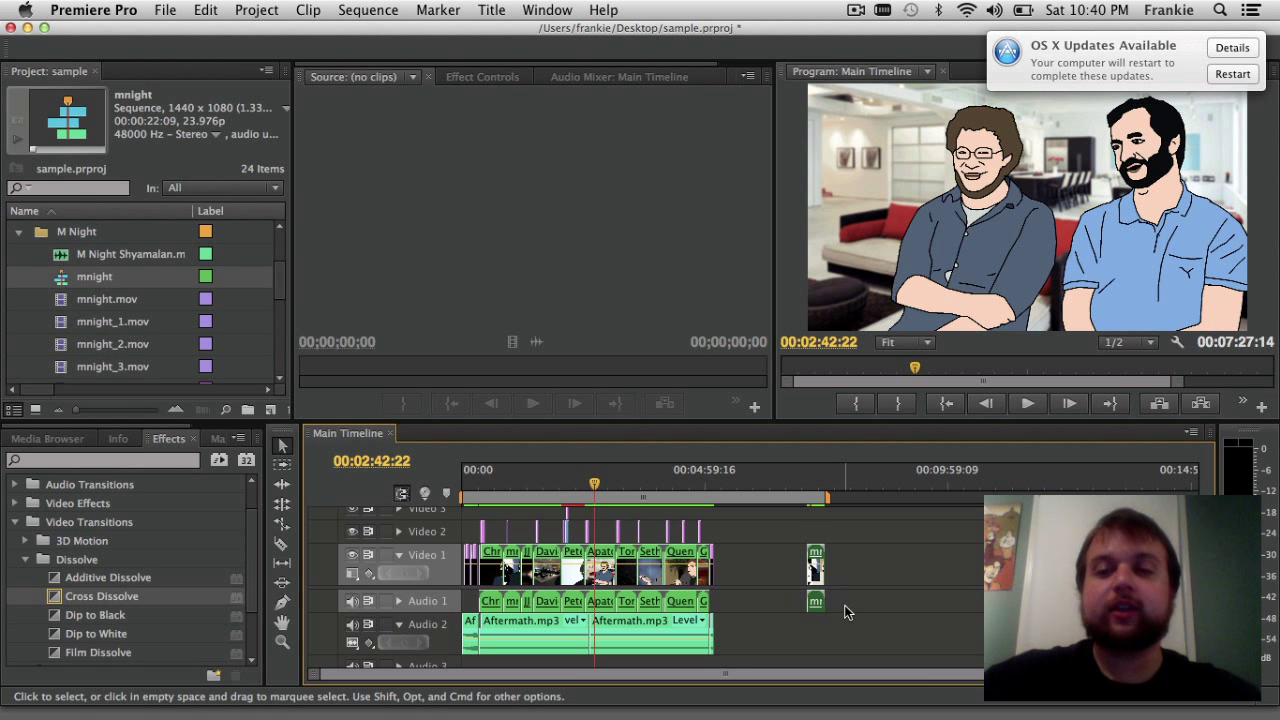
pyautogui.press('Delete')
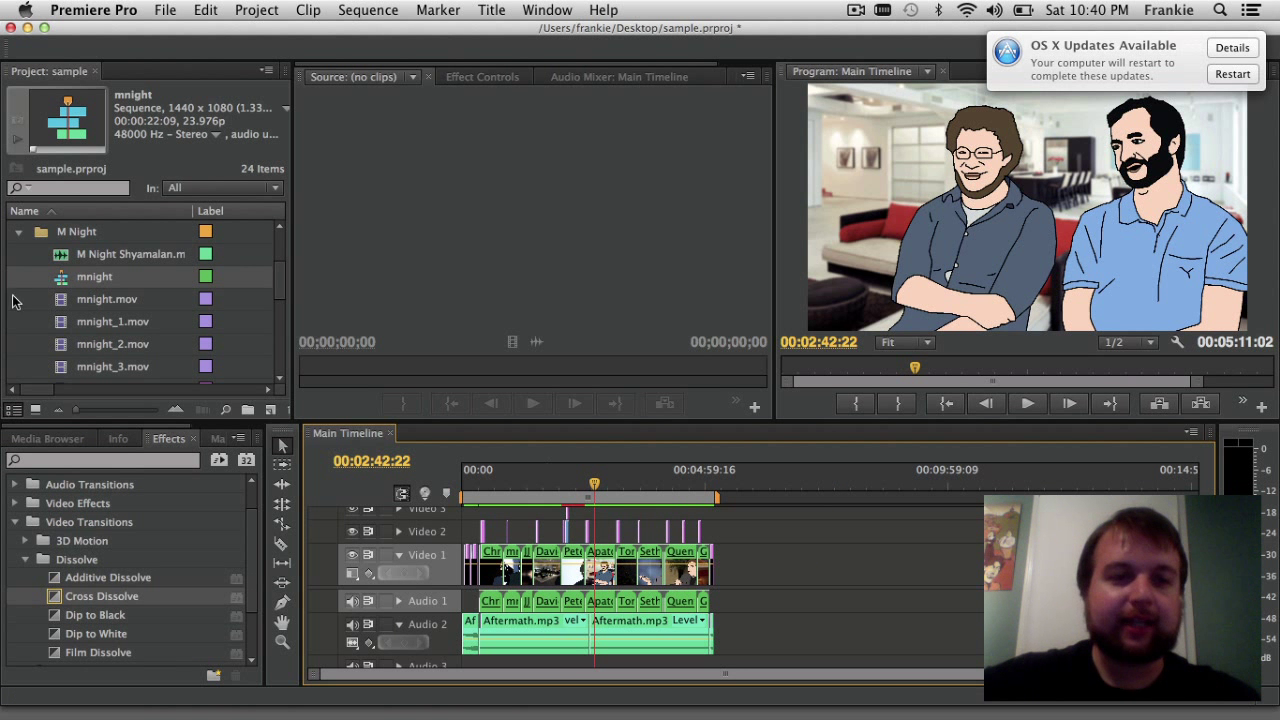
pyautogui.click(19, 232)
# - Place the Peter Jackson sequence past the end of Main Timeline's clips, preview it at 00:07:04:01 and delete it again
pyautogui.click(17, 255)
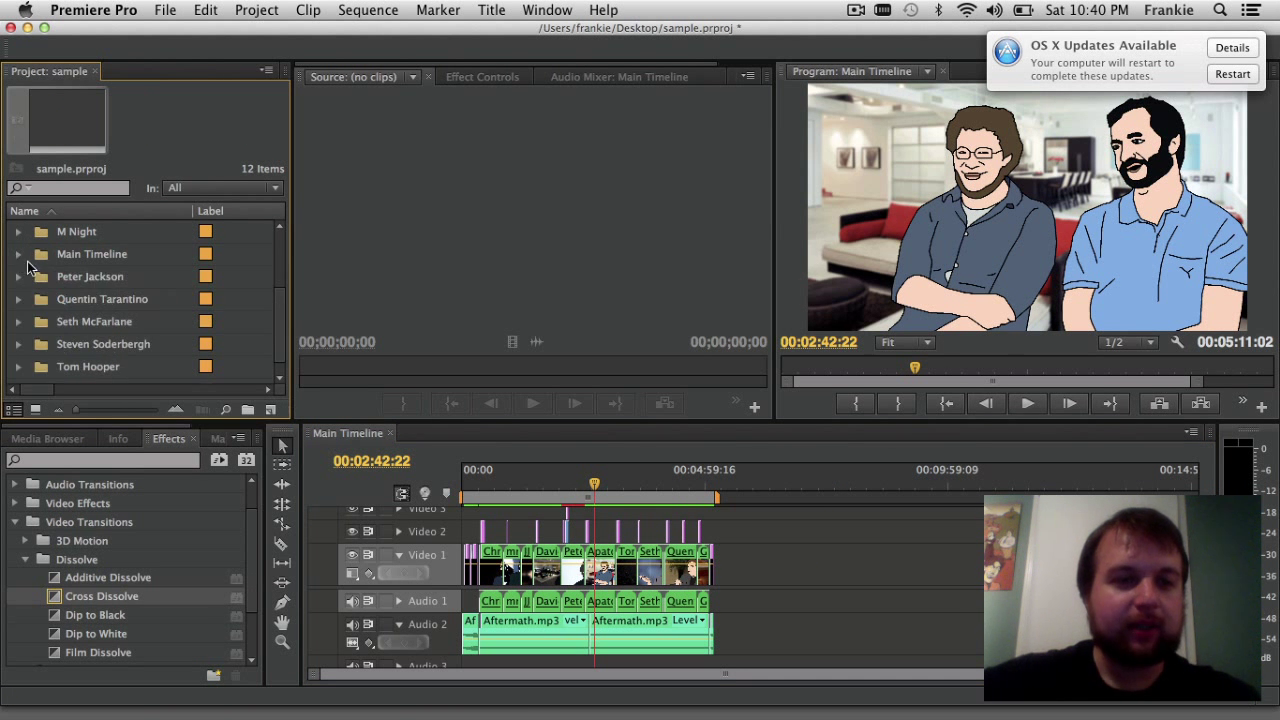
pyautogui.click(18, 277)
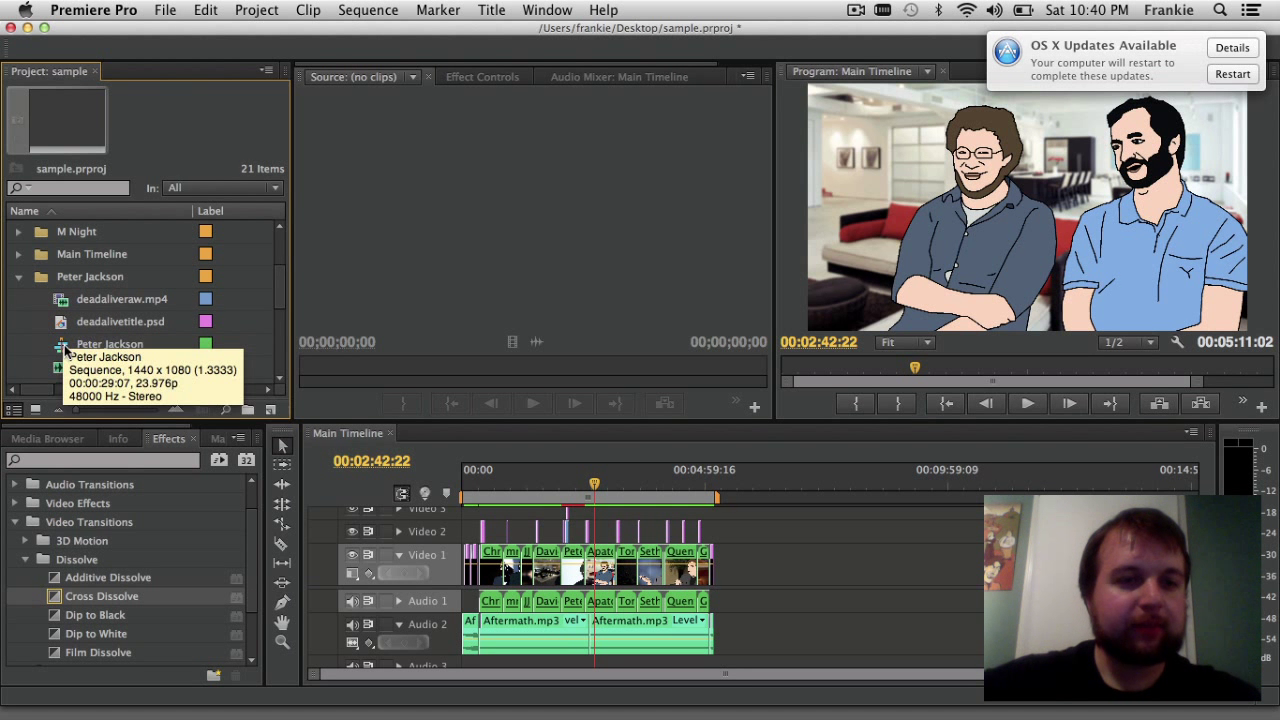
pyautogui.click(65, 348)
pyautogui.moveTo(799, 571); pyautogui.dragTo(791, 571)
pyautogui.moveTo(797, 475); pyautogui.dragTo(805, 475)
pyautogui.moveTo(843, 602); pyautogui.dragTo(800, 566)
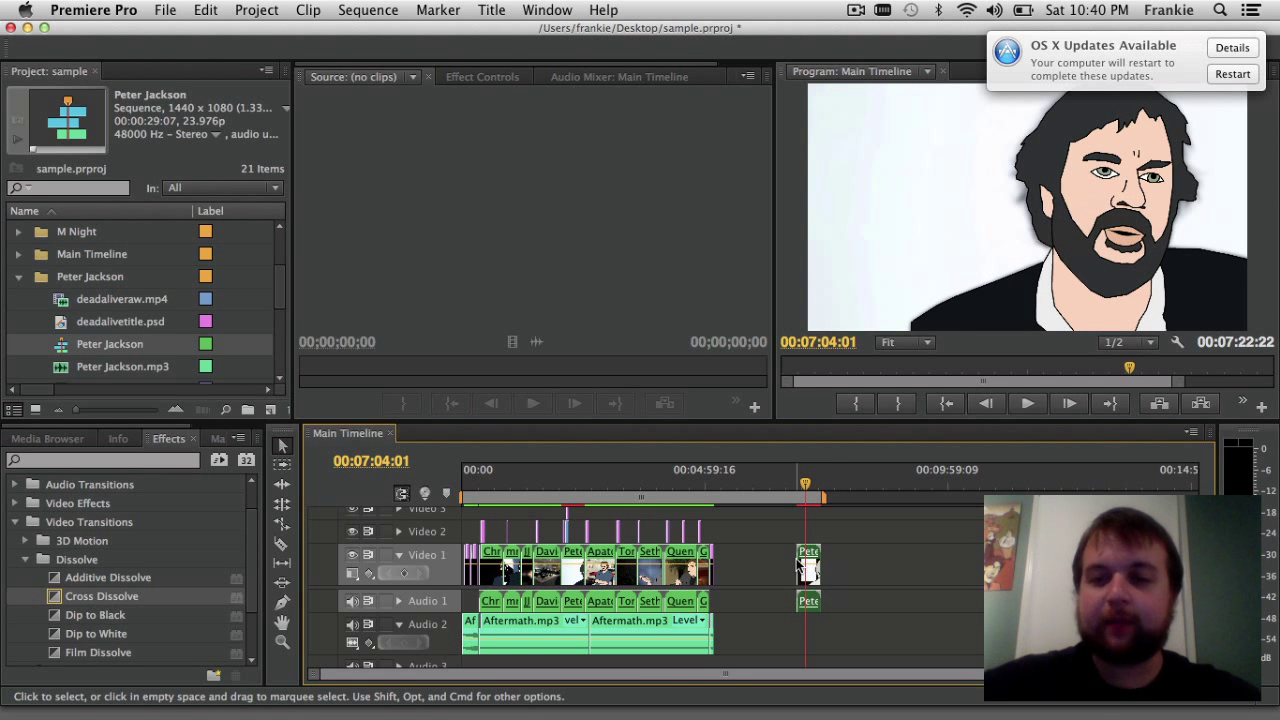
pyautogui.press('Delete')
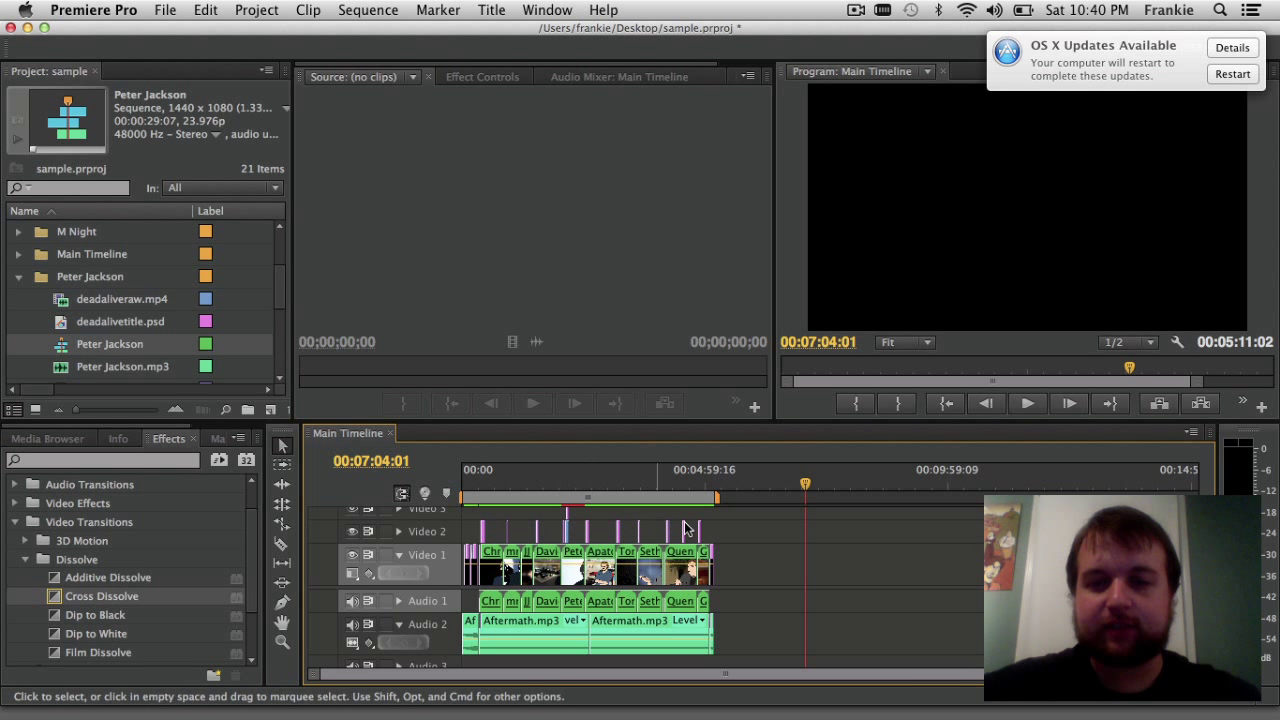
# - Examine the existing Peter Jackson segment and its title's Cross Dissolve in Main Timeline around 00:02:04:19
pyautogui.click(491, 488)
pyautogui.click(563, 488)
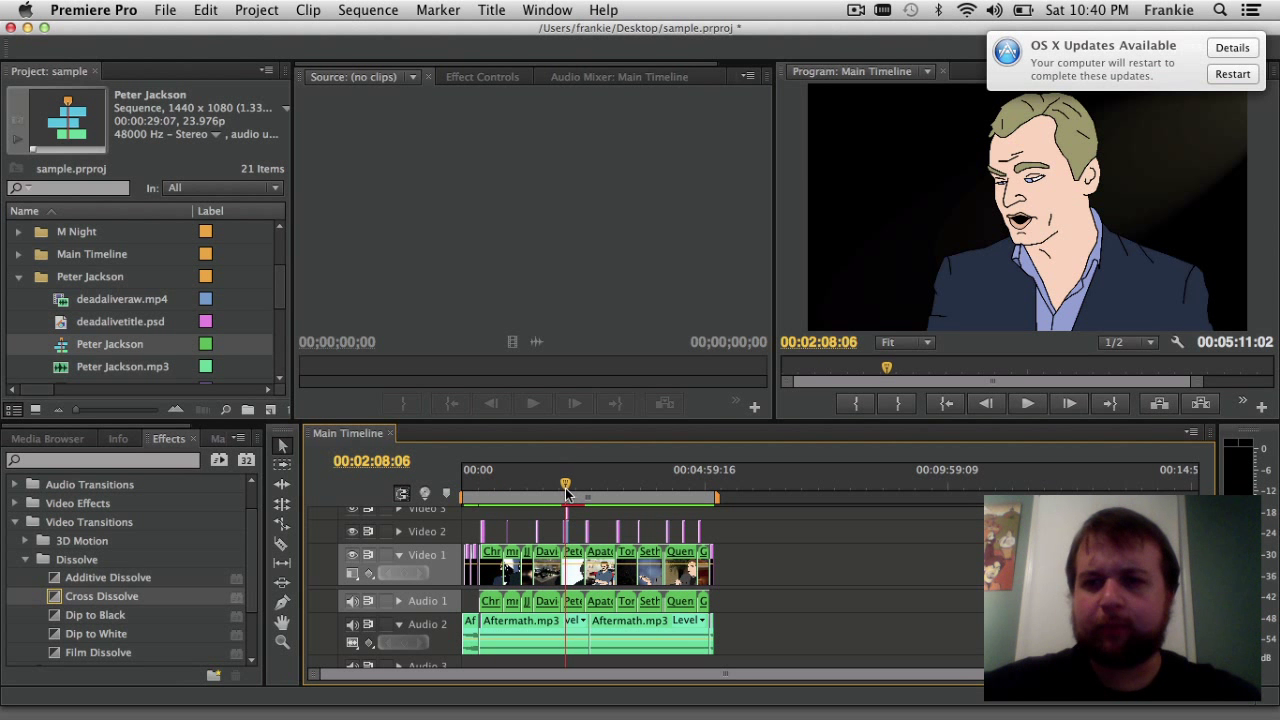
pyautogui.press('=')
pyautogui.press('=')
pyautogui.press('=')
pyautogui.press('=')
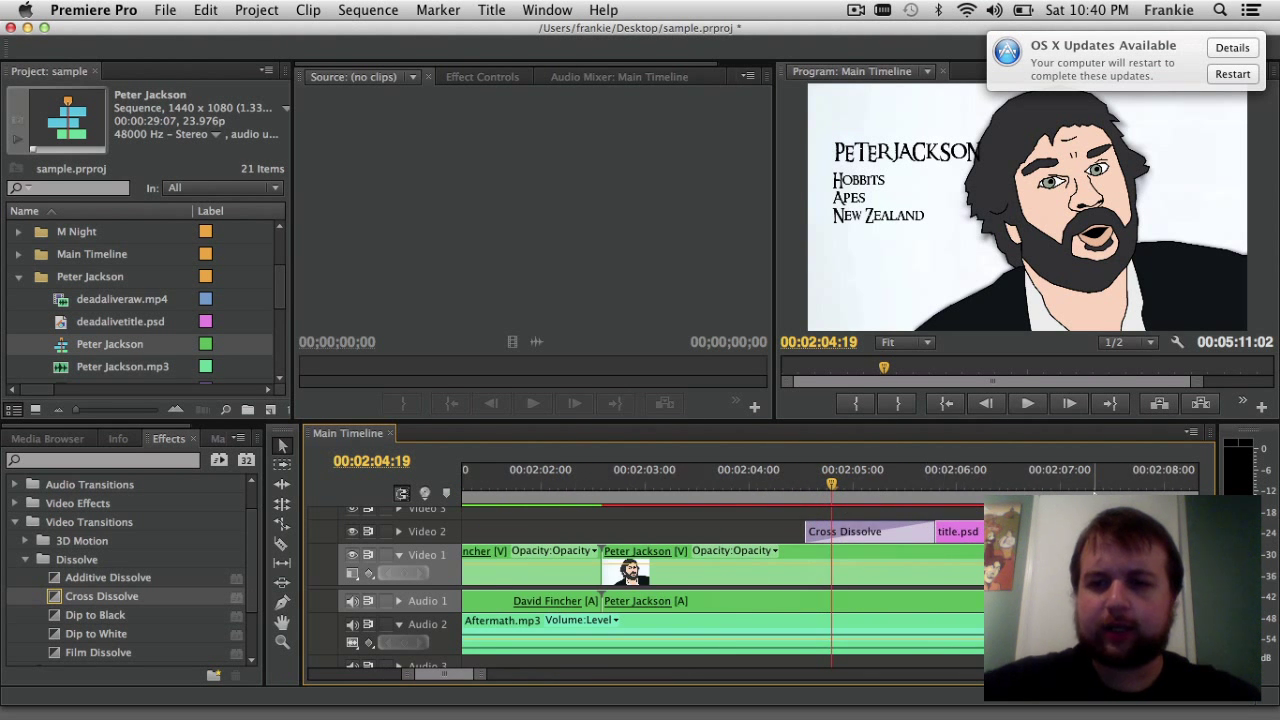
# - Preview the Dead Alive title at 00:02:10:15 in Main Timeline and view the neighbouring director segments
pyautogui.press('-')
pyautogui.press('-')
pyautogui.moveTo(903, 488); pyautogui.dragTo(982, 496)
pyautogui.press('-')
pyautogui.press('-')
pyautogui.press('-')
pyautogui.press('-')
pyautogui.press('-')
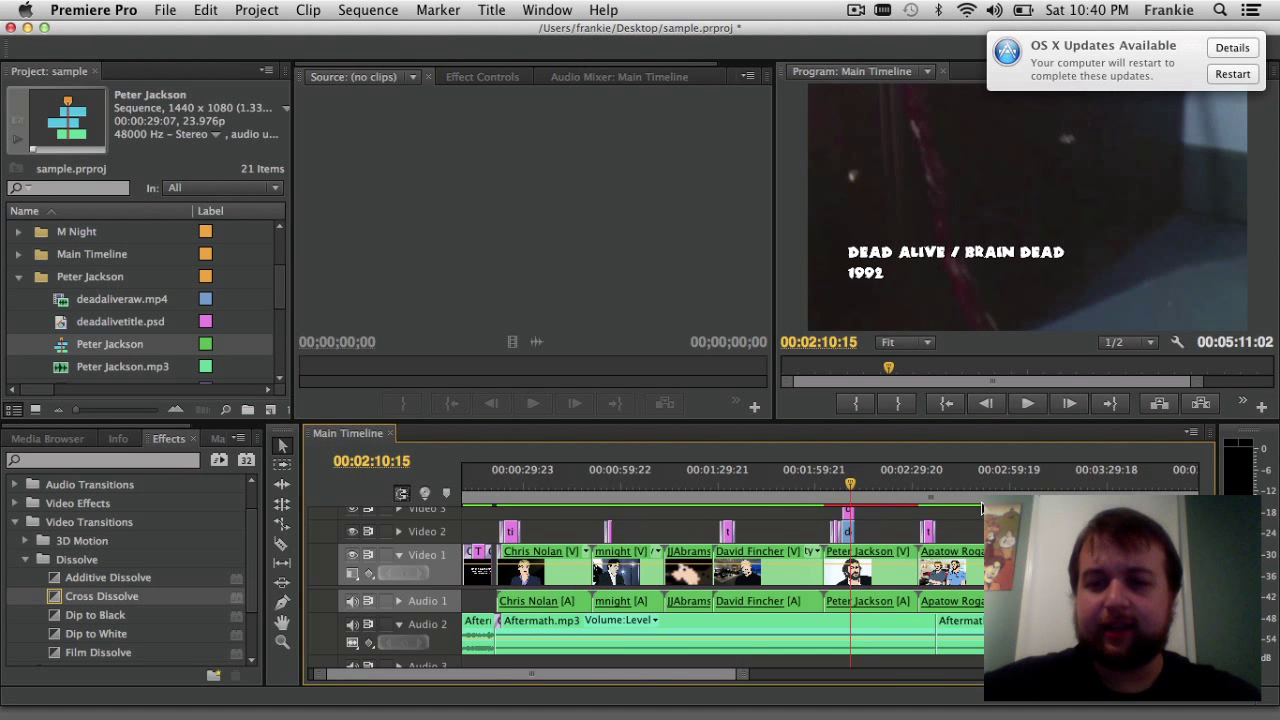
# - Examine the closing copyright2013.psd clip and its Cross Dissolves at the end of Main Timeline
pyautogui.moveTo(716, 476); pyautogui.dragTo(714, 471)
pyautogui.press('=')
pyautogui.press('=')
pyautogui.press('=')
pyautogui.press('=')
pyautogui.press('=')
pyautogui.press('=')
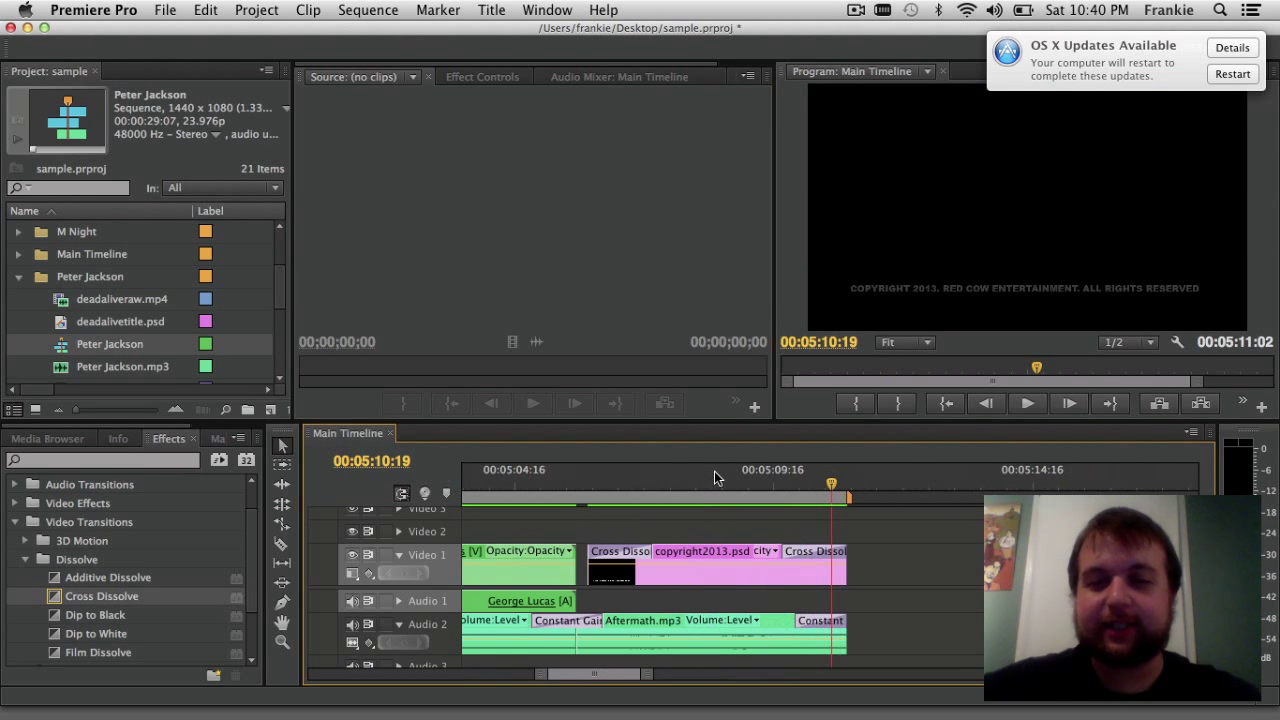
# - Preview the full Main Timeline at 00:05:05:01 and 00:02:14:01, dismissing the OS X update notification in between
pyautogui.press('-')
pyautogui.press('-')
pyautogui.press('-')
pyautogui.press('-')
pyautogui.press('-')
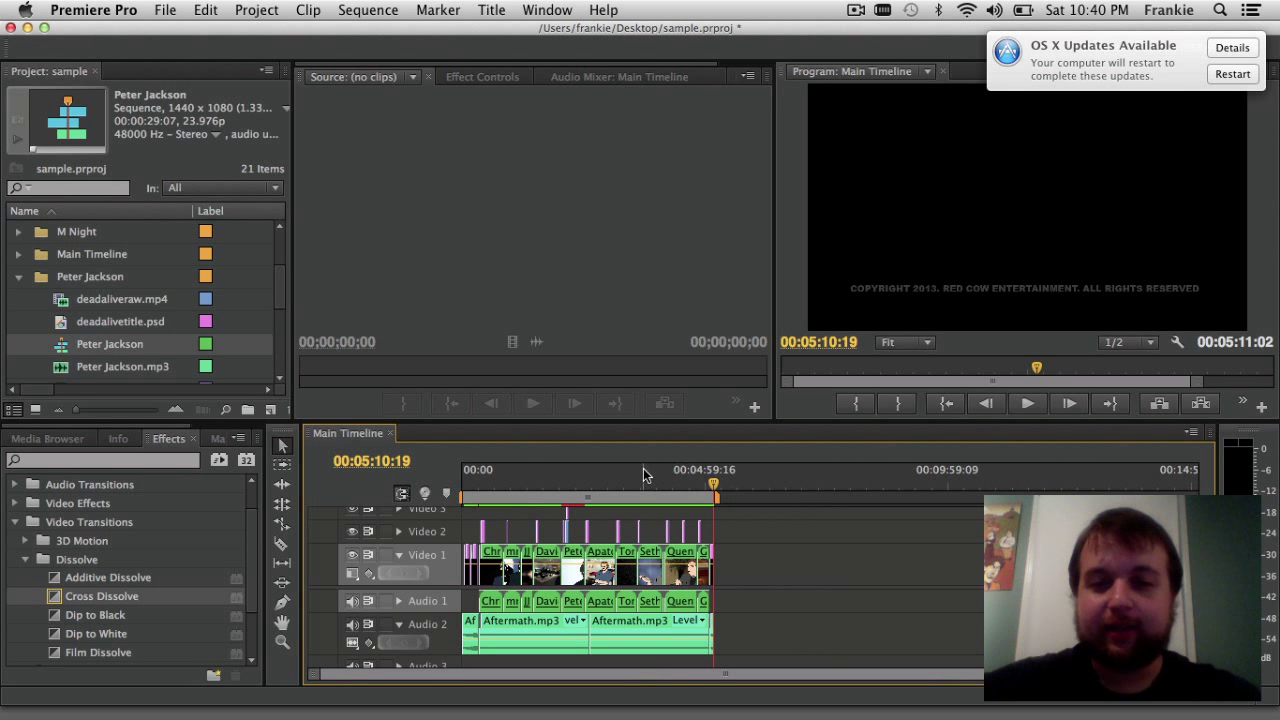
pyautogui.moveTo(712, 484); pyautogui.dragTo(706, 487)
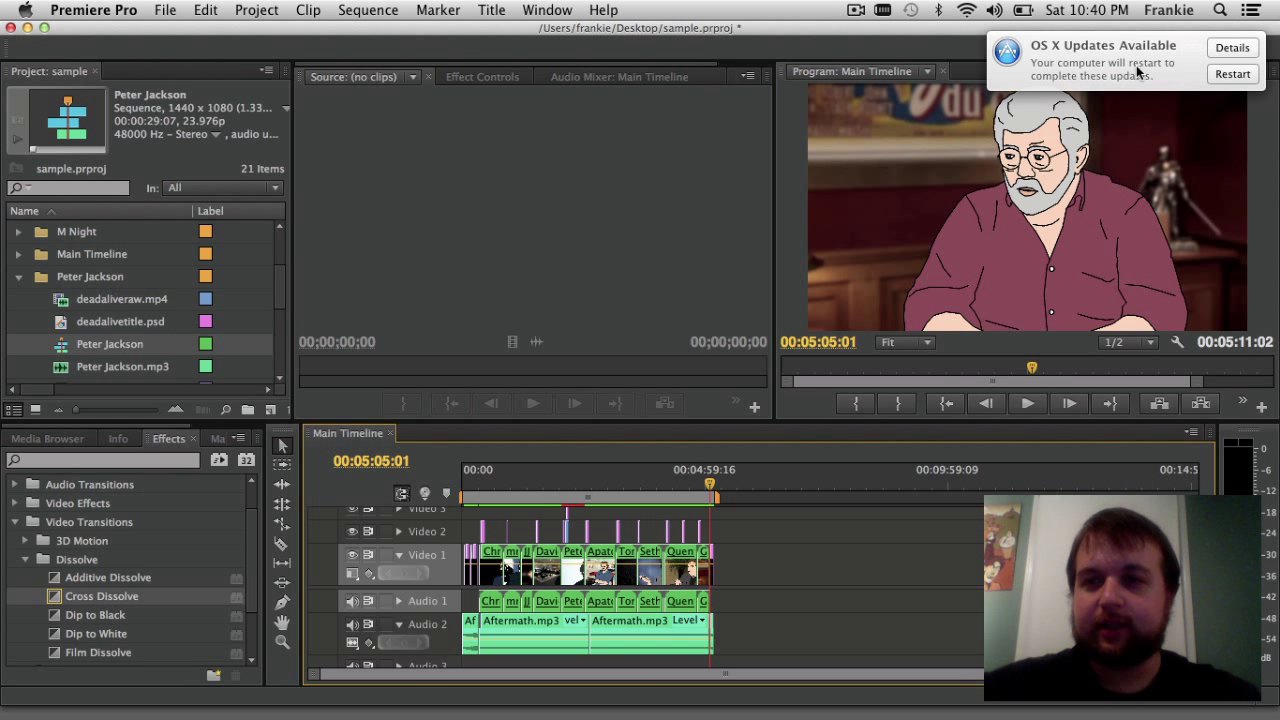
pyautogui.hscroll(3, 1136, 65)
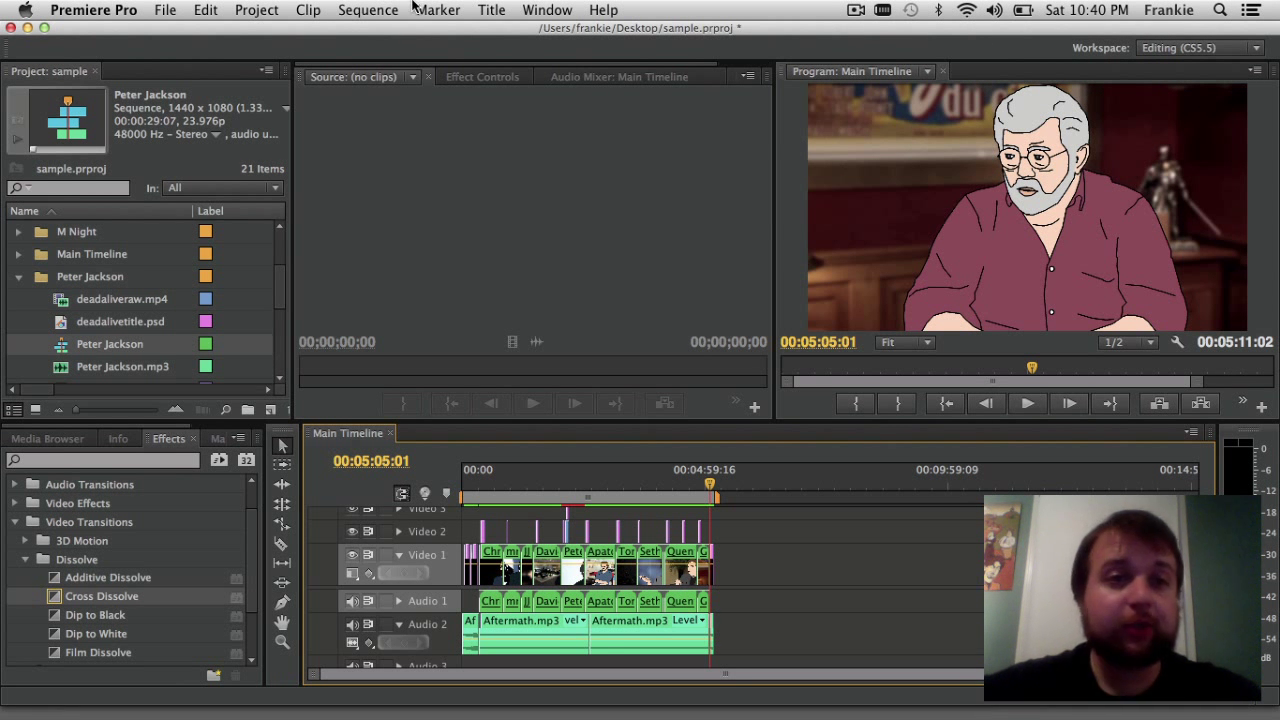
pyautogui.click(570, 469)
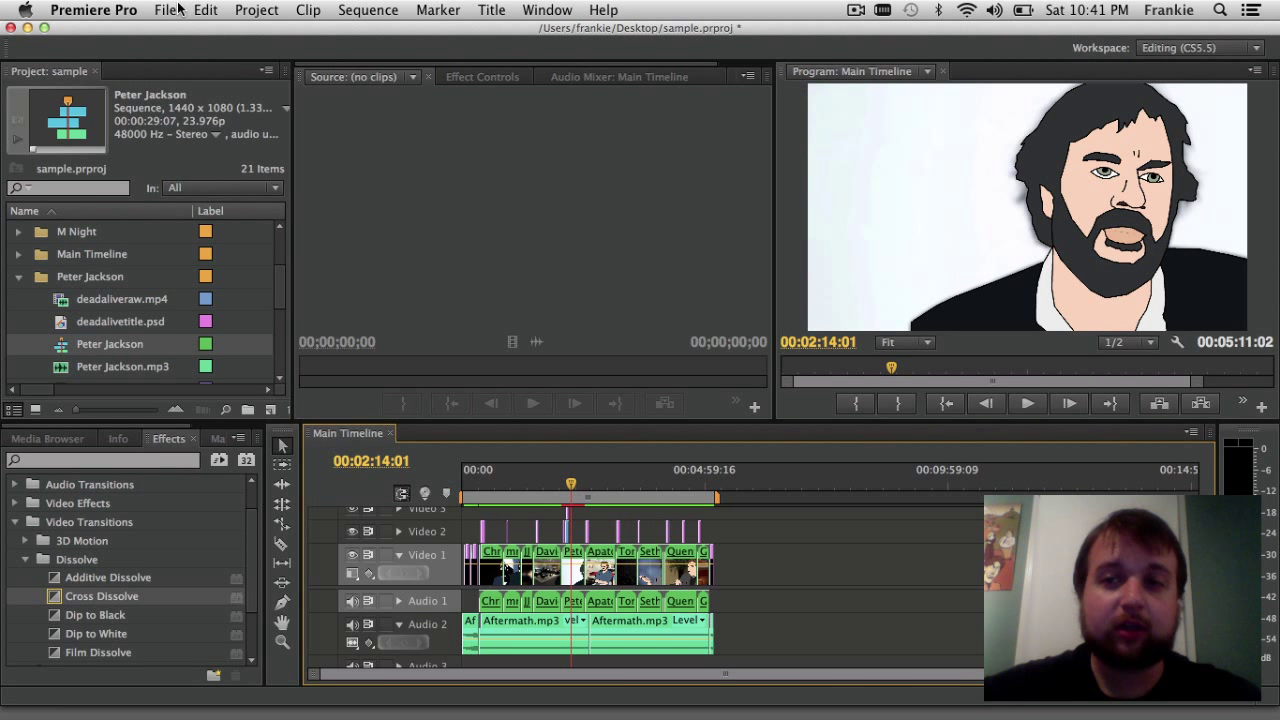
# - Open Main Timeline's media export settings, enable Match Sequence Settings and check the output file's save location without changing it
pyautogui.click(170, 10)
pyautogui.moveTo(304, 431)
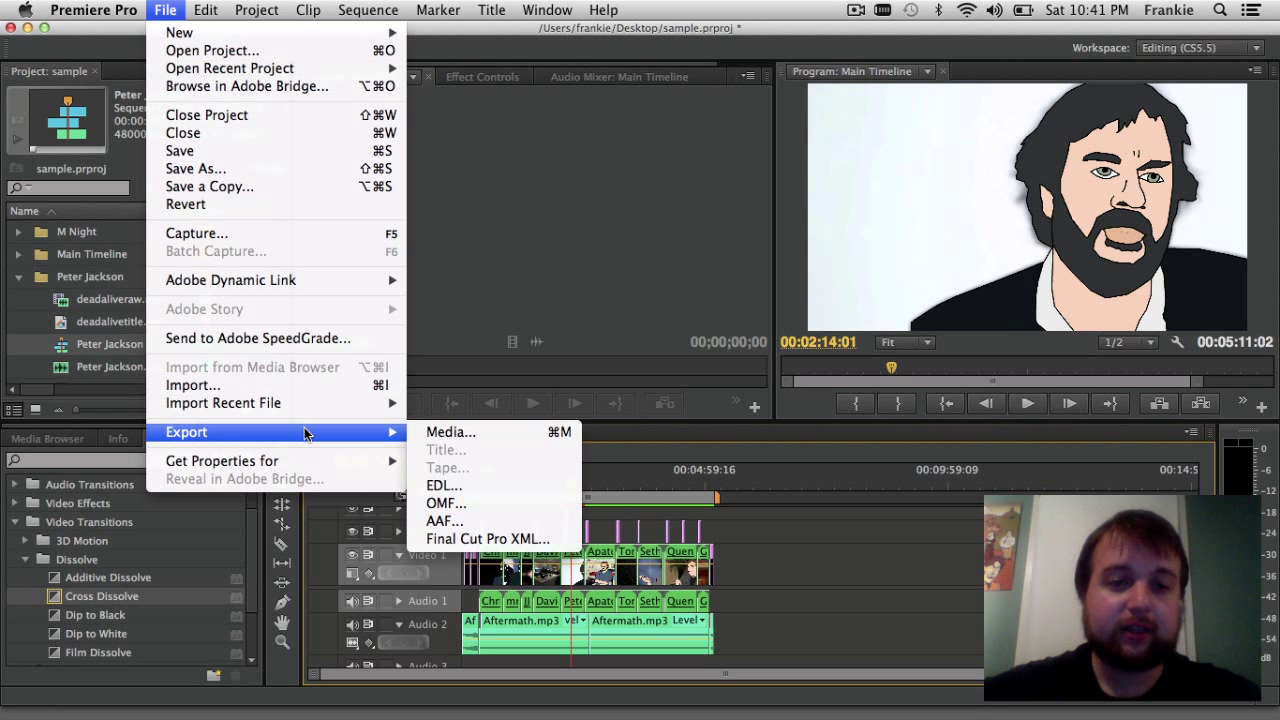
pyautogui.click(459, 430)
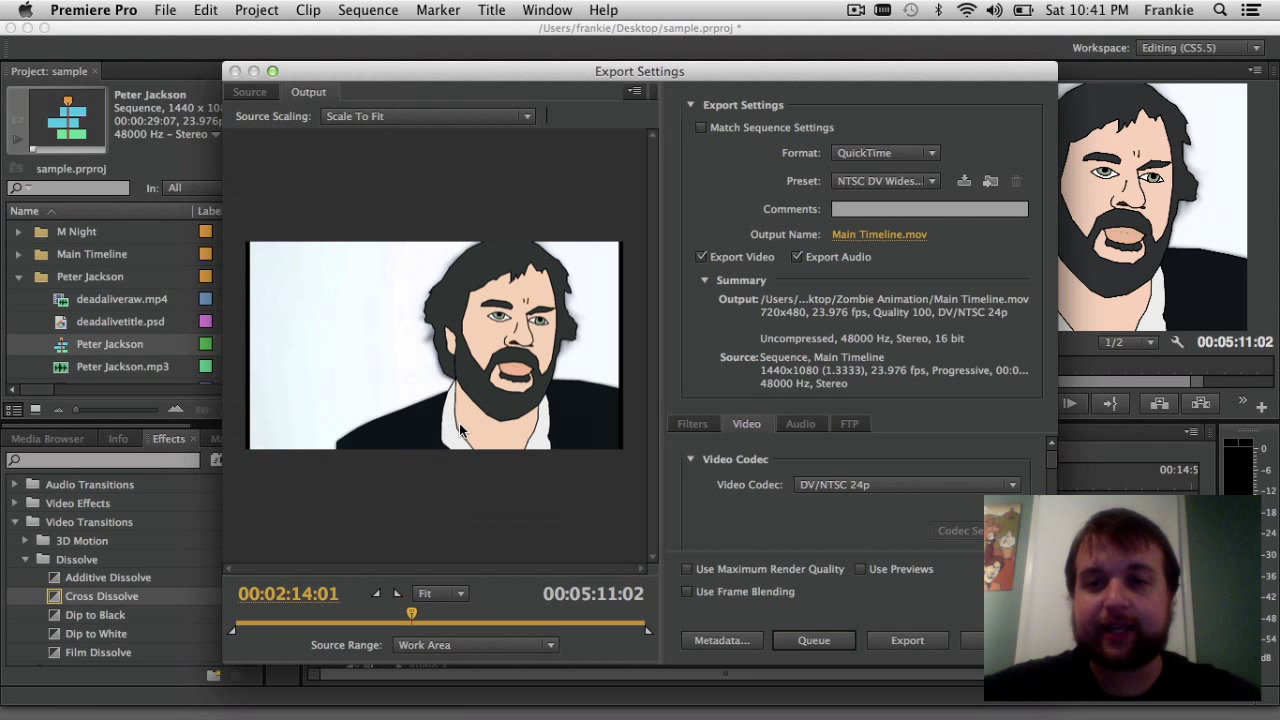
pyautogui.click(751, 130)
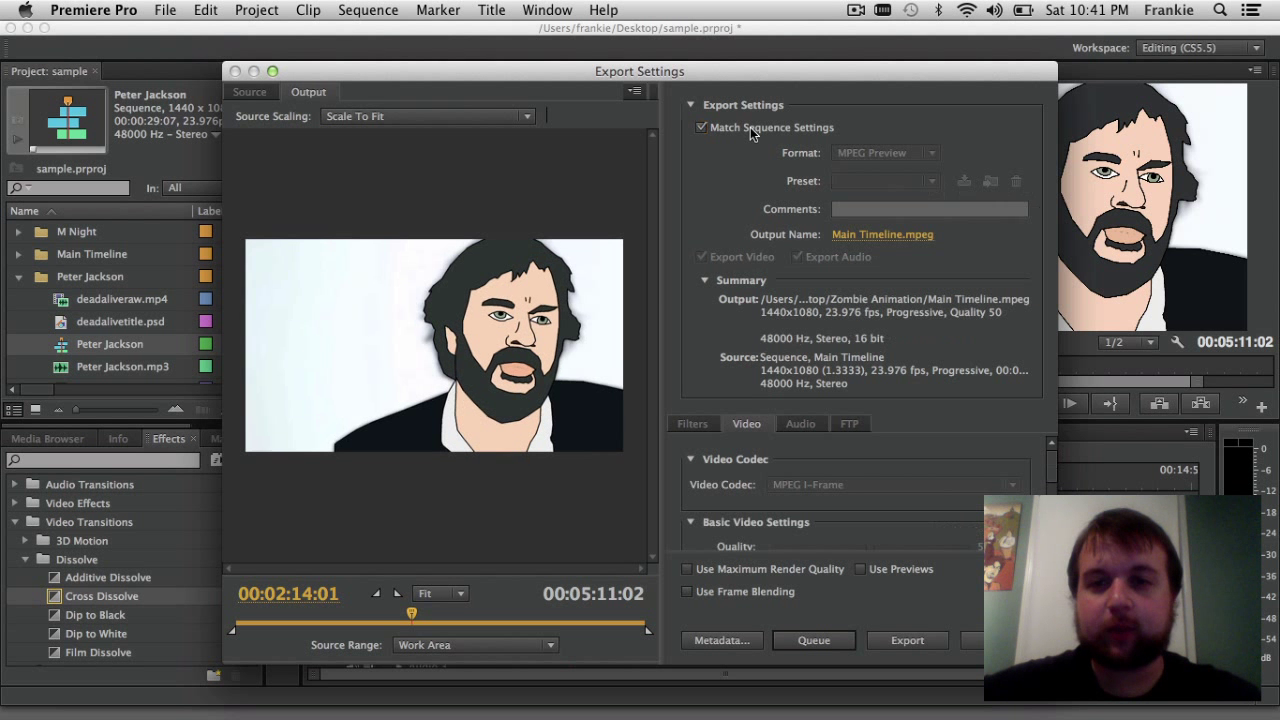
pyautogui.click(916, 234)
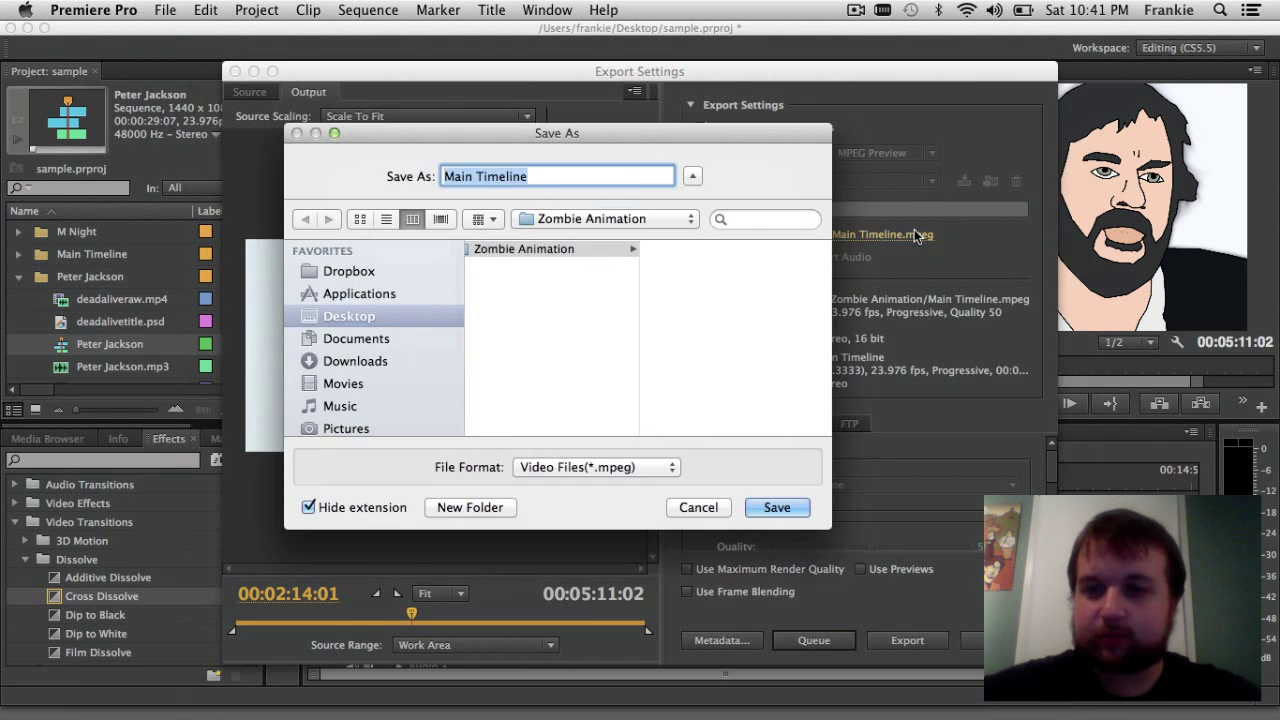
pyautogui.click(700, 508)
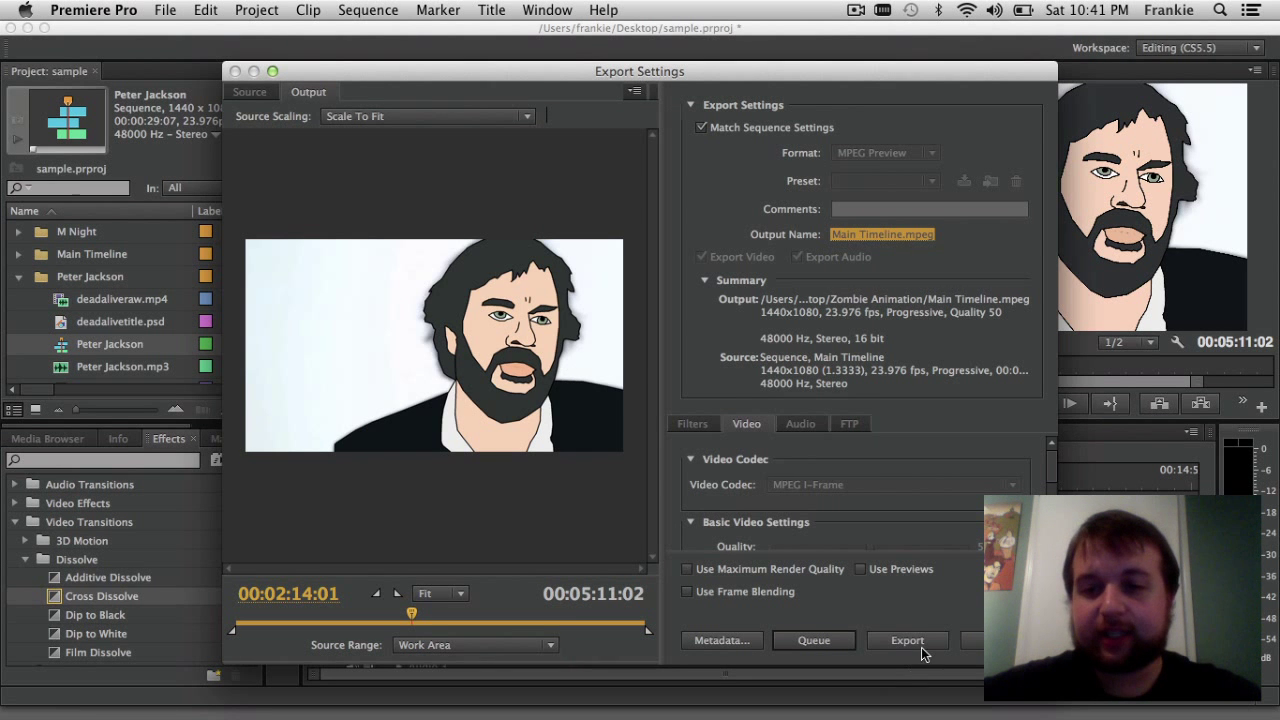